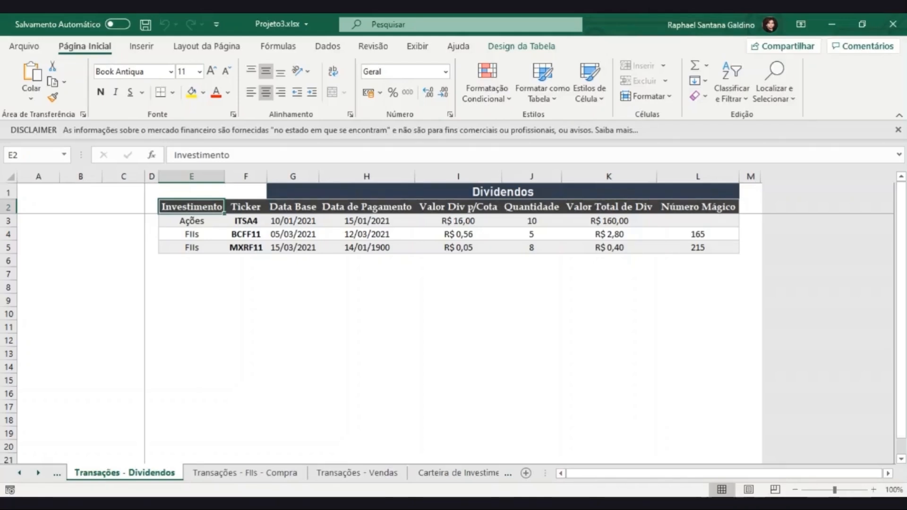
- Draw a rectangle about 1.77 cm high and 5.05 cm wide across columns A to C, starting at row 5
left_click(151, 47)
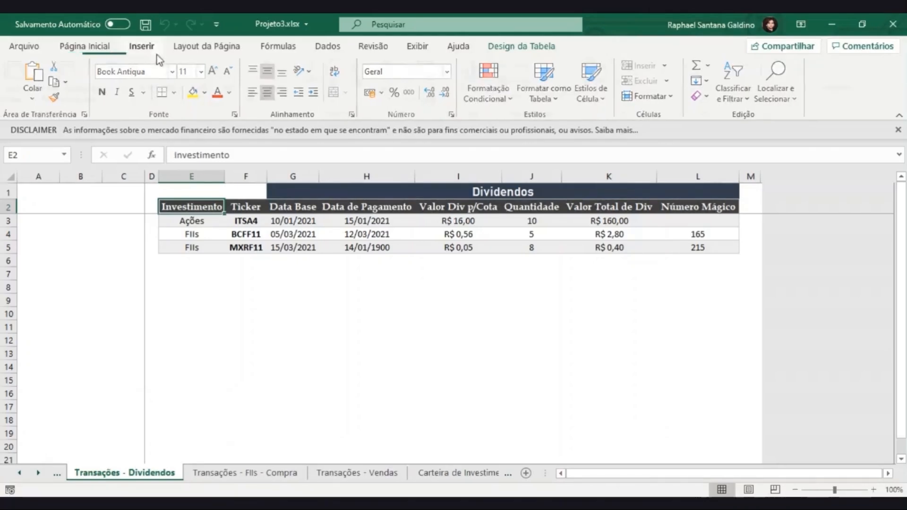
left_click(173, 95)
left_click(185, 154)
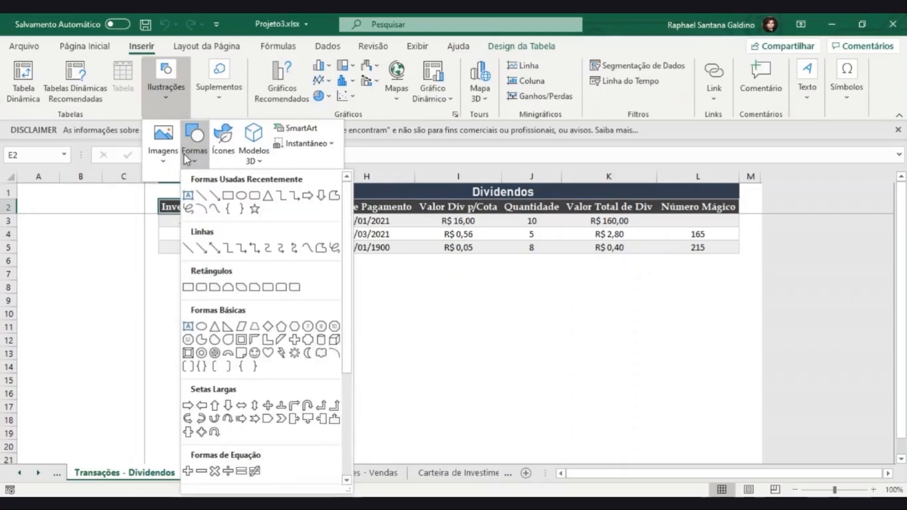
left_click(227, 195)
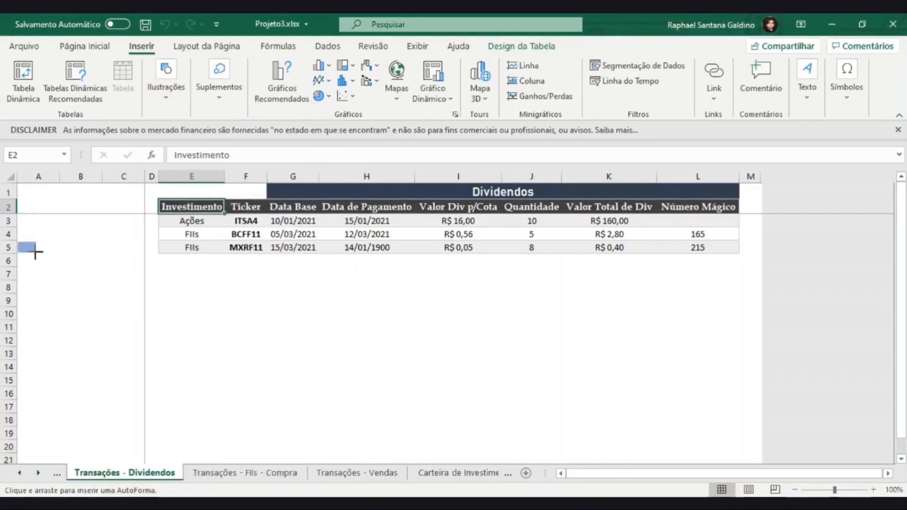
left_click_drag(18, 241, 145, 287)
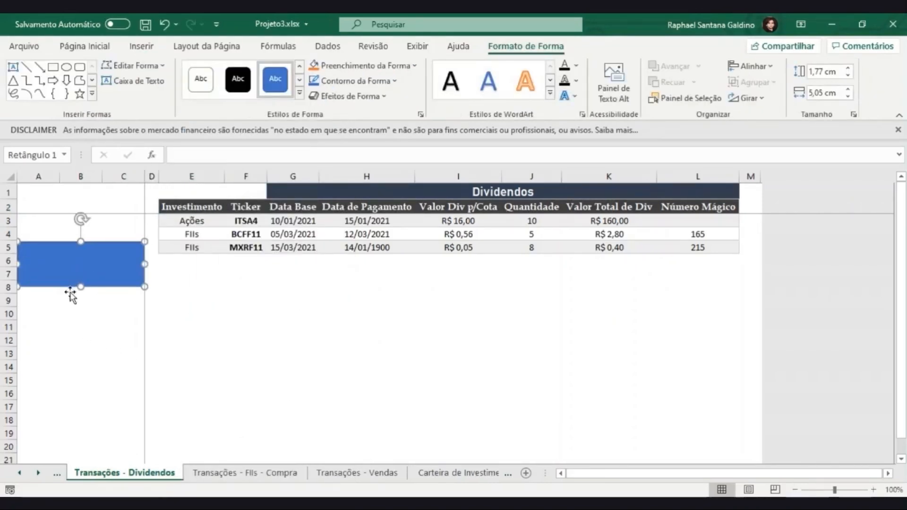
- Remove the rectangle's outline and fill it with the dark blue-gray theme shade matching the Dividendos header
left_click(382, 80)
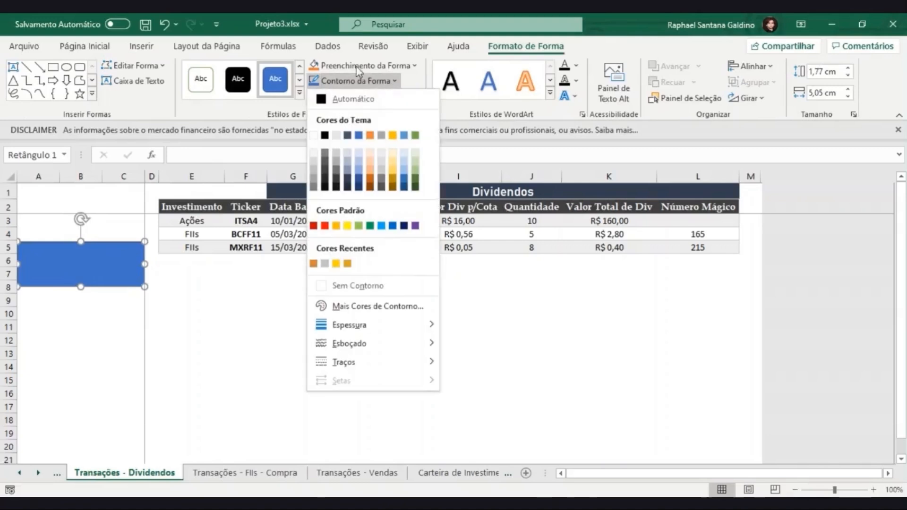
left_click(338, 286)
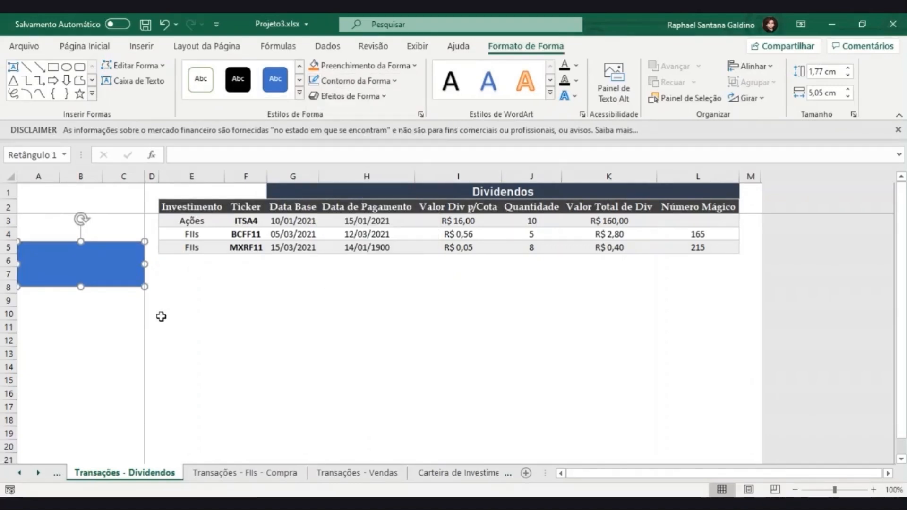
left_click(371, 66)
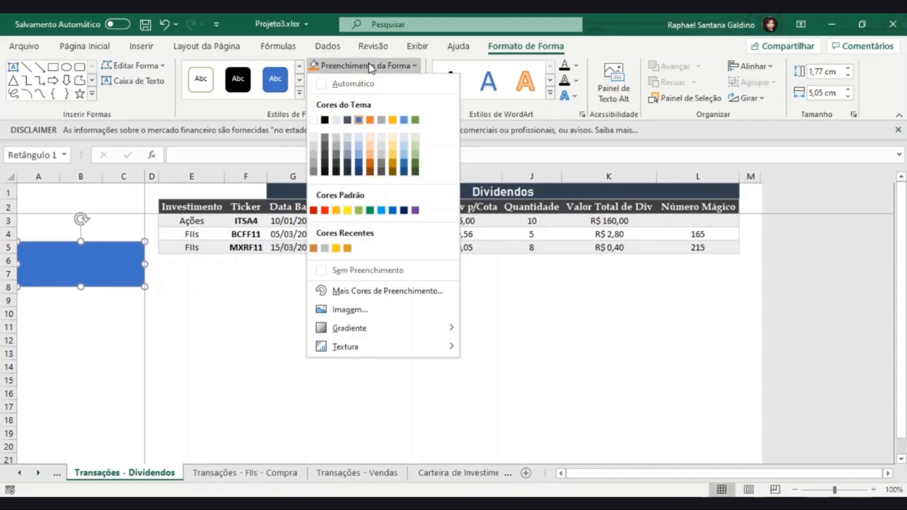
left_click(348, 162)
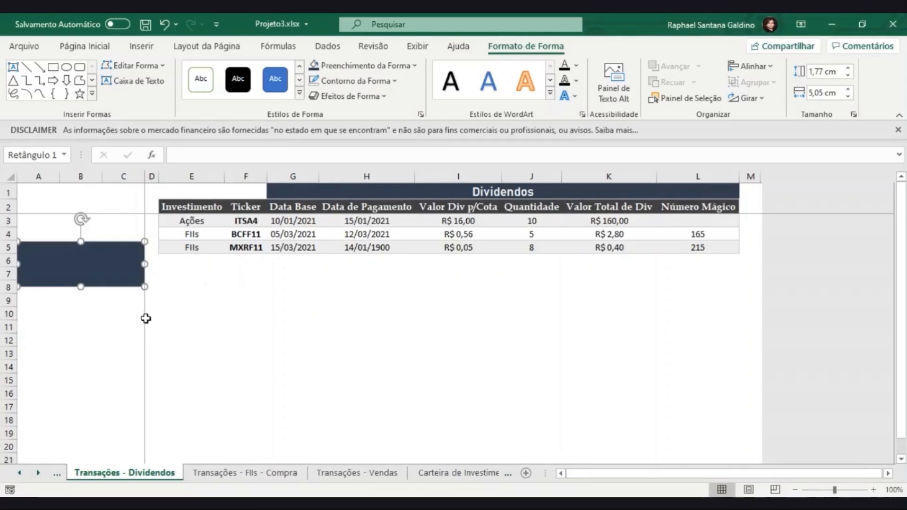
- Duplicate the dark rectangle downward to build a stack of four equal rectangles reaching row 18
left_click_drag(107, 274, 97, 313)
left_click_drag(102, 264, 96, 351)
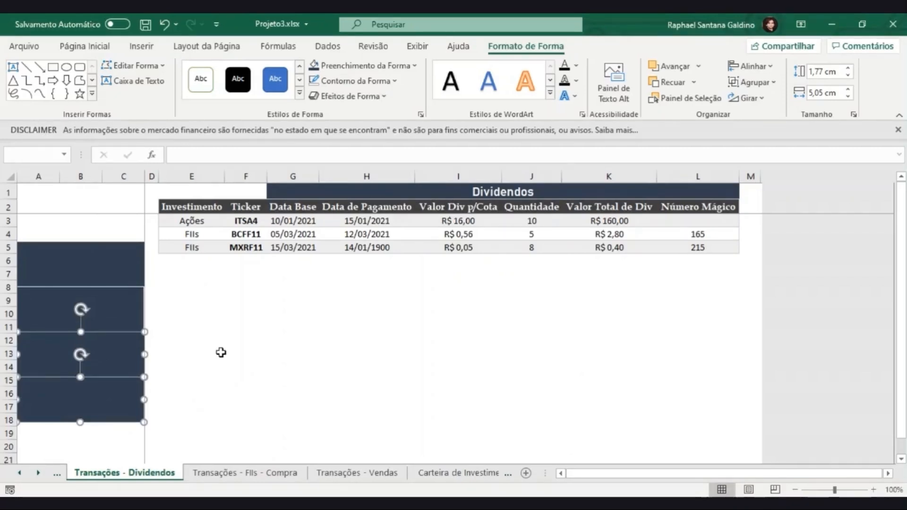
- Label the four rectangles from top to bottom DASHBOARD, TRANSAÇÕES, CARTEIRA DE INVEST. and CORRETORA
left_click(97, 273)
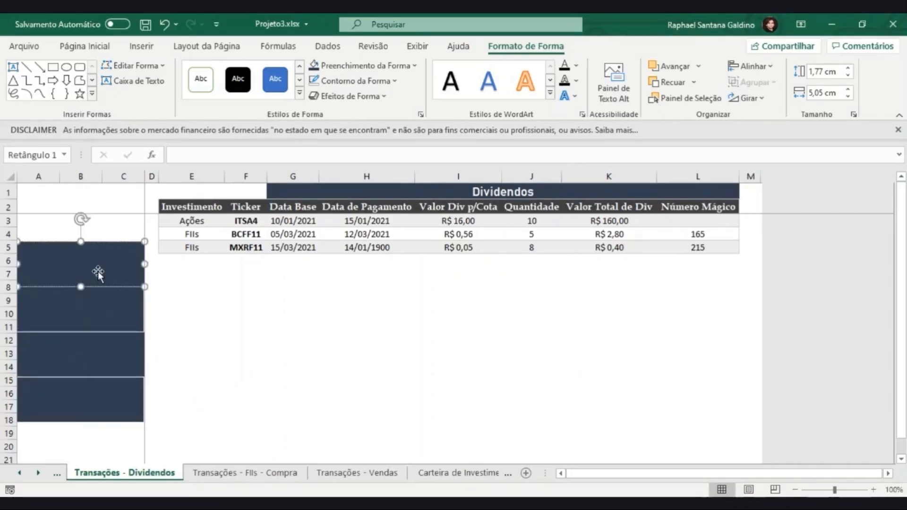
type("DASHBOARD")
left_click(98, 311)
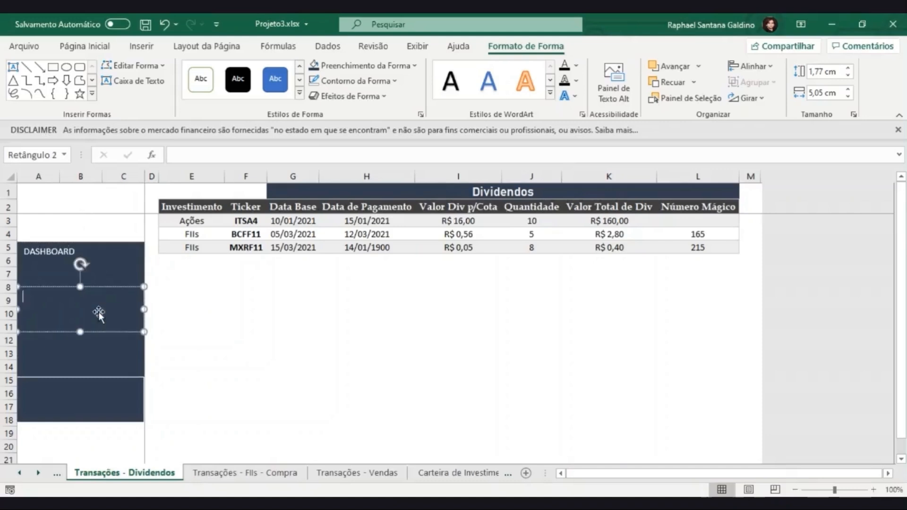
type("TRANSAÇÕES")
left_click(109, 349)
type("C")
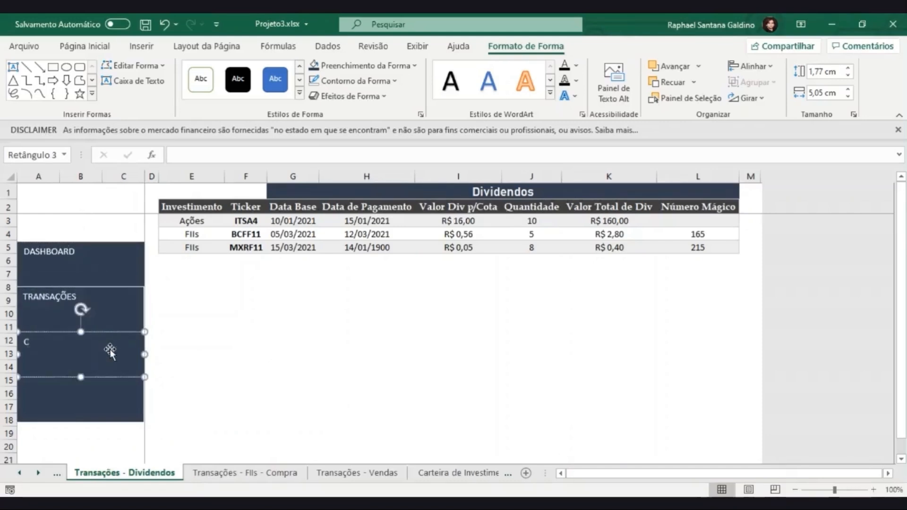
type("ARTEIRA DE INVEST.")
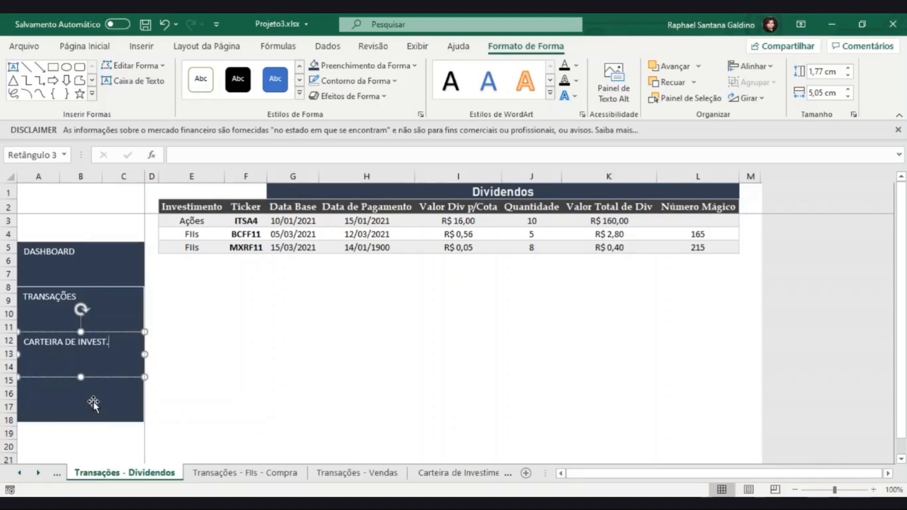
left_click(93, 401)
type("CORRETORA")
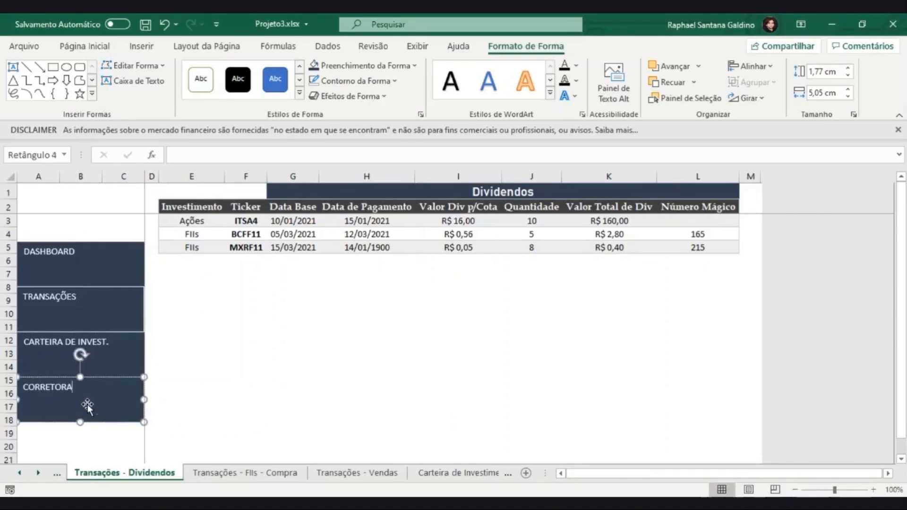
- Set the text of all four rectangles to Britannic Bold, size 12
left_click(108, 357, "shift")
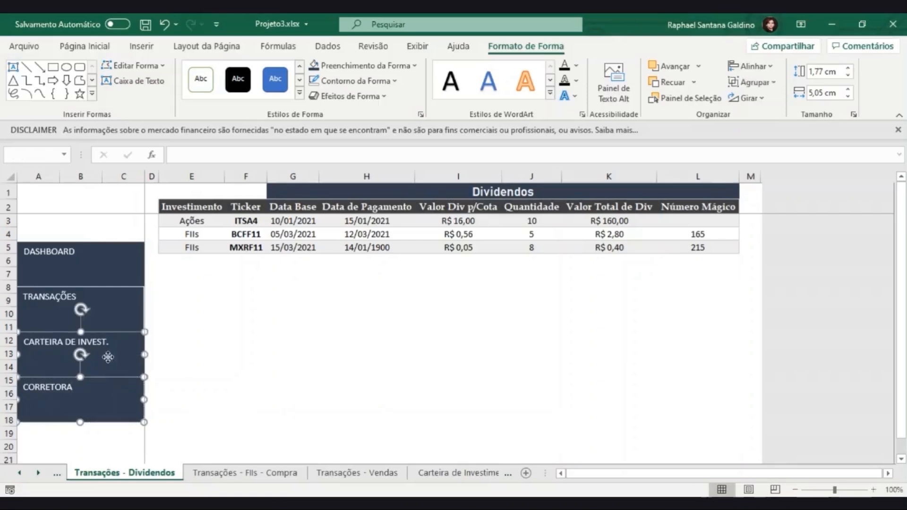
left_click(117, 307, "shift")
left_click(117, 277, "shift")
left_click(84, 46)
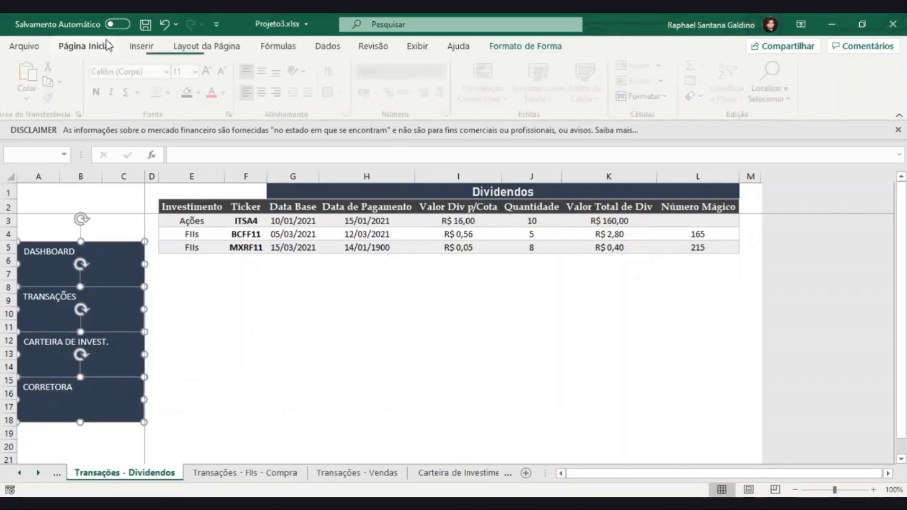
left_click(166, 70)
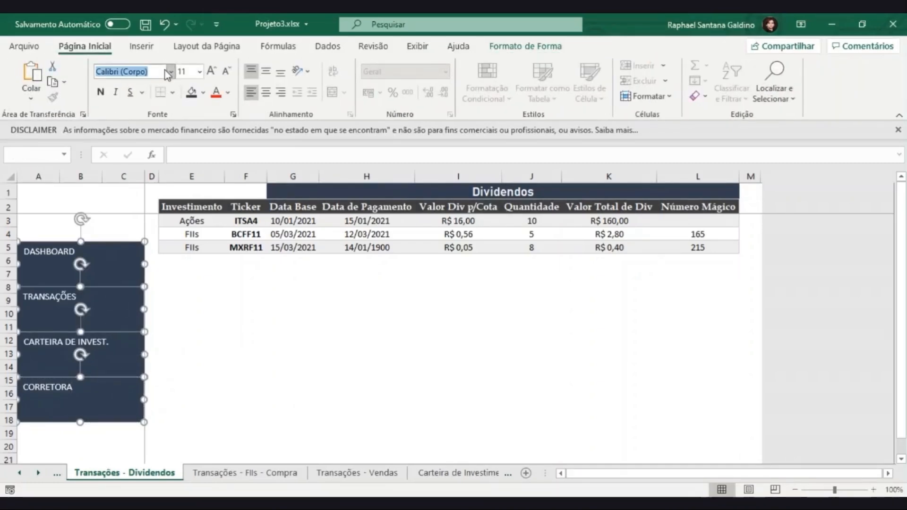
type("Britannic Bold")
key("Tab")
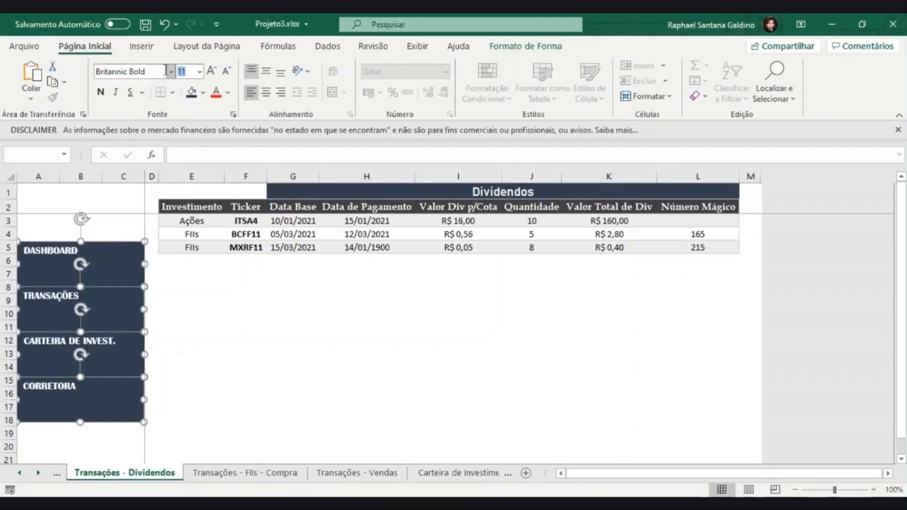
left_click(211, 71)
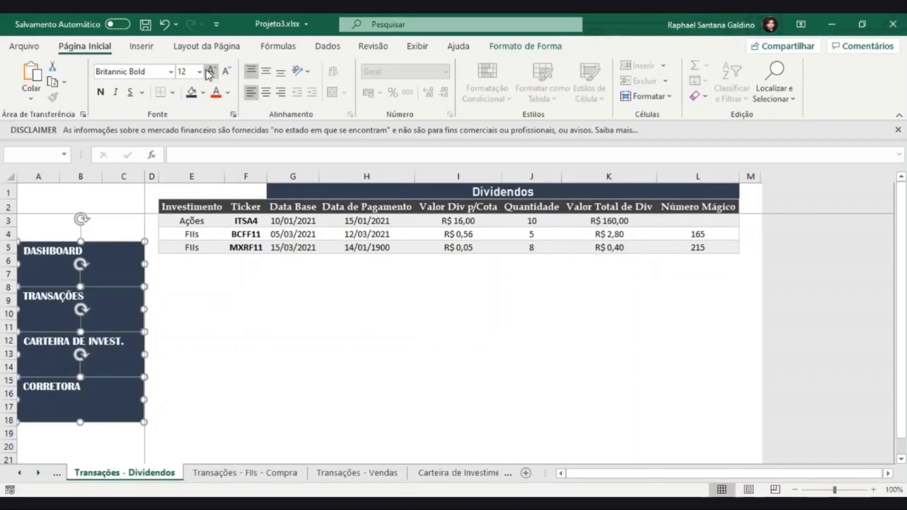
- Center the labels horizontally and vertically inside the four rectangles, and deselect them
left_click(265, 97)
left_click(266, 72)
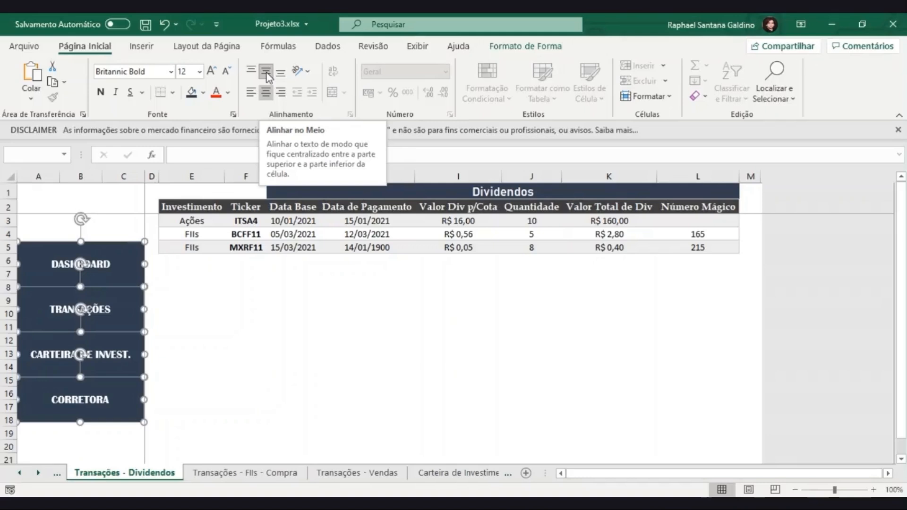
left_click(191, 207)
- Search the icon library for "Apresentação" and select the solid presentation board icon with a pie chart
left_click(141, 46)
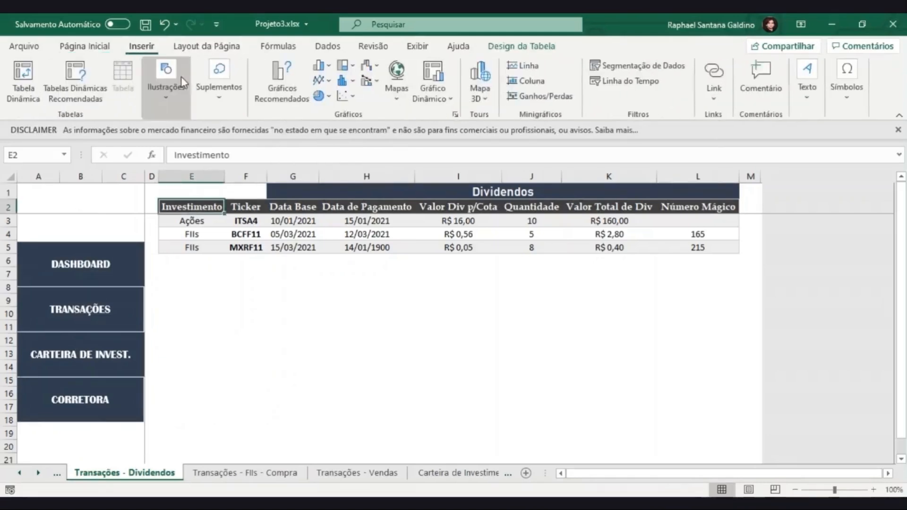
left_click(183, 83)
left_click(230, 151)
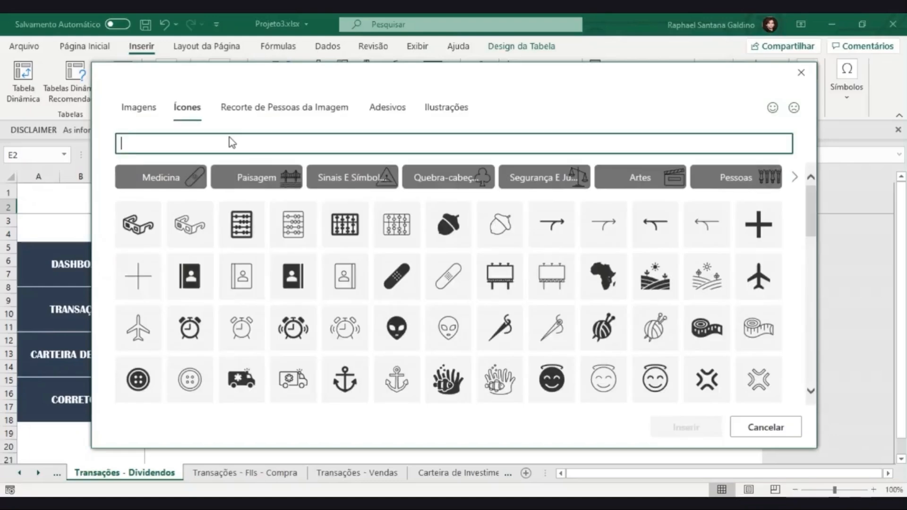
type("Apresentação")
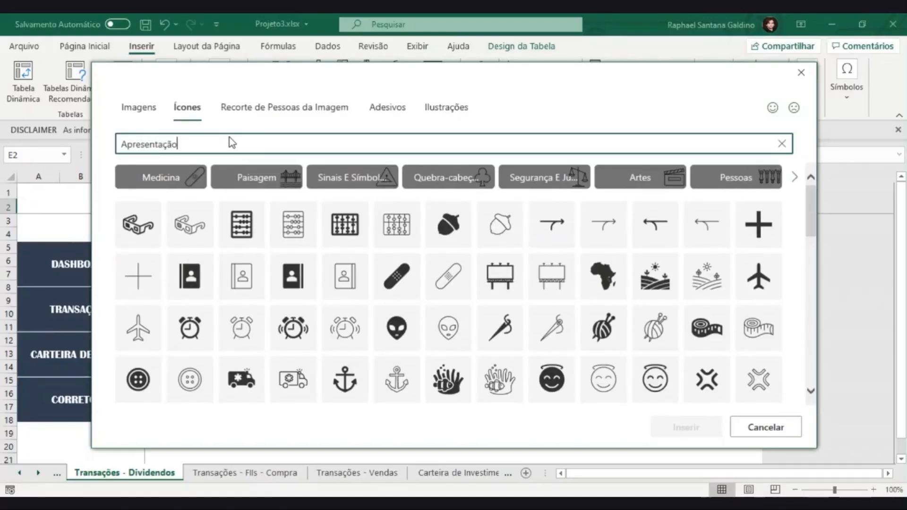
left_click(235, 193)
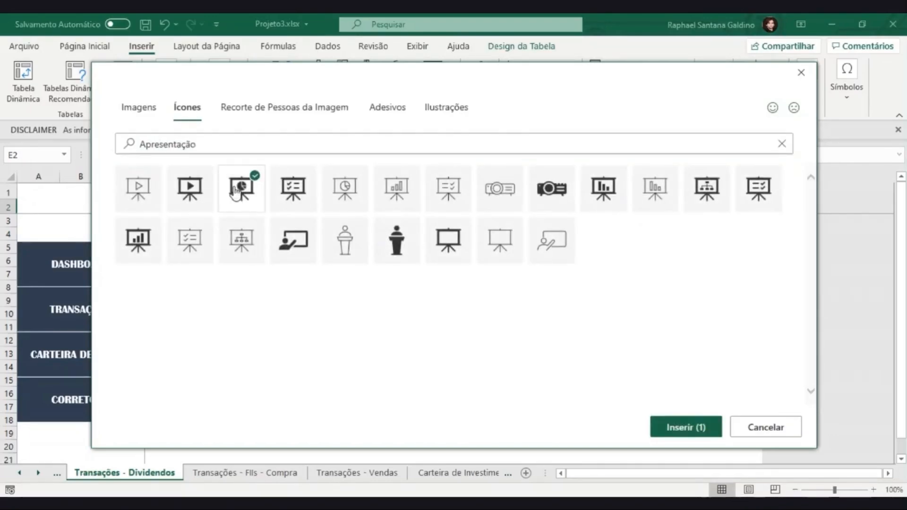
- Search the icons for "Dinheiro", add the solid banknotes, wallet and bank icons to the selection, and insert all four
left_click_drag(210, 150, 2, 147)
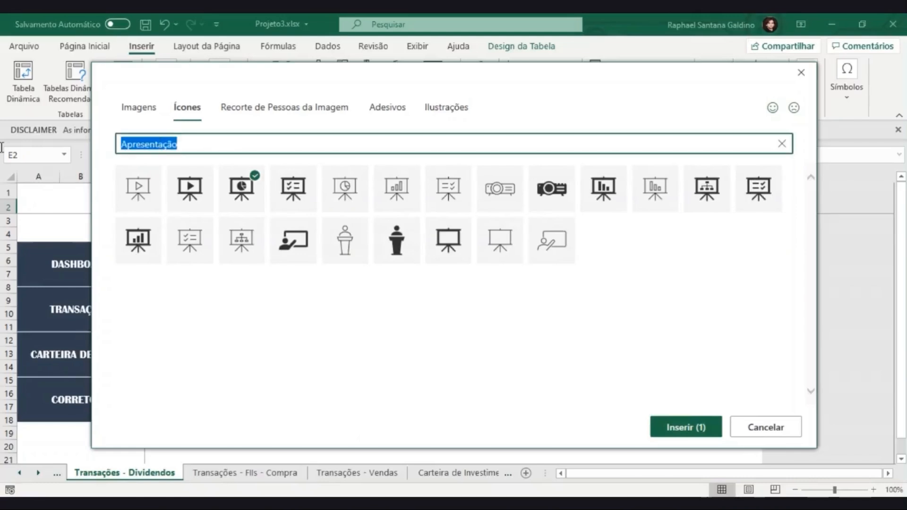
type("Dinheiro")
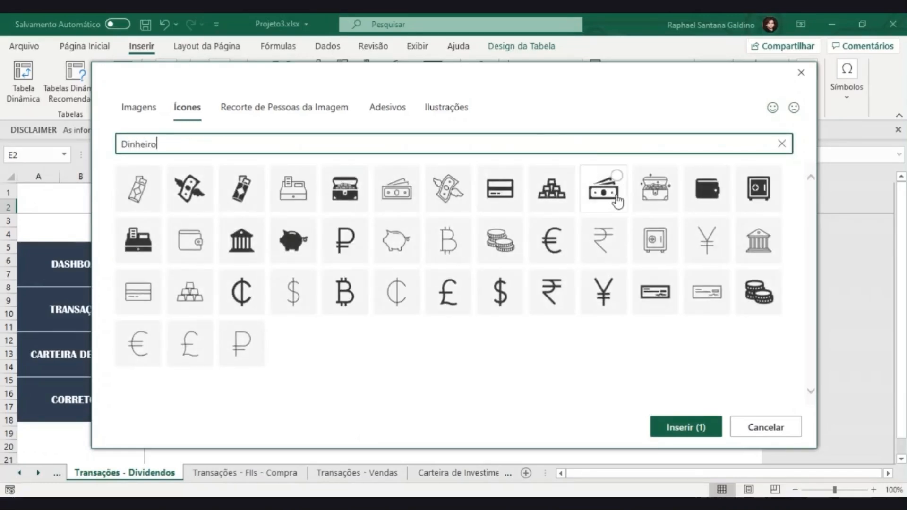
left_click(610, 198)
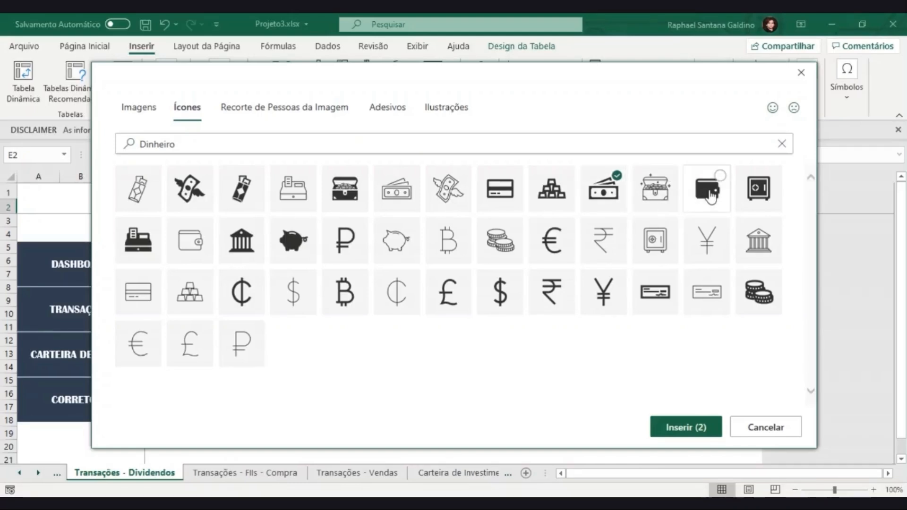
left_click(693, 206)
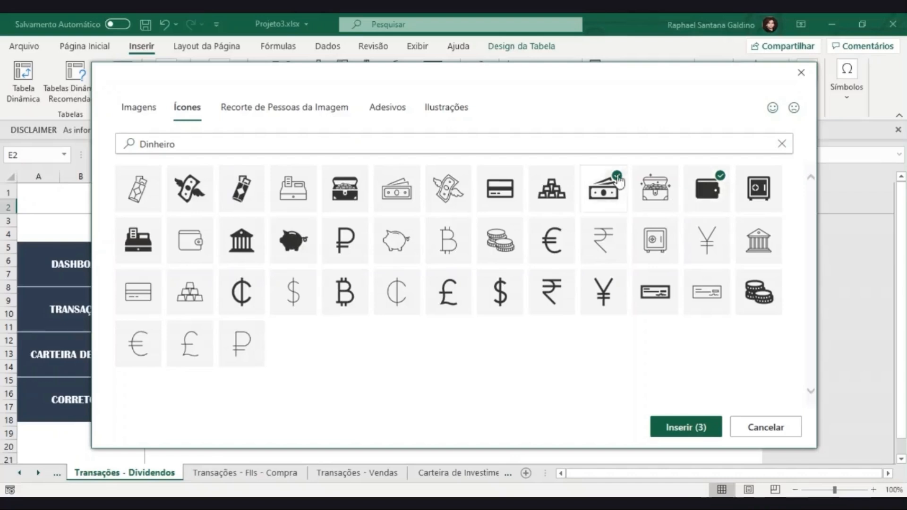
left_click(245, 246)
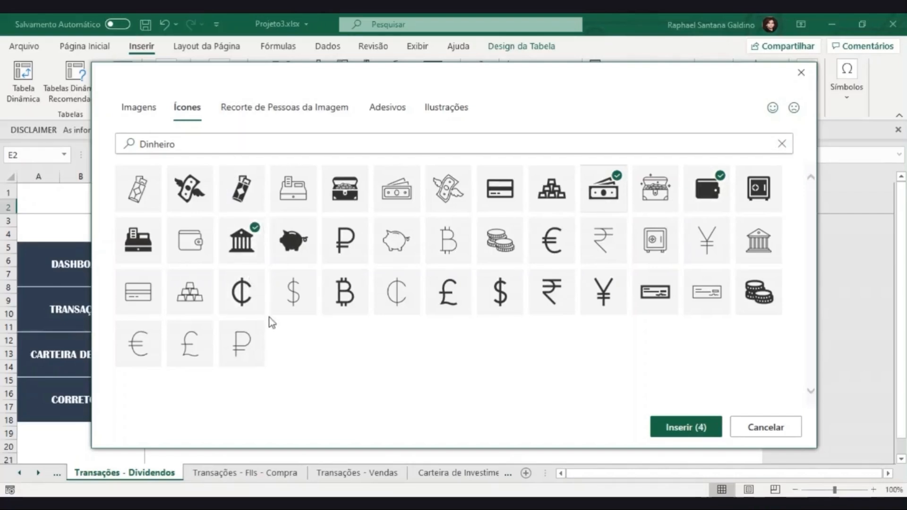
left_click(694, 429)
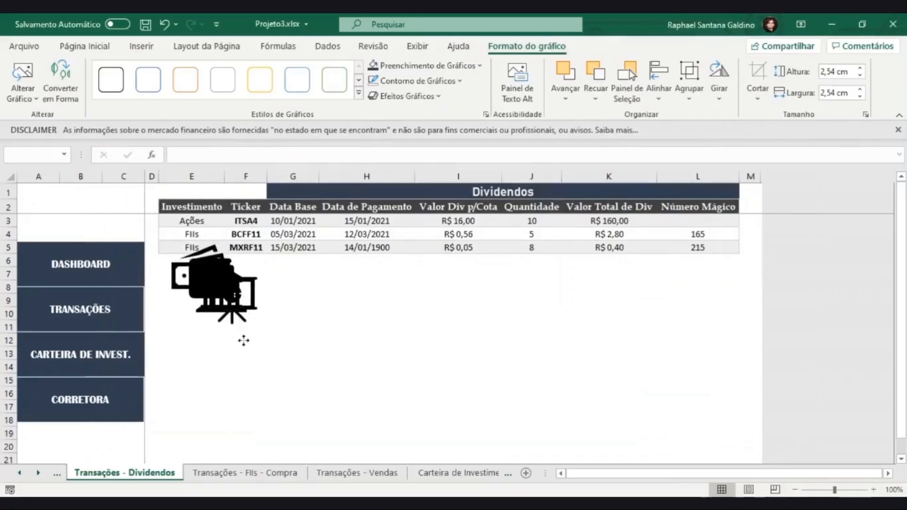
- Separate the overlapping icons and arrange presentation, banknotes, wallet and bank in a column beside their matching menu rectangles
left_click(311, 329)
left_click_drag(231, 341, 205, 411)
left_click_drag(218, 357, 210, 370)
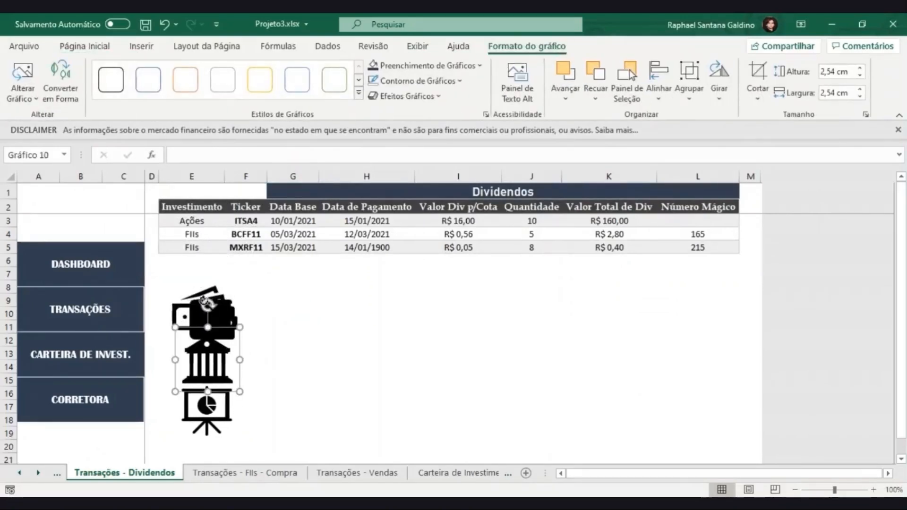
left_click_drag(185, 292, 172, 226)
left_click_drag(215, 393, 260, 217)
left_click_drag(209, 349, 200, 408)
left_click_drag(219, 311, 287, 314)
left_click_drag(199, 255, 188, 354)
left_click_drag(271, 312, 197, 294)
left_click_drag(243, 233, 187, 244)
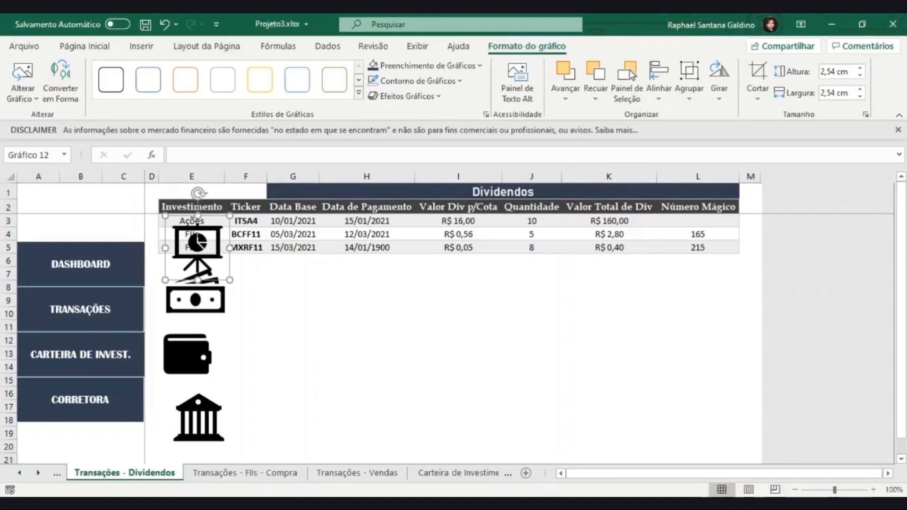
left_click(296, 355)
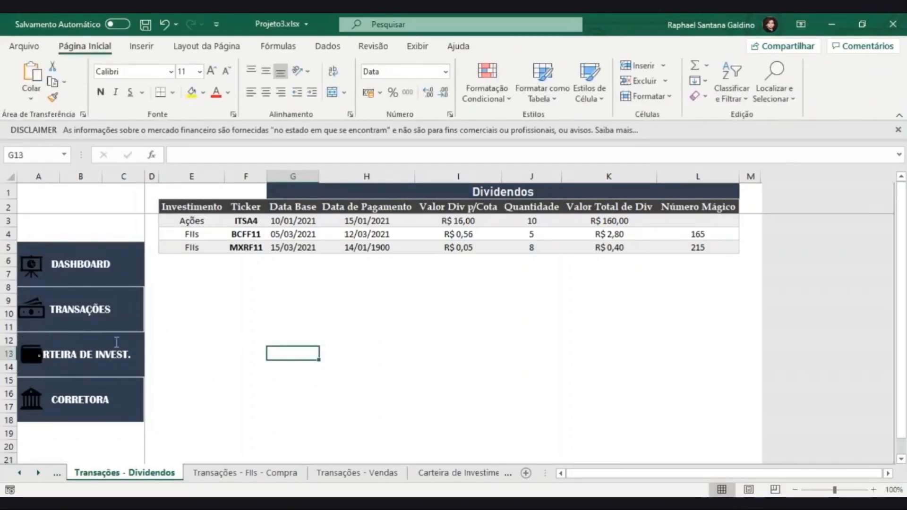
- Right-align the text in the CARTEIRA DE INVEST. rectangle
left_click(90, 344)
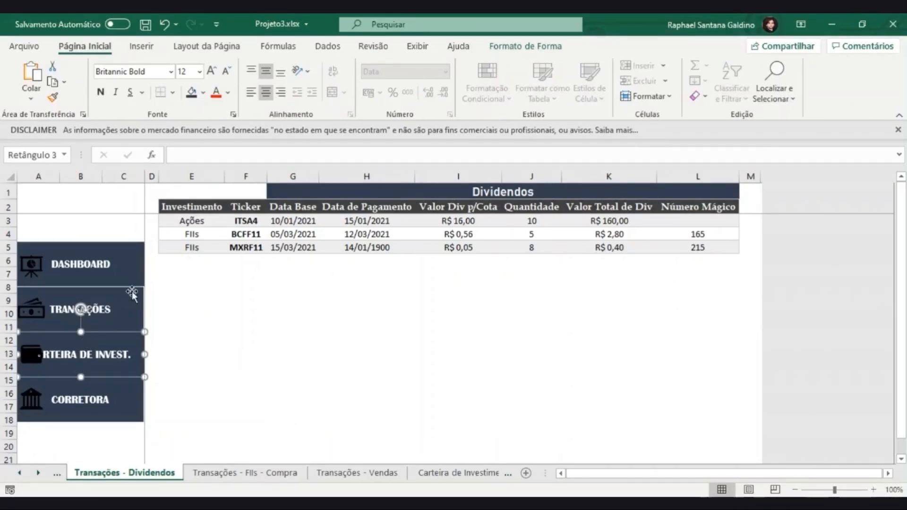
left_click(282, 92)
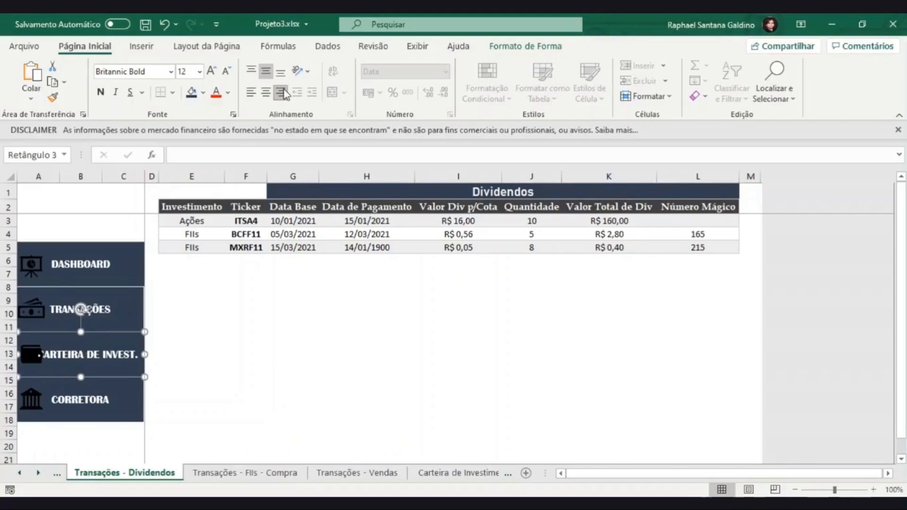
- Set the font size of the text in all four menu rectangles to 11
left_click(199, 312)
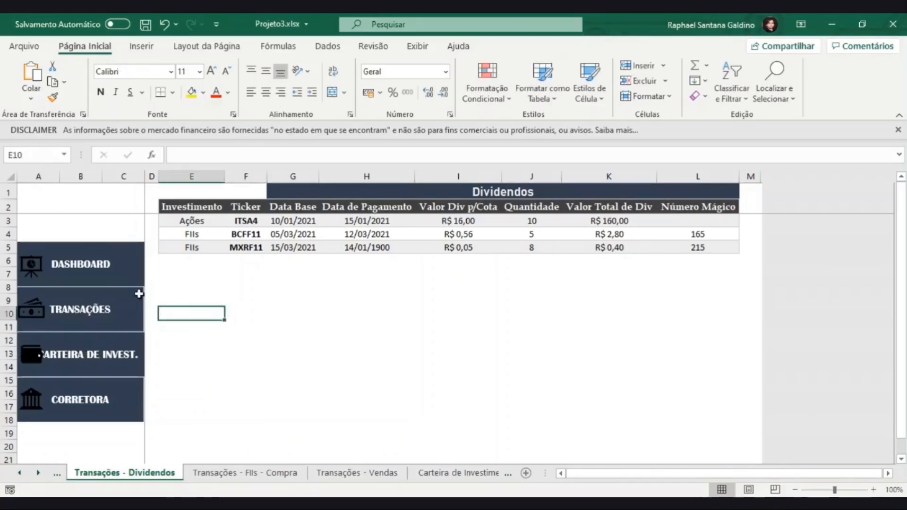
left_click(119, 266)
left_click(114, 313, "ctrl")
left_click(105, 367, "ctrl")
left_click(118, 393, "ctrl")
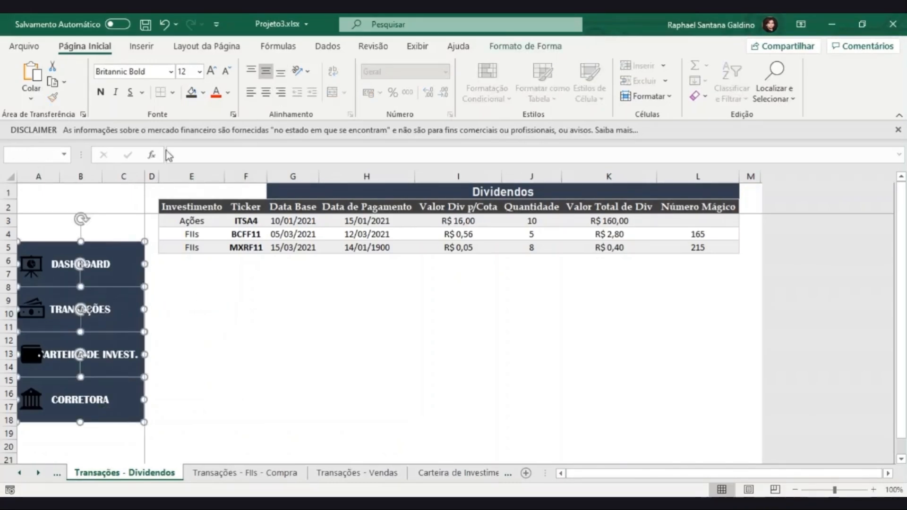
left_click(194, 72)
type("11")
key("Return")
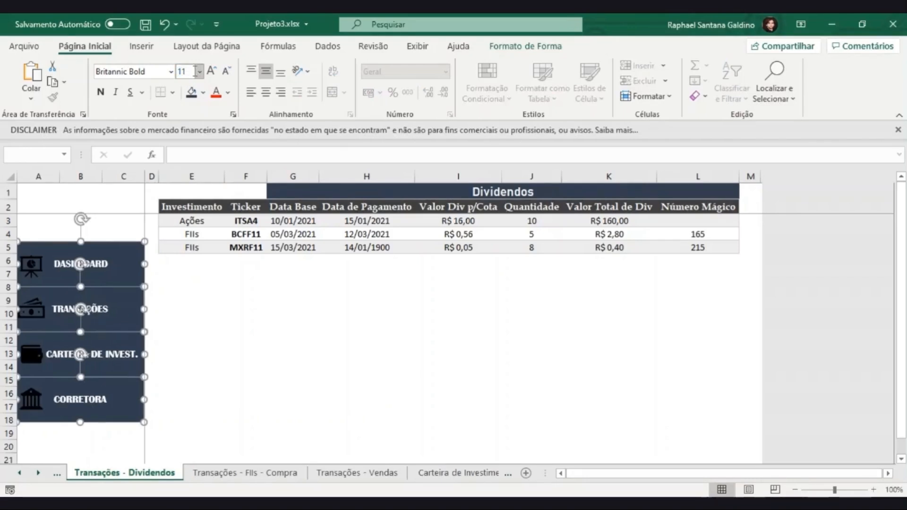
left_click(261, 340)
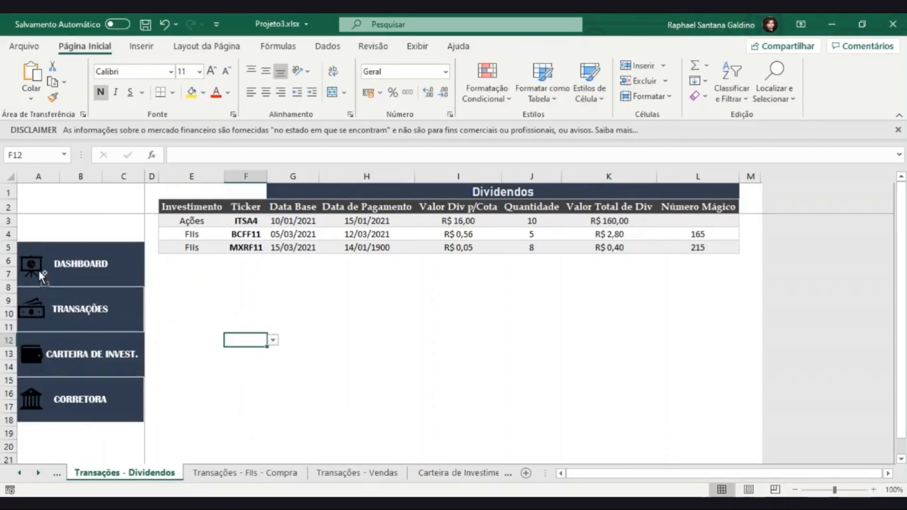
- Fill the presentation, banknotes, wallet and bank icons with white
left_click(38, 271)
left_click(33, 310, "ctrl")
left_click(31, 352, "ctrl")
left_click(34, 396, "ctrl")
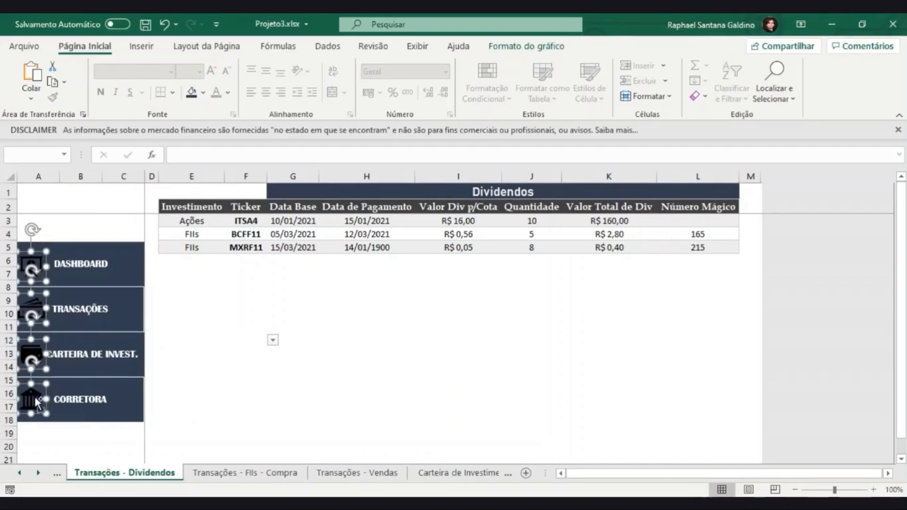
left_click(204, 94)
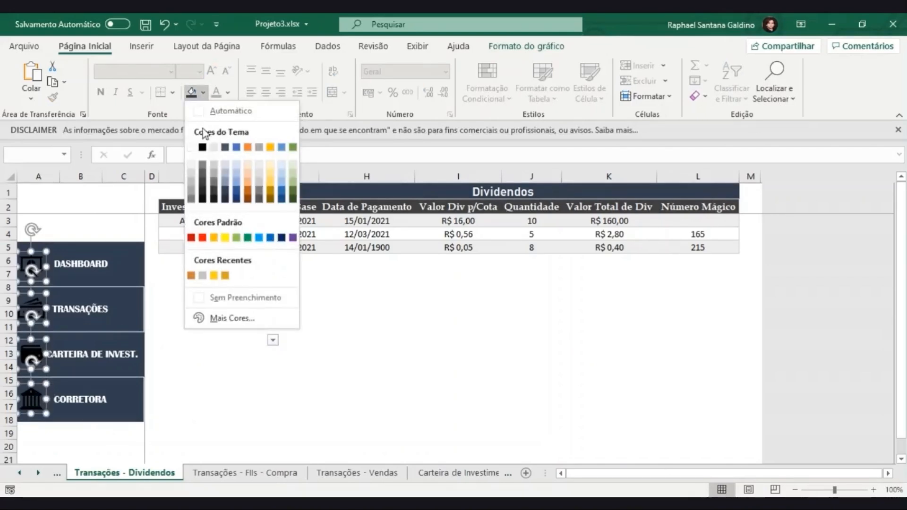
left_click(189, 147)
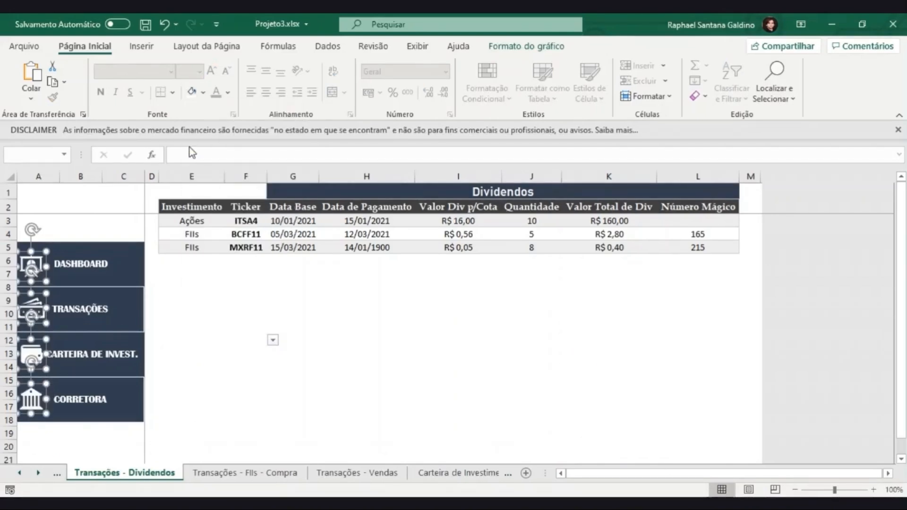
left_click(293, 326)
- Set all four menu rectangles and their icons to not move or size with cells
left_click(99, 263)
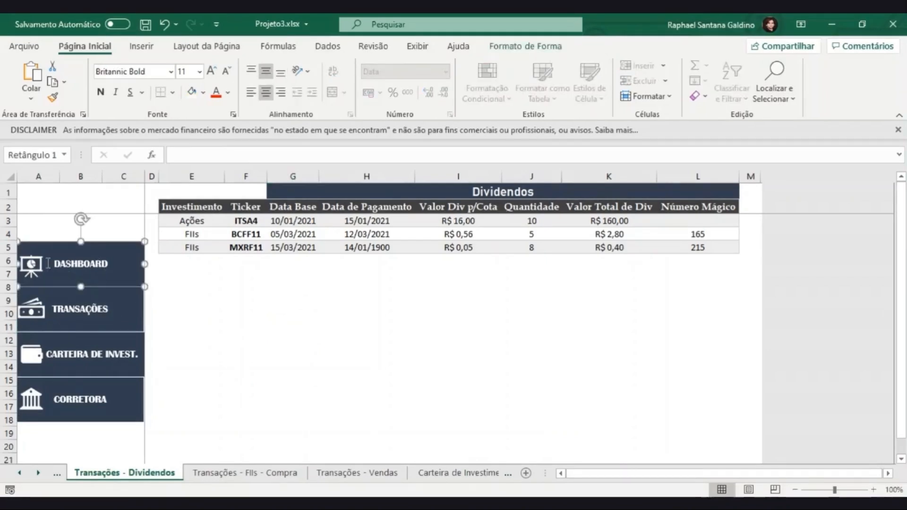
left_click(32, 269, "ctrl")
left_click(31, 309, "ctrl")
left_click(67, 326, "ctrl")
left_click(55, 364, "ctrl")
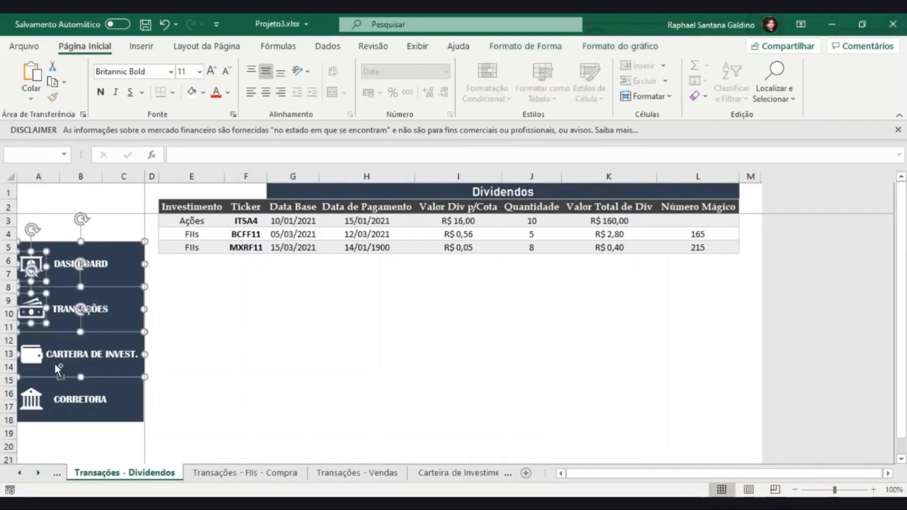
left_click(31, 354, "ctrl")
left_click(30, 401, "ctrl")
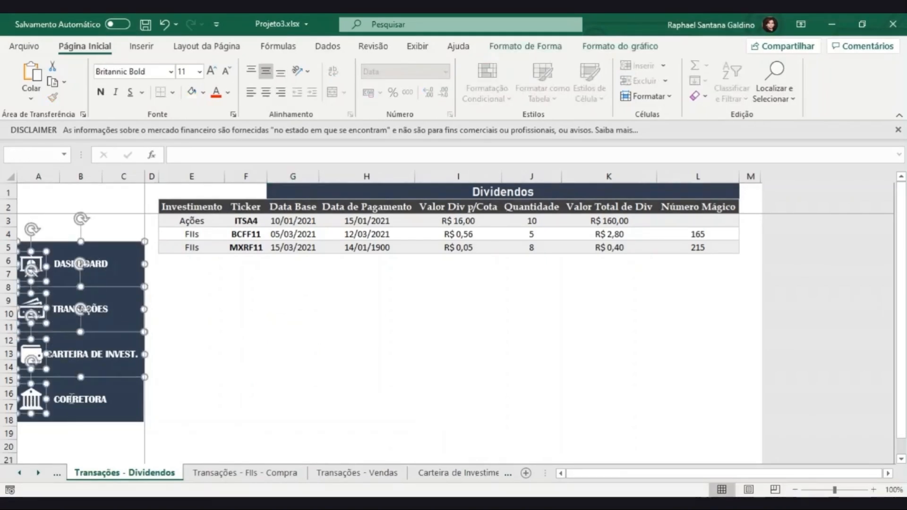
left_click(71, 400, "ctrl")
right_click(101, 389)
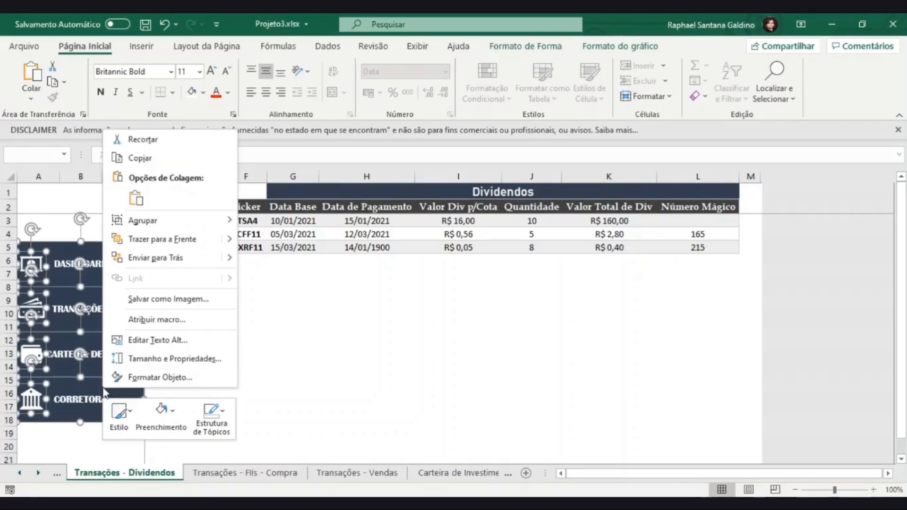
left_click(156, 360)
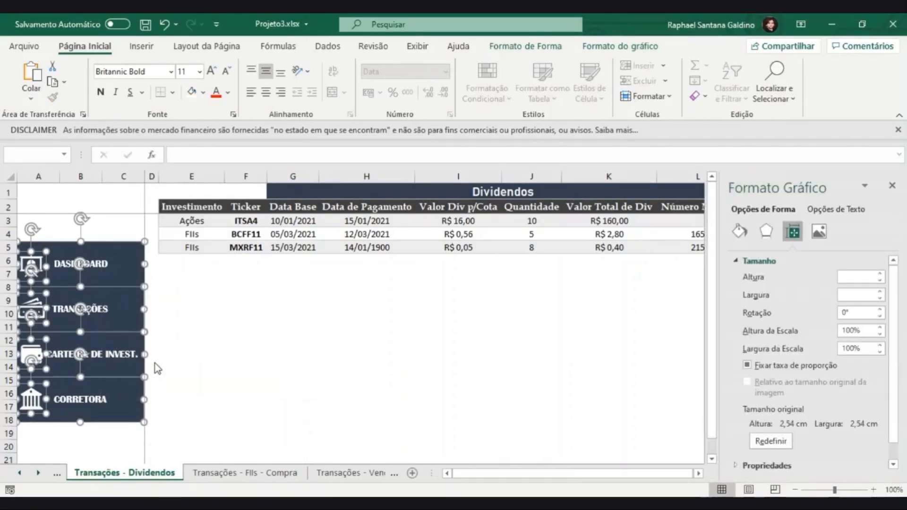
scroll(780, 402, "down", 1)
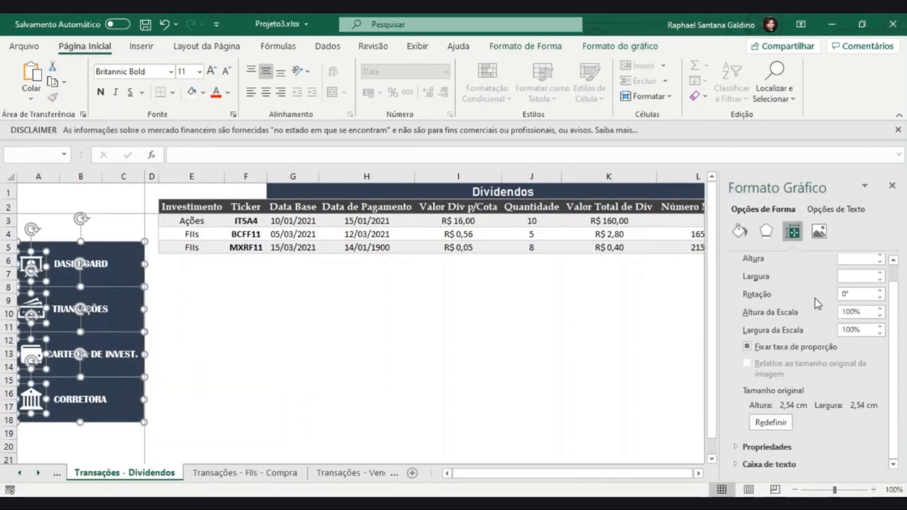
left_click(749, 450)
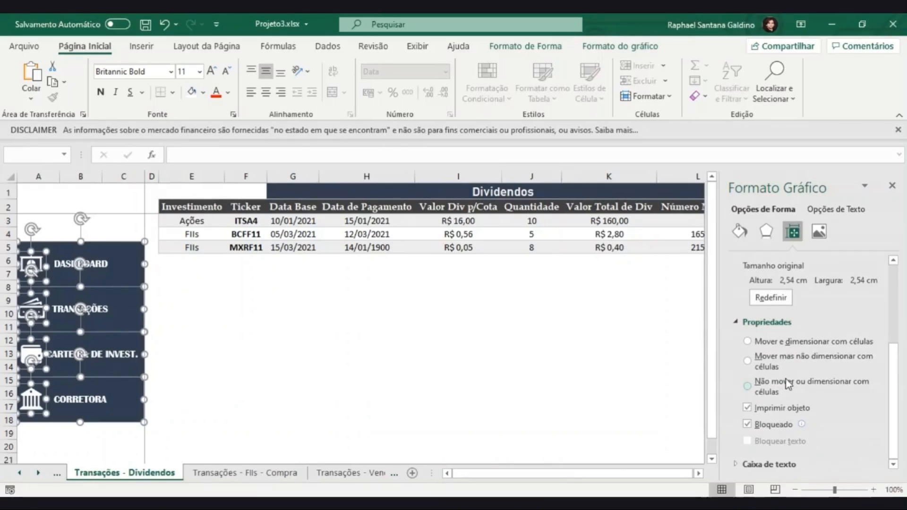
left_click(757, 393)
left_click(892, 186)
left_click(219, 300)
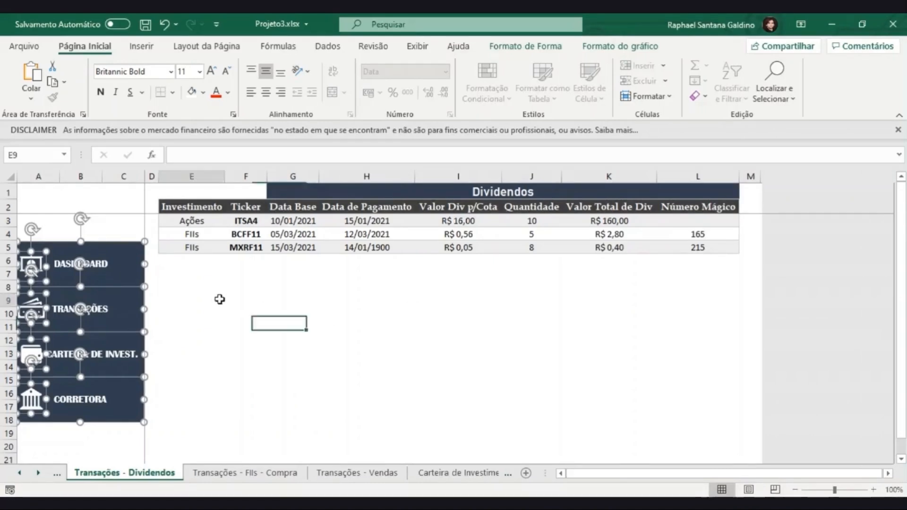
- Set the height of all four menu rectangles to 1,6 cm
left_click(124, 259)
left_click(120, 328, "shift")
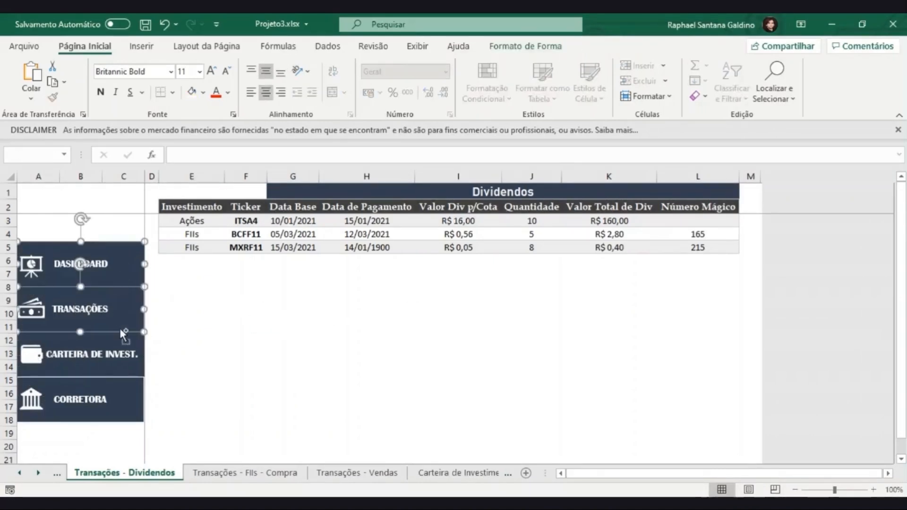
left_click(118, 371, "shift")
left_click(118, 400, "shift")
left_click(548, 46)
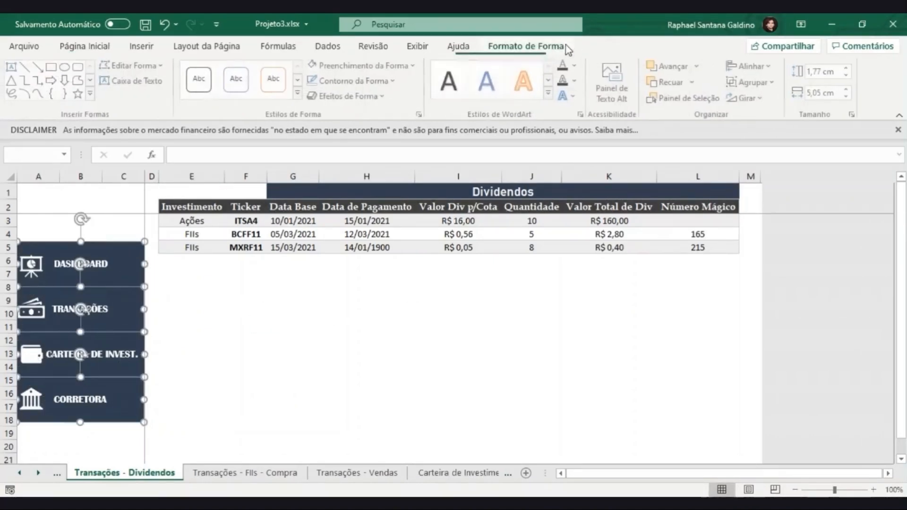
left_click(824, 71)
type("1,6")
key("Return")
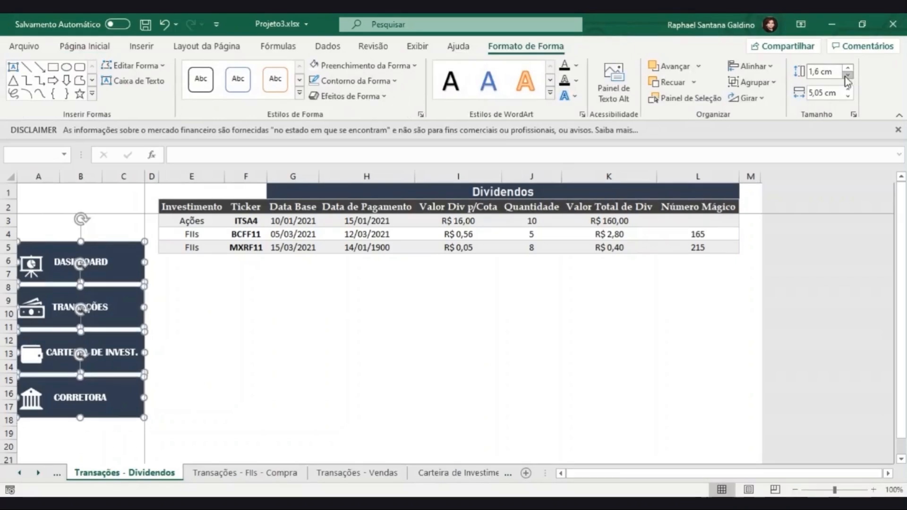
left_click(355, 327)
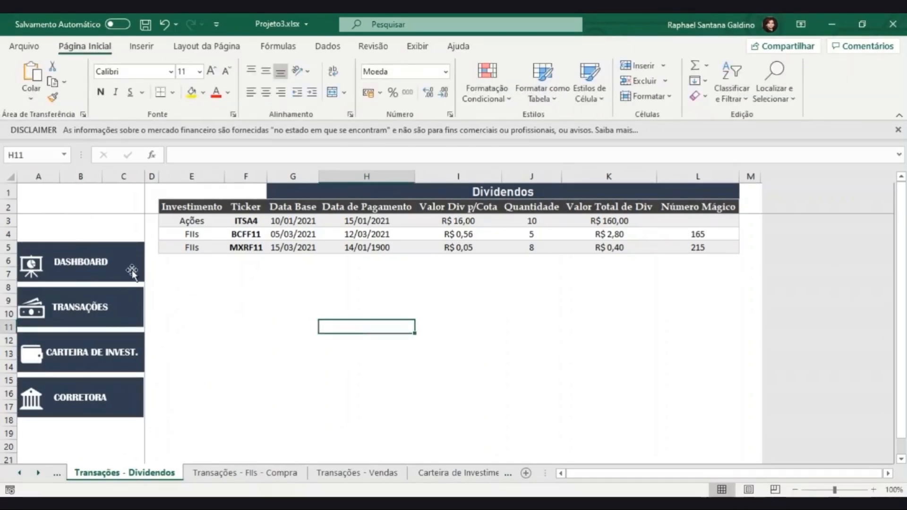
- Align the presentation icon vertically to the middle of the DASHBOARD rectangle
left_click(122, 279)
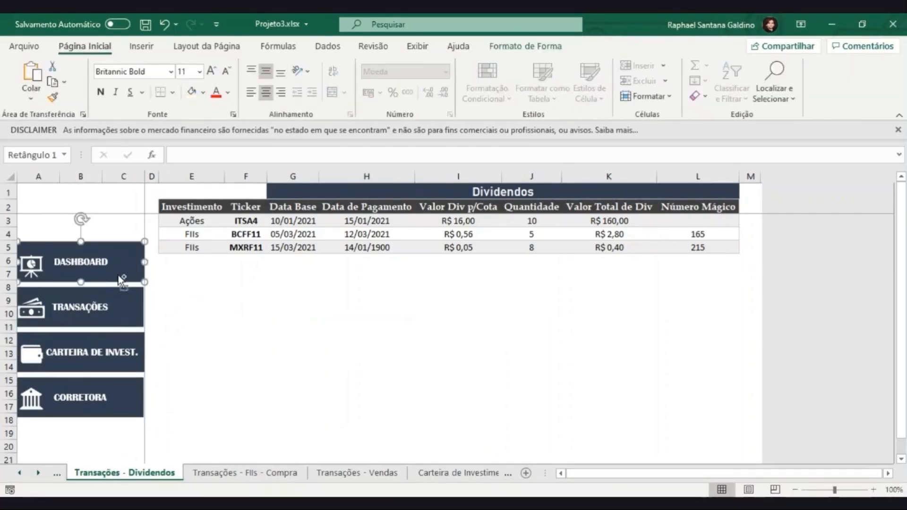
left_click(198, 289)
left_click(91, 266)
left_click(31, 266, "ctrl")
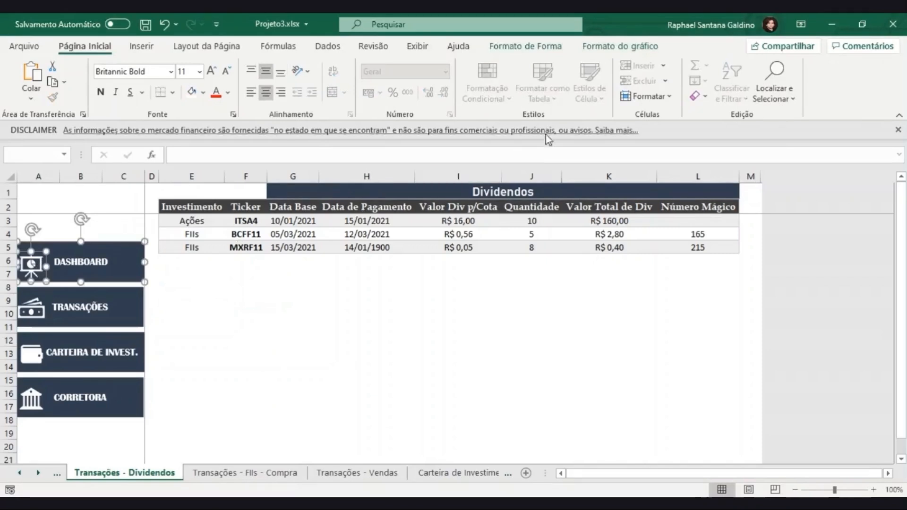
left_click(617, 45)
left_click(666, 97)
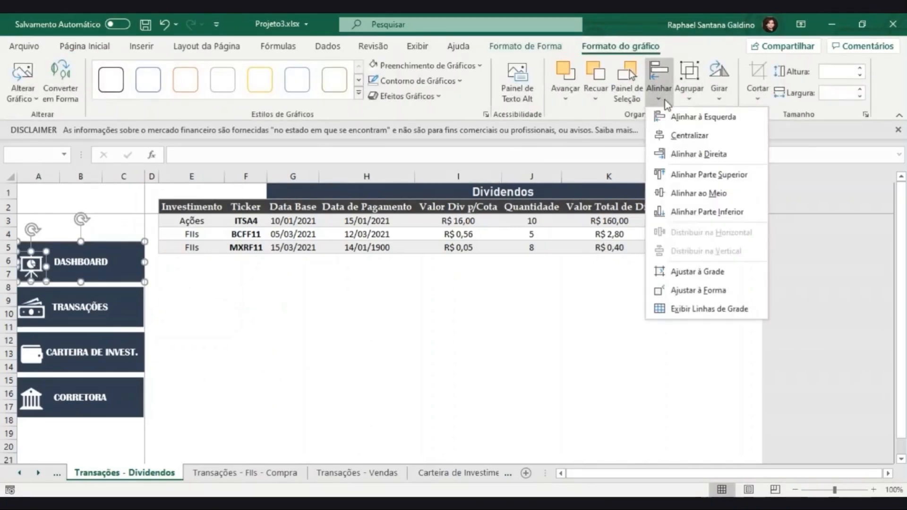
left_click(674, 197)
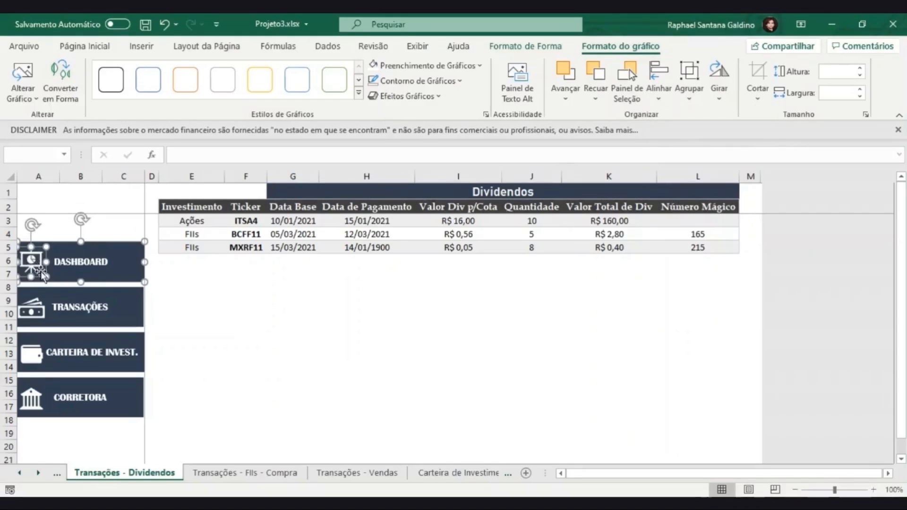
left_click(172, 336)
- Align the banknotes icon vertically to the middle of the TRANSAÇÕES rectangle
left_click(84, 311)
left_click(32, 309, "ctrl")
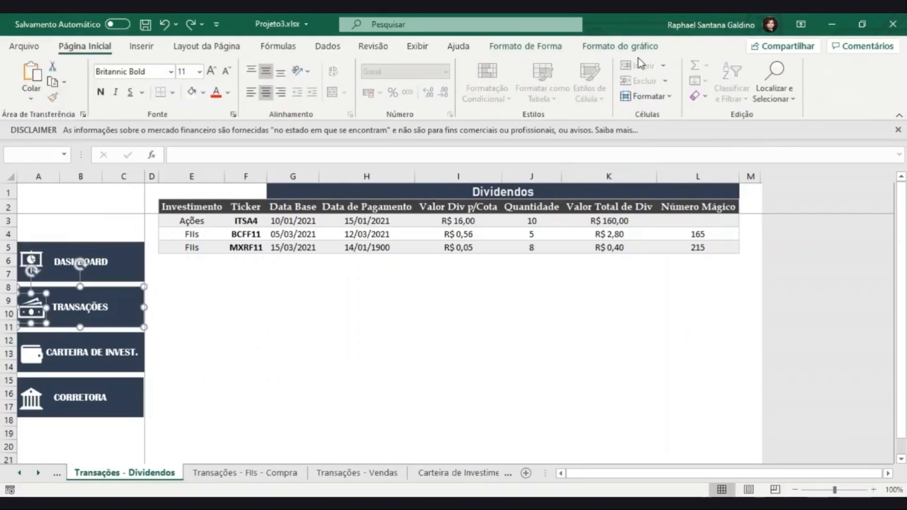
left_click(621, 45)
left_click(667, 95)
left_click(698, 193)
left_click(178, 352)
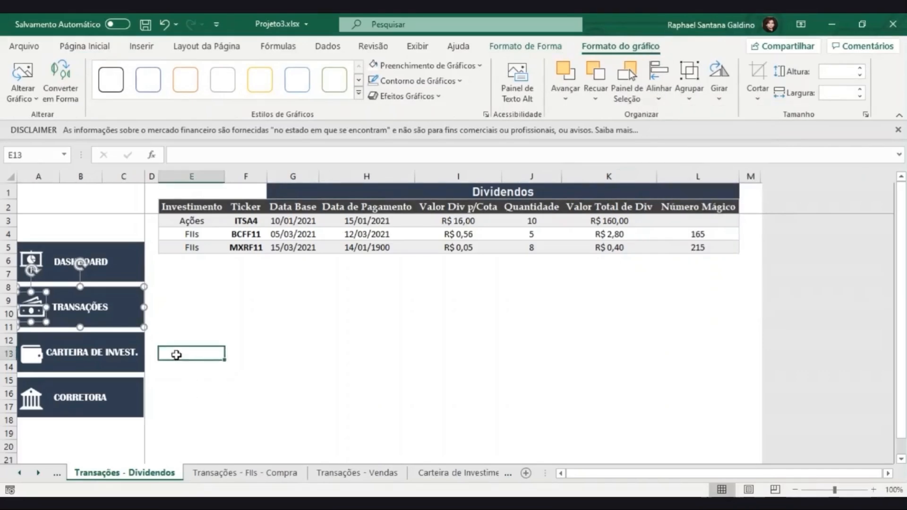
- Align the wallet icon vertically to the middle of the CARTEIRA DE INVEST. rectangle
left_click(81, 348)
left_click(31, 355, "ctrl")
left_click(620, 46)
left_click(666, 95)
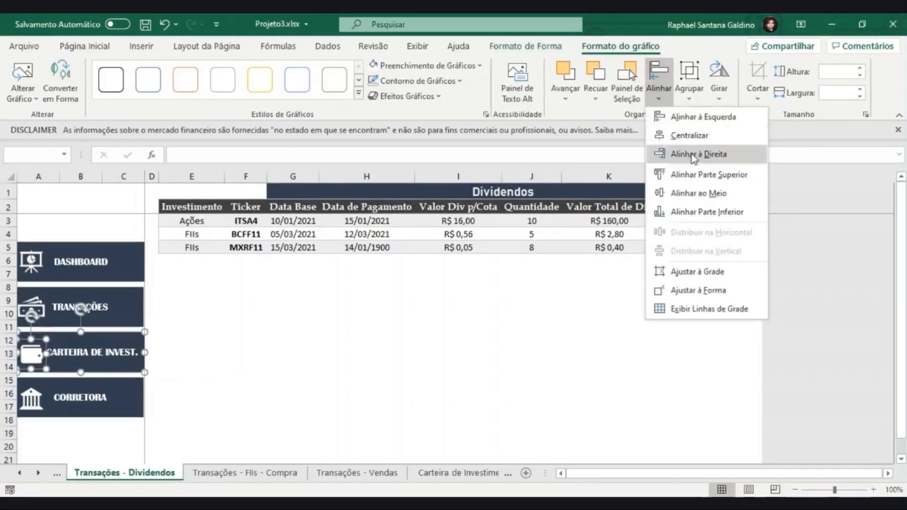
left_click(698, 194)
left_click(217, 381)
- Align the bank icon vertically to the middle of the CORRETORA rectangle
left_click(63, 409)
left_click(31, 399, "ctrl")
left_click(621, 46)
left_click(667, 94)
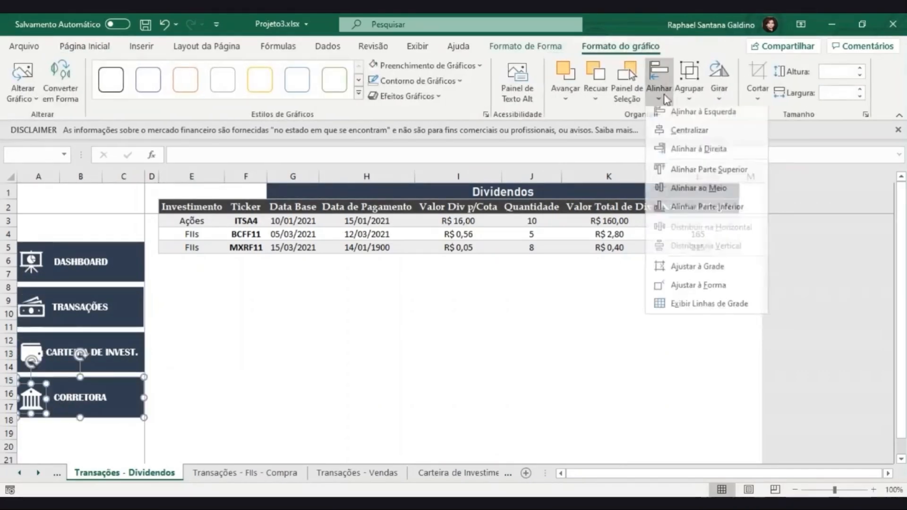
left_click(698, 193)
left_click(222, 348)
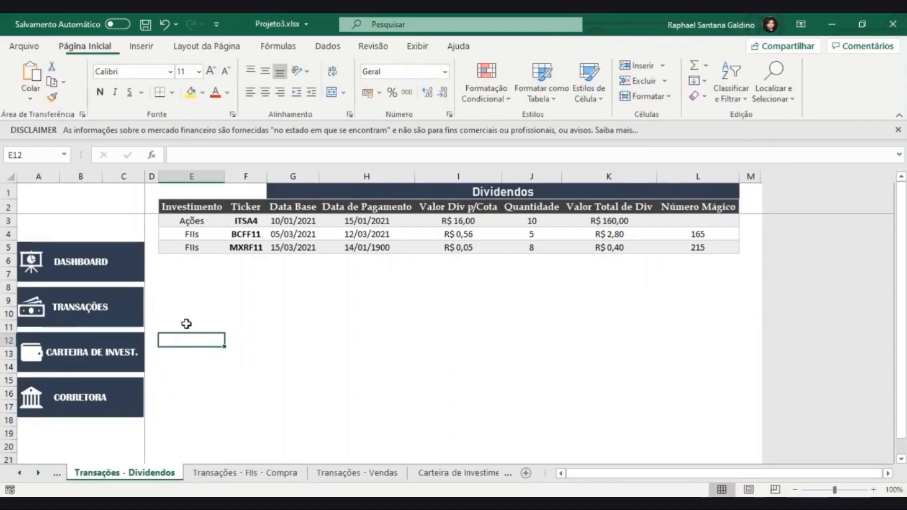
- Nudge the TRANSAÇÕES rectangle and its banknotes icon up, leaving a thin gap below DASHBOARD
left_click(139, 303)
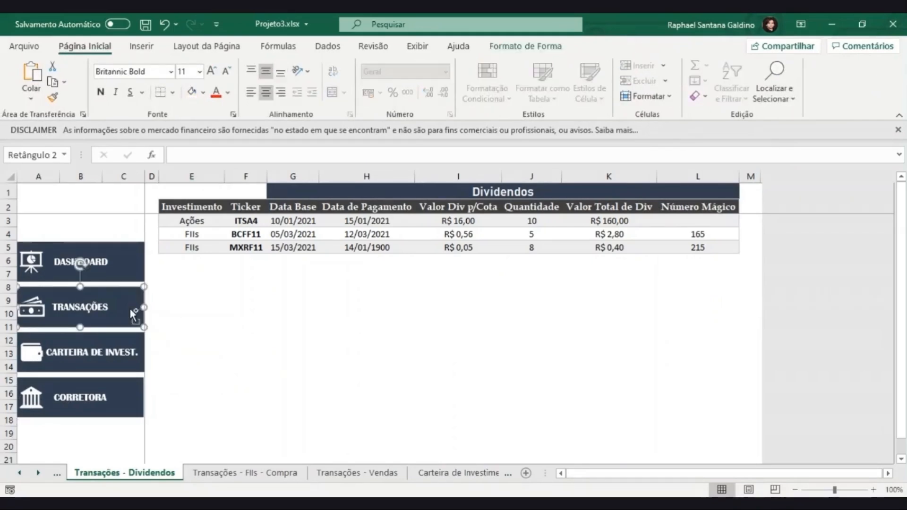
left_click(37, 307, "ctrl")
key("Right")
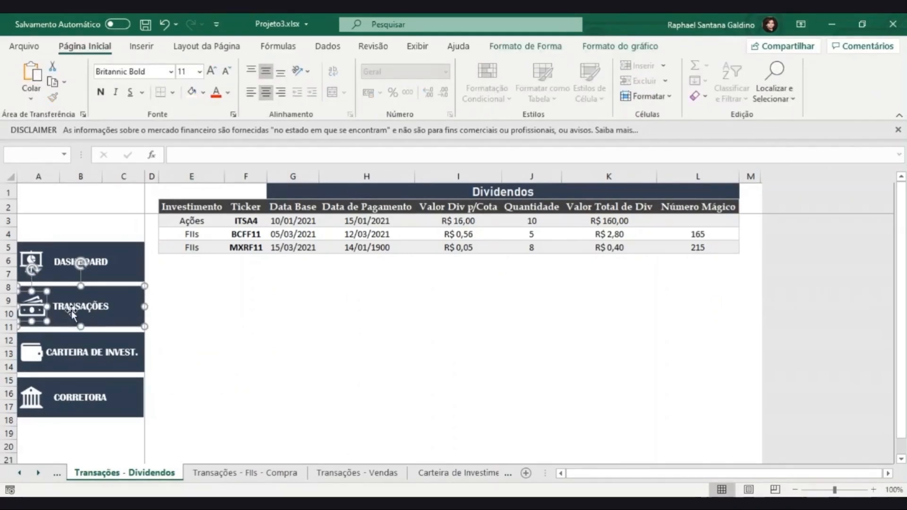
key("Up")
key("Up")
key("Up")
key("Up")
key("Up")
key("Escape")
- Nudge the CARTEIRA DE INVEST. rectangle and its wallet icon up, leaving a thin gap below TRANSAÇÕES
left_click(110, 358)
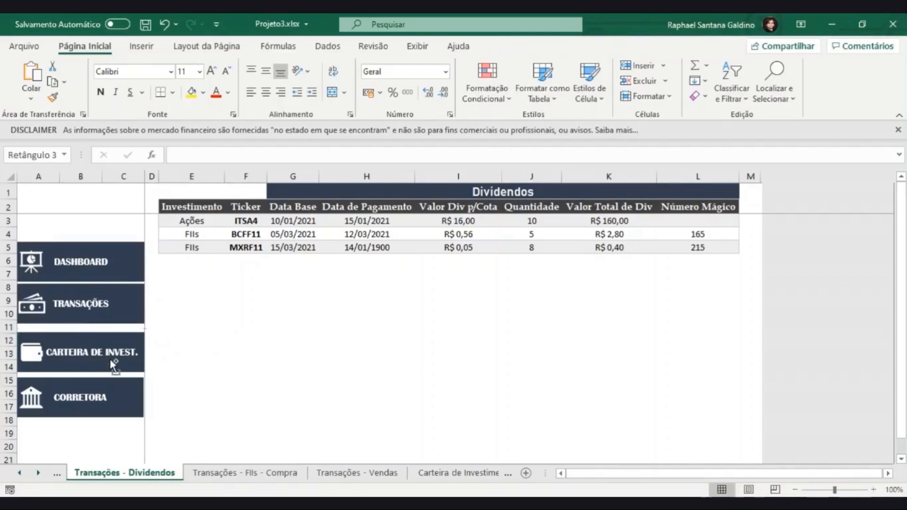
left_click(36, 359, "ctrl")
key("Up")
key("Up")
key("Up")
key("Up")
key("Up")
key("Up")
key("Up")
key("Up")
key("Up")
key("Up")
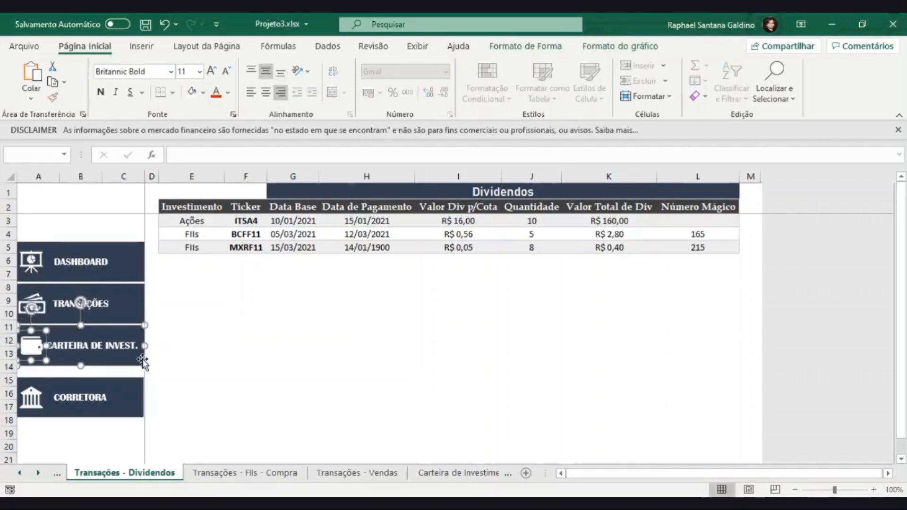
key("Escape")
- Nudge the CORRETORA rectangle and its bank icon up, leaving a thin gap below CARTEIRA DE INVEST
left_click(109, 399)
left_click(31, 395, "ctrl")
key("Up")
key("Up")
key("Up")
key("Up")
key("Up")
key("Up")
key("Up")
key("Up")
key("Up")
key("Up")
key("Up")
key("Up")
key("Up")
key("Up")
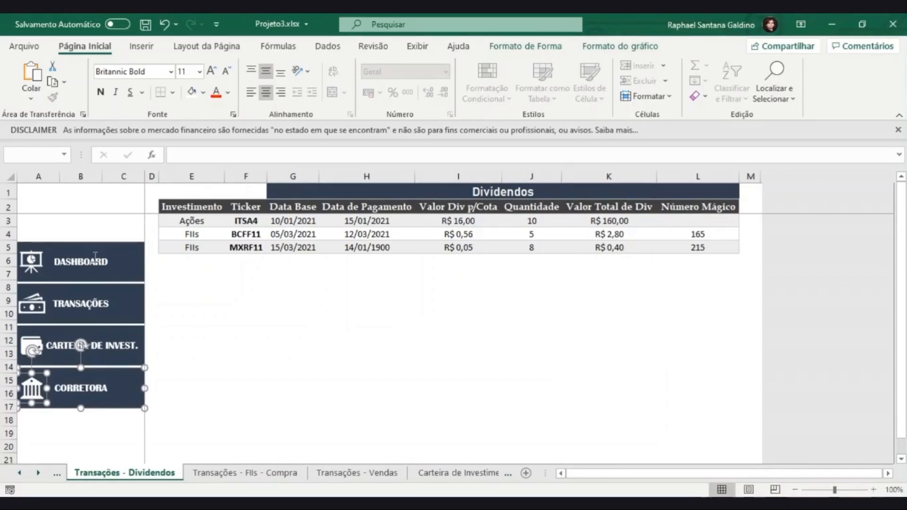
key("Escape")
- Distribute the four menu rectangles DASHBOARD, TRANSAÇÕES, CARTEIRA DE INVEST. and CORRETORA evenly in the vertical direction
left_click(114, 268)
left_click(119, 295, "ctrl")
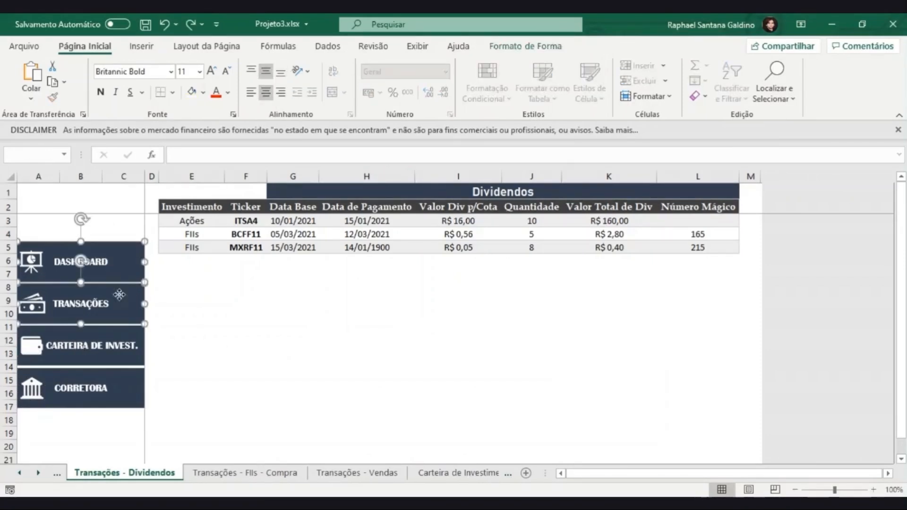
left_click(113, 352, "ctrl")
left_click(112, 386, "ctrl")
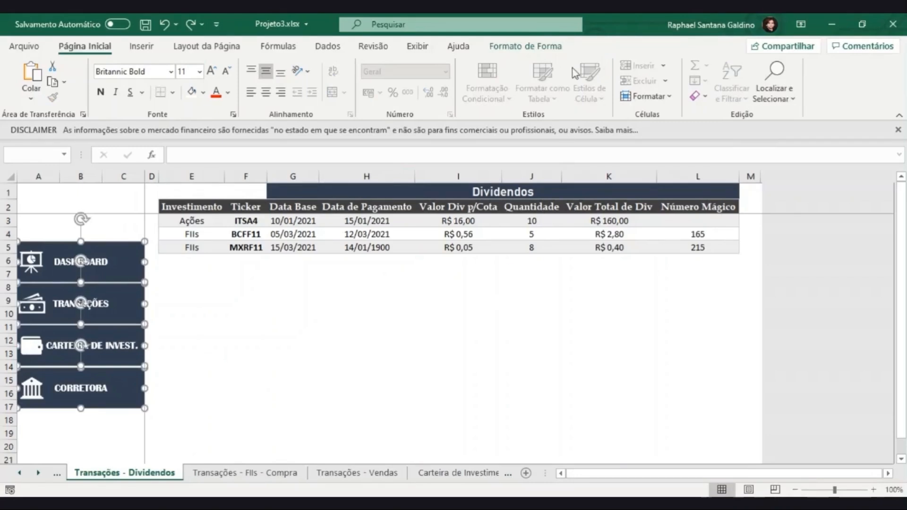
left_click(525, 46)
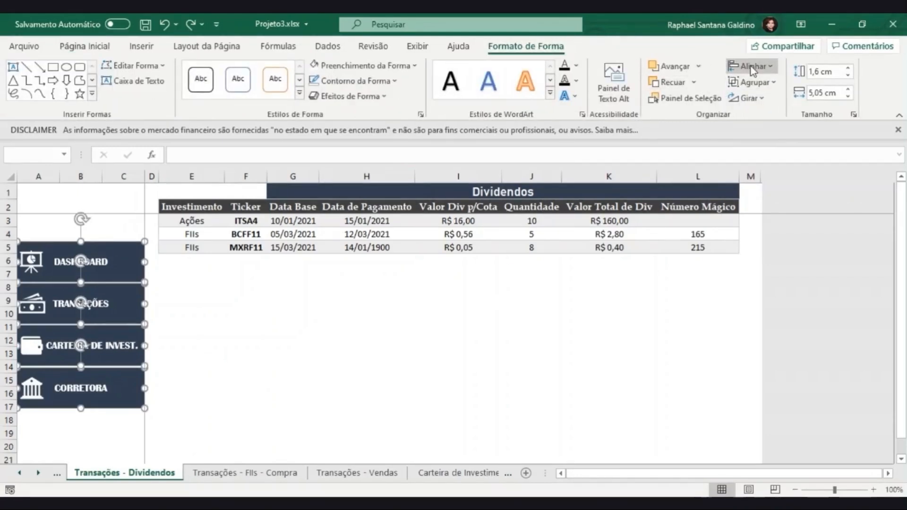
left_click(752, 66)
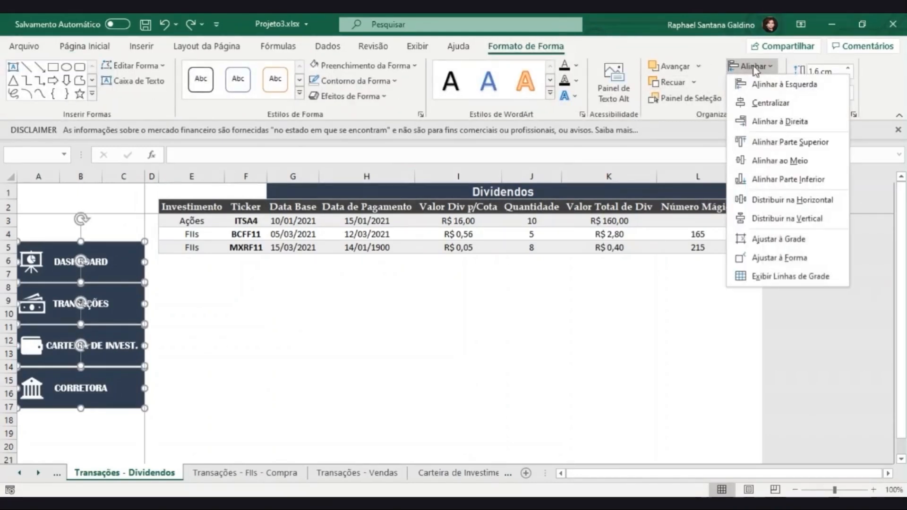
left_click(761, 219)
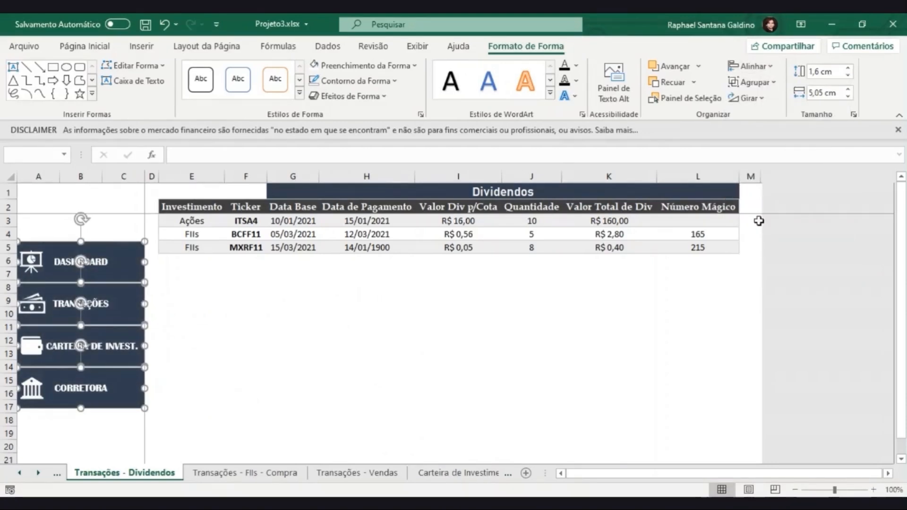
left_click(284, 298)
- Align the banknotes icon vertically to the middle of the TRANSAÇÕES rectangle
left_click(31, 305)
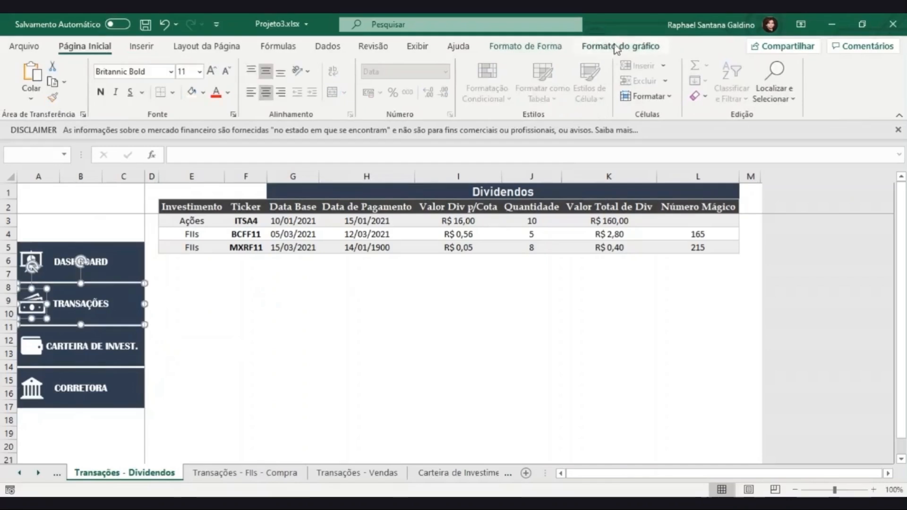
left_click(614, 46)
left_click(661, 90)
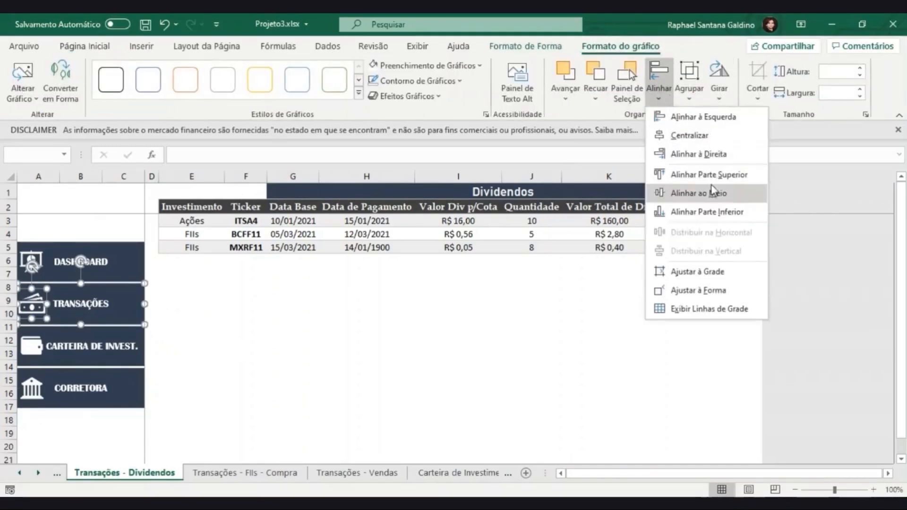
left_click(698, 194)
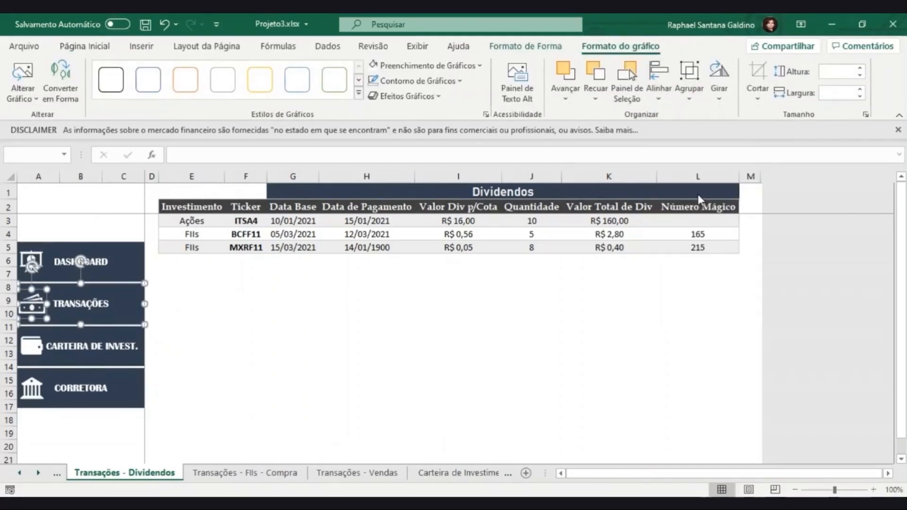
left_click(304, 314)
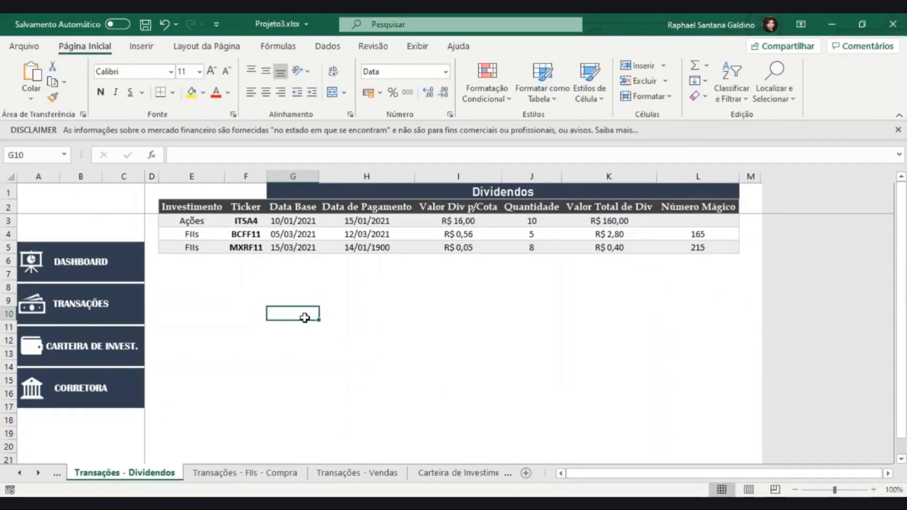
- Add a new sheet after Transações - Dividendos and name it Dashboard - Carteira de Invest
left_click(525, 473)
double_click(222, 474)
type("Das")
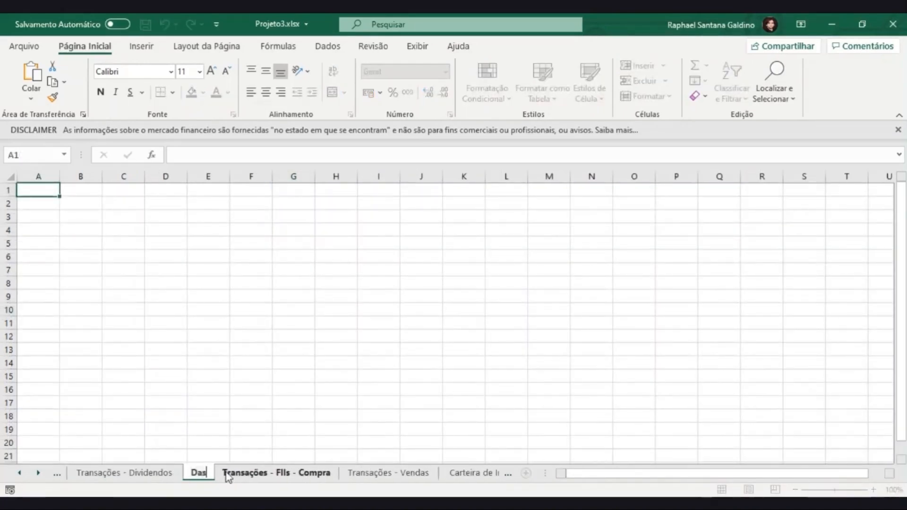
type("hboard - Ca")
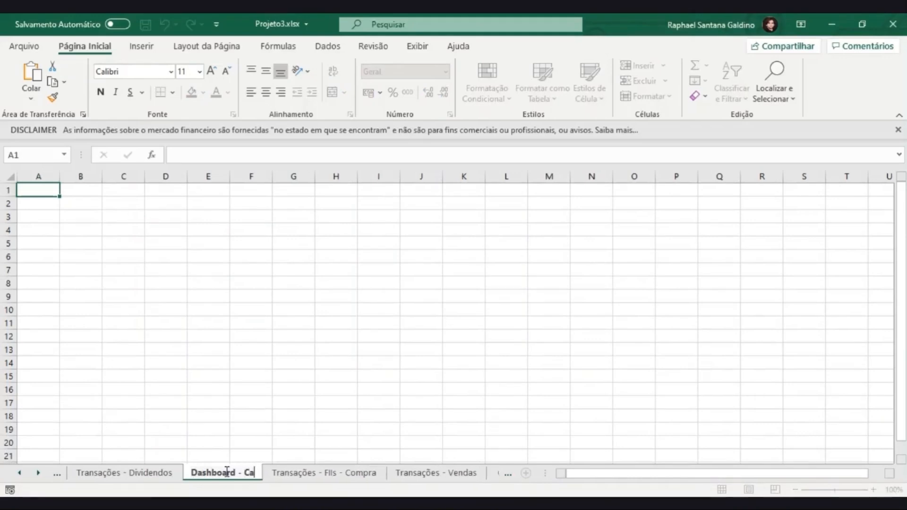
type("rteira de Inv")
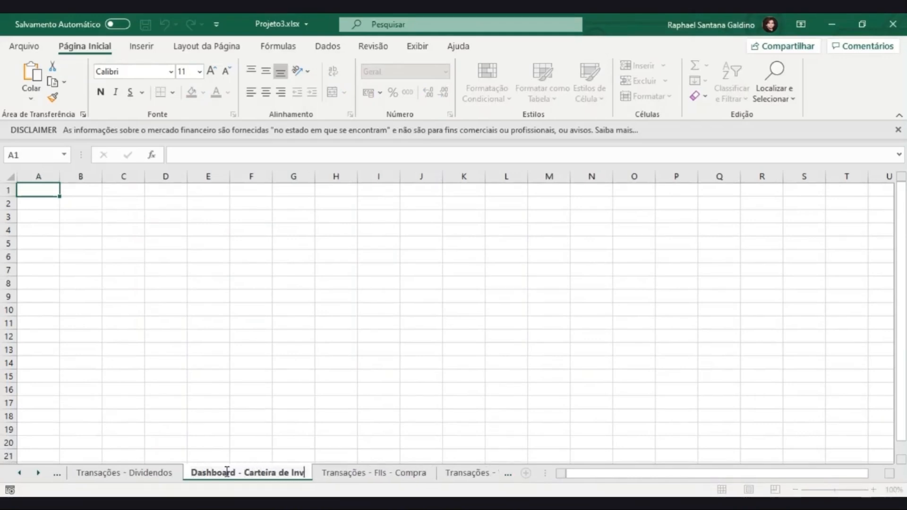
type("est.")
key("Return")
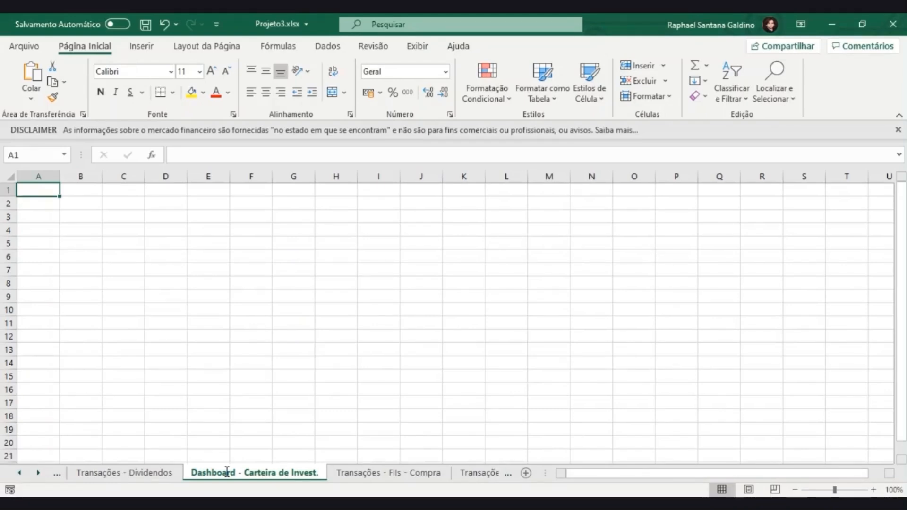
- On the Transações - Dividendos sheet, hyperlink the DASHBOARD rectangle to the Dashboard - Carteira de Invest. sheet in this document
left_click(150, 473)
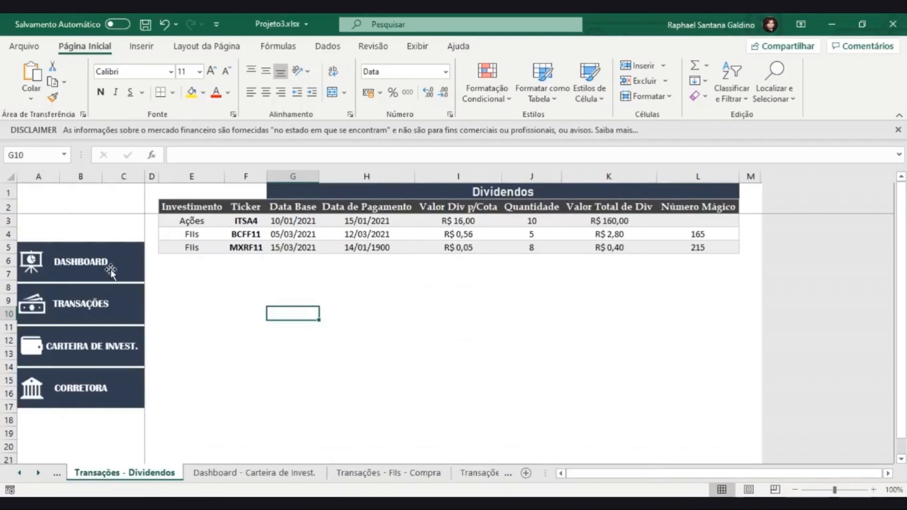
left_click(92, 254)
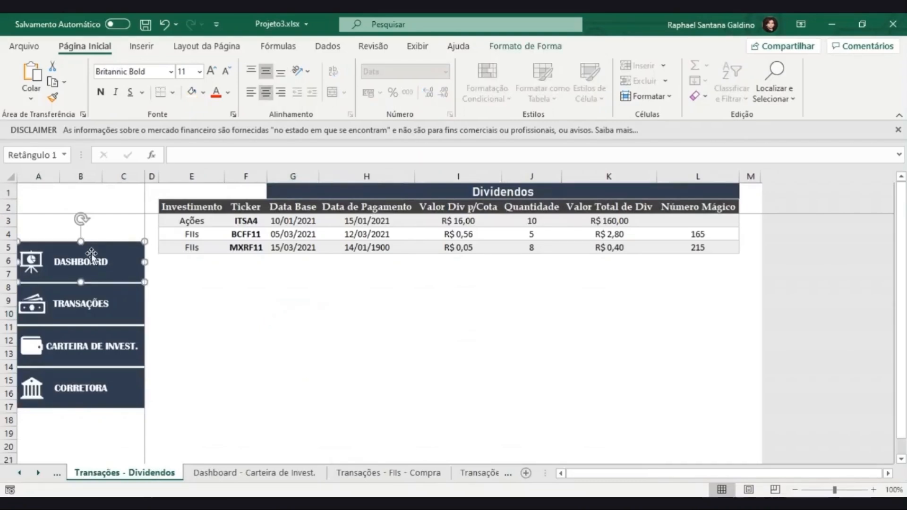
key("ctrl+k")
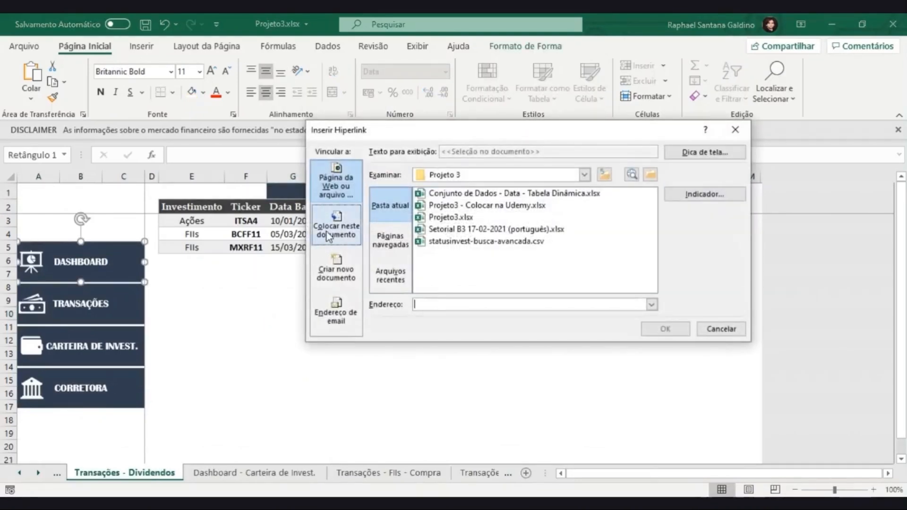
left_click(329, 236)
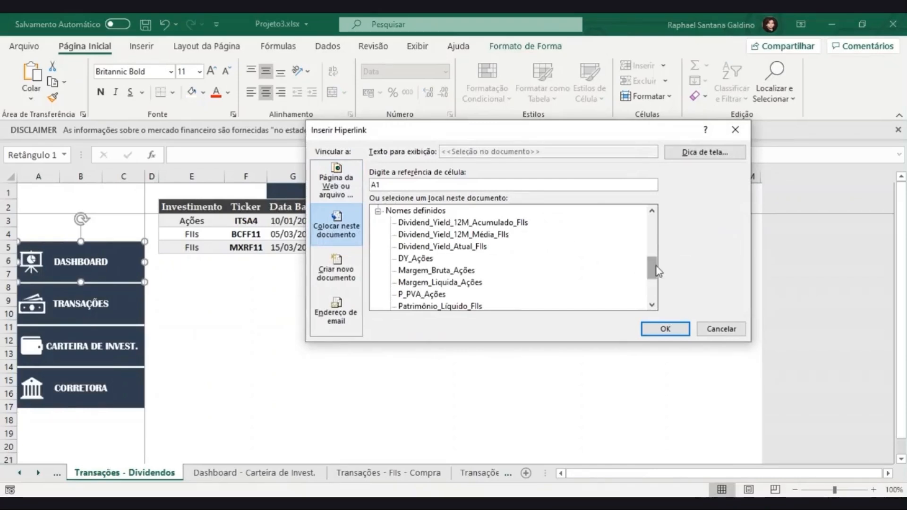
left_click_drag(657, 272, 497, 266)
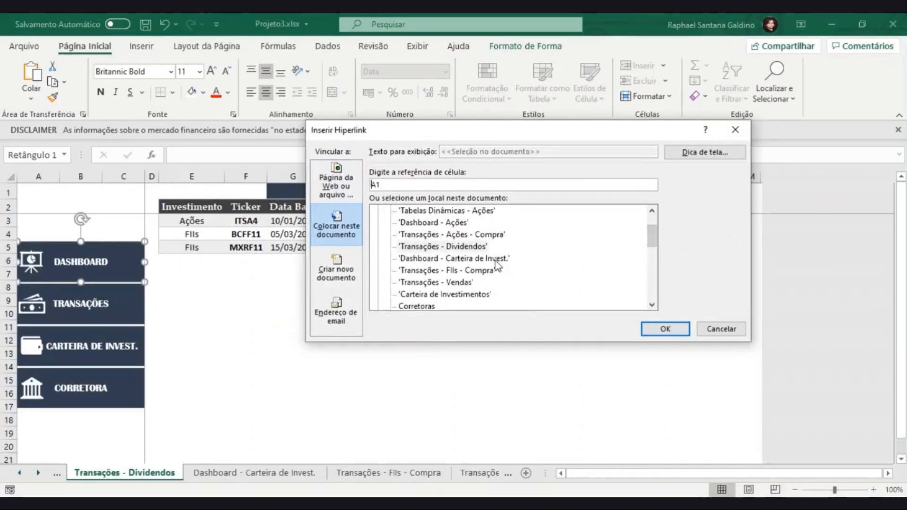
double_click(494, 261)
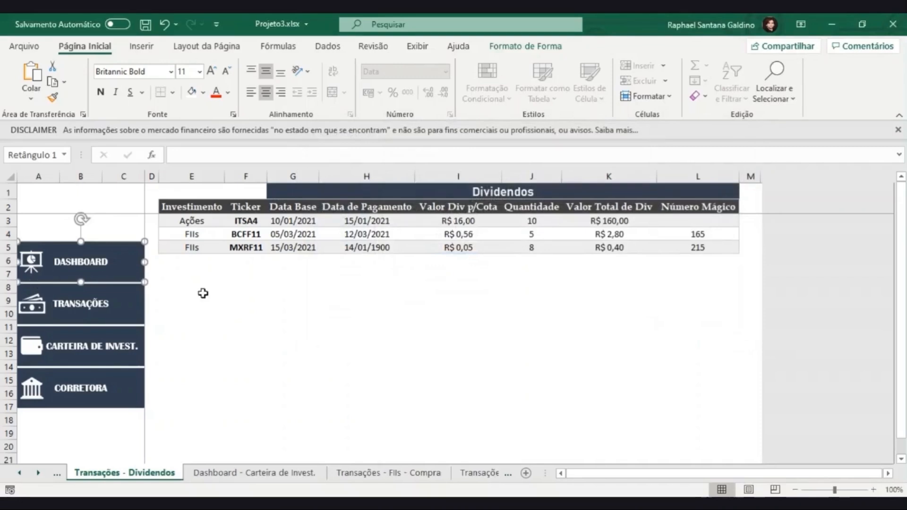
left_click(203, 293)
- Hyperlink the presentation board icon beside DASHBOARD to the Dashboard - Carteira de Invest. sheet
left_click(37, 259)
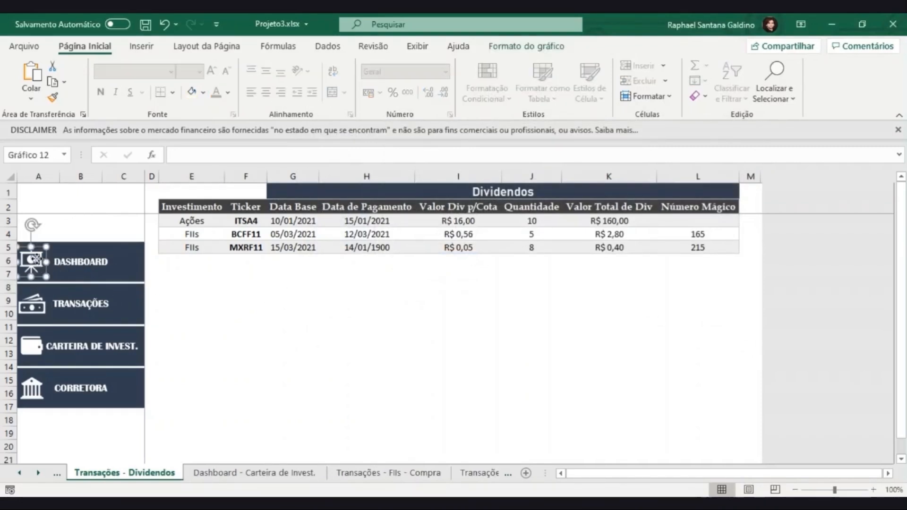
key("ctrl+k")
left_click_drag(653, 272, 660, 228)
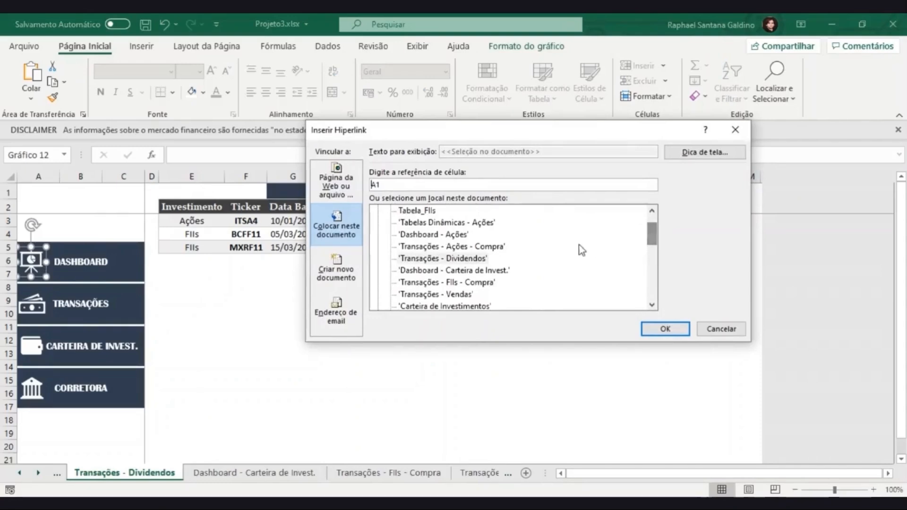
double_click(495, 270)
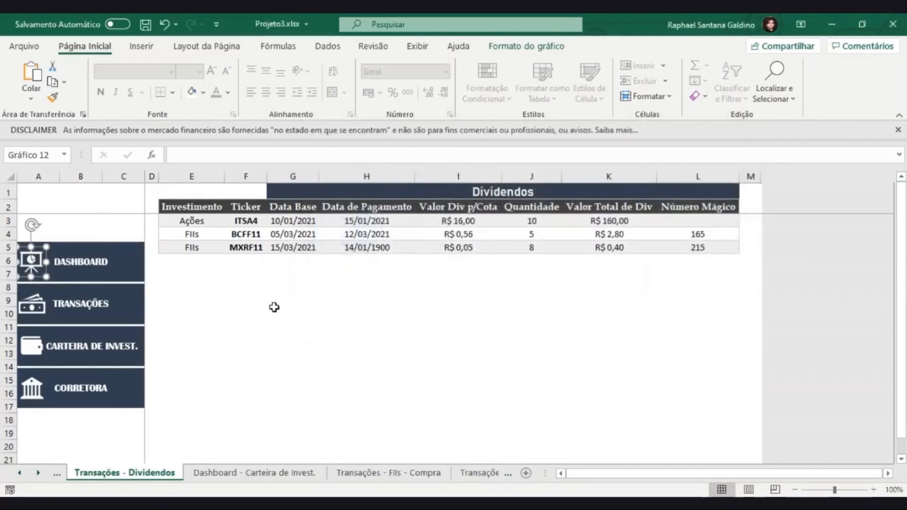
left_click(274, 308)
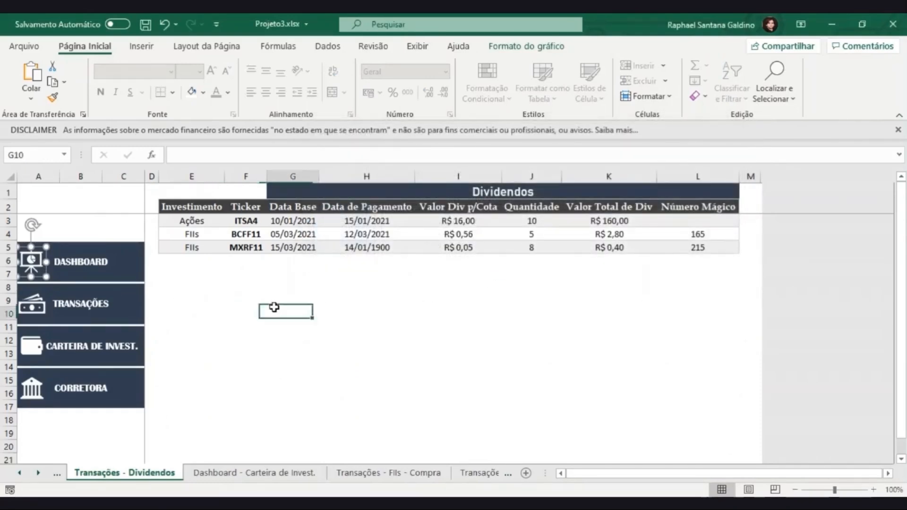
left_click(43, 307)
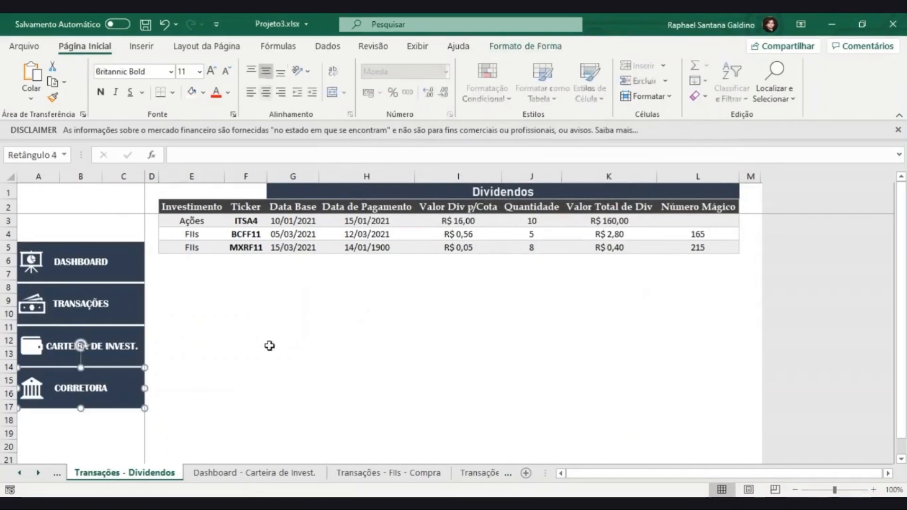
left_click(179, 381)
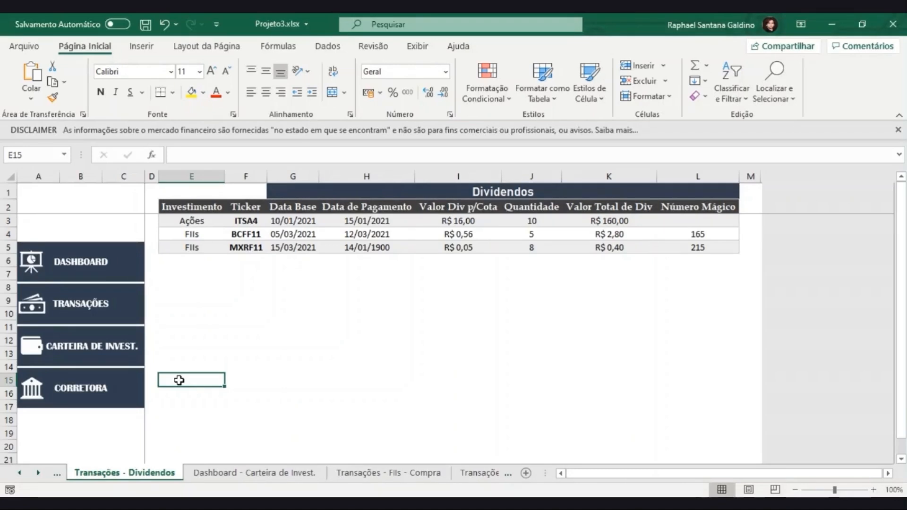
left_click(191, 206)
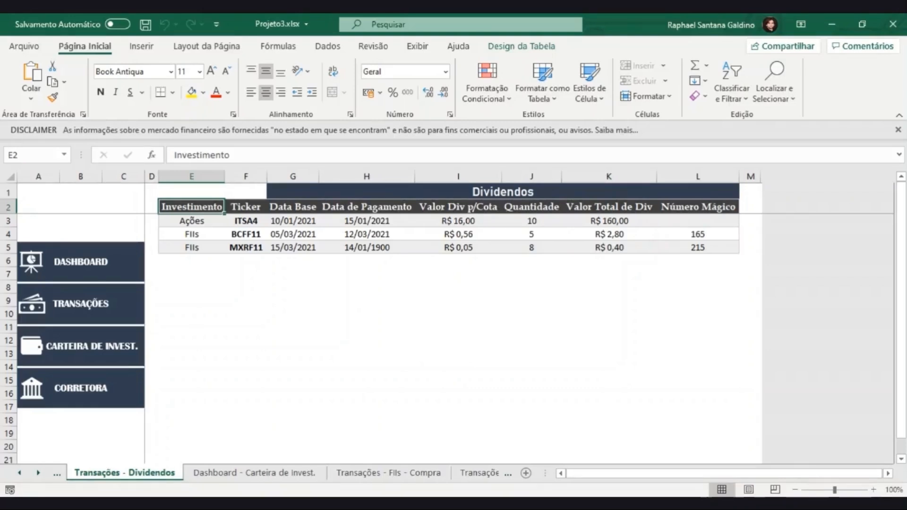
- Copy the whole side menu, selecting all four rectangles together with their four icons
left_click(128, 262)
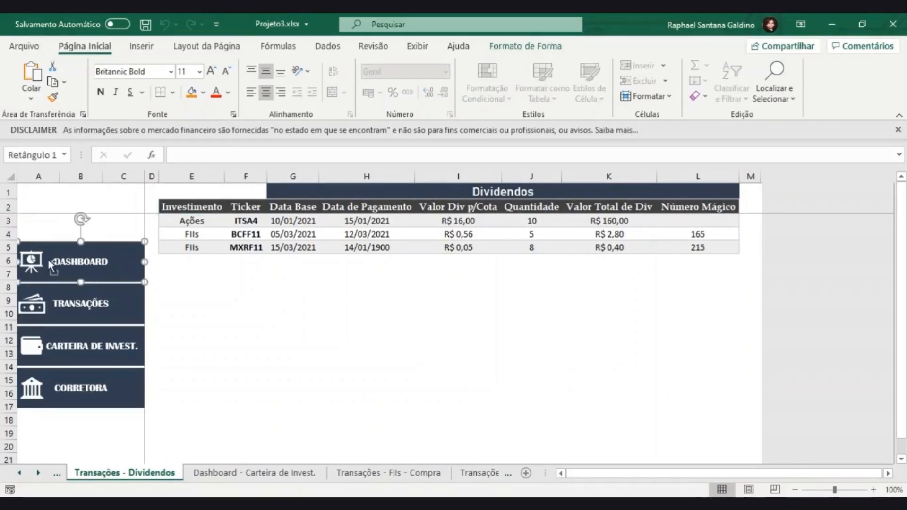
left_click(33, 262, "ctrl")
left_click(33, 306, "ctrl")
left_click(47, 321, "ctrl")
left_click(47, 358, "ctrl")
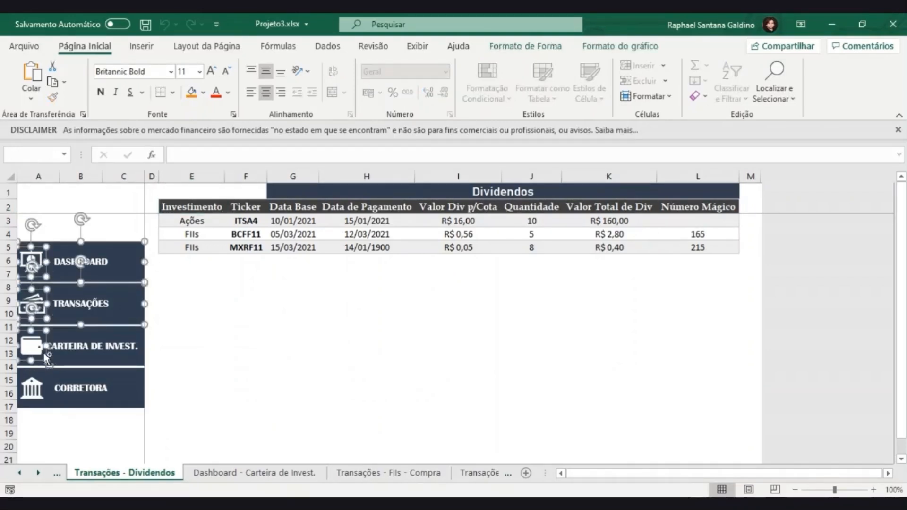
left_click(51, 361, "ctrl")
left_click(43, 380, "ctrl")
left_click(57, 381, "ctrl")
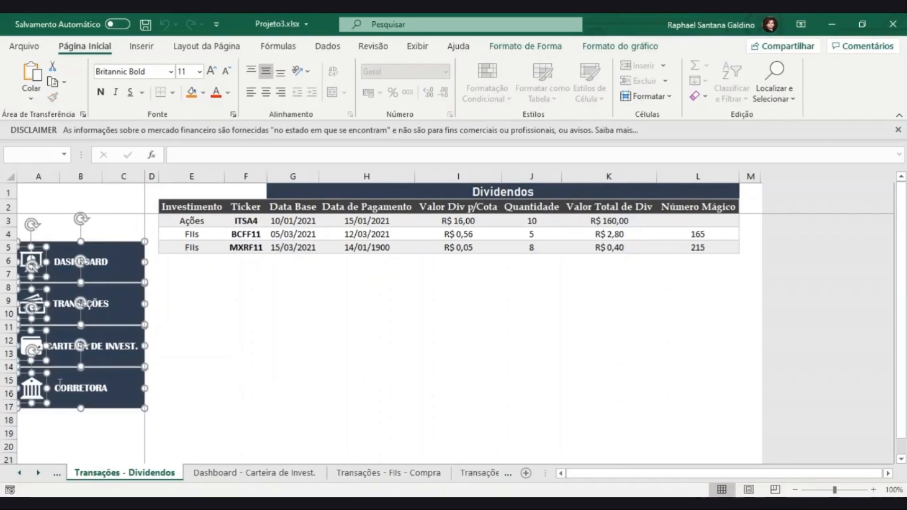
key("ctrl+c")
- Paste the copied menu into the Dashboard - Carteira de Invest. sheet and move it down a few rows
left_click(209, 474)
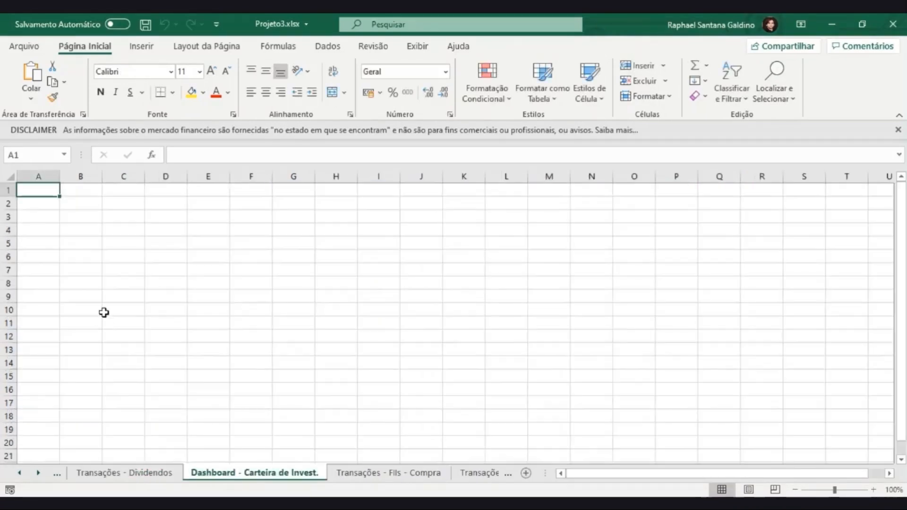
key("ctrl+v")
left_click_drag(131, 225, 120, 278)
- Paste the menu into the Transações - FIIs - Compra sheet and place it over columns A to C
left_click(352, 473)
key("ctrl+v")
left_click_drag(278, 245, 91, 246)
- Paste the menu into the Transações - Vendas sheet and place it over columns A to C beside the Vendas table
left_click(479, 473)
key("ctrl+v")
left_click_drag(283, 307, 28, 321)
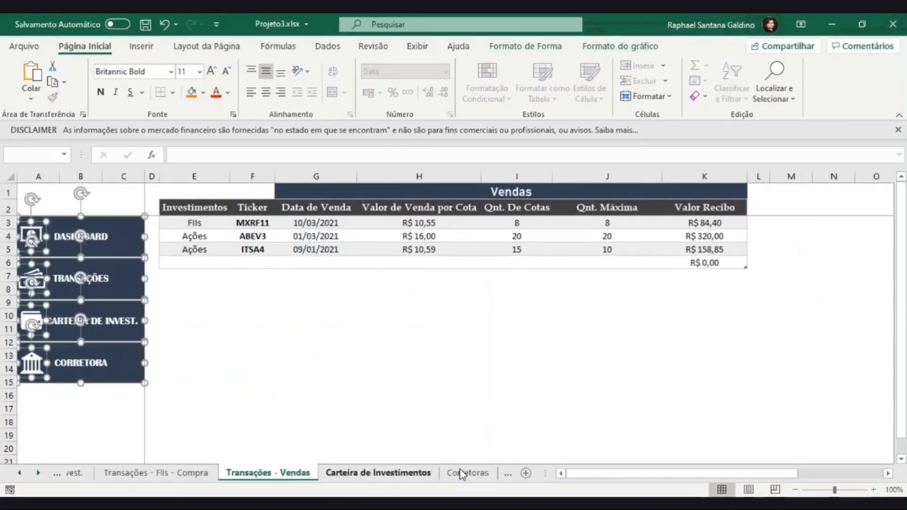
- Paste the menu into the Carteira de Investimentos sheet and move it to the empty area beside the data
left_click(378, 473)
key("ctrl+v")
left_click_drag(466, 316, 137, 314)
- Paste the menu into the Corretoras sheet and place it over columns A to C, starting at row 3
key("ctrl+Page_Down")
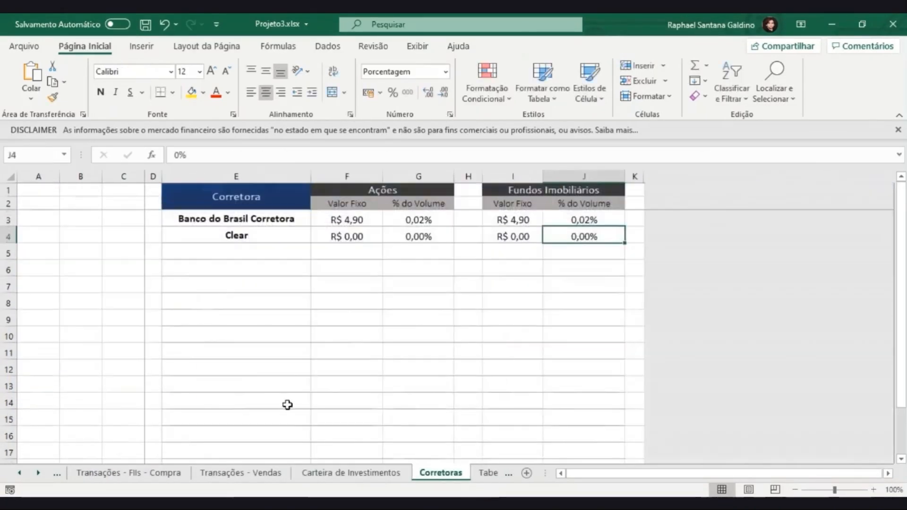
key("ctrl+v")
left_click_drag(617, 227, 91, 207)
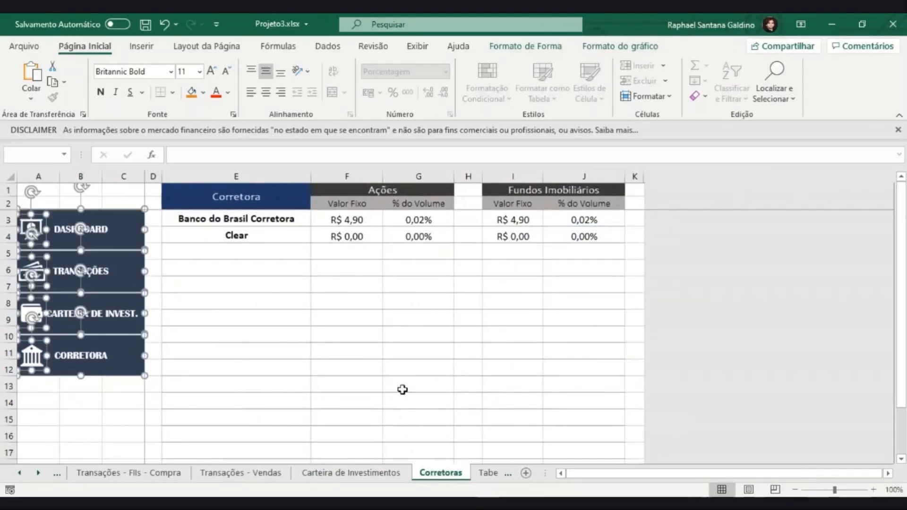
- Look back through the sheets holding the pasted menu and return to Transações - Dividendos
left_click(488, 473)
left_click(317, 474)
left_click(138, 474)
left_click(59, 474)
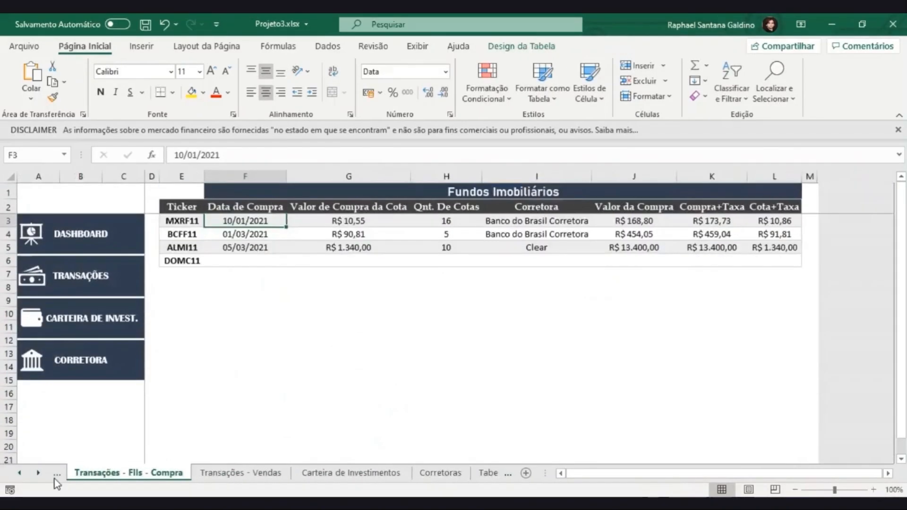
left_click(59, 474)
left_click(60, 474)
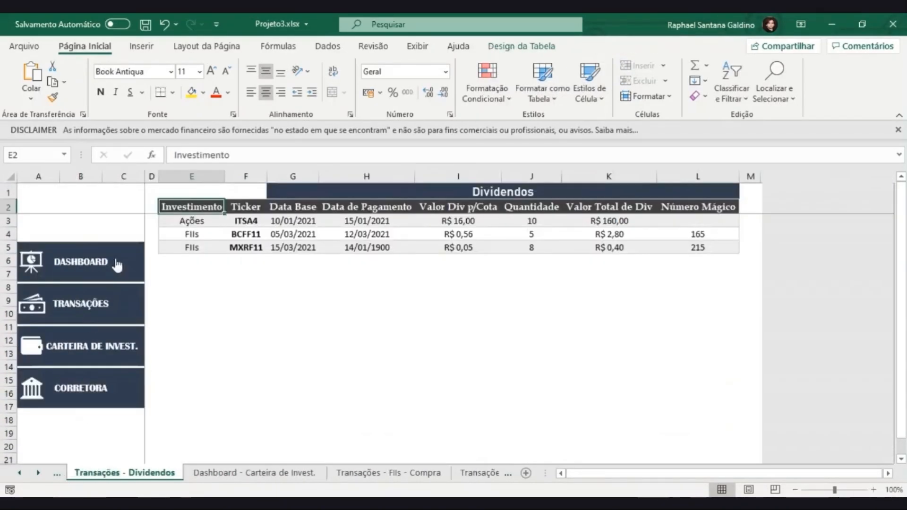
- Select all the menu rectangles and icons on Transações - Dividendos and move them up to start at row 3
left_click(117, 265, "ctrl")
left_click(113, 303, "ctrl")
left_click(105, 340, "ctrl")
left_click(95, 378, "ctrl")
left_click(41, 349, "ctrl")
left_click(44, 307, "ctrl")
left_click(40, 261, "ctrl")
left_click_drag(69, 251, 52, 224)
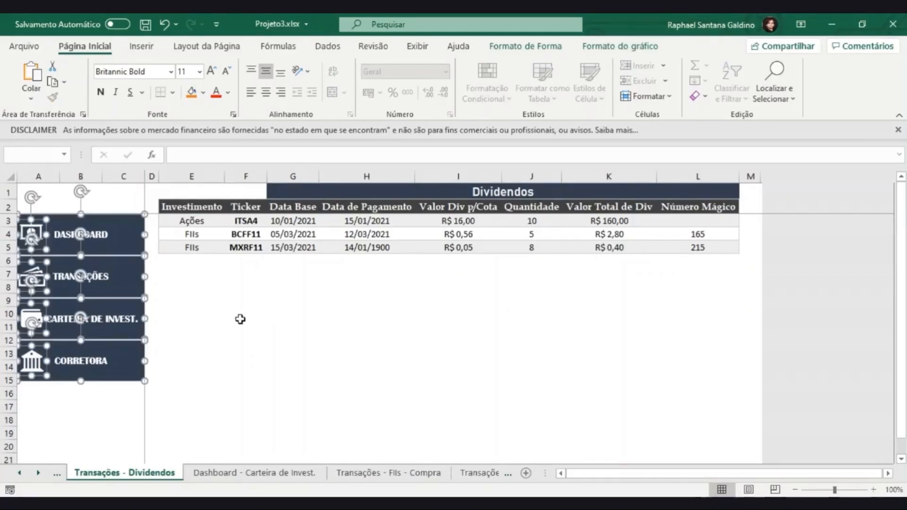
left_click(241, 319)
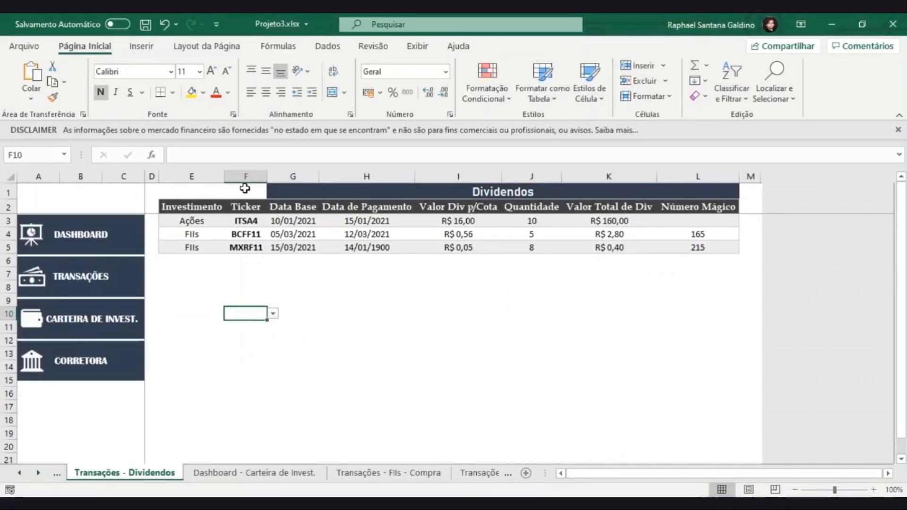
- Fill columns A to C behind the menu on Transações - Dividendos with gray
left_click_drag(38, 176, 114, 177)
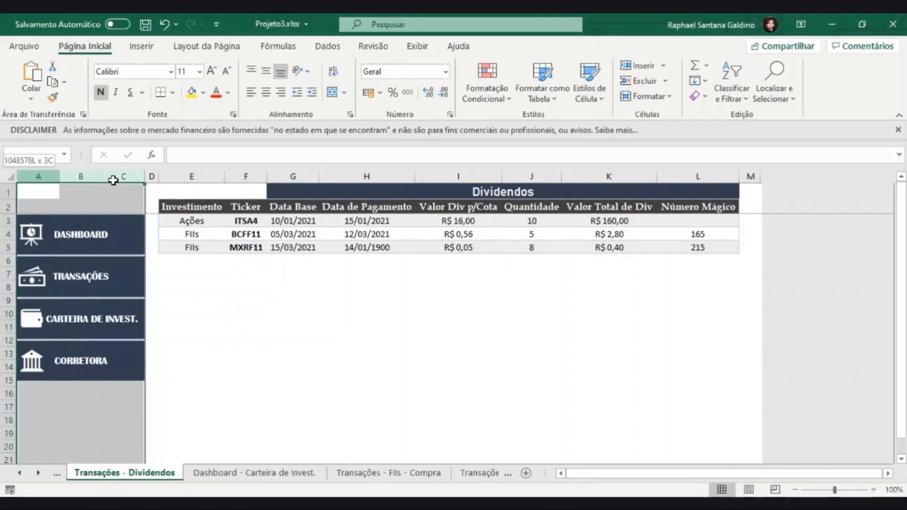
left_click(204, 93)
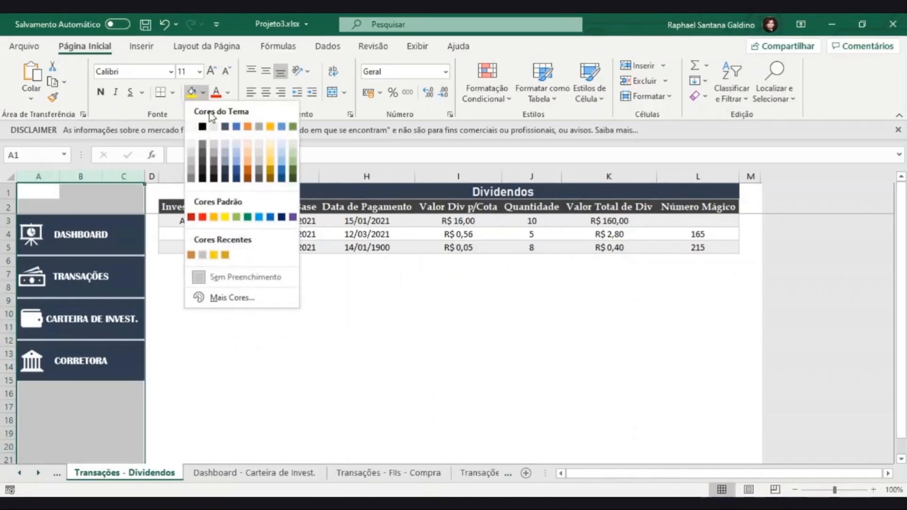
left_click(195, 163)
left_click(184, 369)
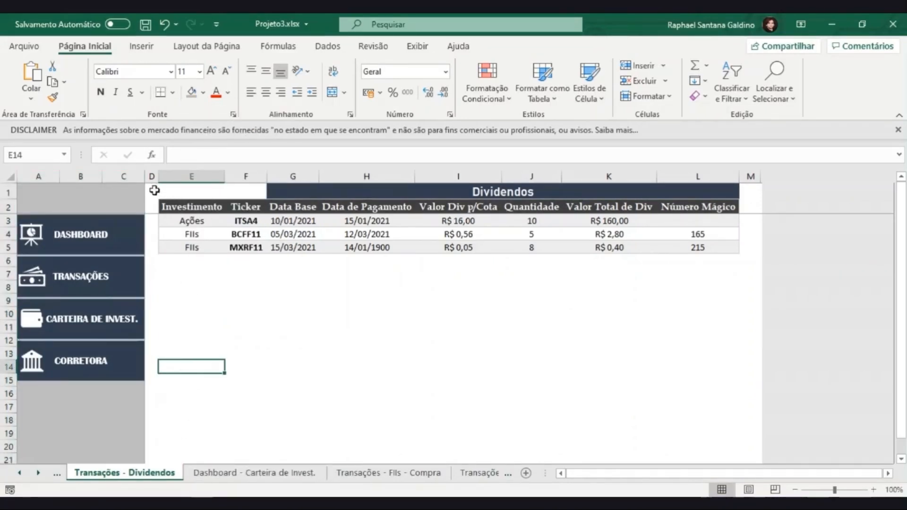
- Fill the blank header cells D1:F1, D2 and M1:M2 around the Dividendos table with the same gray
left_click(8, 193)
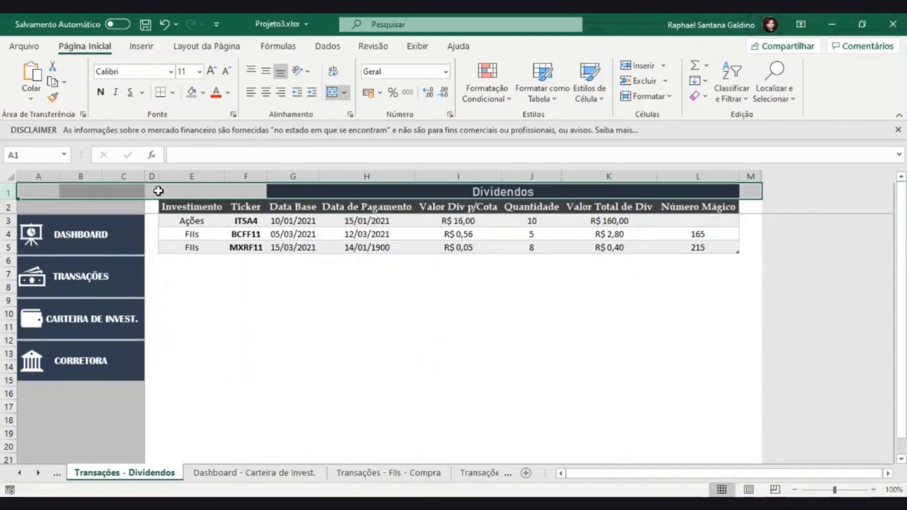
left_click(152, 189)
left_click_drag(152, 193, 174, 196)
left_click(152, 205)
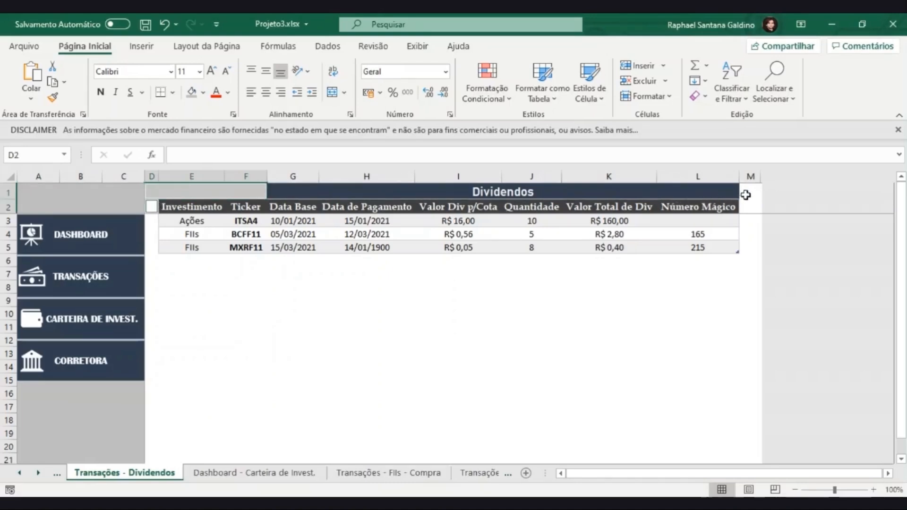
left_click_drag(746, 194, 749, 204)
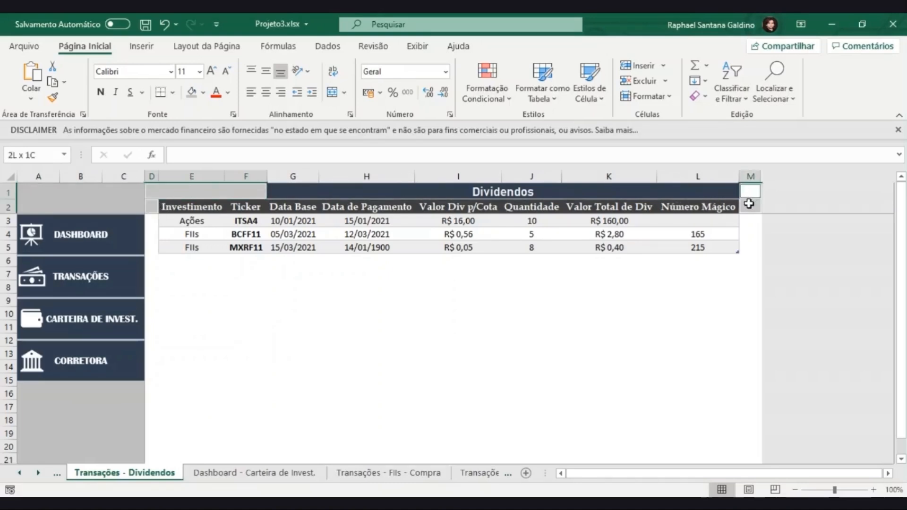
left_click(192, 92)
left_click(345, 341)
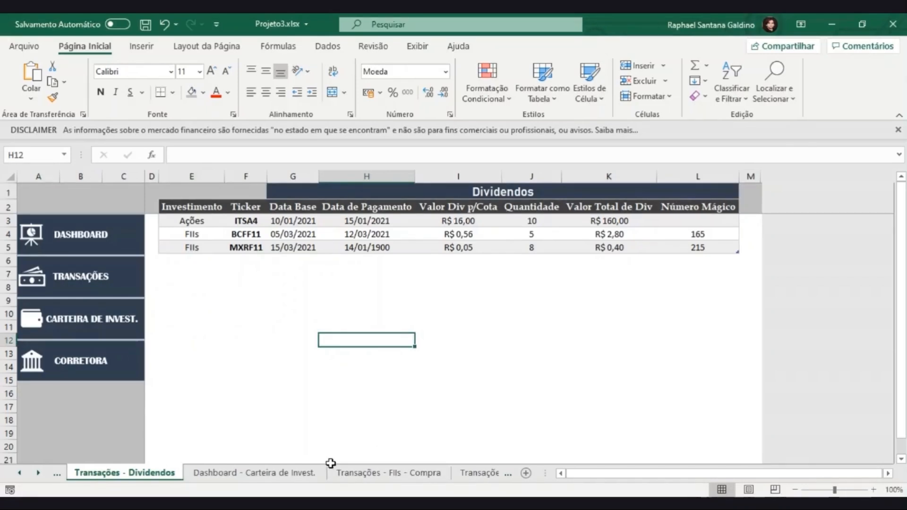
- On the Dashboard - Carteira de Invest. sheet, fill columns A to C and rows 1 and 2 with gray
left_click(316, 470)
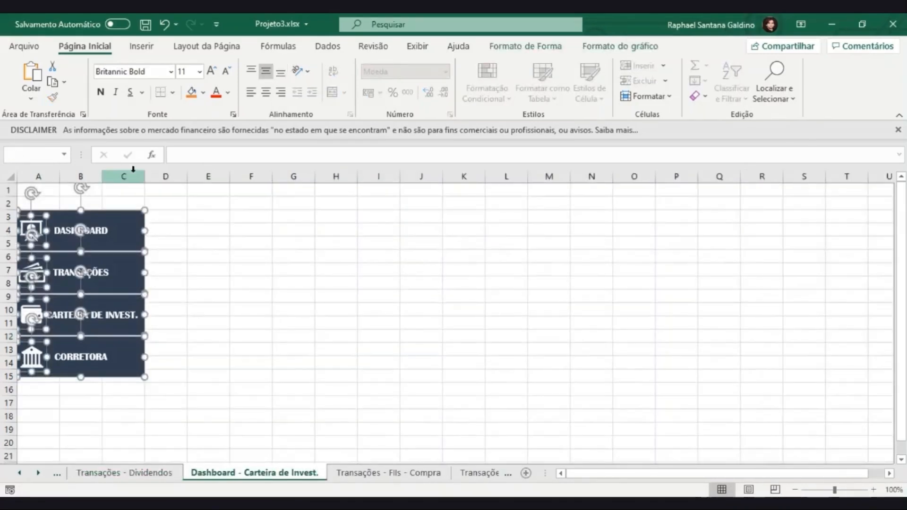
key("Escape")
left_click_drag(9, 191, 10, 202)
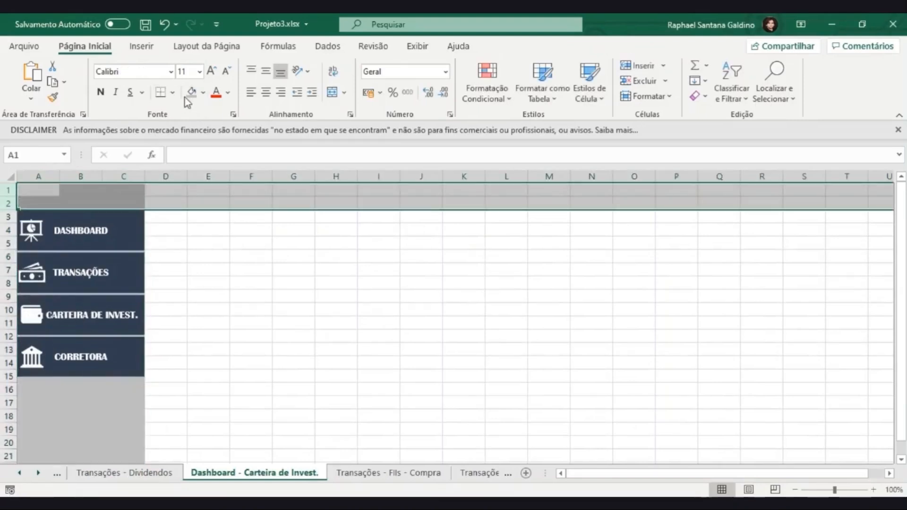
left_click(192, 92)
- On Transações - FIIs - Compra, fill columns A to C and the blank header cells D1:E1, D2 and M1:M2 with gray
left_click(368, 474)
left_click_drag(124, 176, 39, 176)
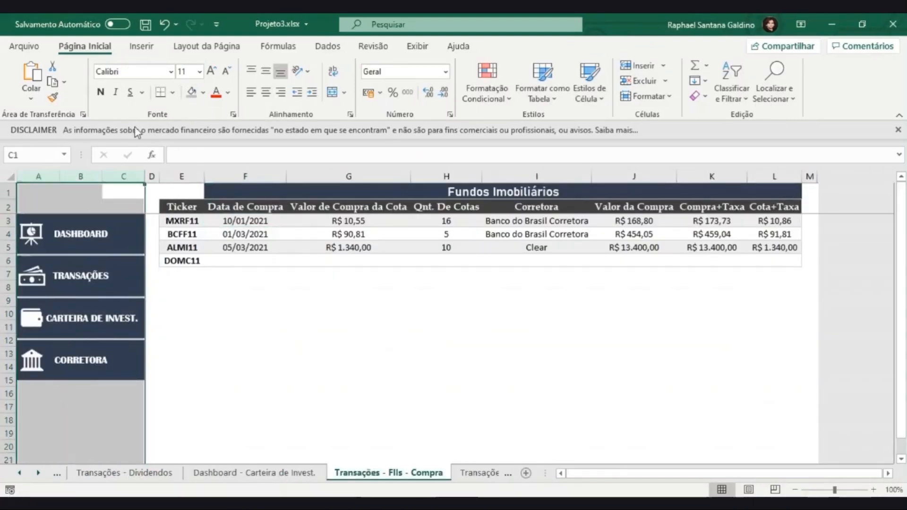
left_click(192, 93)
left_click_drag(154, 192, 184, 188)
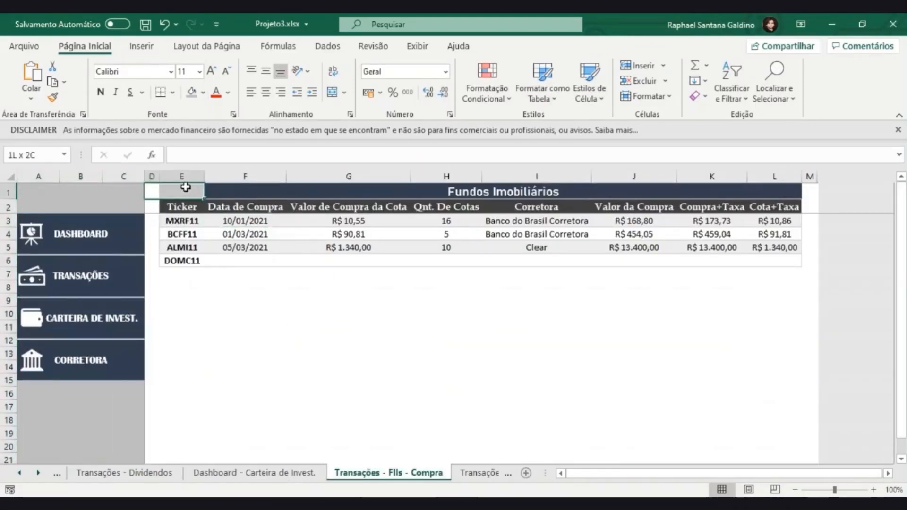
left_click(155, 205, "ctrl")
left_click_drag(809, 193, 810, 206)
left_click(191, 93)
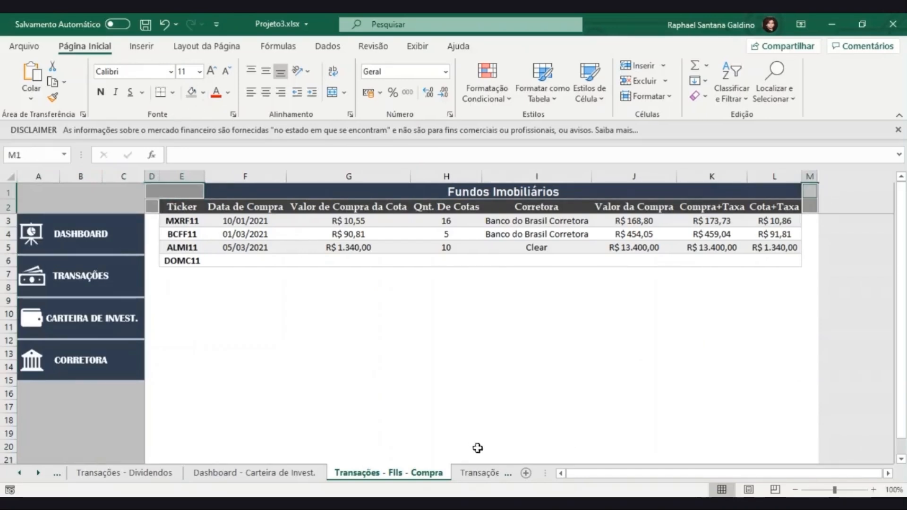
- On Transações - Vendas, fill columns A to C and the blank header cells D1:F1, D2 and L1:L2 with gray
left_click(480, 473)
left_click_drag(123, 176, 17, 177)
left_click(192, 93)
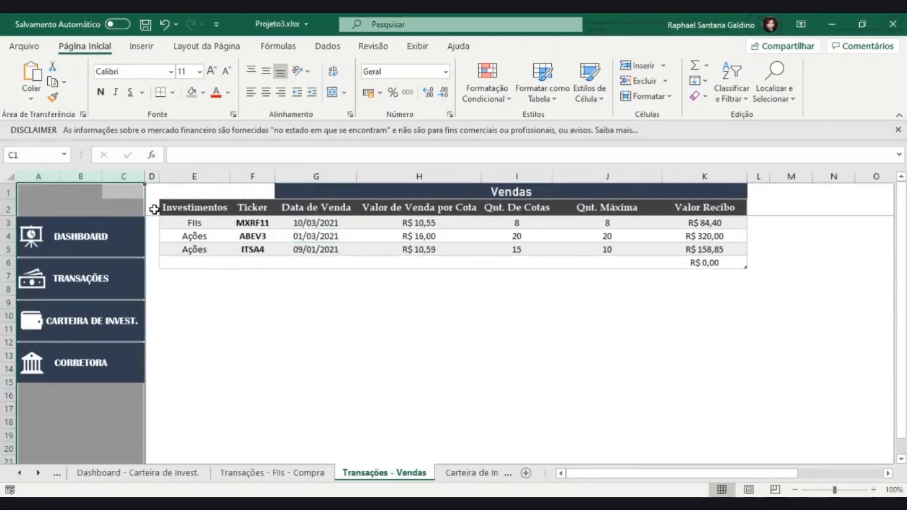
left_click(154, 209)
left_click_drag(154, 188, 257, 187)
left_click_drag(761, 194, 759, 208)
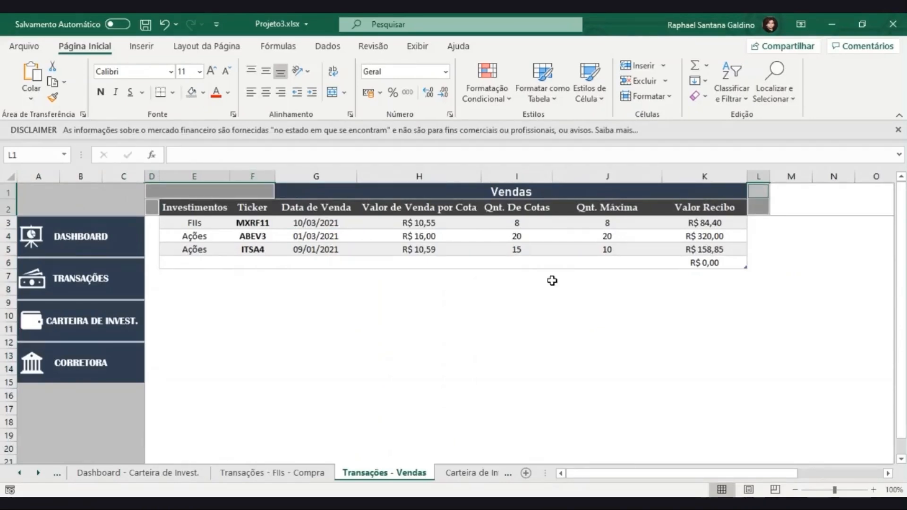
- Hide every column from M to the end of the Transações - Vendas sheet and return to its beginning
left_click(791, 177)
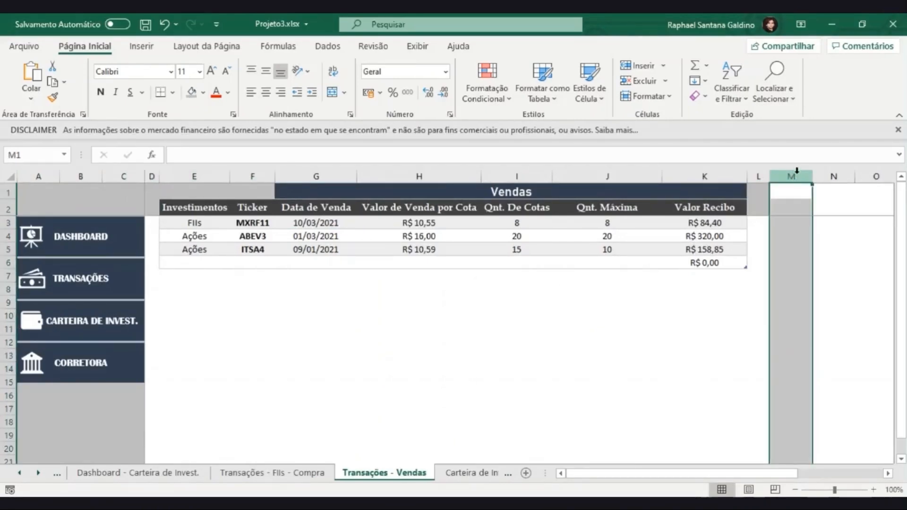
key("ctrl+shift+Right")
right_click(796, 173)
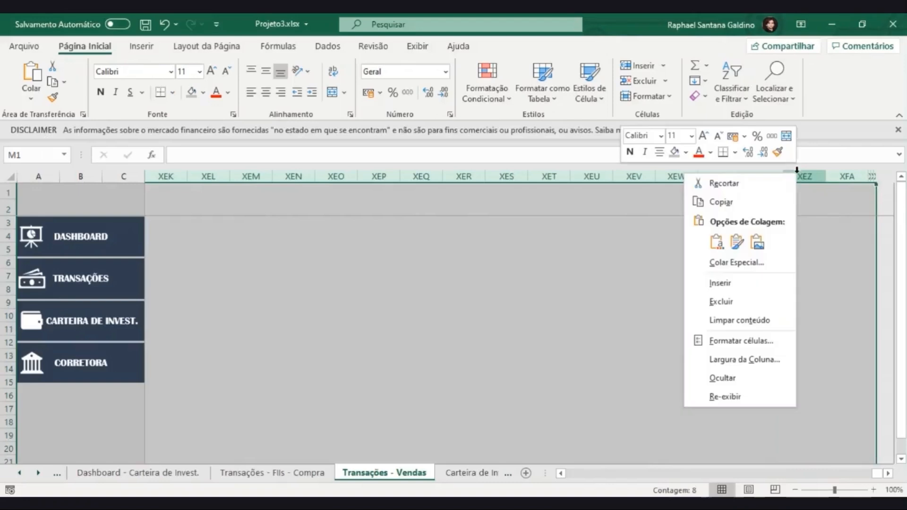
left_click(738, 377)
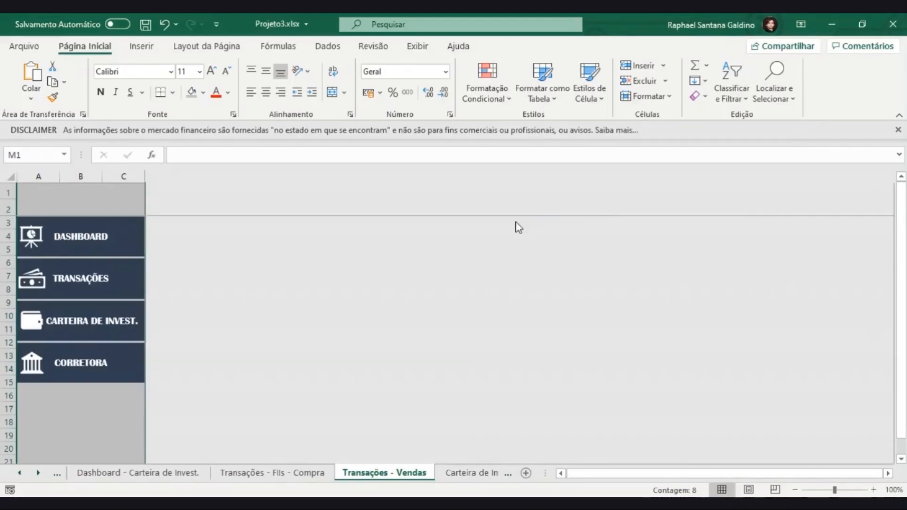
key("ctrl+Home")
- On Carteira de Investimentos, narrow column Q beside the table and hide all columns from R onward
left_click(448, 474)
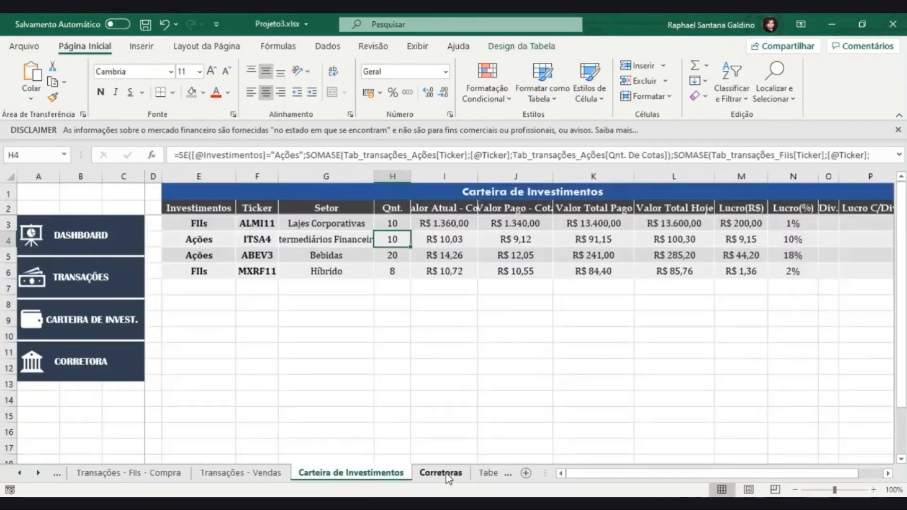
left_click(861, 301)
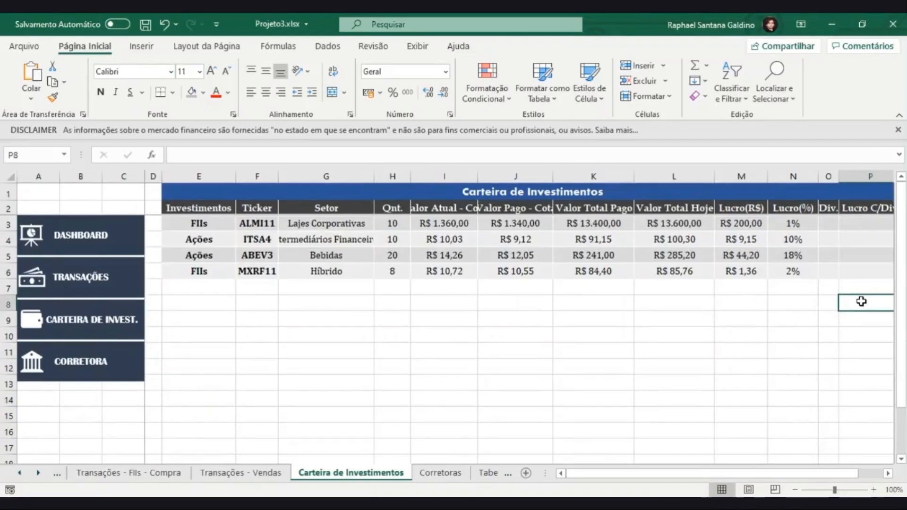
key("Right")
key("Right")
key("Left")
key("Right")
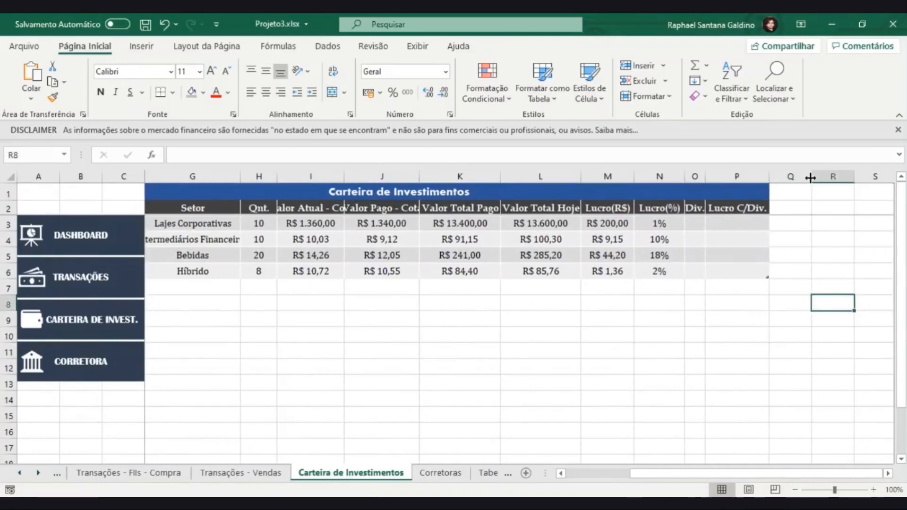
left_click_drag(811, 178, 783, 178)
left_click(809, 177)
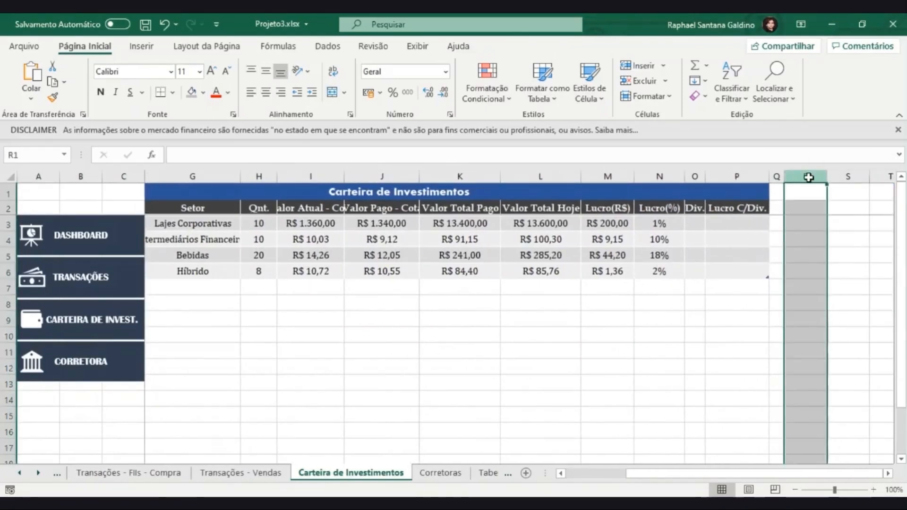
key("ctrl+shift+Right")
right_click(696, 176)
left_click(764, 383)
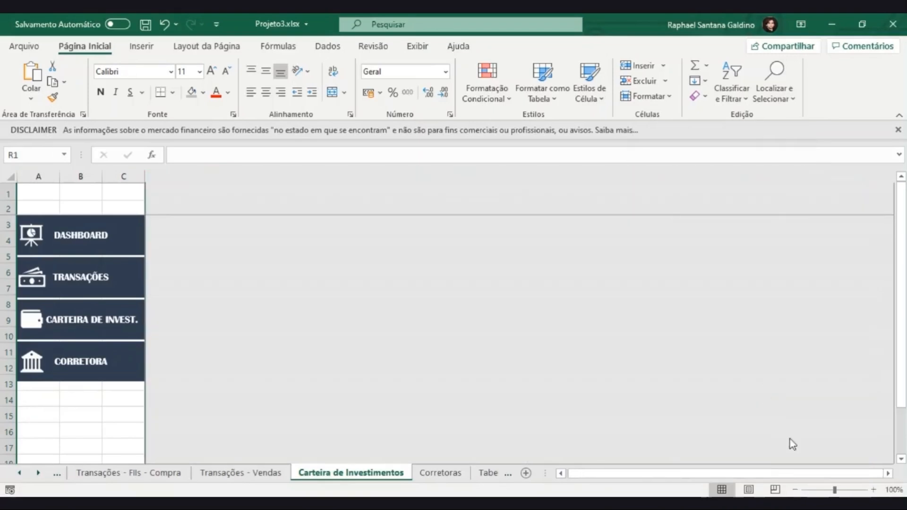
key("ctrl+Home")
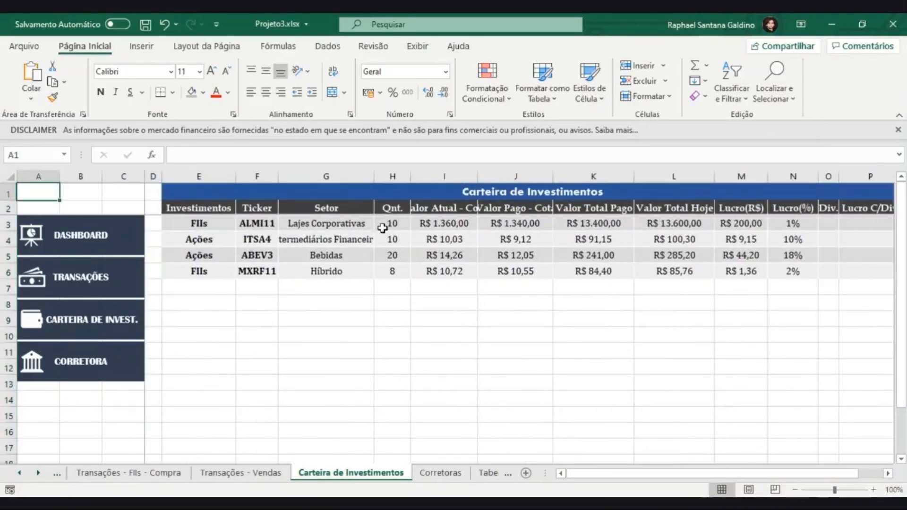
- Fill cells A1:D2 and columns A to C on Carteira de Investimentos with gray
left_click(143, 208)
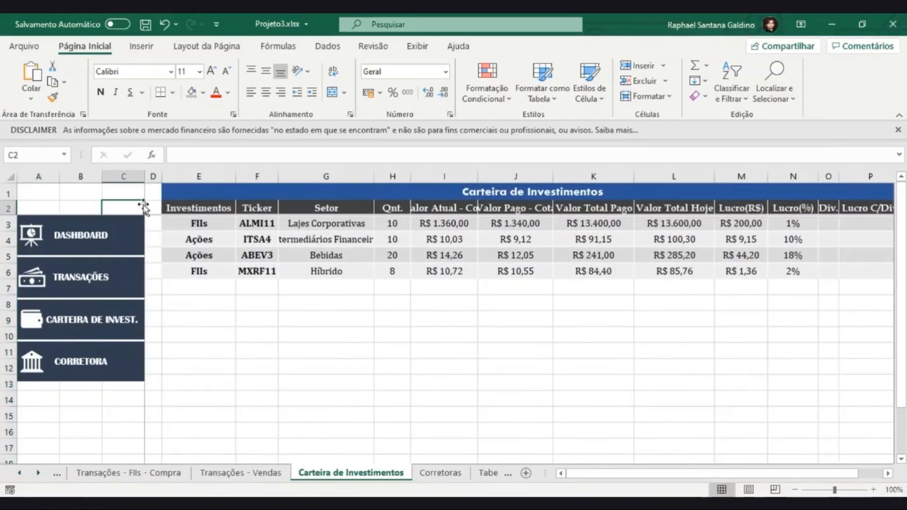
left_click_drag(151, 208, 45, 190)
left_click(192, 92)
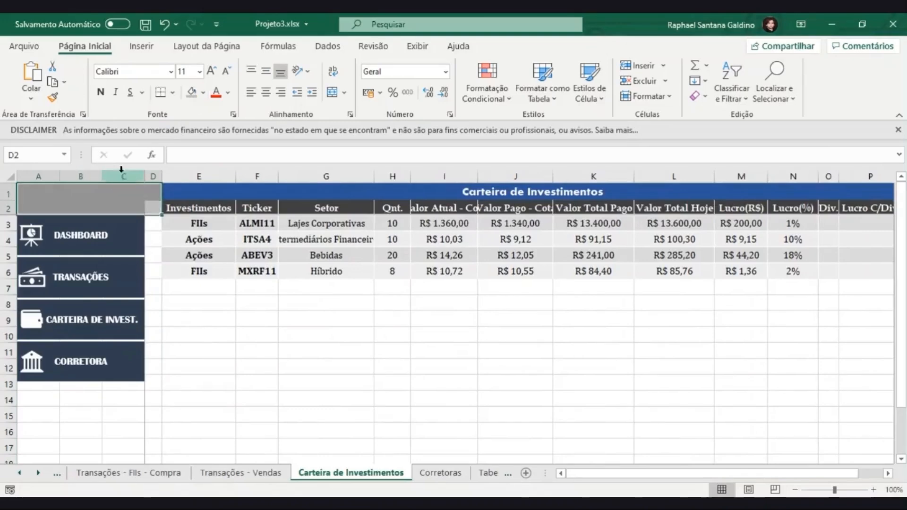
left_click_drag(122, 171, 38, 174)
left_click(192, 92)
left_click(257, 398)
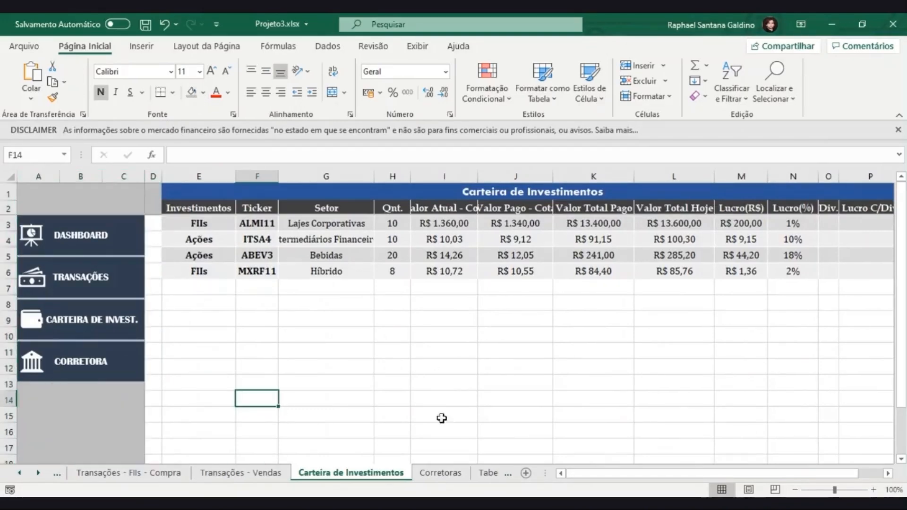
- On the Corretoras sheet, fill columns A to C behind the menu with gray
left_click(440, 472)
key("ctrl+v")
left_click(187, 253)
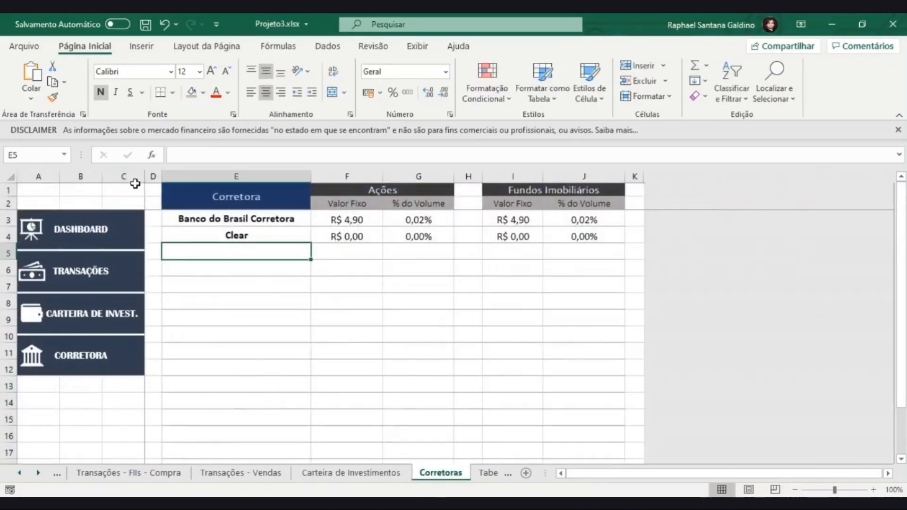
left_click_drag(127, 176, 38, 176)
left_click(192, 93)
- Fill the blank header cells D1:D2, H1:H2 and K1:K2 on the Corretoras sheet with gray
left_click(154, 191, "ctrl")
left_click(153, 202, "ctrl")
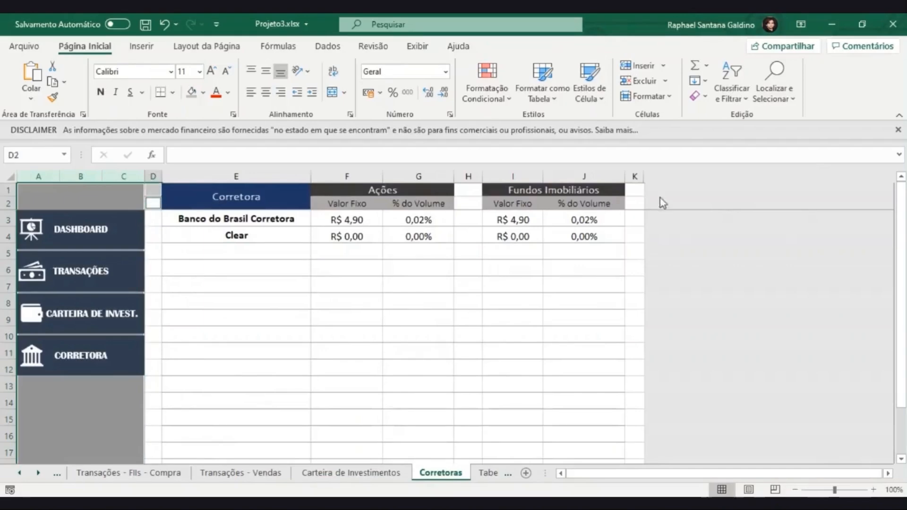
left_click(635, 191, "ctrl")
left_click(633, 202, "ctrl")
left_click(468, 192, "ctrl")
left_click(191, 93)
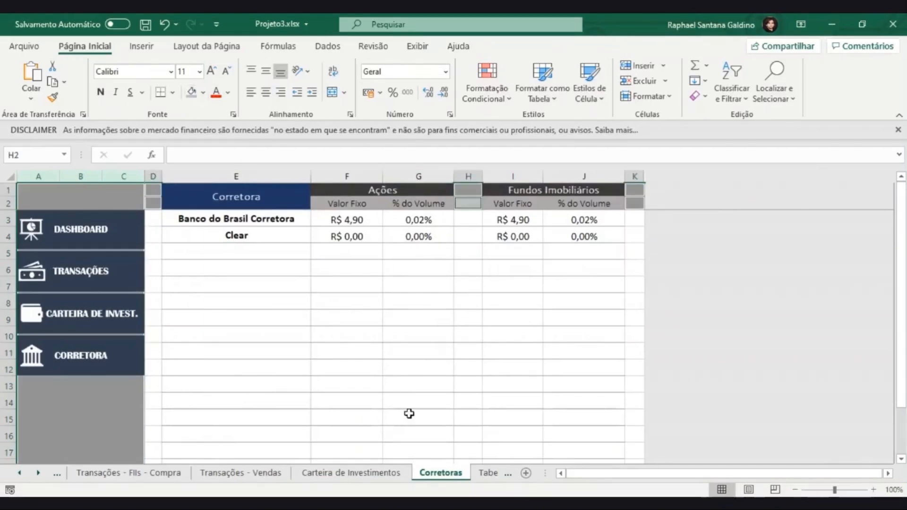
left_click(467, 400)
- On the Dashboard - FIIs sheet, fill rows 1 and 2 and columns A to C with gray
left_click(488, 473)
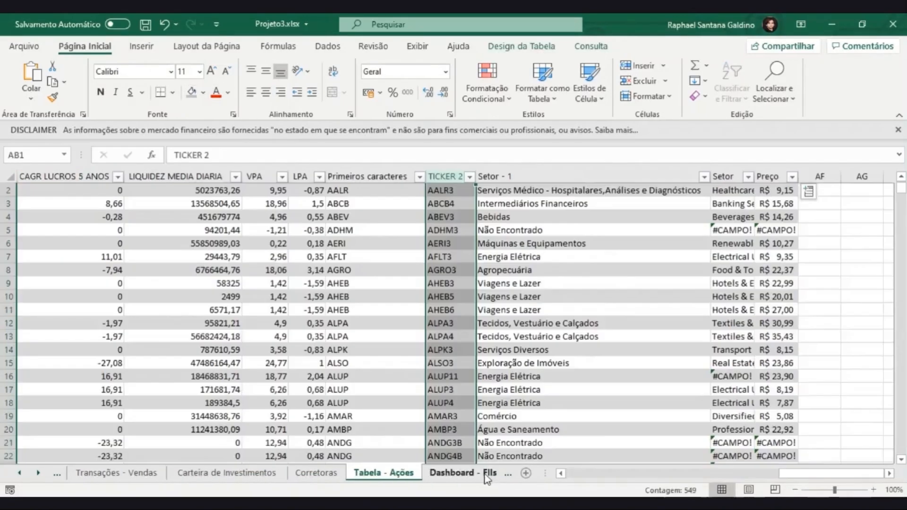
left_click(484, 474)
left_click_drag(8, 191, 8, 204)
left_click(192, 93)
left_click(180, 177)
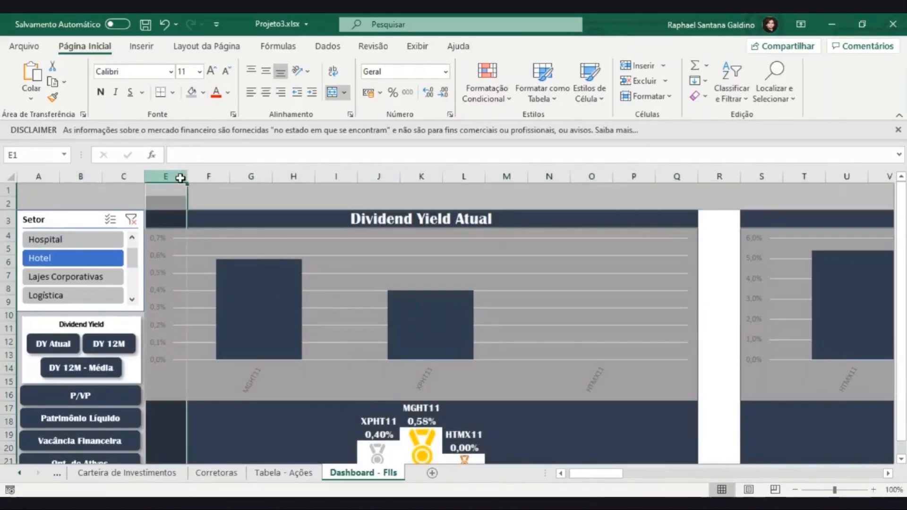
left_click_drag(117, 174, 41, 176)
left_click(192, 93)
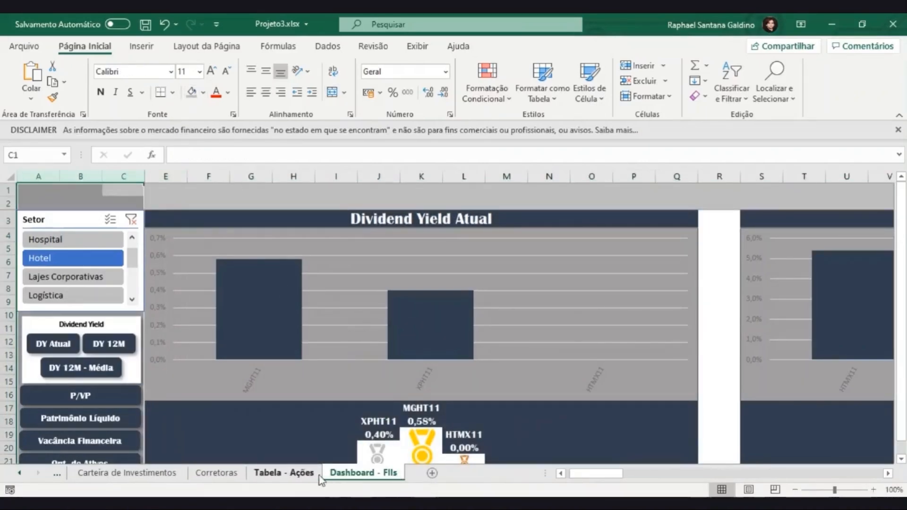
- On the Dashboard - Ações sheet, fill columns A to C and rows 1 and 2 with gray
left_click(266, 476)
left_click(64, 476)
left_click(61, 477)
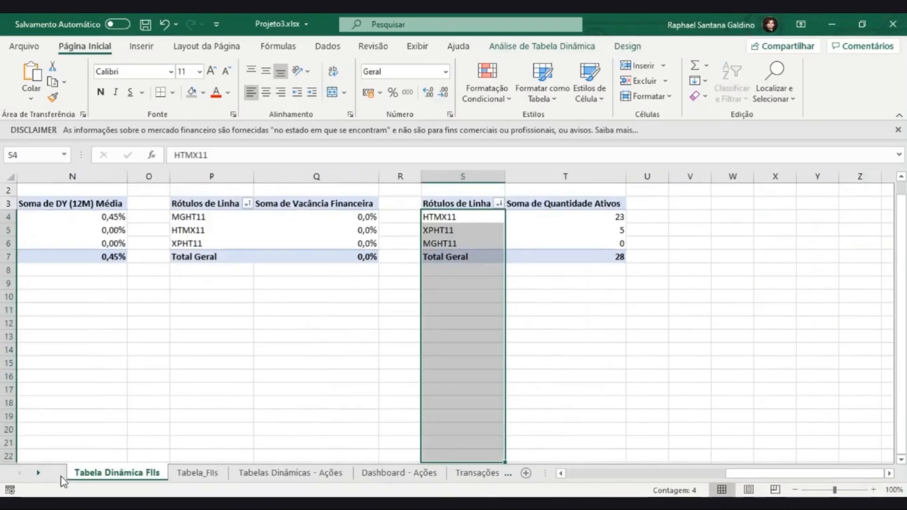
left_click(291, 473)
left_click(401, 474)
left_click(136, 184)
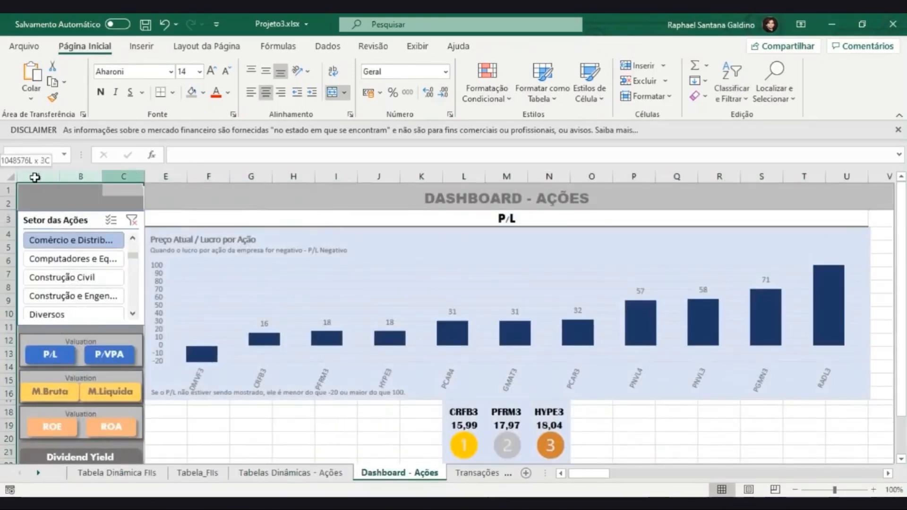
left_click_drag(7, 197, 9, 202)
key("ctrl+z")
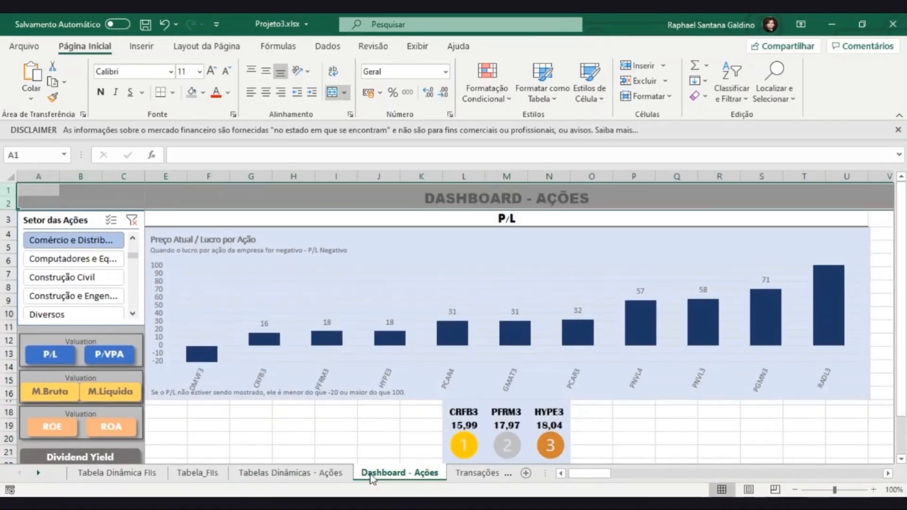
- On the Transações - Ações - Compra sheet, fill columns A to C and the blank header cells in D, E and M with gray
left_click(456, 474)
left_click_drag(183, 192, 29, 178)
left_click(151, 207, "ctrl")
left_click(809, 195, "ctrl")
left_click(189, 92)
left_click(191, 95)
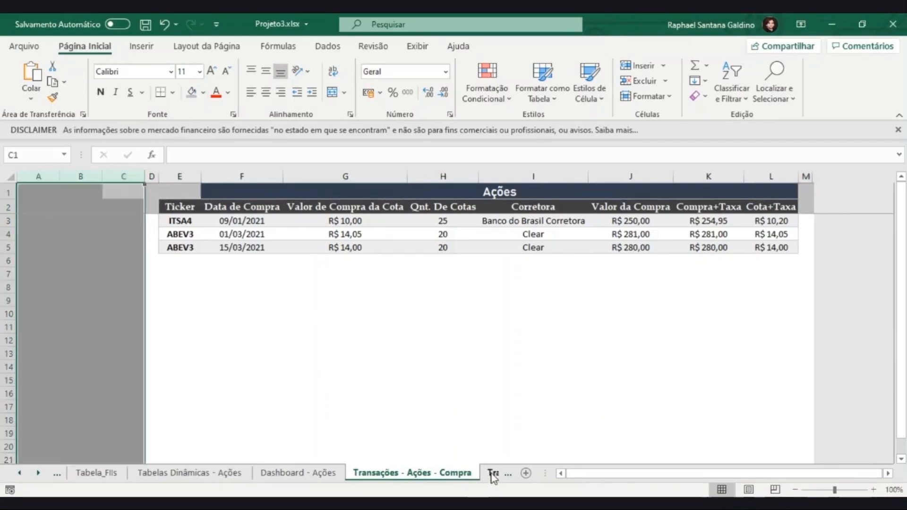
- Copy the four menu buttons and their icons from the Transações - Dividendos sheet
left_click(493, 475)
left_click(81, 245, "ctrl")
left_click(33, 236, "ctrl")
left_click(33, 279, "ctrl")
left_click(76, 280, "ctrl")
left_click(73, 324, "ctrl")
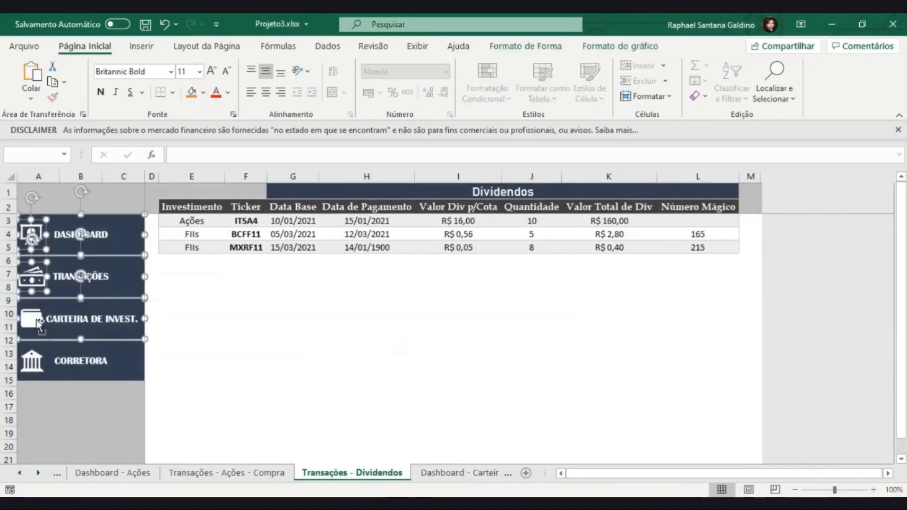
left_click(37, 322, "ctrl")
left_click(34, 363, "ctrl")
left_click(75, 364, "ctrl")
- Paste the menu on the Transações - Ações - Compra sheet and place it over columns A to C, starting at row 3
left_click(257, 474)
key("ctrl+v")
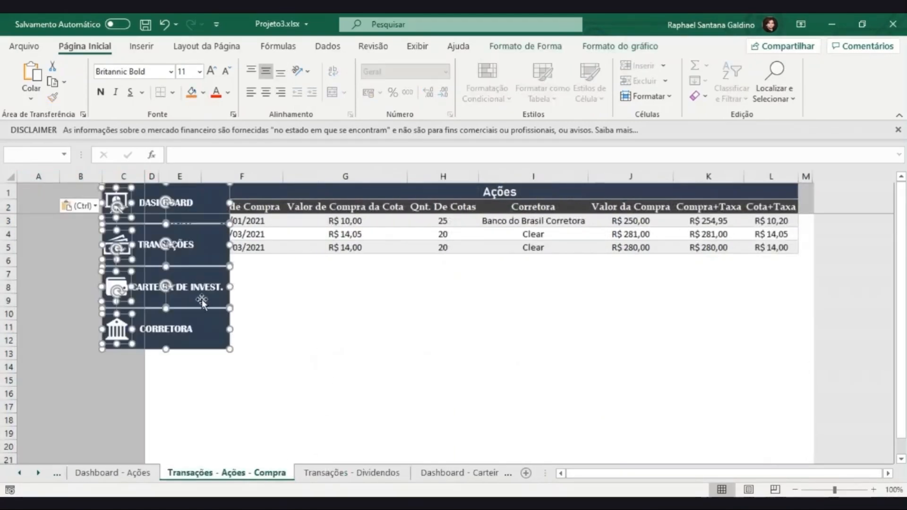
left_click_drag(172, 298, 116, 379)
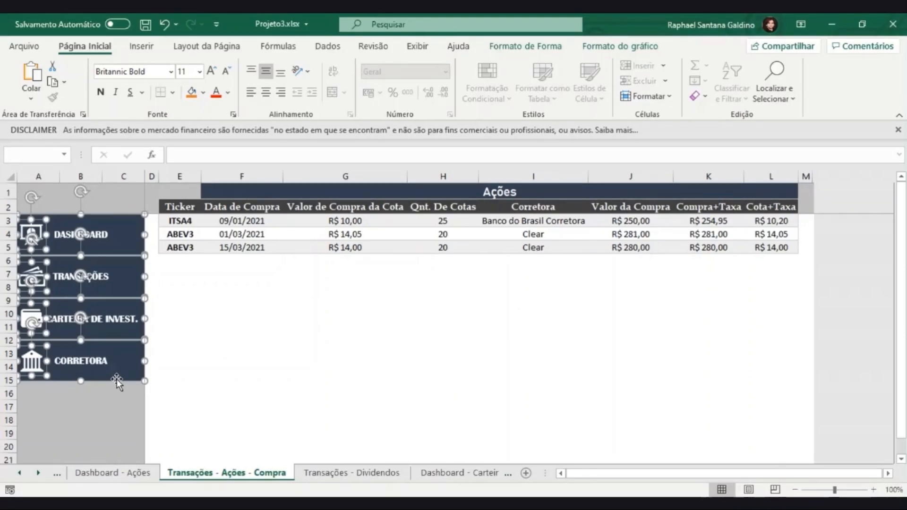
left_click(331, 393)
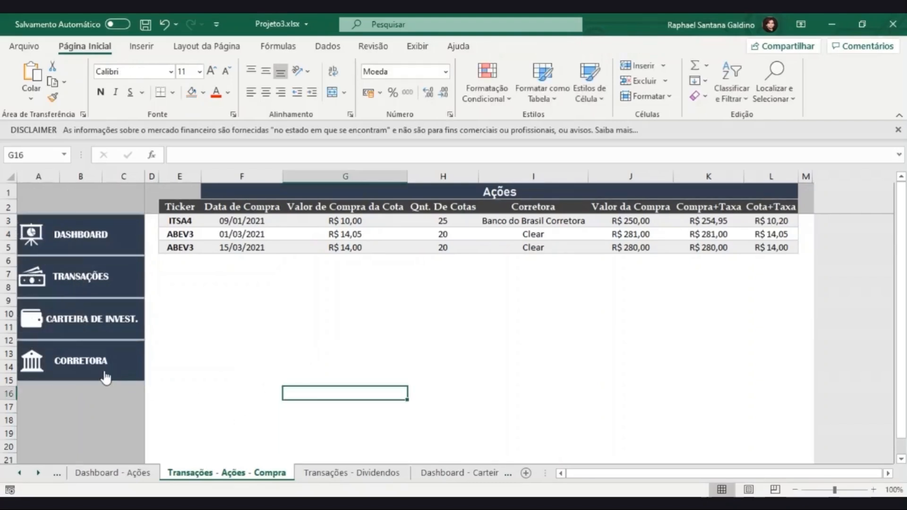
- Go to the Corretoras sheet and draw an isosceles triangle about 1.11 cm wide and high beside the menu
left_click(105, 373)
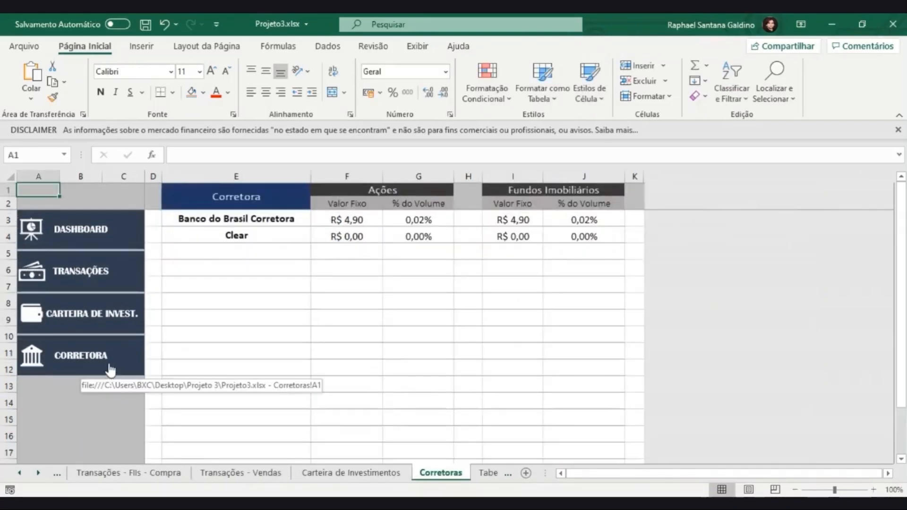
left_click(141, 46)
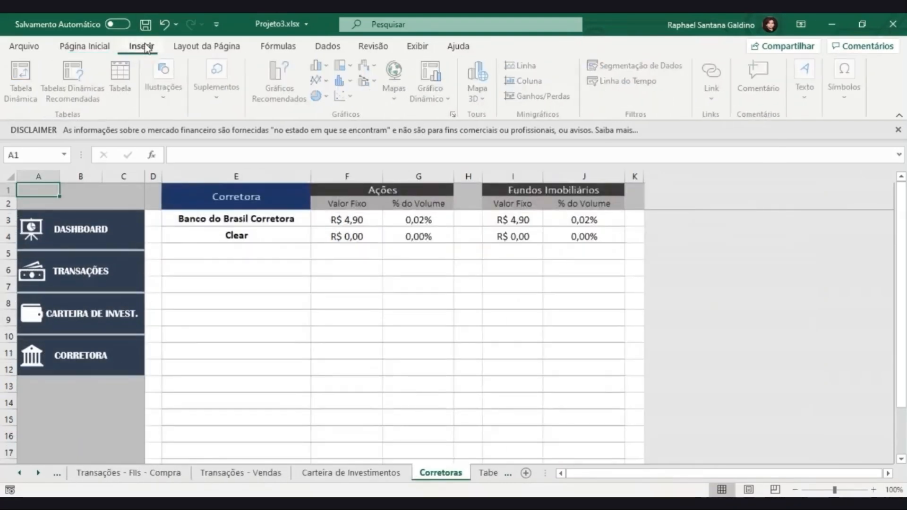
left_click(165, 90)
left_click(195, 156)
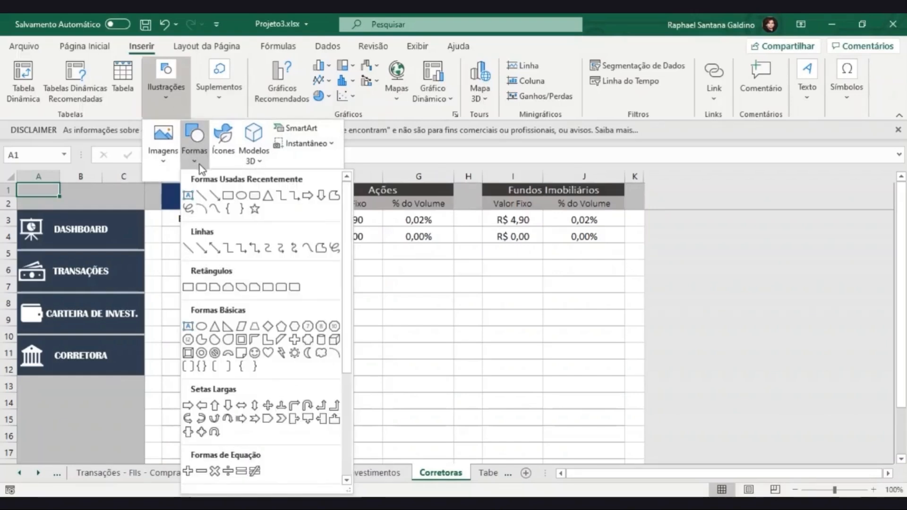
left_click(268, 195)
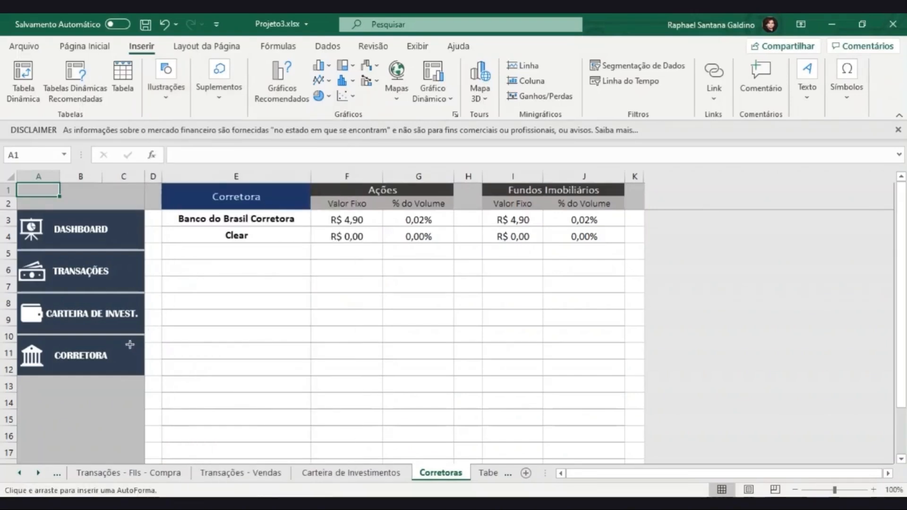
mouse_move(179, 318)
left_mouse_down()
mouse_move(215, 356)
mouse_move(209, 347)
left_mouse_up()
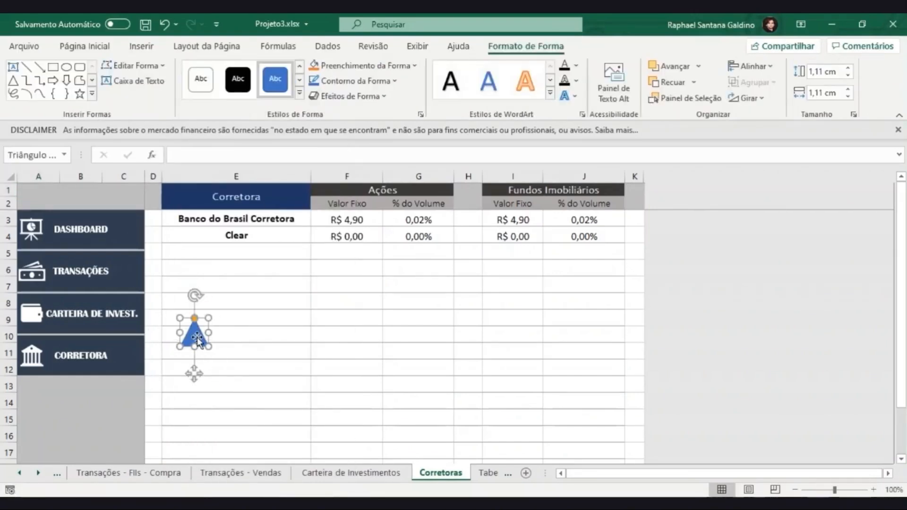
- Give the triangle a white fill and no outline
left_click(350, 65)
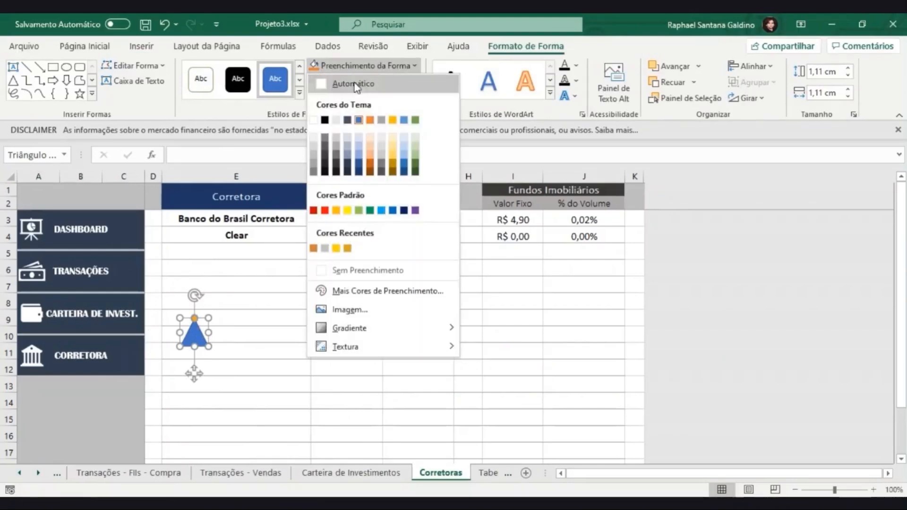
left_click(313, 120)
left_click(354, 81)
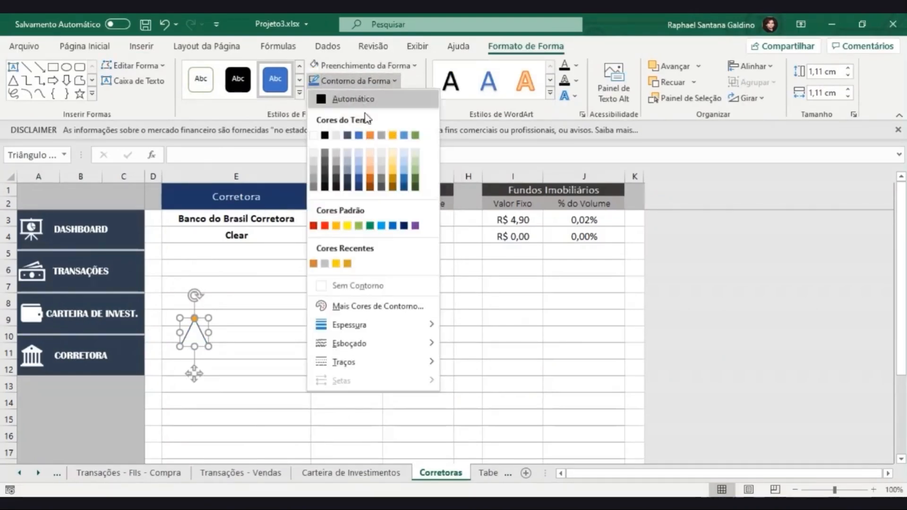
left_click(331, 285)
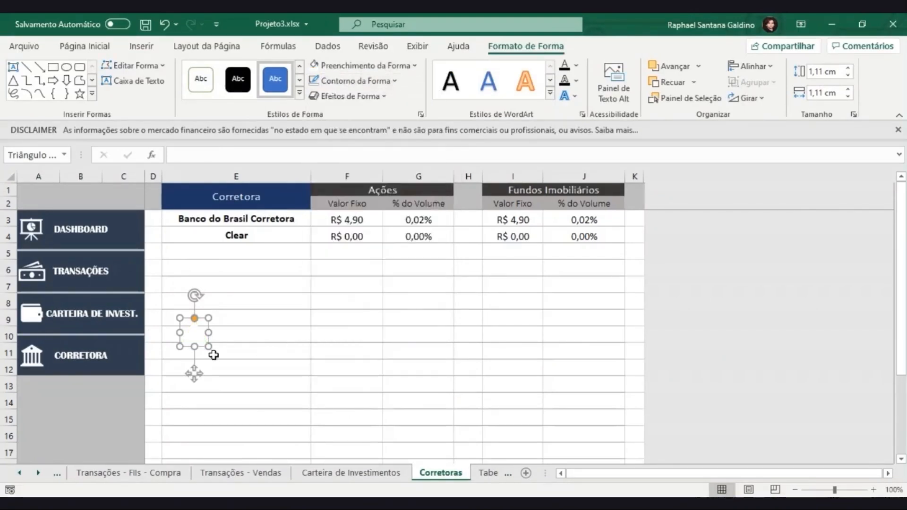
- Move the white triangle onto the Corretora button and rotate it 90° to the left
left_click_drag(195, 335, 129, 360)
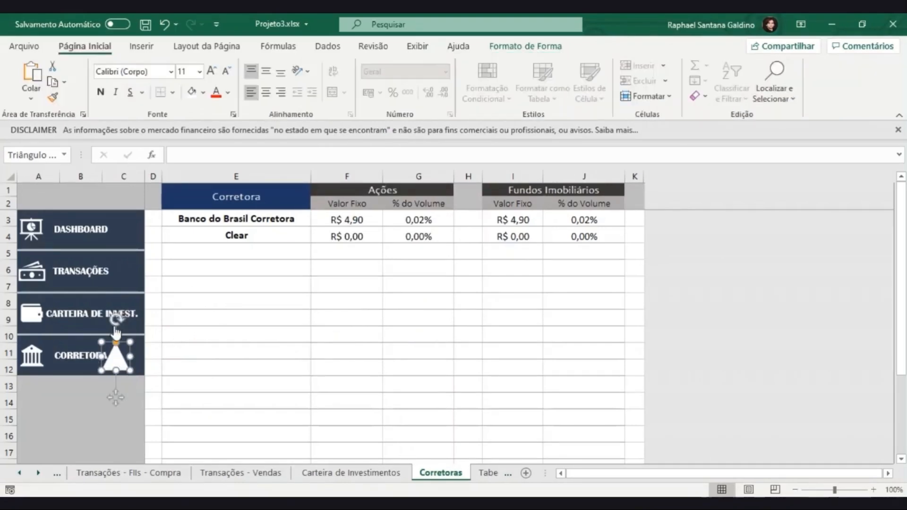
mouse_move(118, 316)
left_mouse_down()
mouse_move(141, 355)
mouse_move(92, 333)
mouse_move(90, 352)
mouse_move(139, 377)
mouse_move(121, 351)
mouse_move(86, 355)
mouse_move(119, 325)
left_mouse_up()
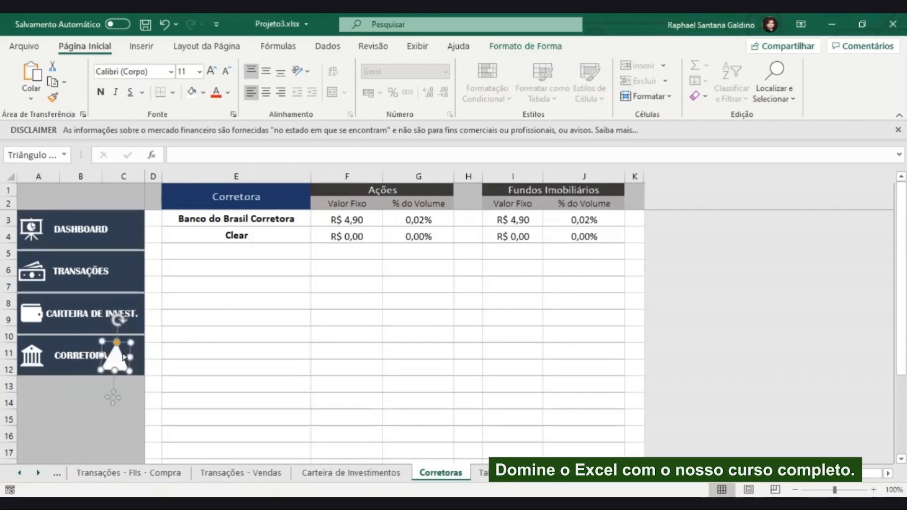
left_click(527, 47)
left_click(746, 98)
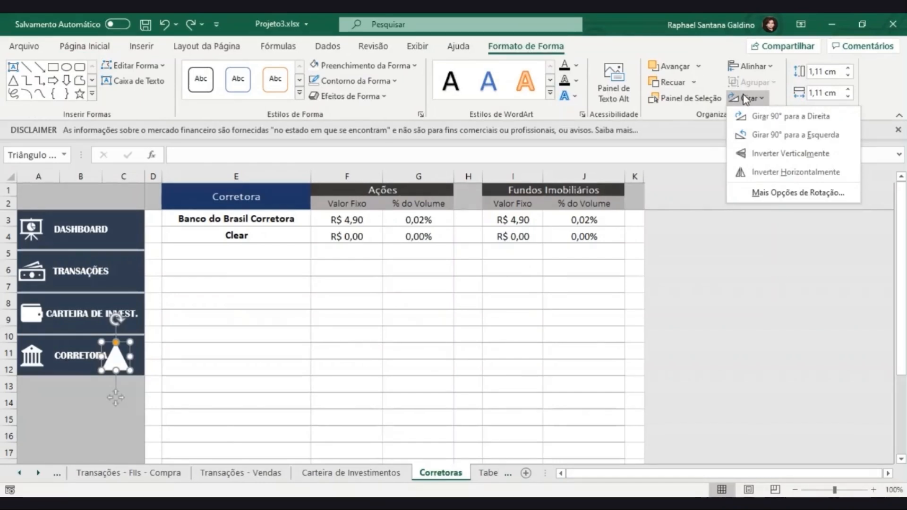
left_click(757, 136)
left_click(124, 405)
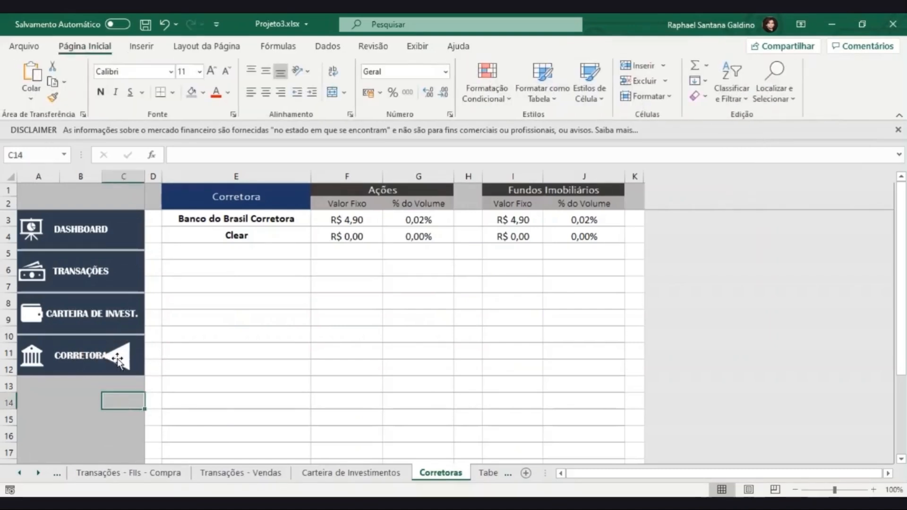
- Place the triangle flush with the right edge of the Corretora button and resize it to about 1.14 by 1.14 cm
left_click_drag(119, 358, 146, 373)
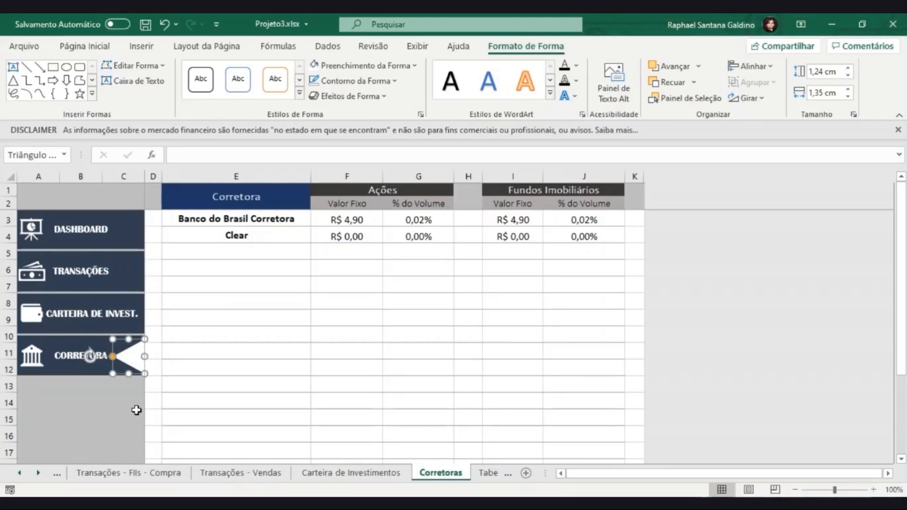
left_click(93, 386)
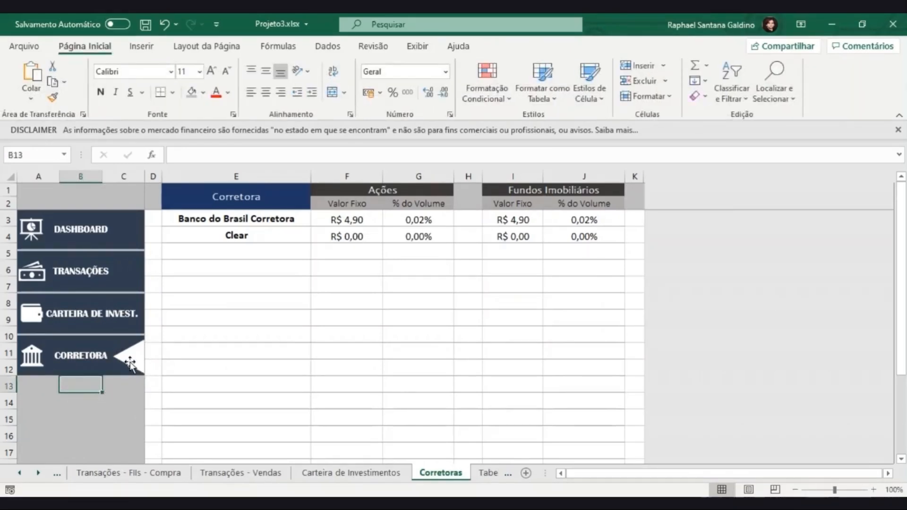
left_click(131, 362)
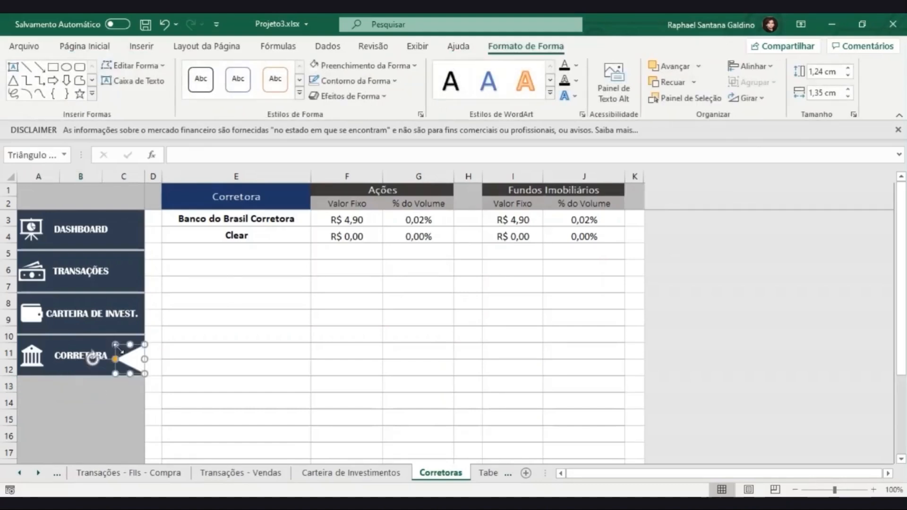
left_click(174, 403)
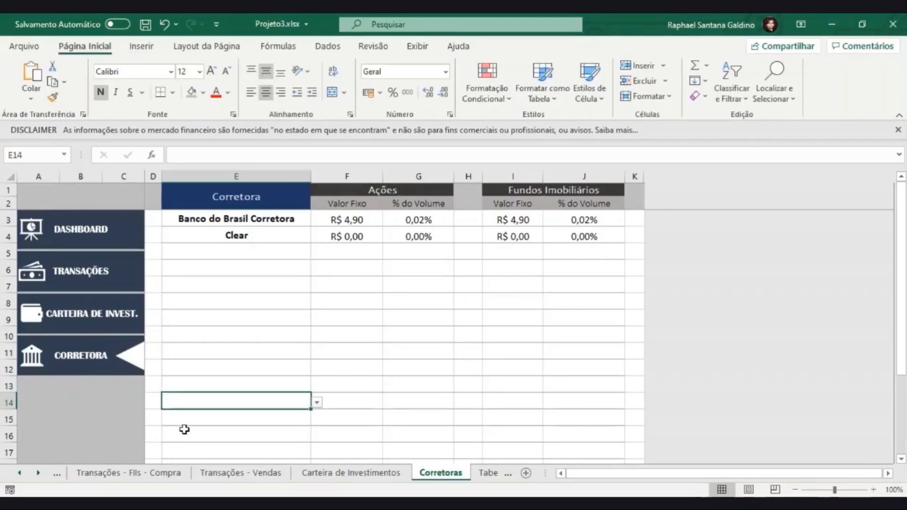
- Copy the triangle to the Carteira de Investimentos sheet and place it at the right end of the Carteira de Invest. button
left_click(141, 370)
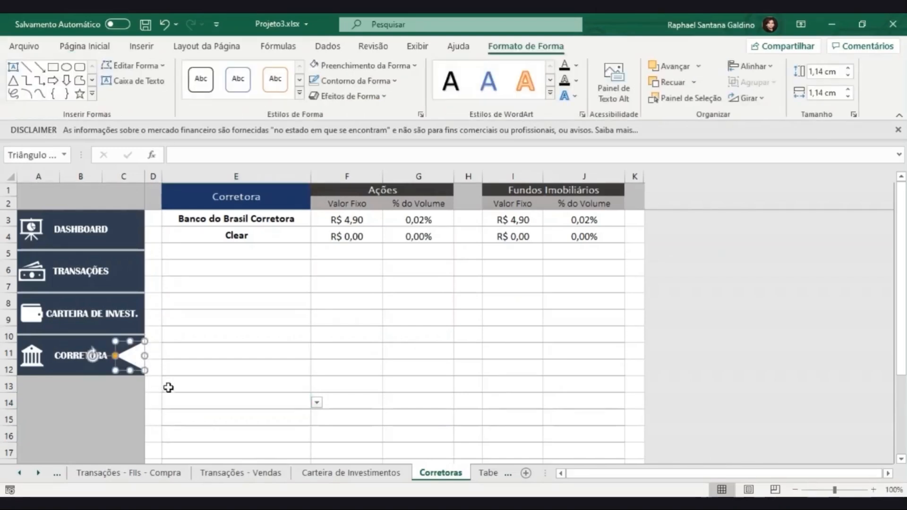
left_click(330, 474)
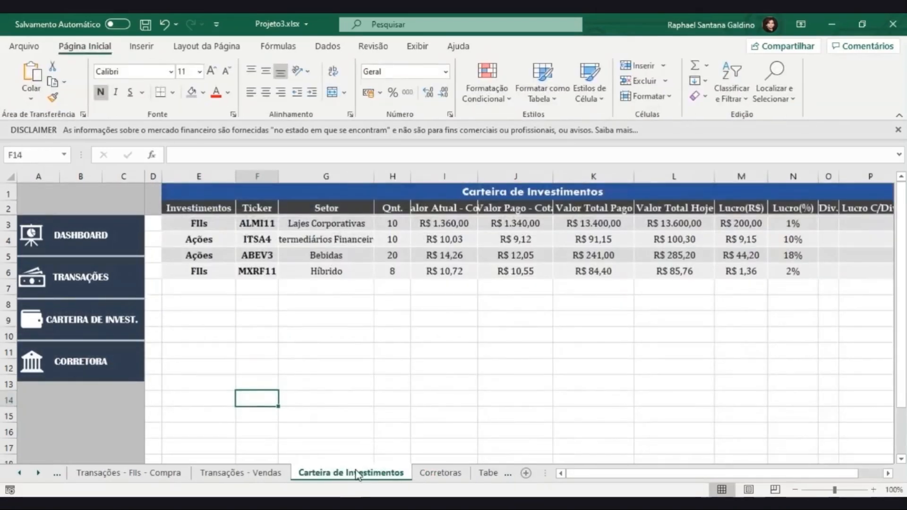
key("ctrl+v")
left_click_drag(245, 404, 130, 321)
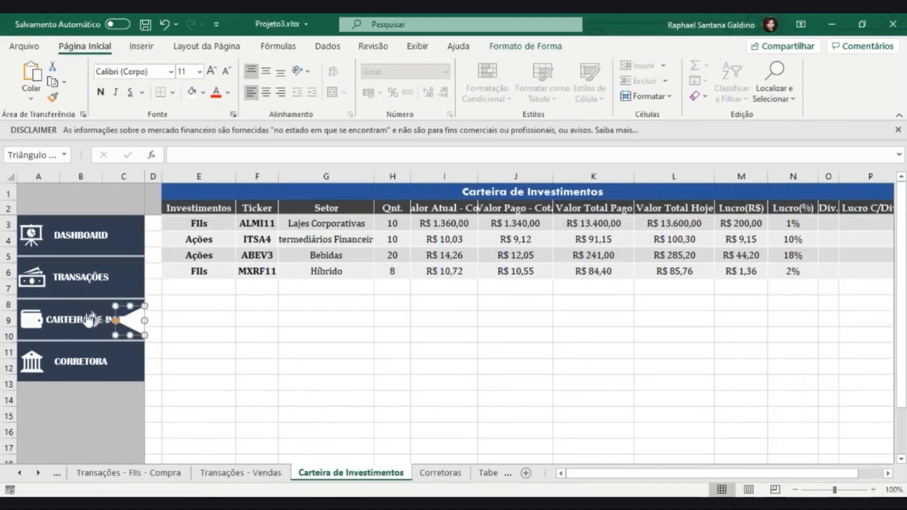
- Align the top of the triangle with the wallet icon on the Carteira de Invest. button
left_click(23, 323, "shift")
left_click(621, 45)
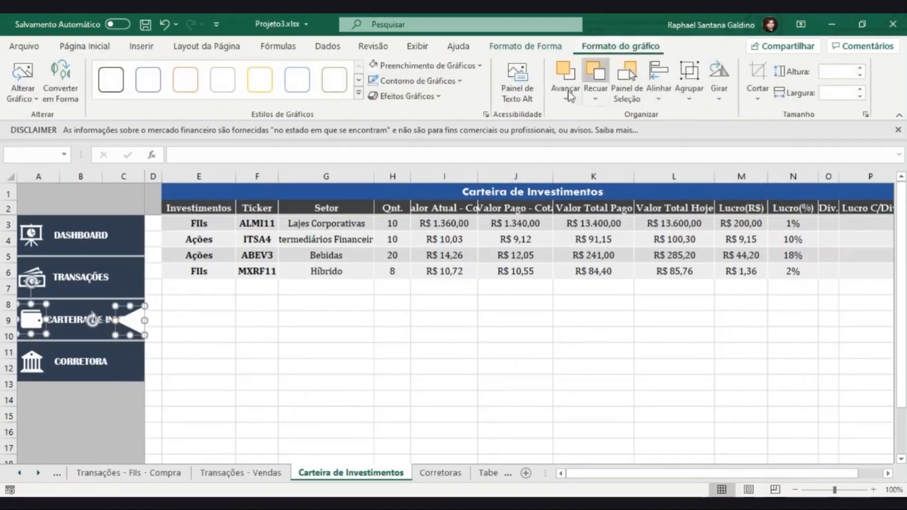
left_click(659, 82)
left_click(714, 175)
left_click(387, 352)
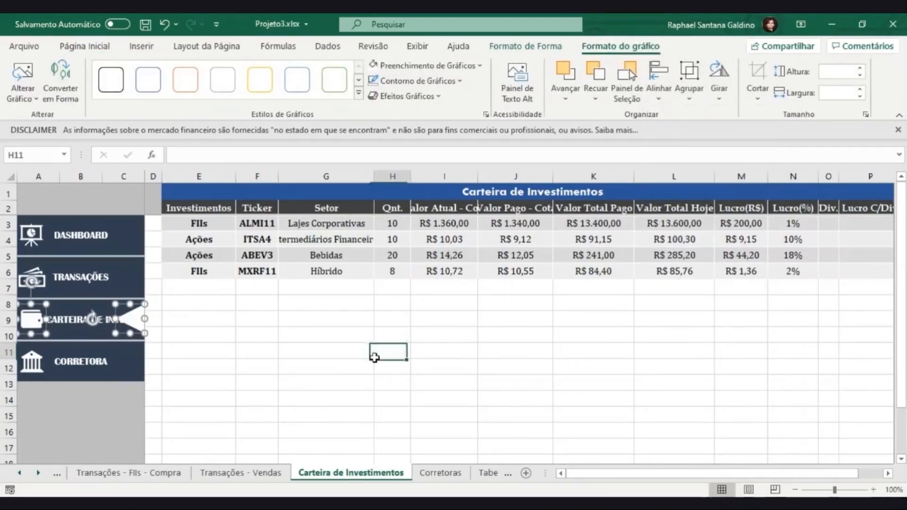
- On the Corretoras sheet, align the triangle vertically with the bank icon on the Corretora button
left_click(440, 473)
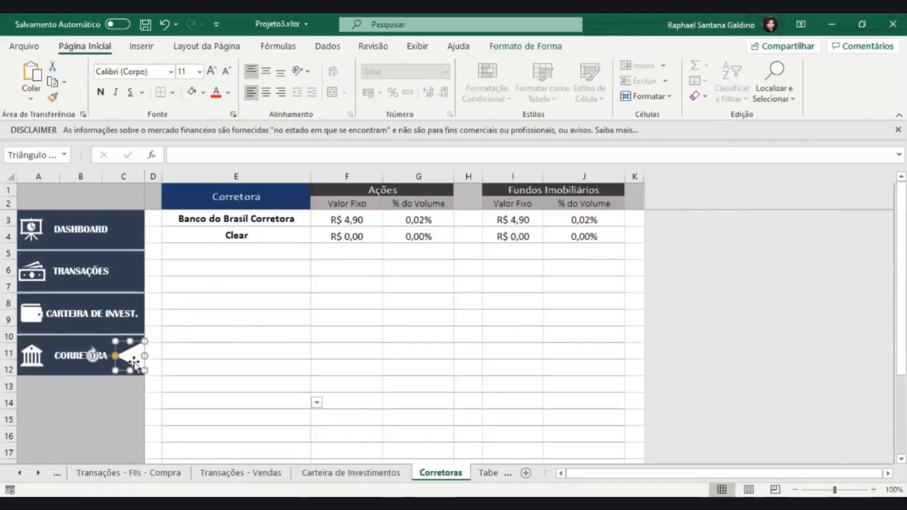
left_click(41, 353, "shift")
left_click(621, 45)
left_click(658, 81)
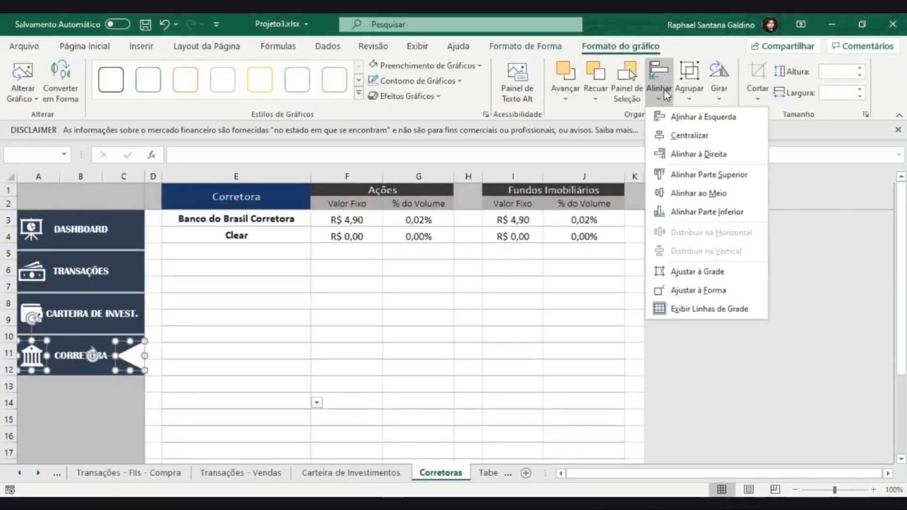
left_click(673, 203)
- Paste the triangle on the Transações - Vendas sheet and place it at the right end of the Transações button
left_click(241, 473)
left_click(213, 333)
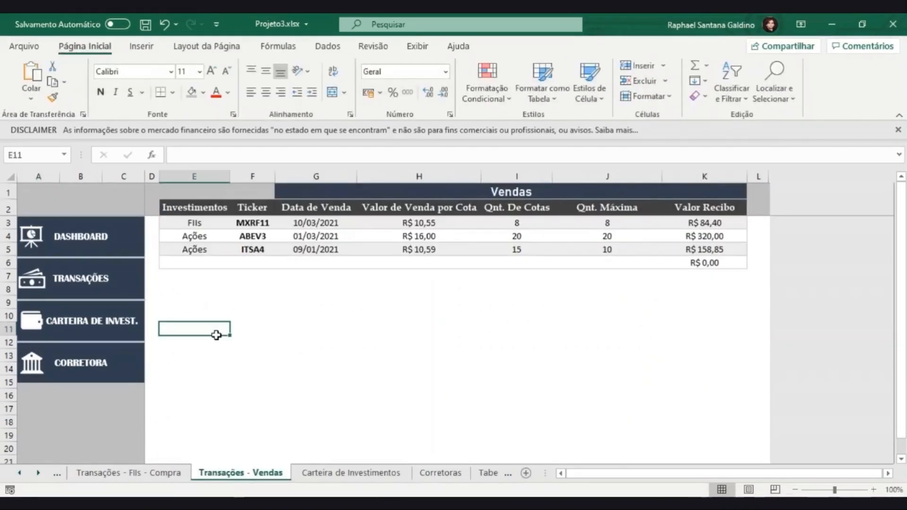
key("ctrl+v")
left_click_drag(176, 339, 132, 284)
key("Escape")
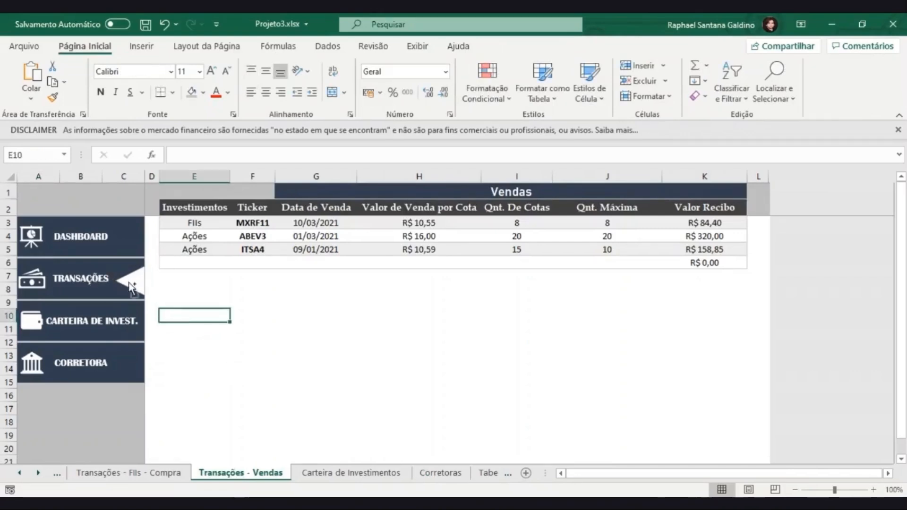
- Align the top of the triangle with the money icon on the Transações button of the Transações - Vendas sheet
left_click(134, 286)
left_click(44, 286, "shift")
left_click(621, 46)
left_click(660, 90)
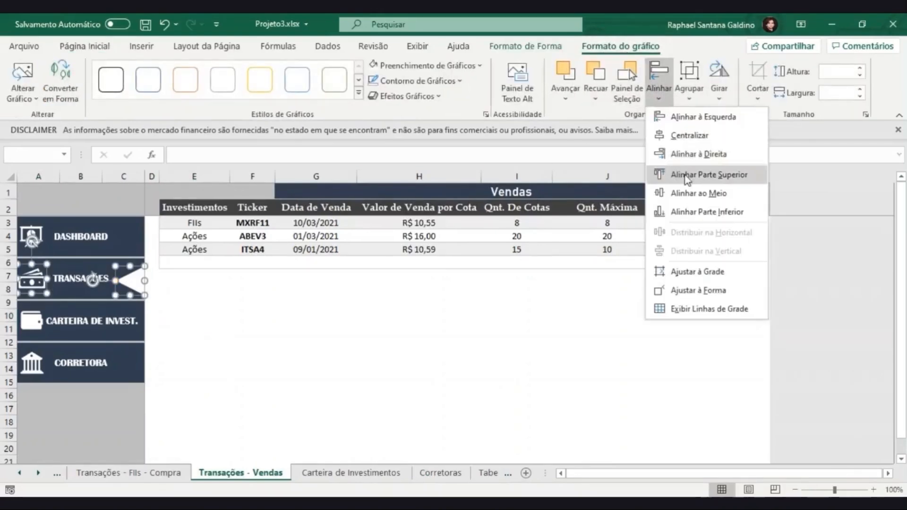
left_click(686, 175)
left_click(437, 342)
left_click(136, 475)
left_click(218, 474)
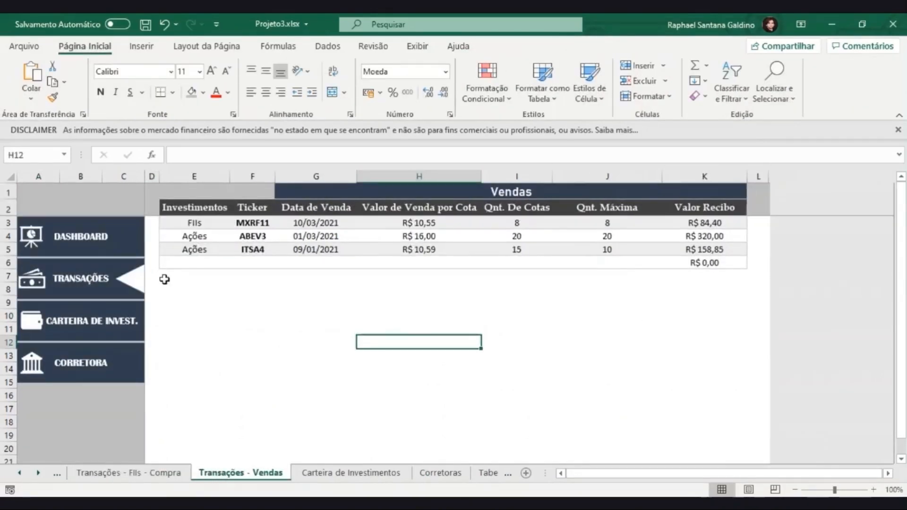
- On the Transações - FIIs - Compra sheet, paste the triangle at the right end of the Transações button and align it vertically with the money icon
left_click(137, 280)
left_click(166, 474)
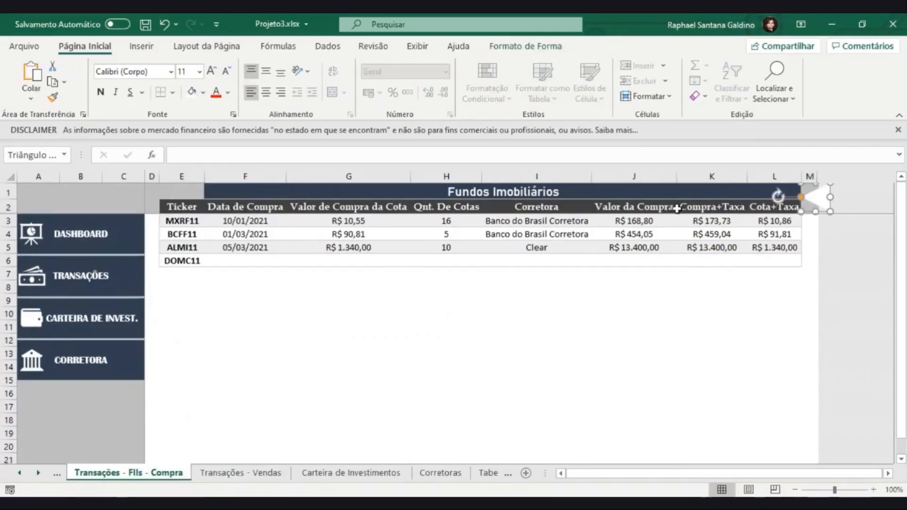
left_click_drag(371, 274, 132, 277)
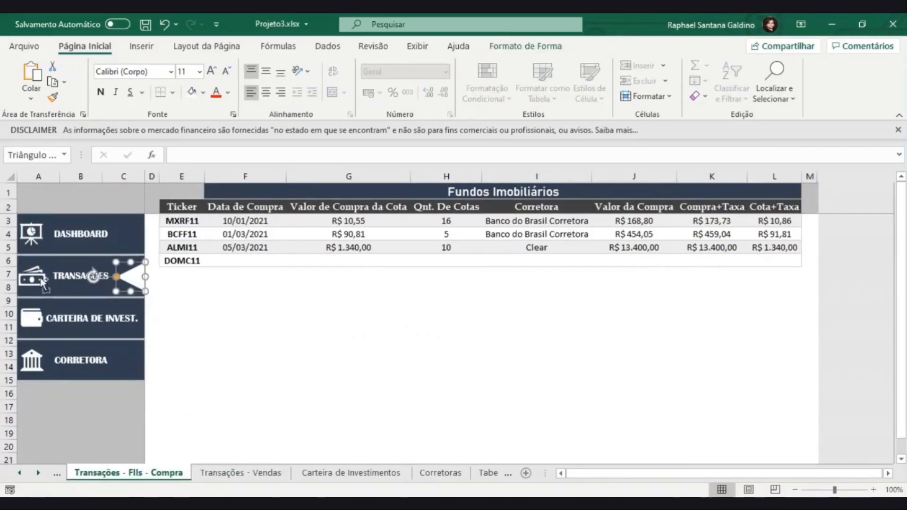
left_click(32, 277, "ctrl")
left_click(622, 44)
left_click(659, 85)
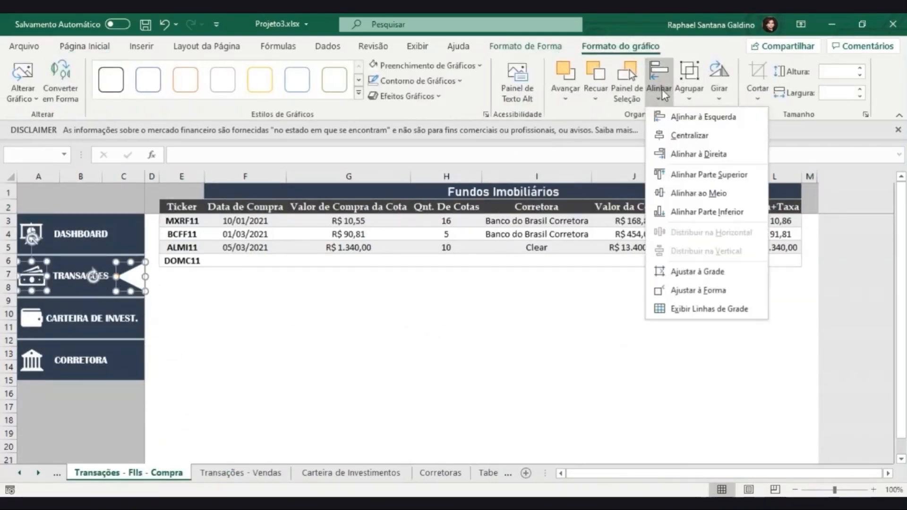
left_click(657, 194)
- On the Dashboard - Carteira de Invest. sheet, paste the triangle at the right end of the Dashboard button and align its top with the icon
key("ctrl+c")
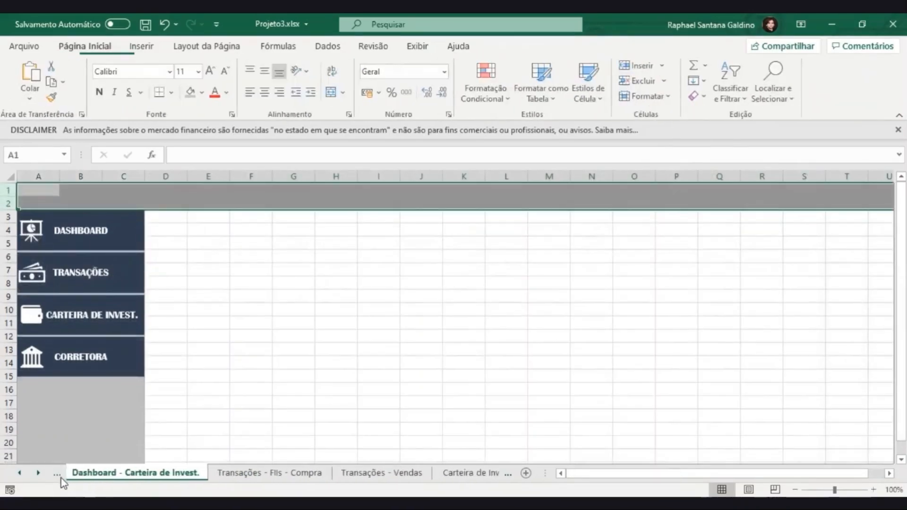
left_click(57, 473)
key("ctrl+v")
left_click_drag(49, 196, 135, 230)
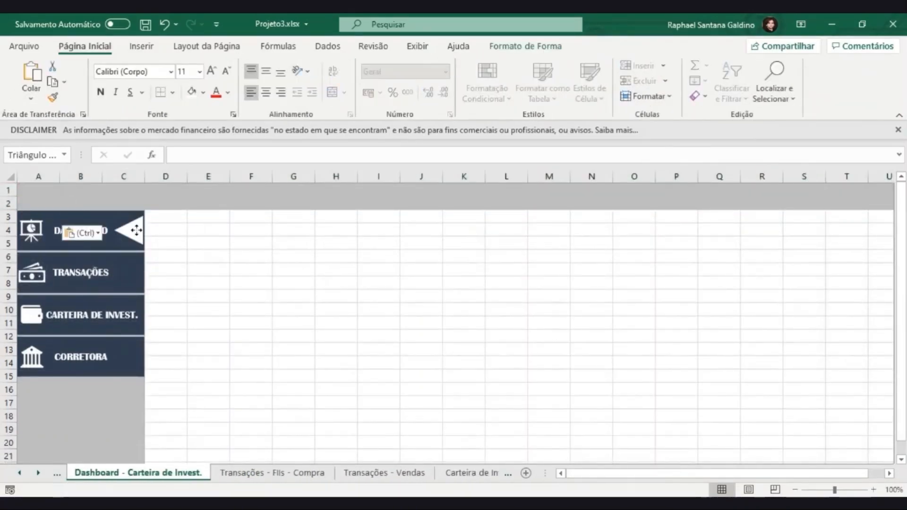
left_click(31, 230, "ctrl")
left_click(634, 47)
left_click(659, 90)
left_click(681, 173)
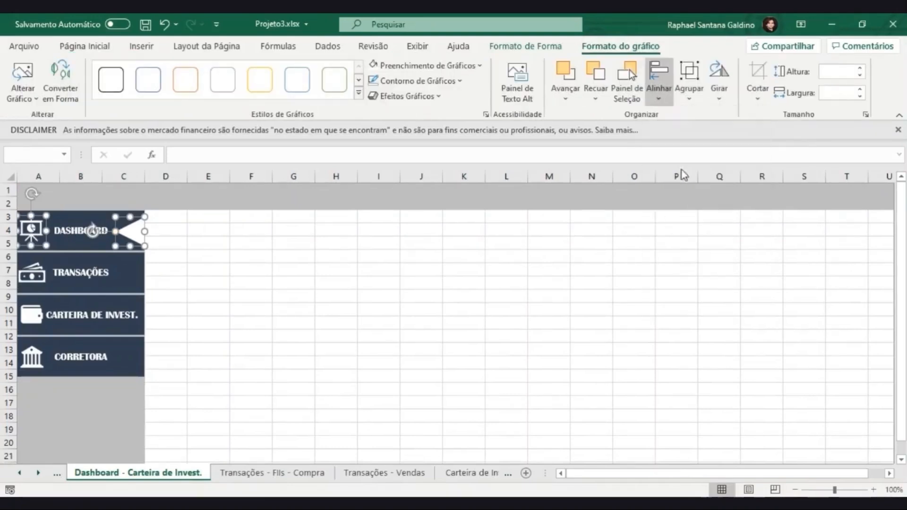
left_click(293, 349)
- On the Transações - Dividendos sheet, paste the triangle at the right end of the Transações button and align it vertically with the money icon
left_click(57, 473)
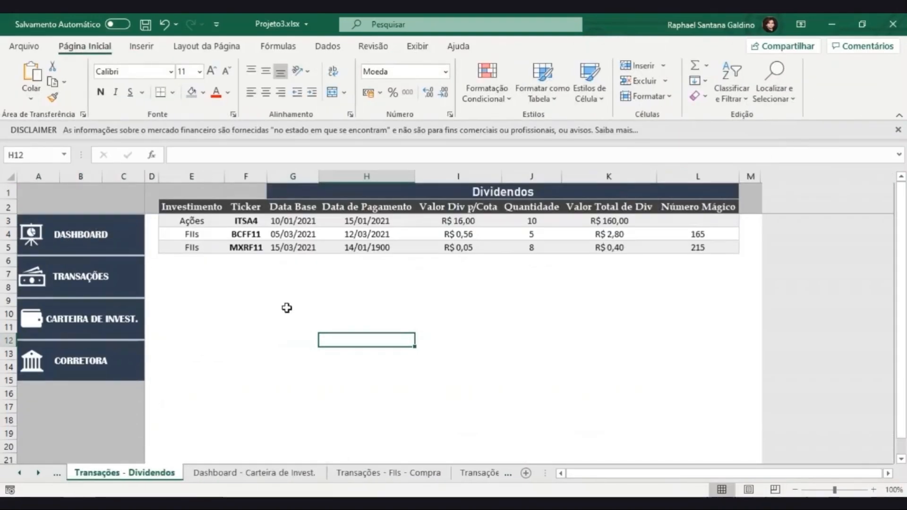
key("ctrl+v")
left_click_drag(343, 348, 131, 276)
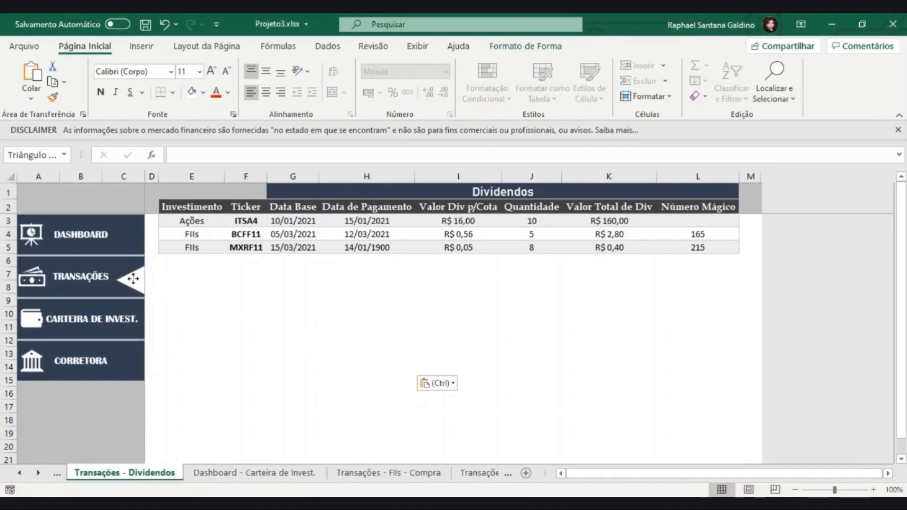
left_click(39, 284, "shift")
left_click(617, 48)
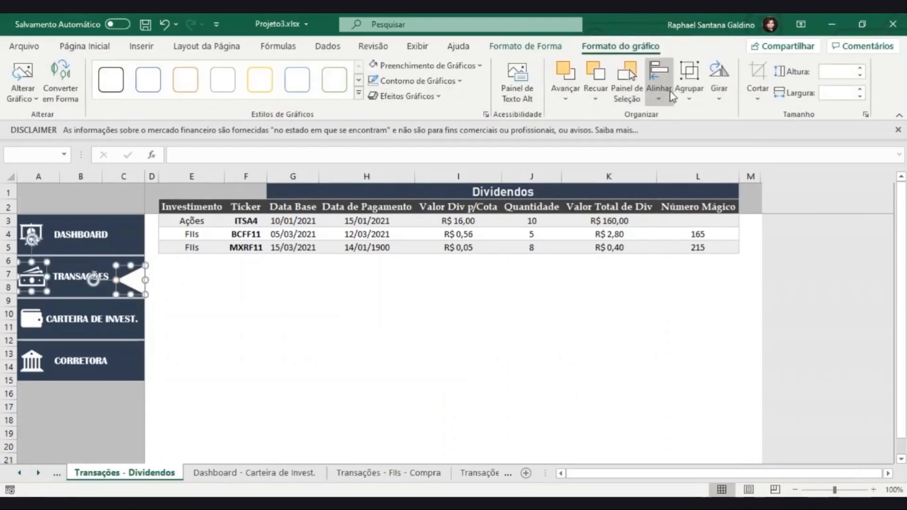
left_click(668, 92)
left_click(699, 197)
- On the Transações - Ações - Compra sheet, paste the triangle at the right end of the Transações button and align it vertically with the money icon
left_click(57, 473)
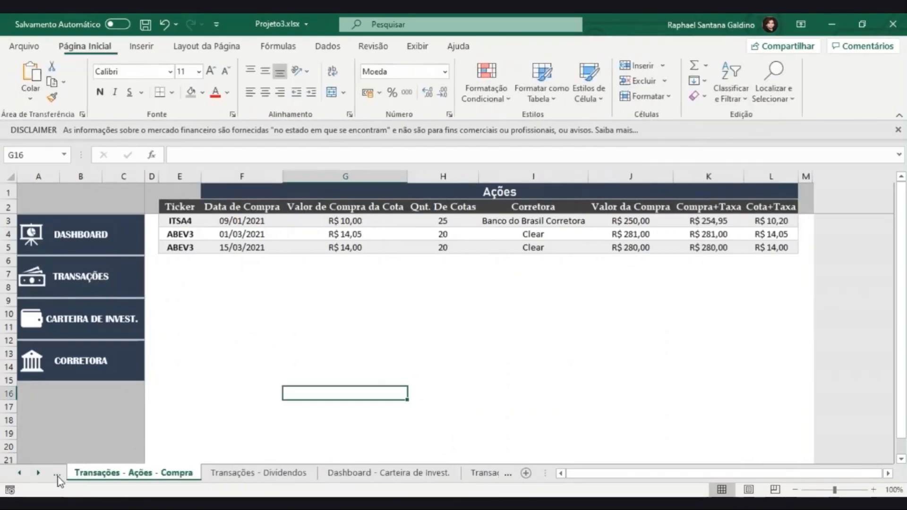
key("ctrl+v")
left_click_drag(301, 404, 134, 283)
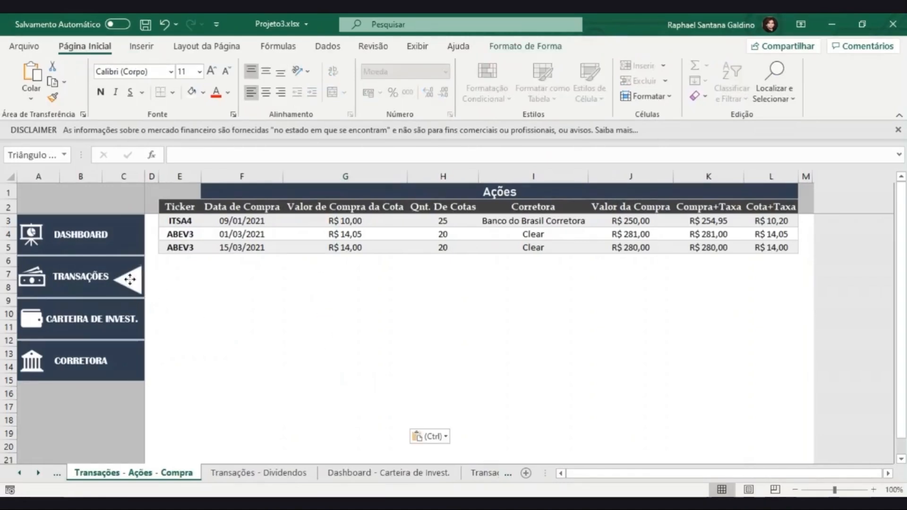
left_click(32, 280, "shift")
left_click(597, 45)
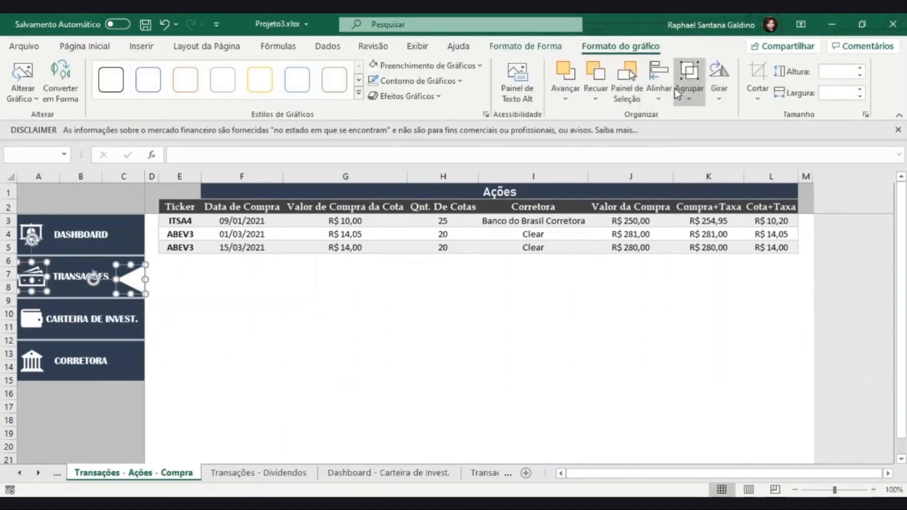
left_click(659, 89)
left_click(685, 150)
- Go through the workbook's sheets and check the side menus and their triangle markers
left_click(59, 474)
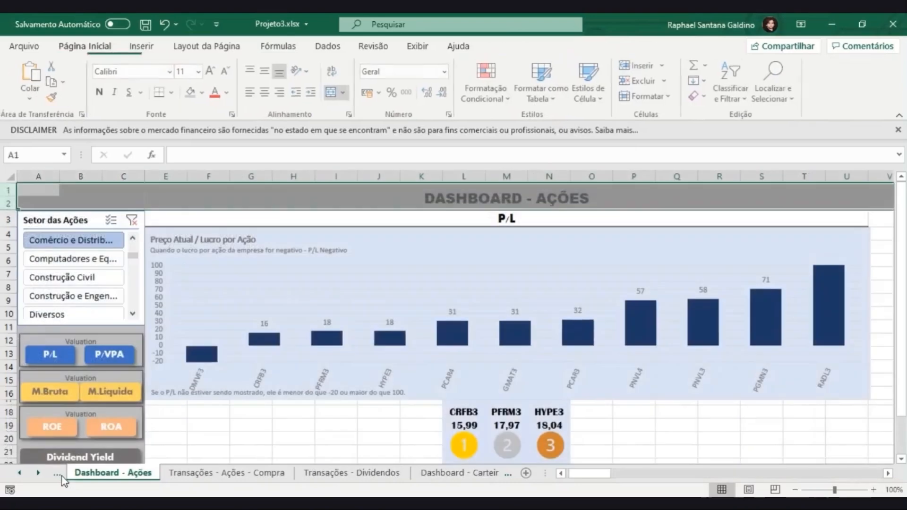
left_click(59, 474)
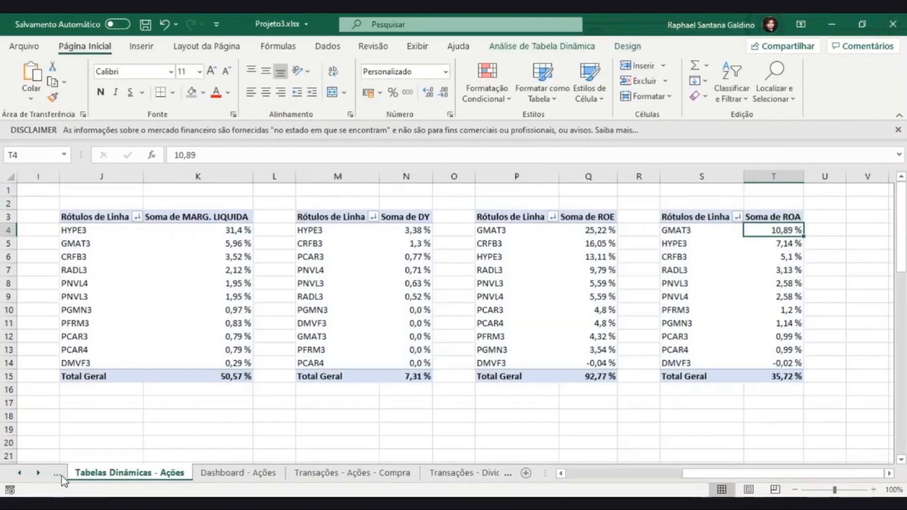
left_click(58, 474)
left_click(297, 473)
left_click(411, 473)
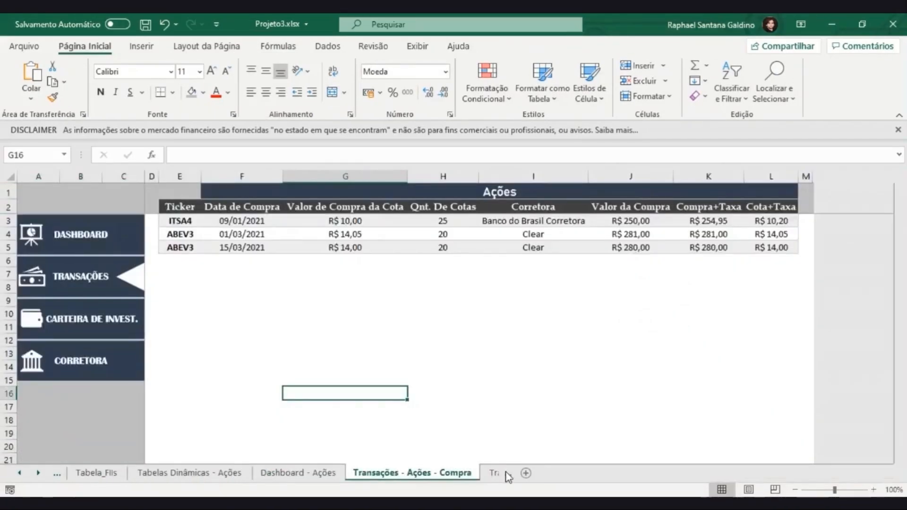
left_click(490, 473)
left_click(508, 474)
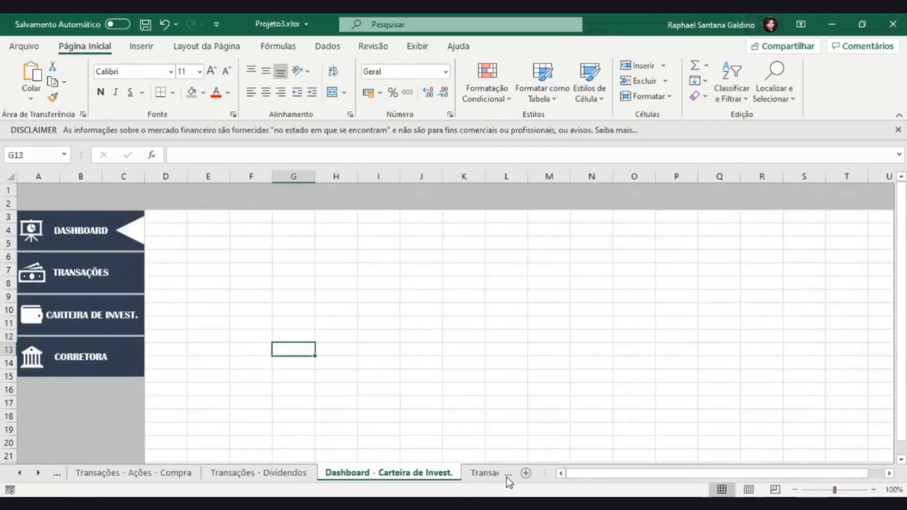
left_click(508, 475)
left_click(507, 475)
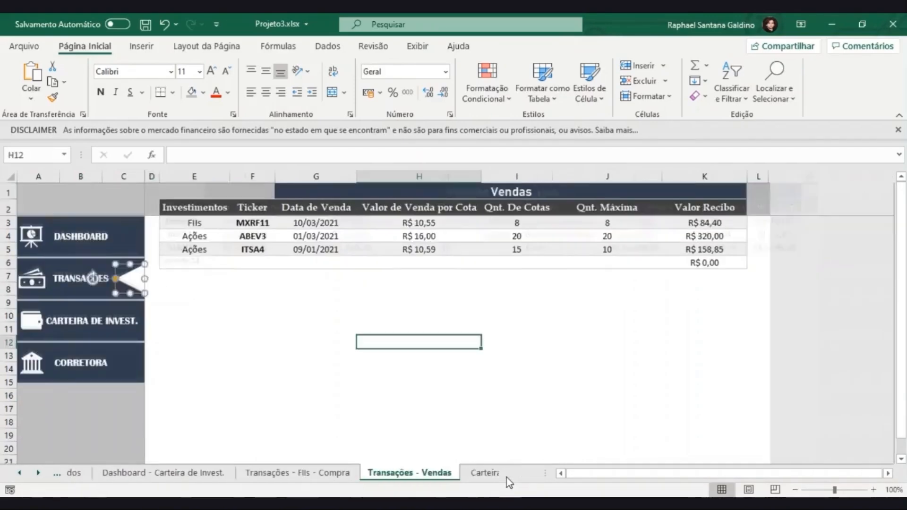
left_click(508, 474)
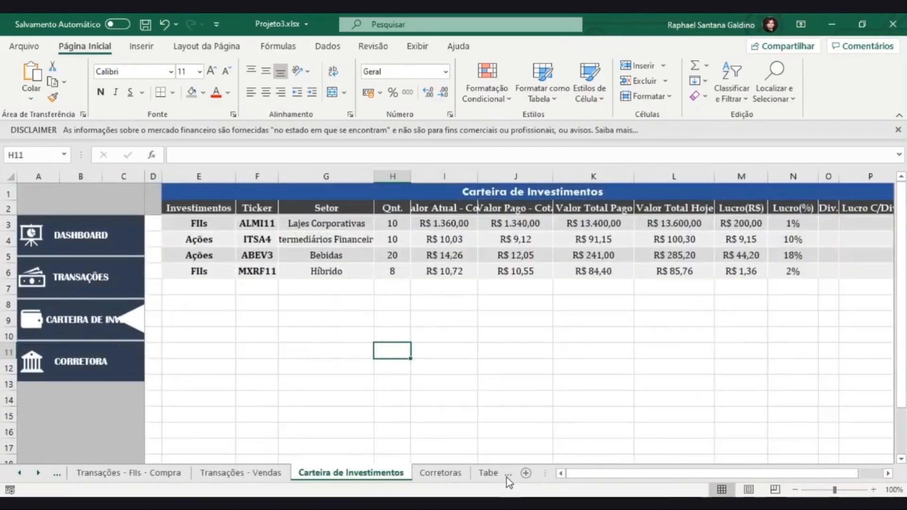
left_click(507, 474)
left_click(508, 474)
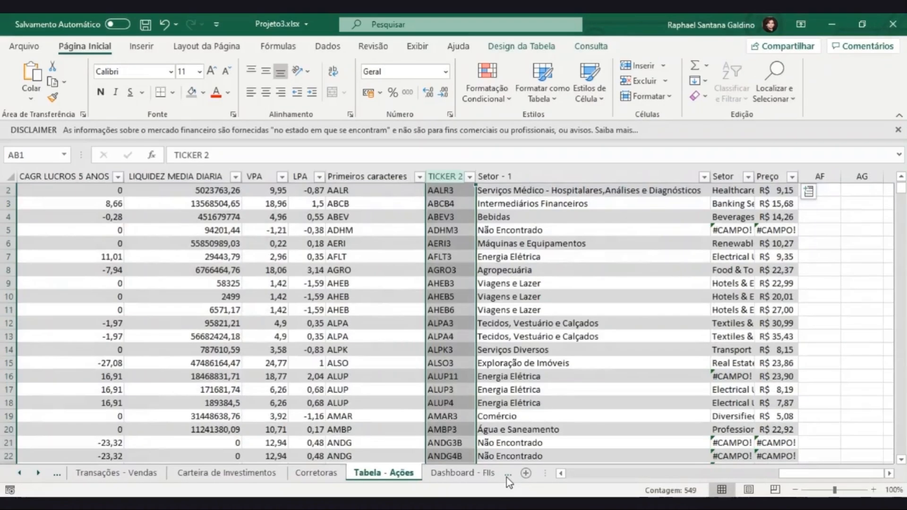
left_click(304, 474)
left_click(472, 473)
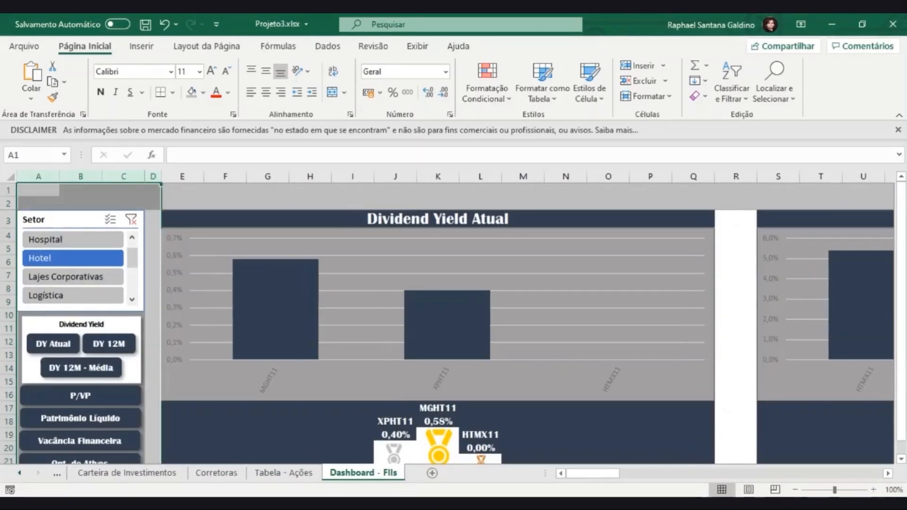
- On the Transações - Ações - Compra sheet, move the Carteira de Invest. and Corretora buttons with their icons down to about row 15
left_click(126, 473)
left_click(58, 474)
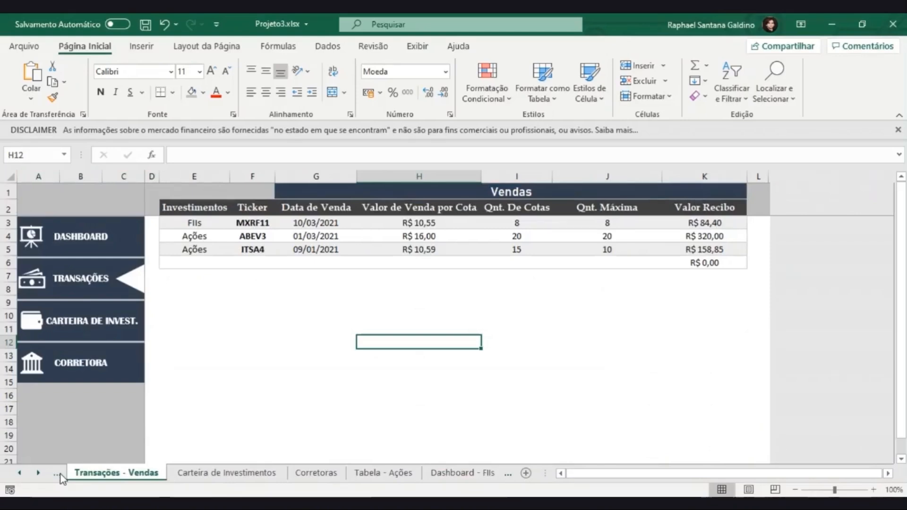
left_click(90, 325)
left_click(113, 296)
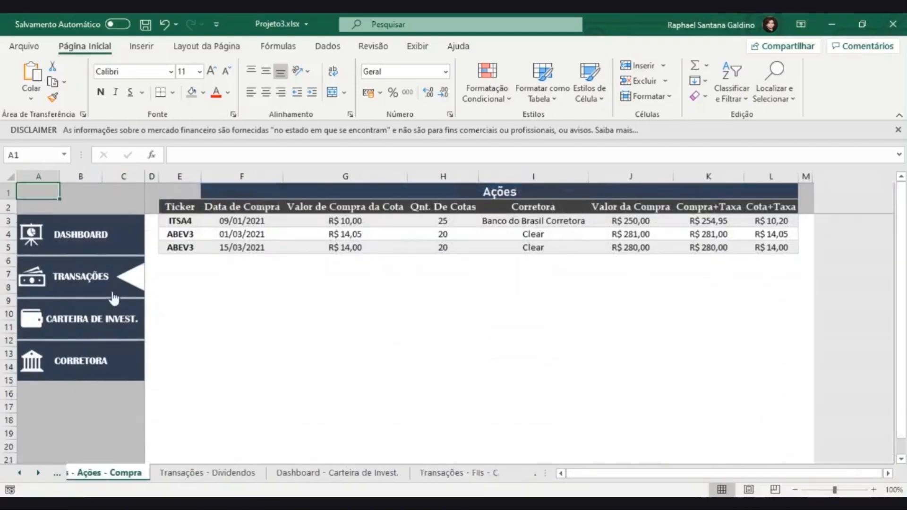
left_click(90, 327, "ctrl")
left_click(103, 352, "ctrl")
left_click_drag(108, 366, 102, 399)
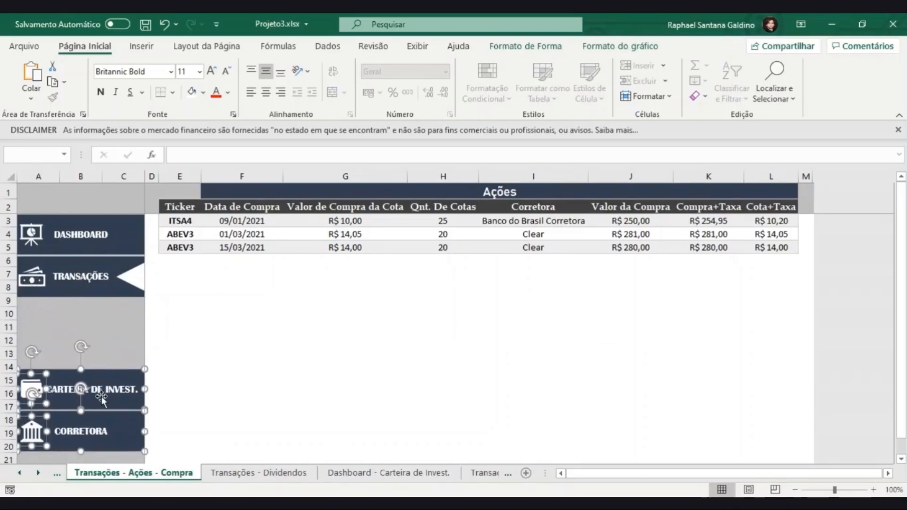
left_click(110, 338)
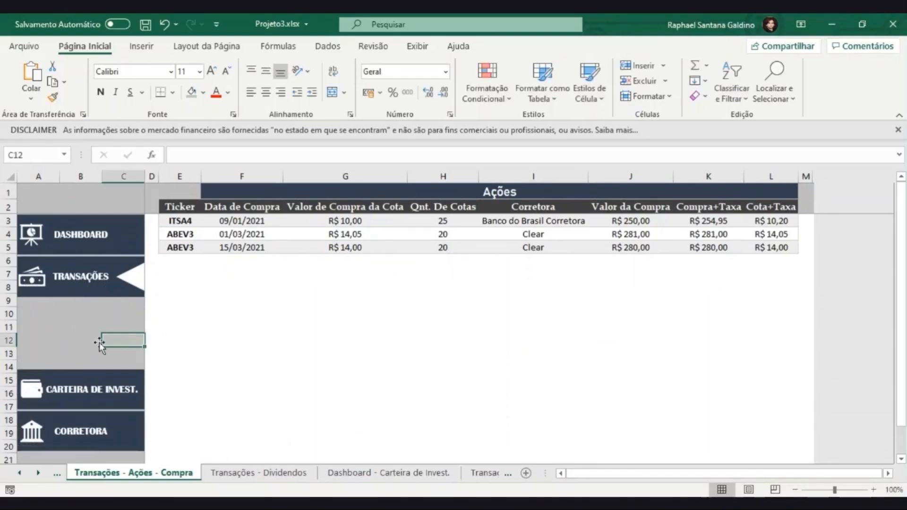
- Draw a rectangle about 0.79 cm high and 4.05 cm wide directly below the Transações button, flush with the menu's right edge
left_click(141, 46)
left_click(166, 78)
left_click(194, 134)
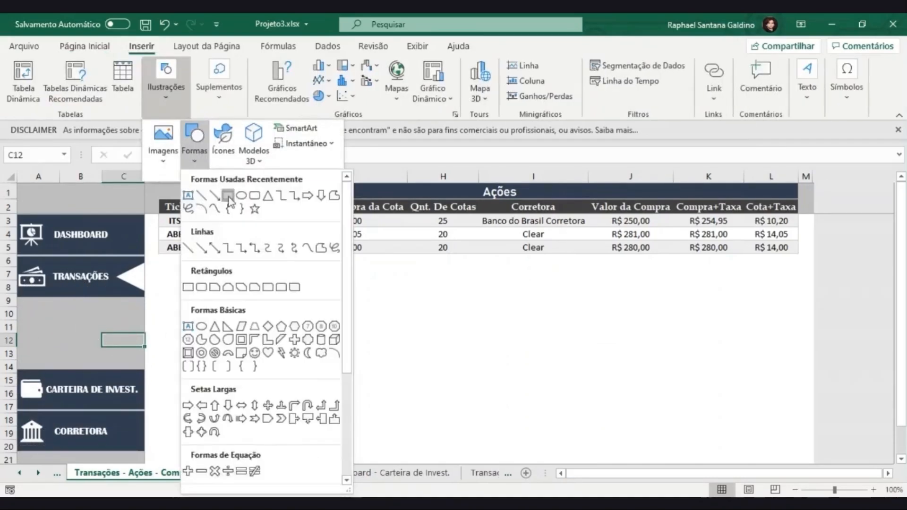
left_click(189, 228)
left_click_drag(42, 302, 144, 321)
left_click_drag(92, 308, 91, 304)
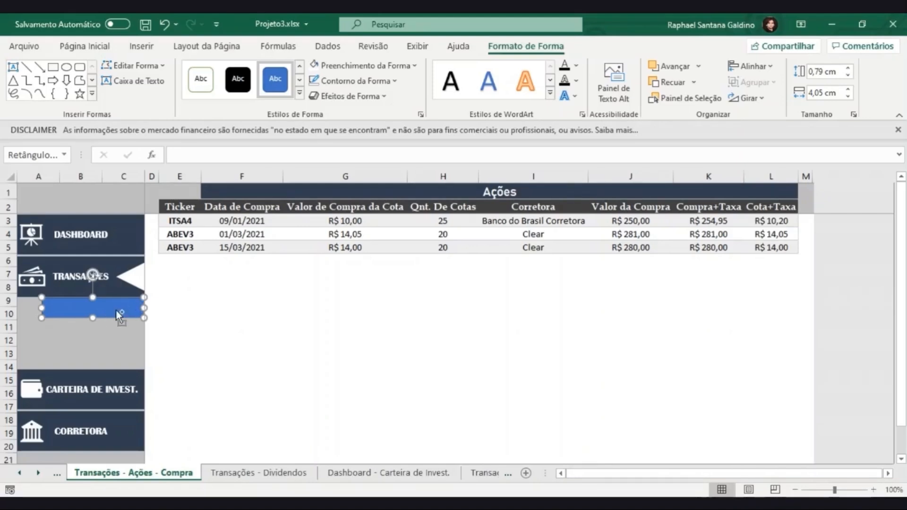
- Duplicate the rectangle into three more copies stacked directly beneath it
left_click_drag(115, 310, 121, 346)
left_click_drag(113, 343, 112, 362)
left_click(180, 402)
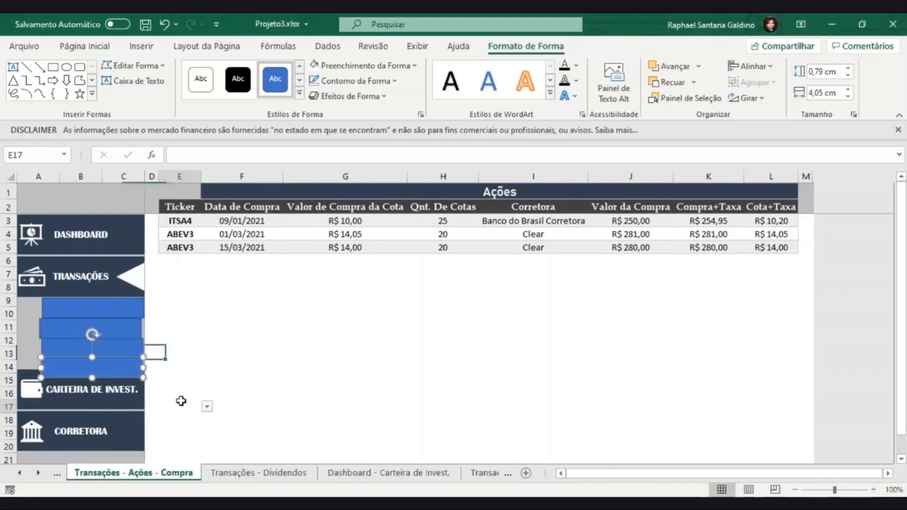
- Move the Carteira de Invest. and Corretora buttons with their icons down until they sit just below the last rectangle
left_click(115, 404, "ctrl")
left_click(122, 429, "ctrl")
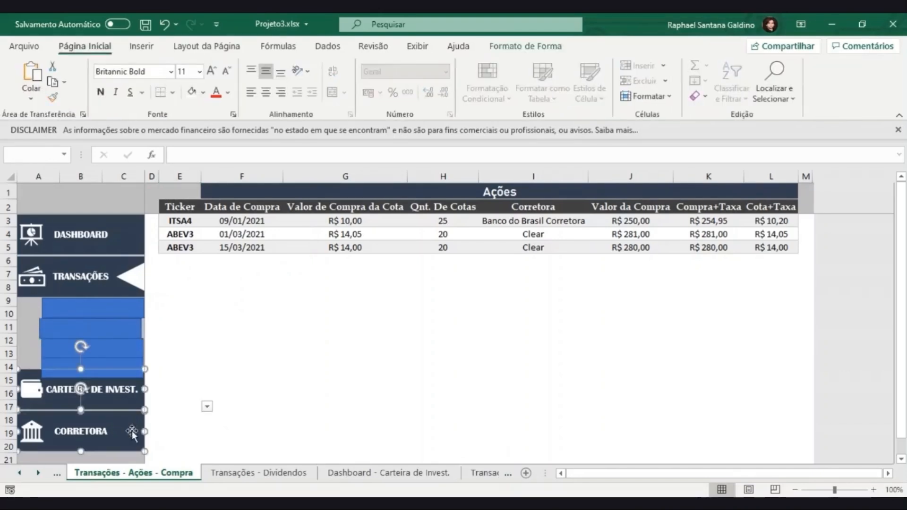
left_click(26, 396, "ctrl")
left_click(36, 439, "ctrl")
key("Down")
key("Down")
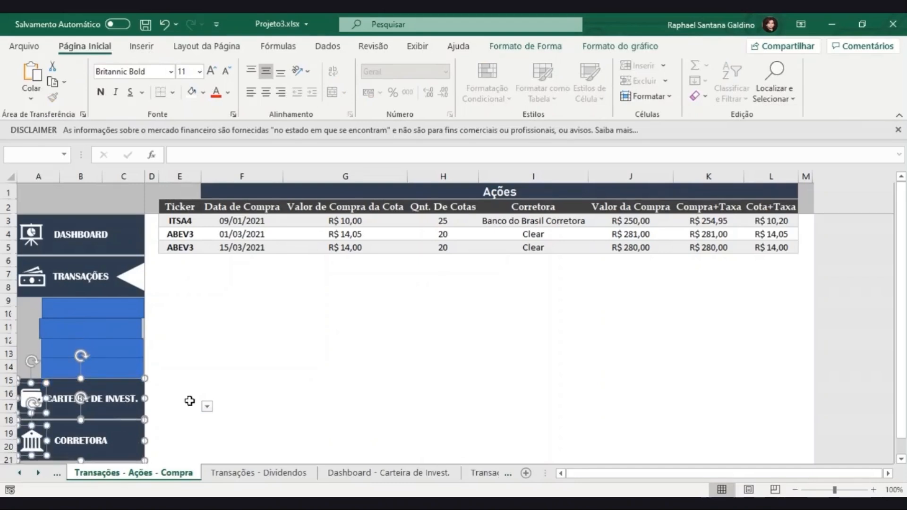
left_click(213, 379)
- Align the four submenu rectangles to their left edges
left_click(129, 365)
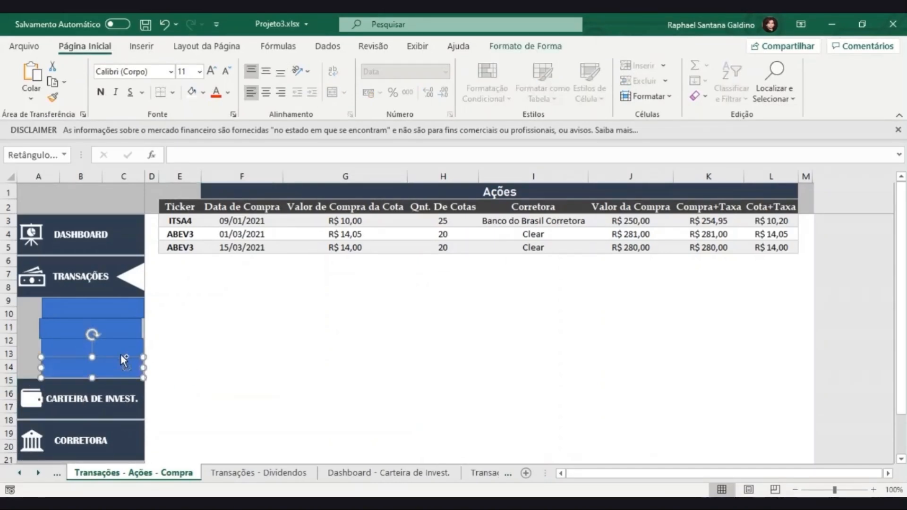
left_click(122, 348, "ctrl")
left_click(126, 329, "ctrl")
left_click(128, 316, "ctrl")
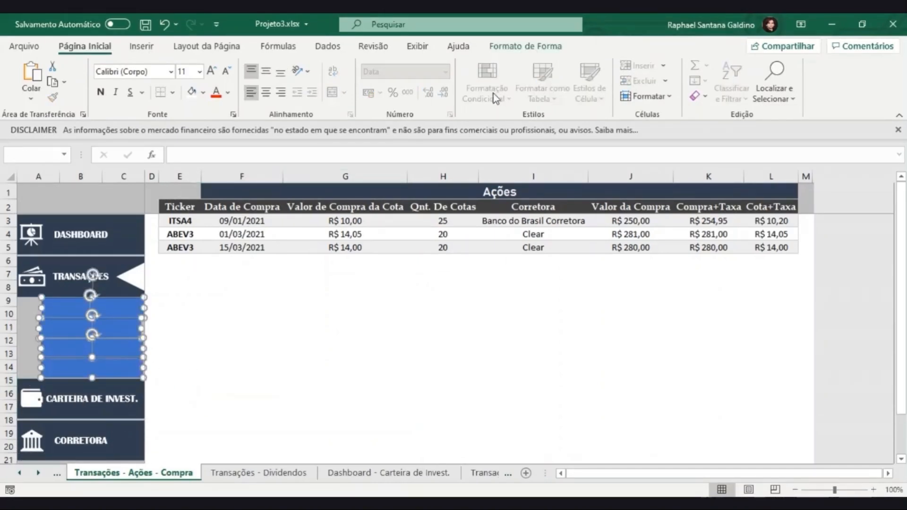
left_click(525, 46)
left_click(738, 67)
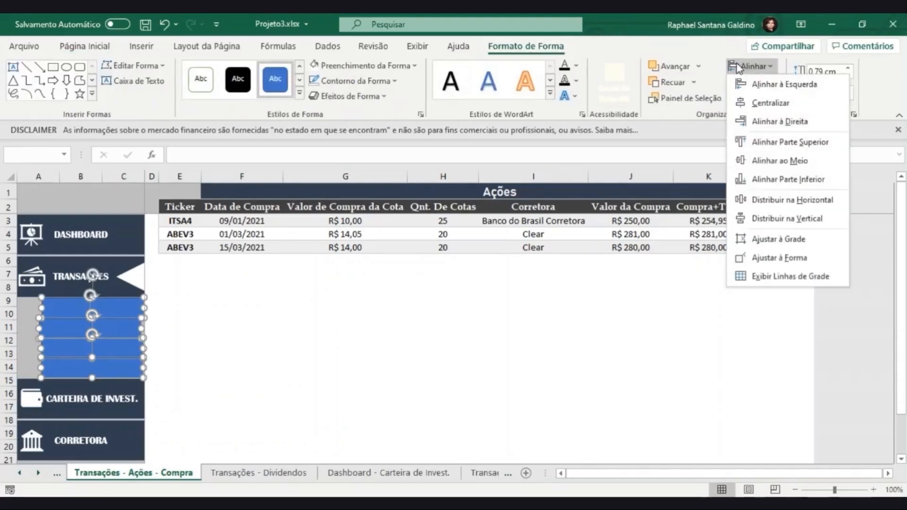
left_click(761, 83)
left_click(443, 326)
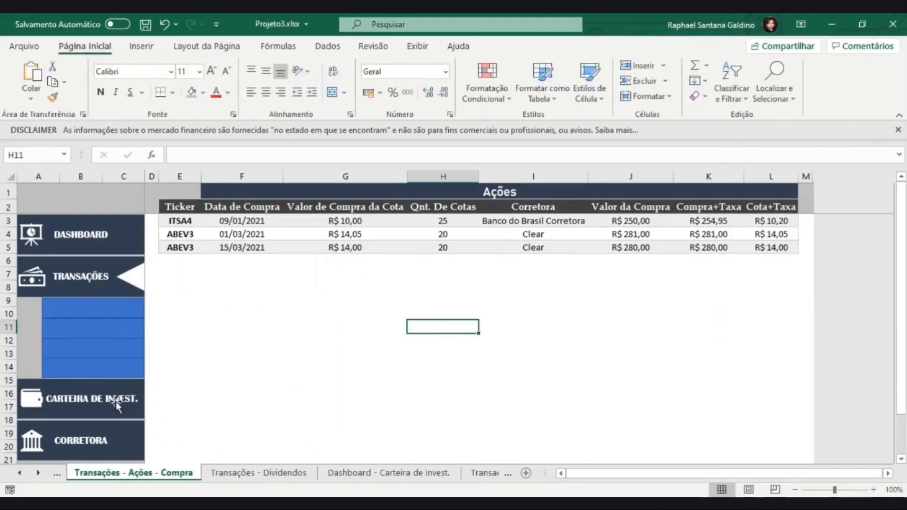
left_click(121, 330)
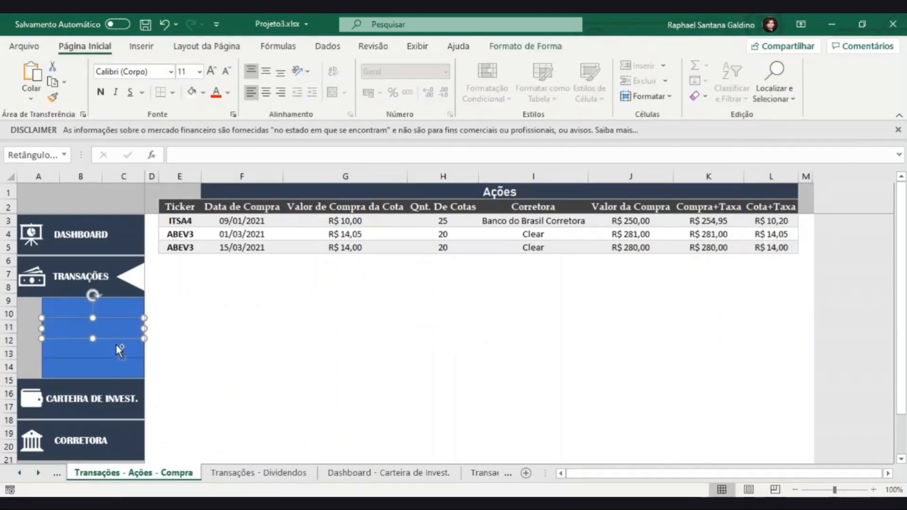
left_click(115, 347, "ctrl")
left_click(121, 367, "ctrl")
left_click(222, 327)
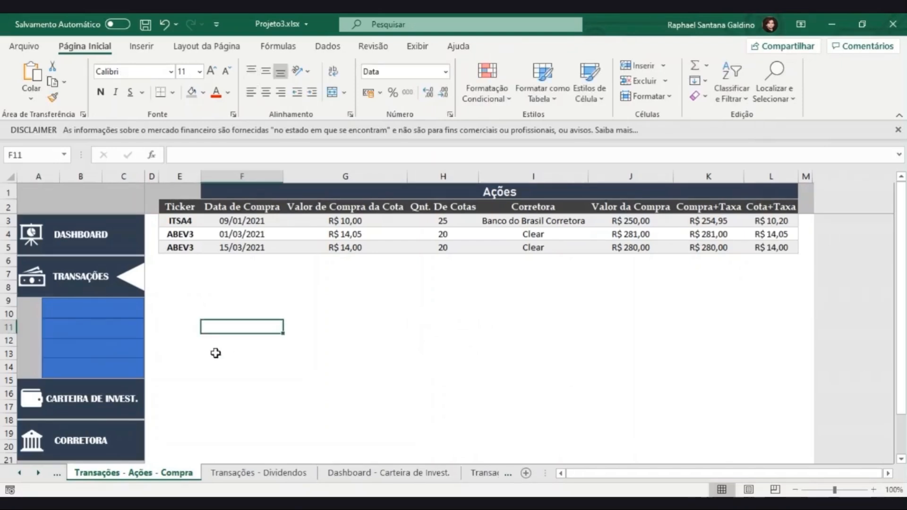
- Distribute the four blue submenu rectangles vertically so they are evenly spaced
left_click(124, 308)
left_click(122, 329, "ctrl")
left_click(119, 345, "ctrl")
left_click(121, 367, "ctrl")
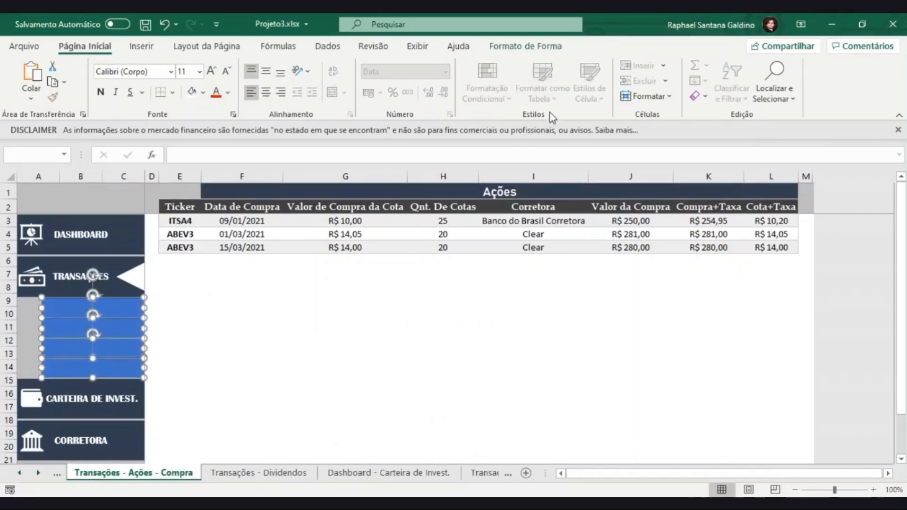
left_click(526, 46)
left_click(750, 66)
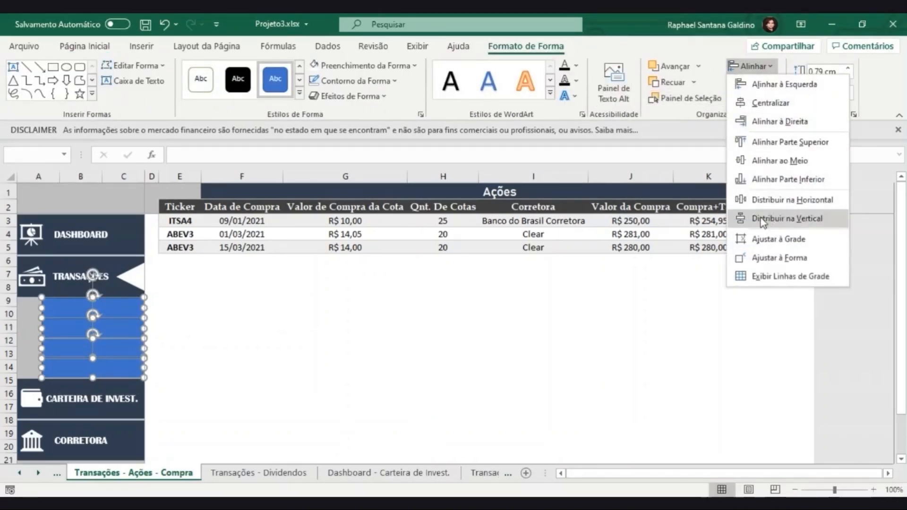
left_click(761, 219)
left_click(330, 397)
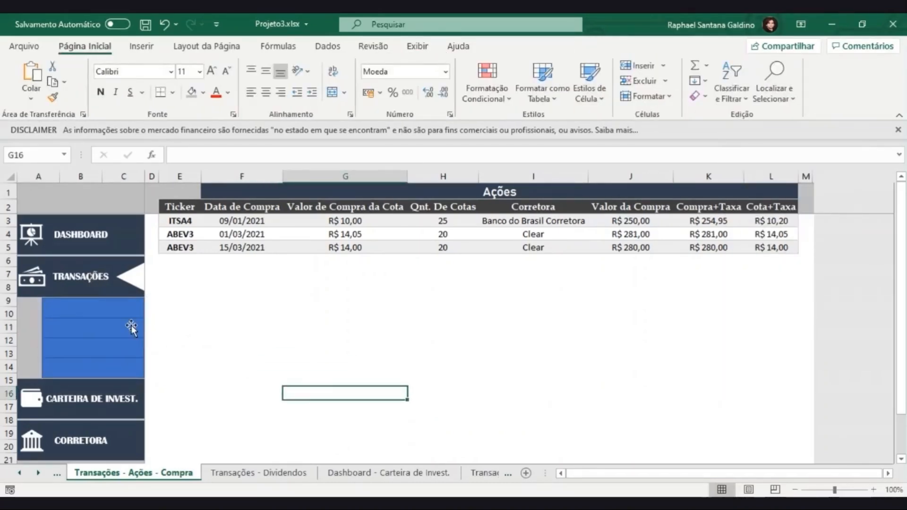
- Label the four submenu rectangles, in order downward, Ações, Fundos Imobiliários, Vendas and Dividendos
left_click(86, 307)
type("Ações")
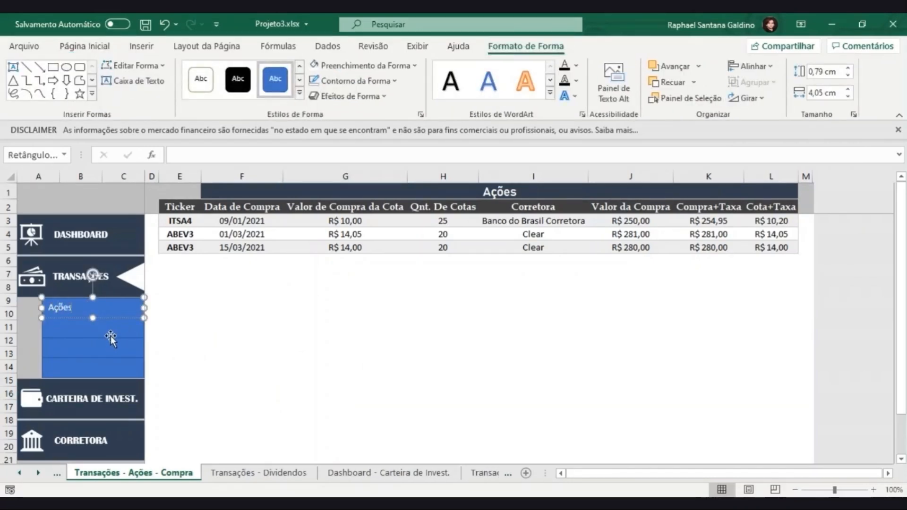
left_click(114, 330)
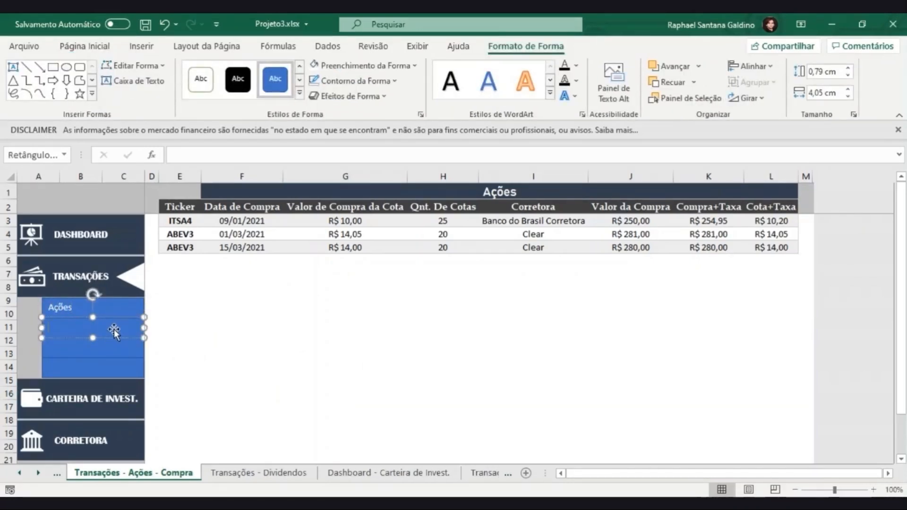
type("Fundos")
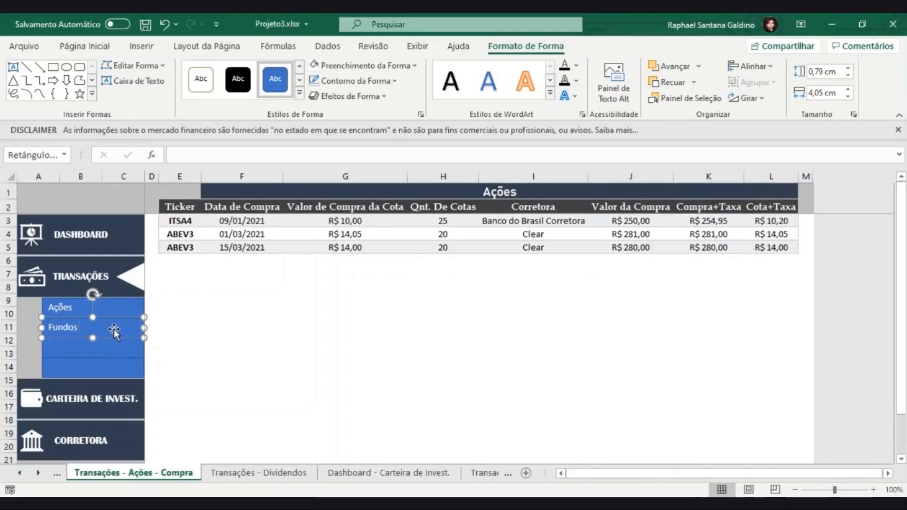
type(" Imobiliários")
left_click(115, 350)
type("Vendas")
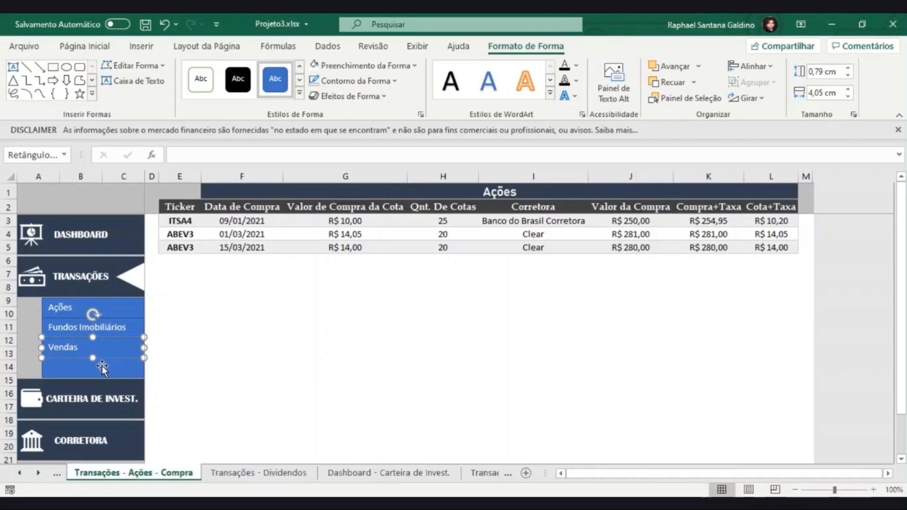
left_click(112, 373)
type("Dividend")
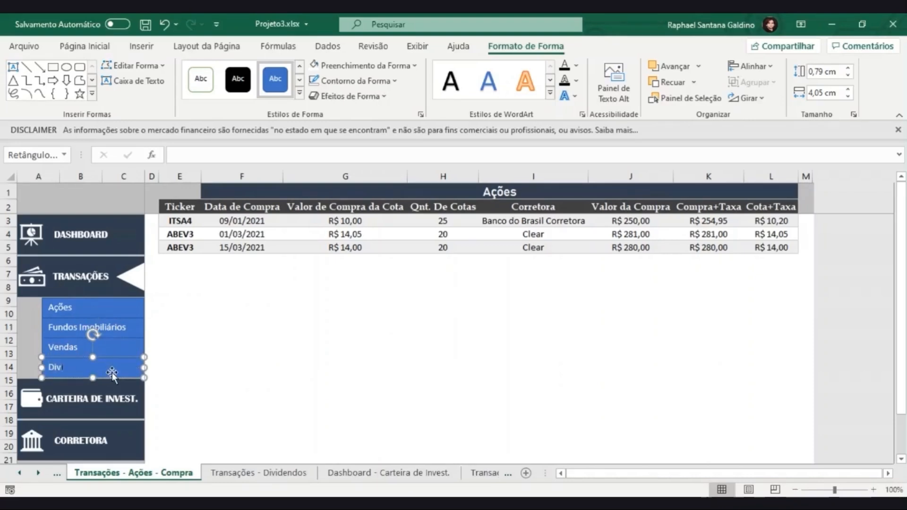
left_click(190, 371)
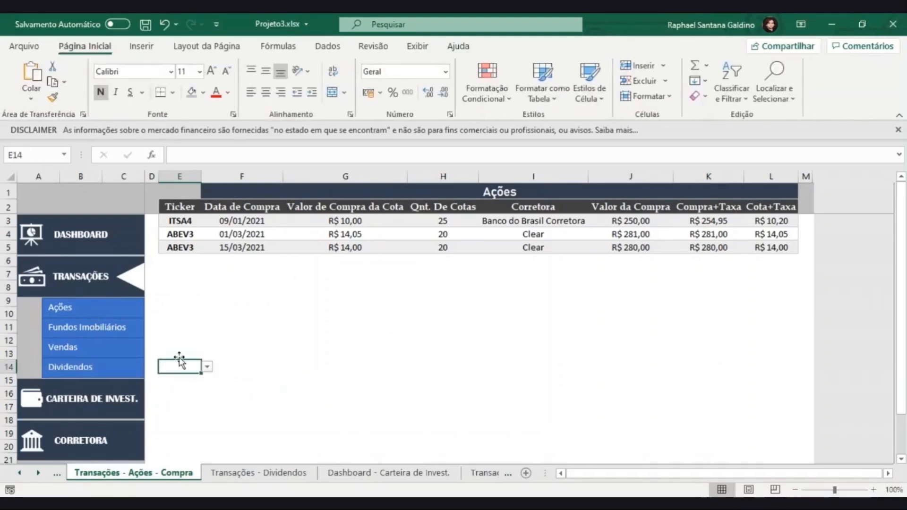
- Try brownish theme shades as the fill of the four submenu rectangles and settle on a dark gray
left_click(118, 308)
left_click(100, 328, "ctrl")
left_click(106, 351, "ctrl")
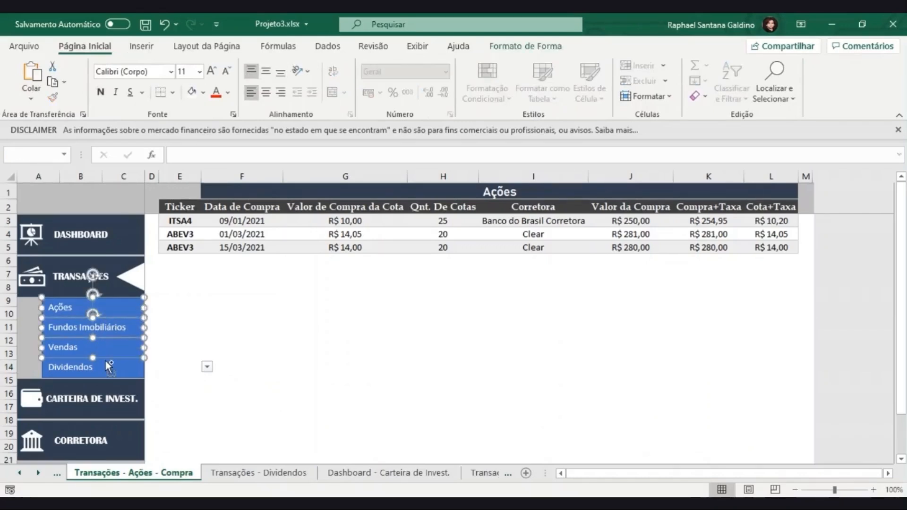
left_click(106, 367, "ctrl")
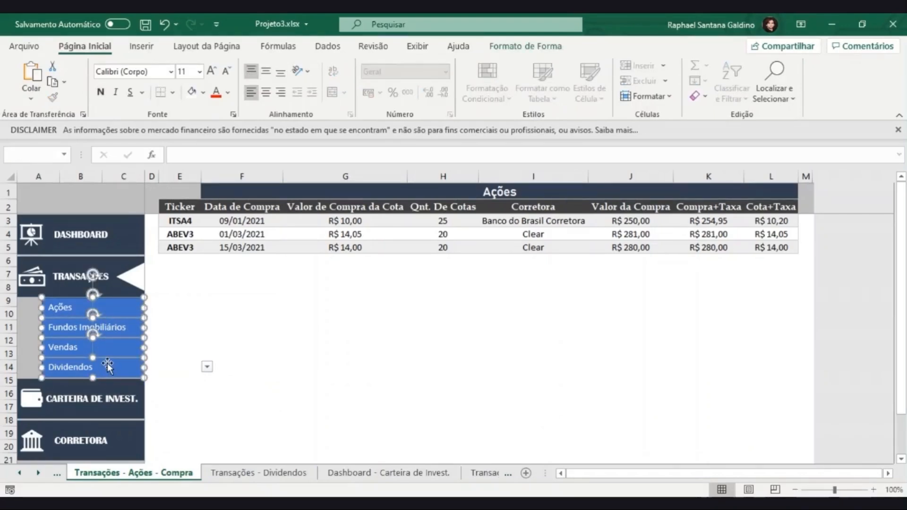
left_click(204, 92)
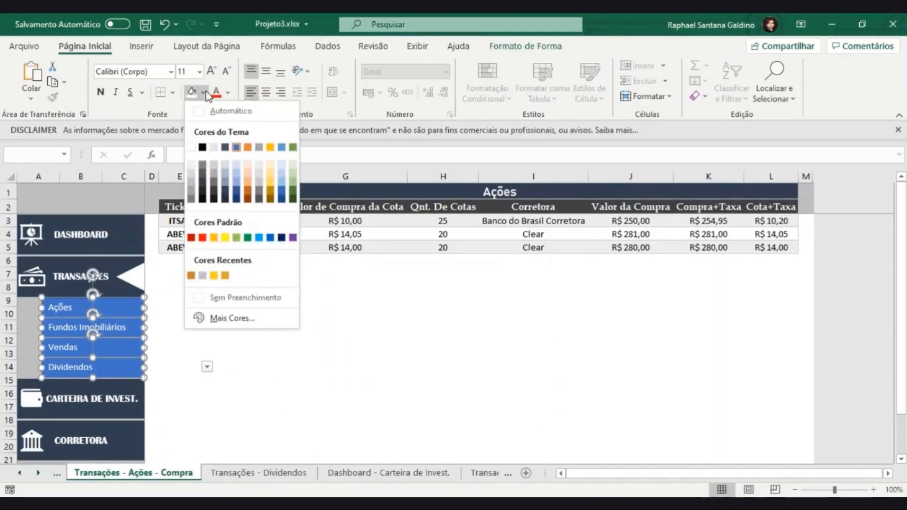
left_click(212, 189)
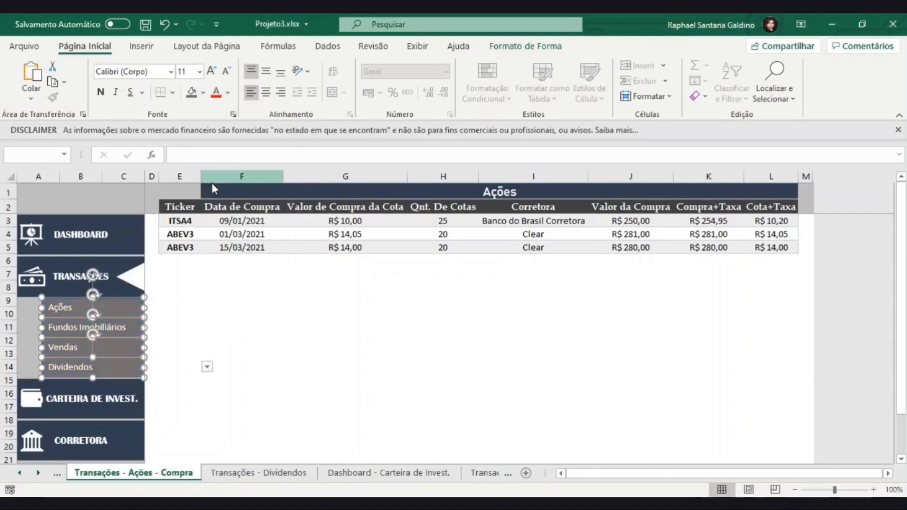
left_click(204, 92)
left_click(218, 194)
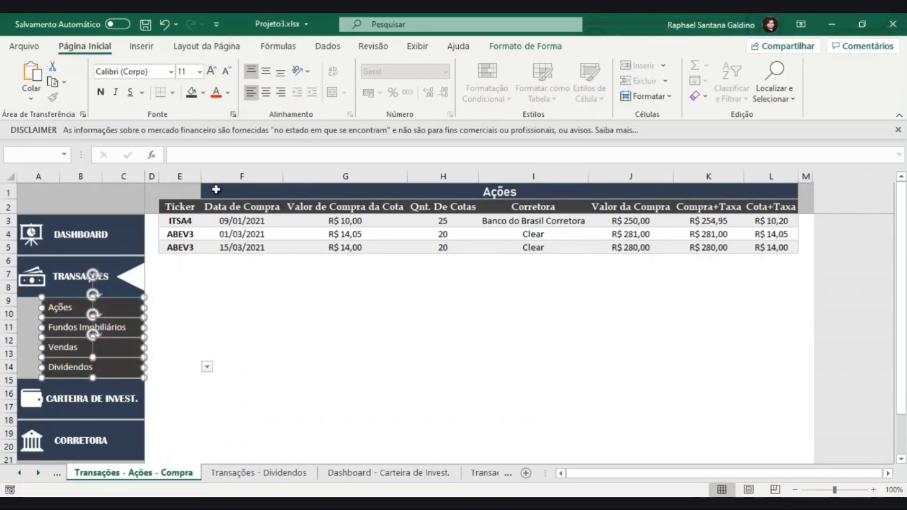
left_click(203, 92)
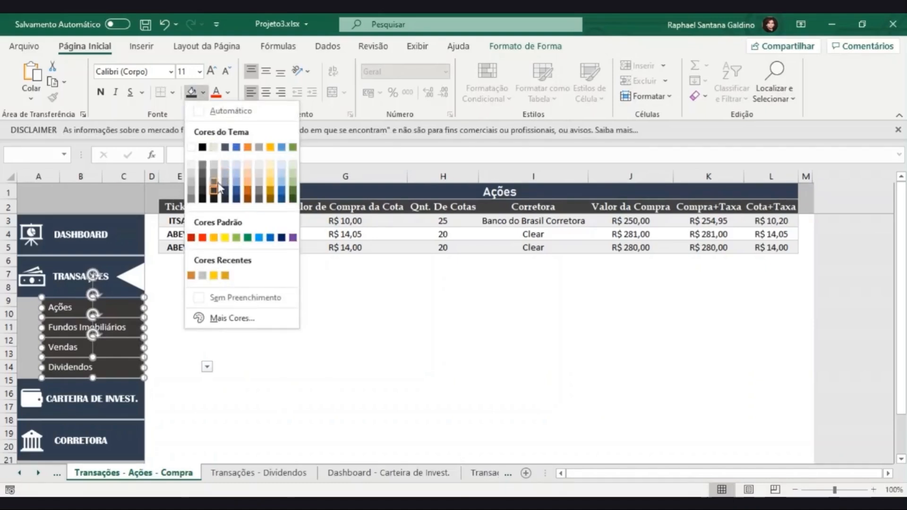
left_click(260, 194)
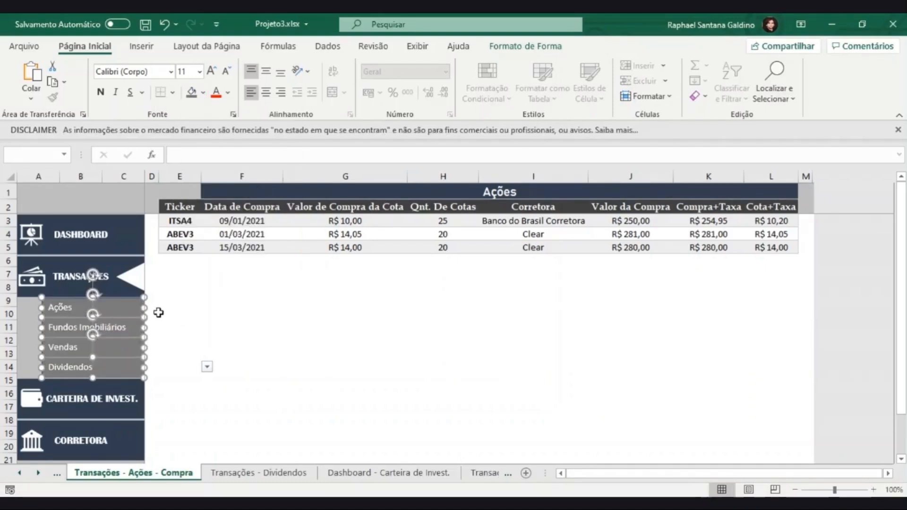
- Center the four submenu labels horizontally and vertically inside their rectangles, and save the workbook
left_click(267, 93)
left_click(266, 70)
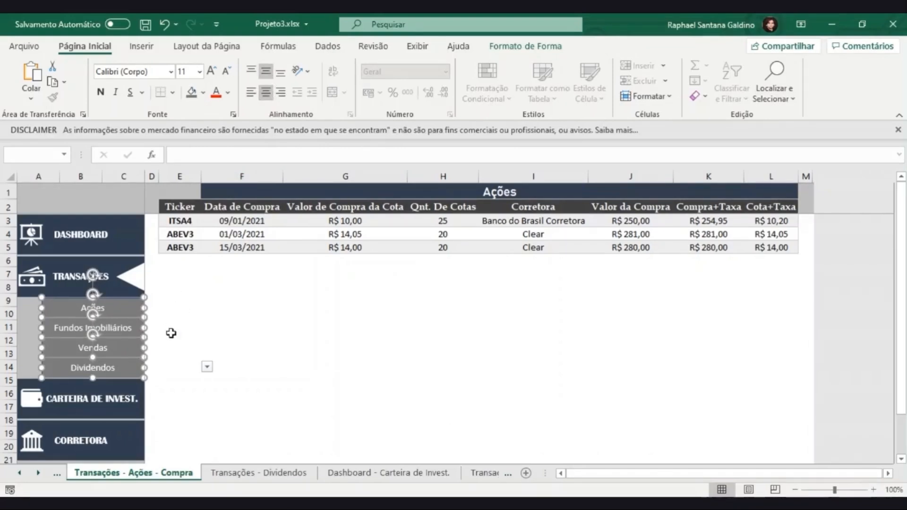
key("ctrl+s")
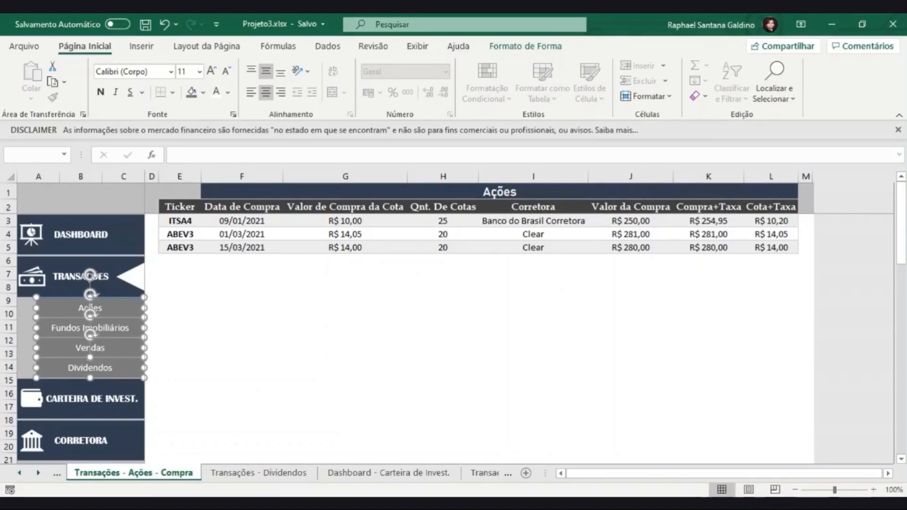
key("ctrl+c")
key("ctrl+v")
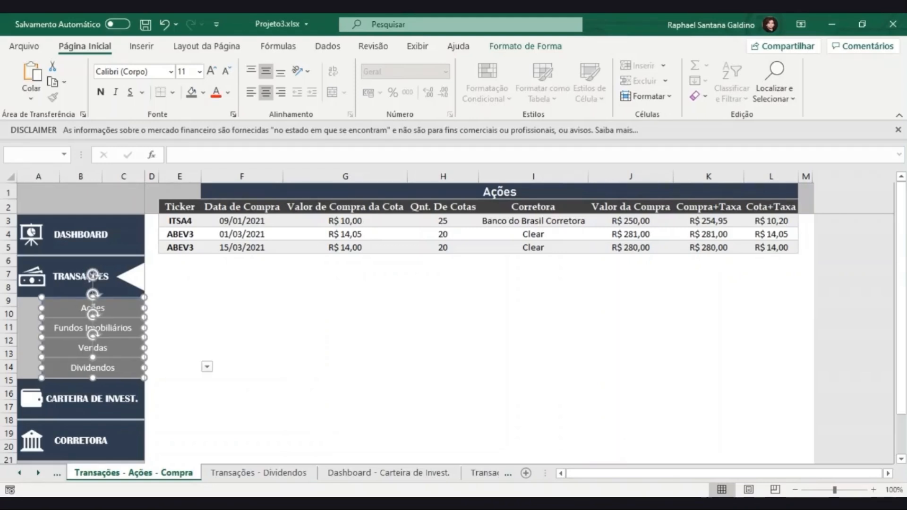
- Remove the outline from the four submenu rectangles
left_click(533, 47)
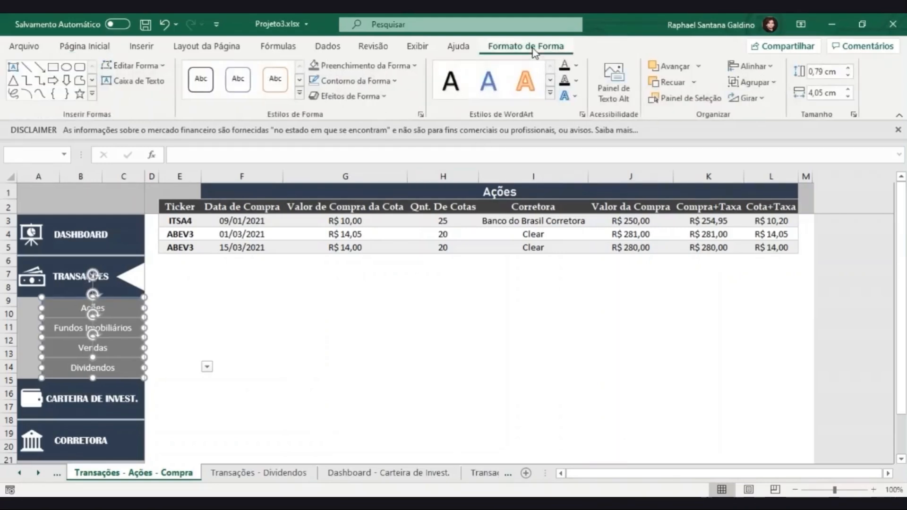
left_click(352, 81)
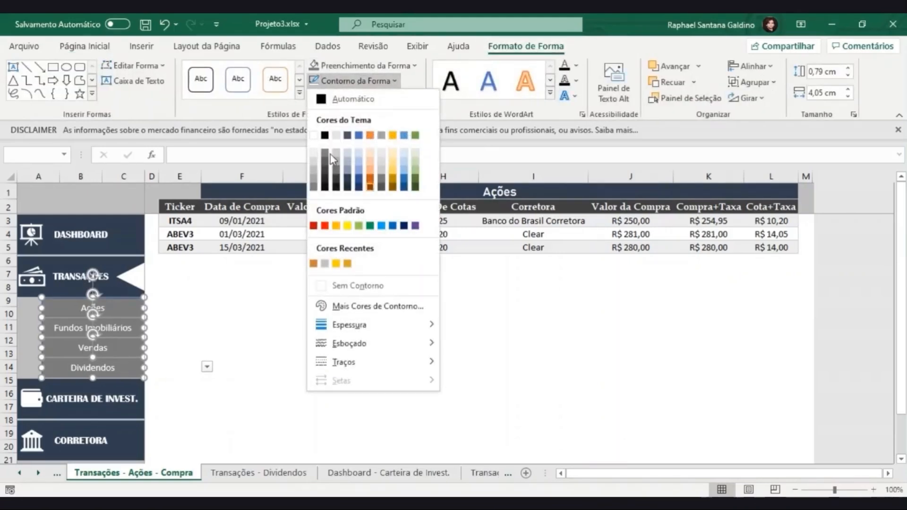
left_click(326, 289)
left_click(188, 332)
- Rewrite the first two submenu labels in capitals as AÇÕES and FUNDOS IMOBILIÁRIOS
left_click(120, 314)
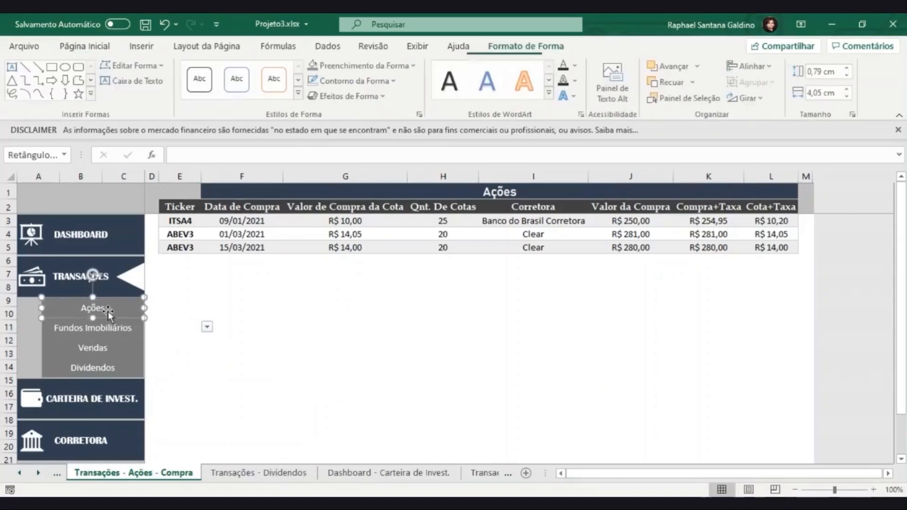
double_click(102, 308)
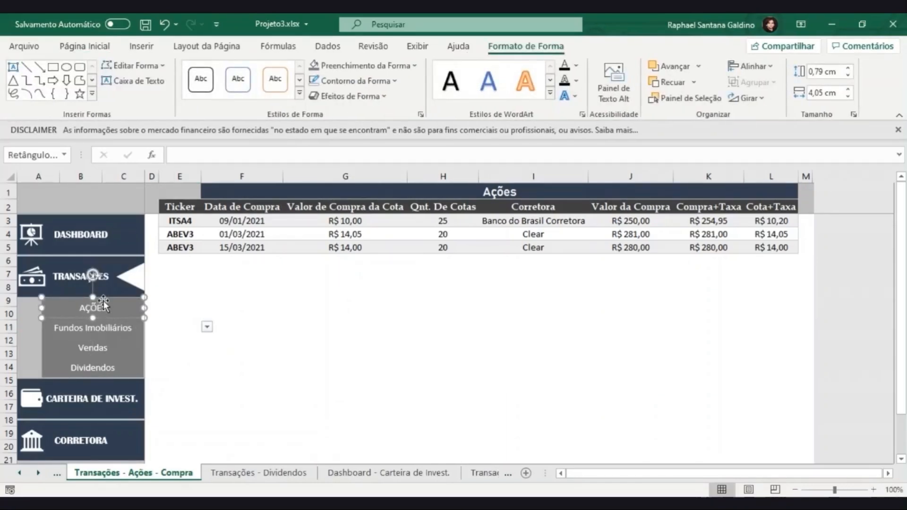
left_click(102, 328)
double_click(103, 328)
key("BackSpace")
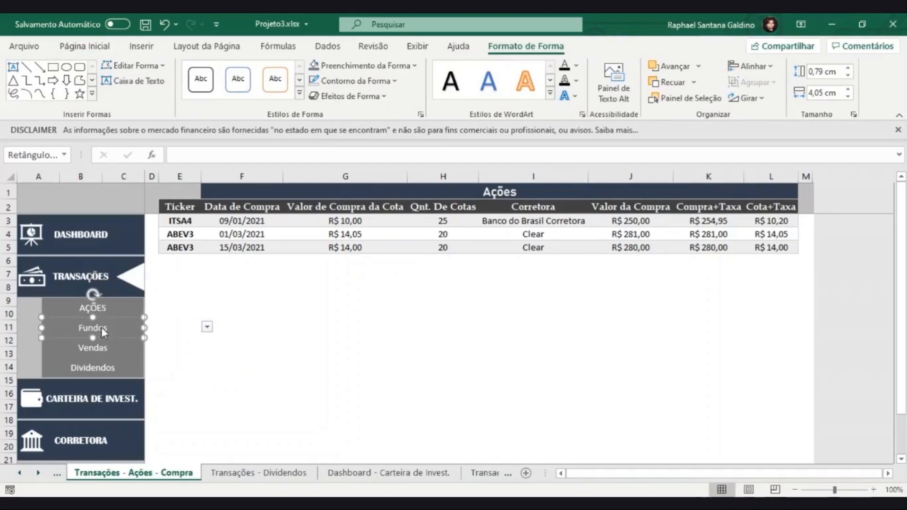
key("BackSpace")
key("BackSpace")
key("BackSpace")
key("BackSpace")
type("FUNDOS IMOBILIÁRIOS")
- Rewrite the last two submenu labels in capitals as VENDAS and DIVIDENDOS
left_click(107, 349)
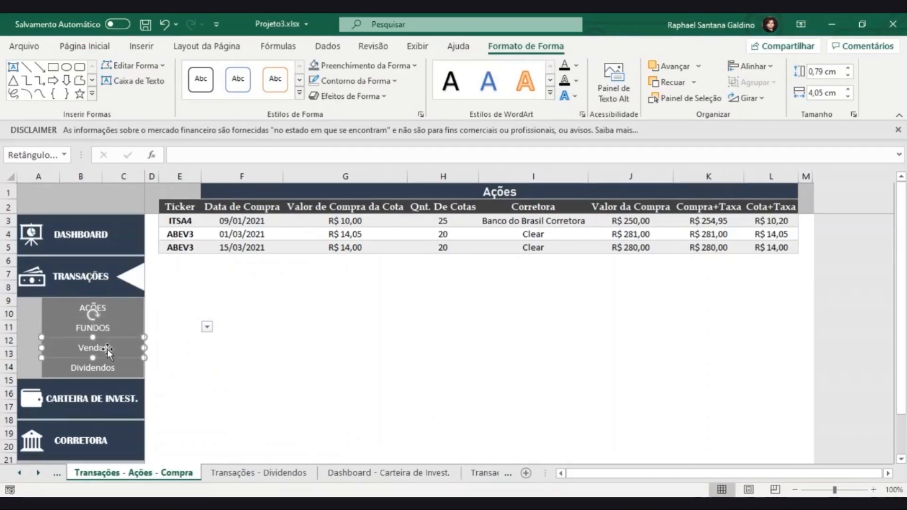
double_click(107, 350)
type("VENDA")
type("DIVIDENDOS")
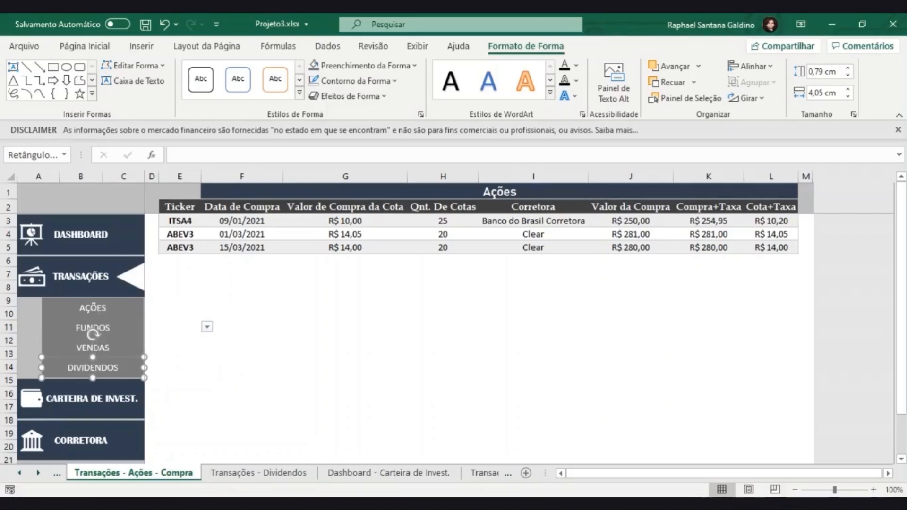
- Change the font of all four submenu labels to Candara
left_click(111, 308)
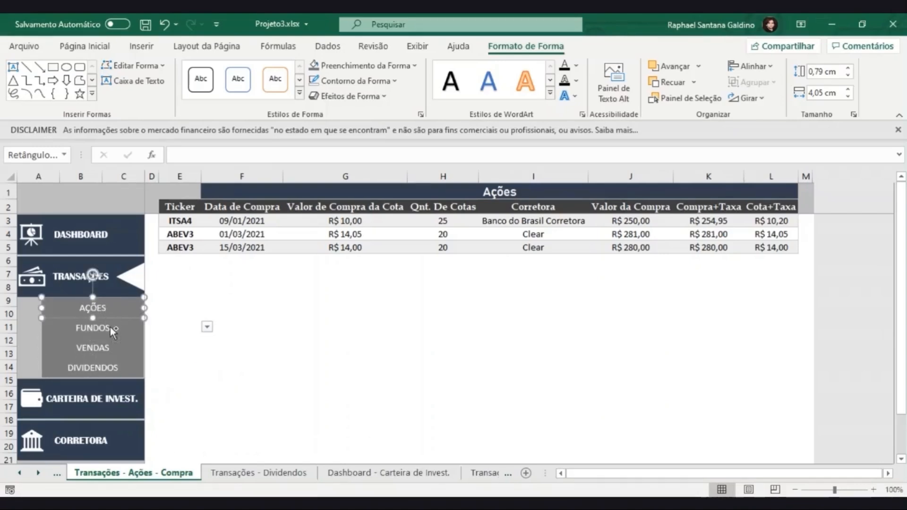
left_click(110, 330, "shift")
left_click(106, 348, "shift")
left_click(109, 367, "shift")
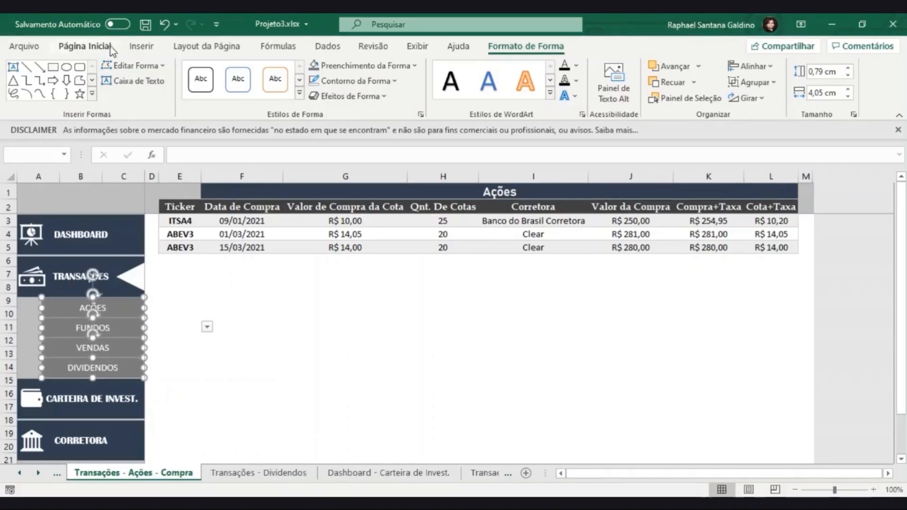
left_click(85, 46)
left_click(133, 72)
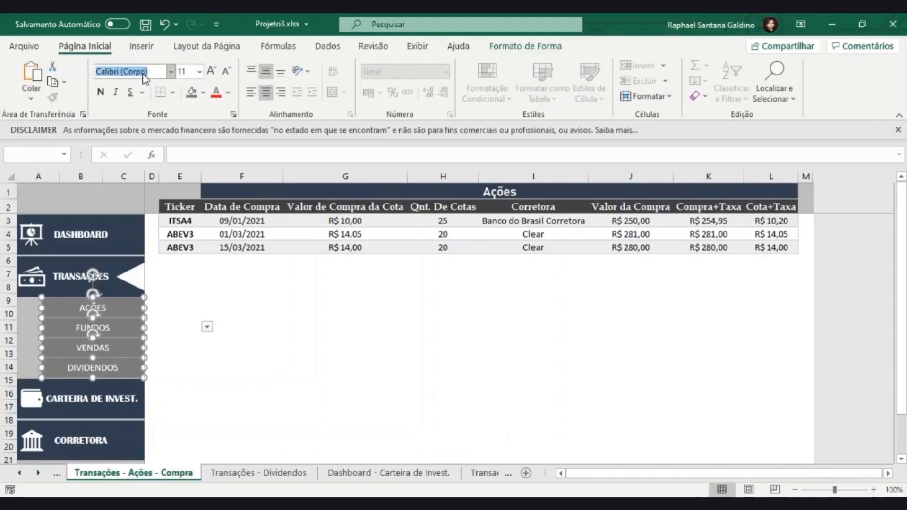
type("Candara")
key("Return")
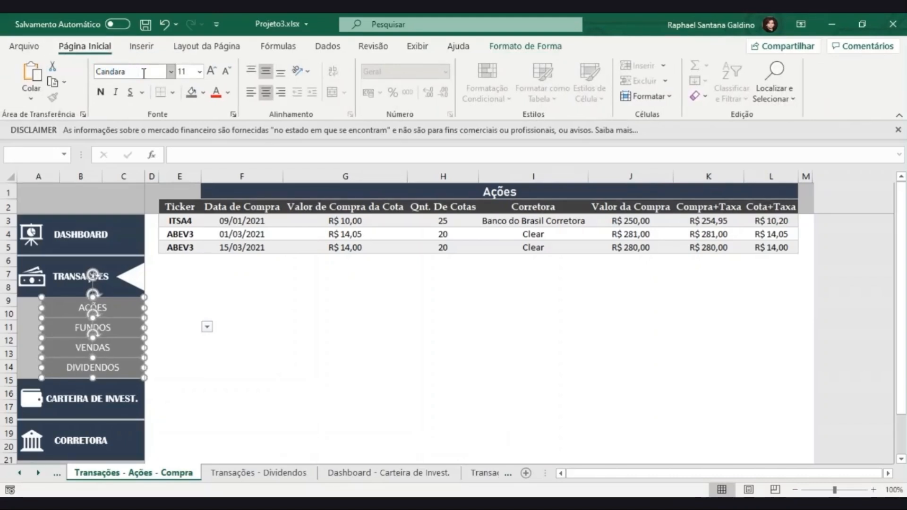
- Reduce the four submenu labels to font size 9 so FUNDOS IMOBILIÁRIOS fits on one line
left_click(227, 71)
left_click(227, 71)
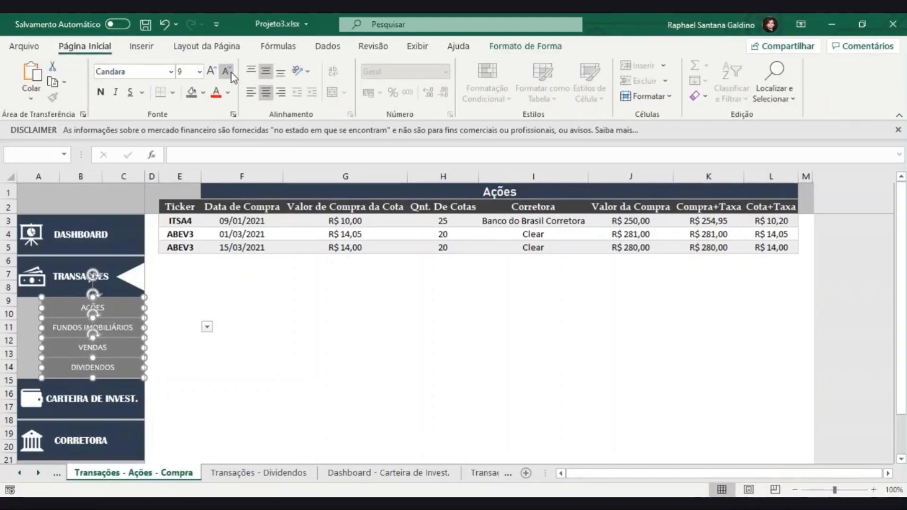
left_click(231, 72)
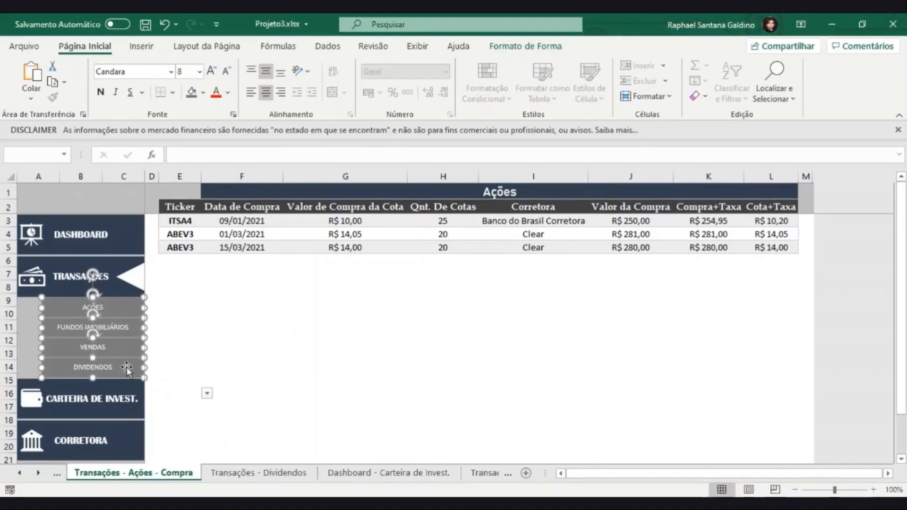
left_click(211, 71)
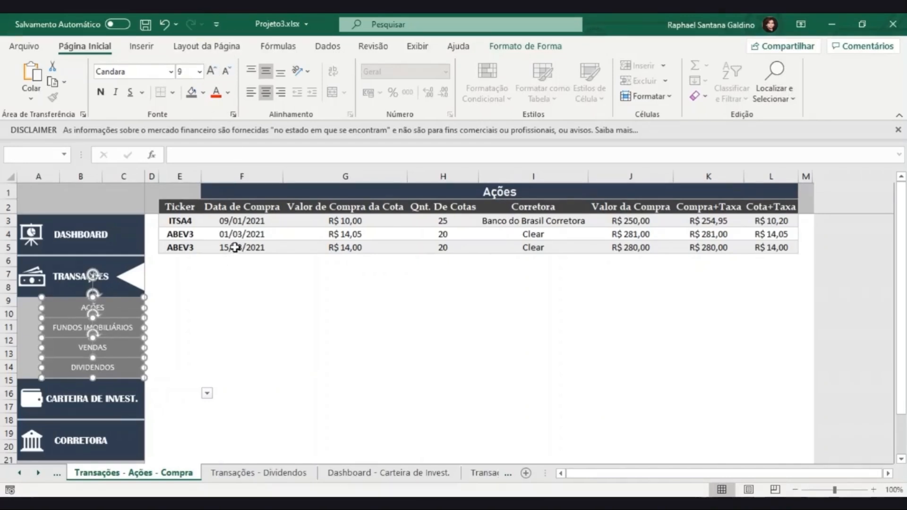
left_click(183, 326)
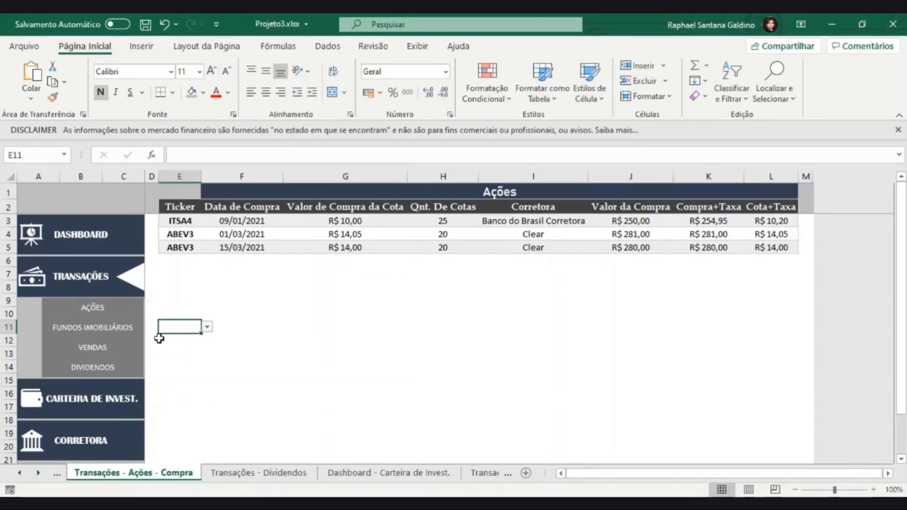
- Right-align the FUNDOS IMOBILIÁRIOS label within its submenu button
left_click(134, 328)
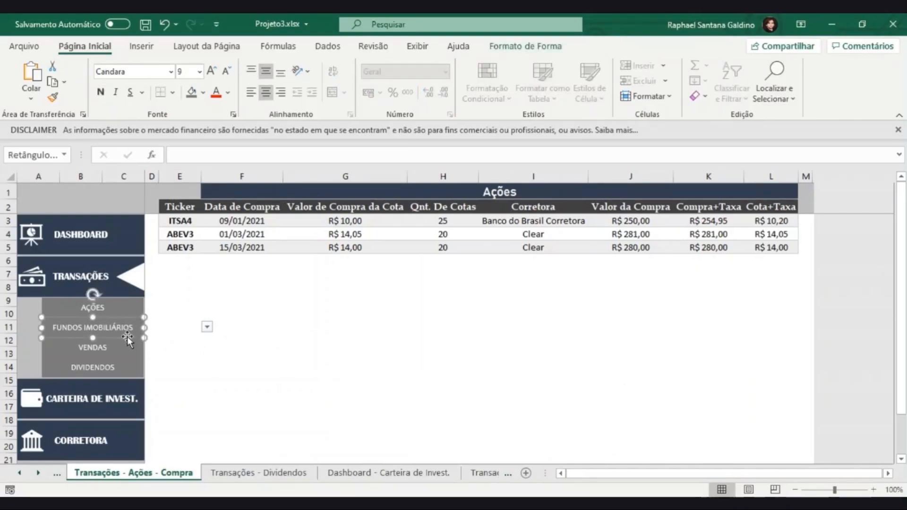
left_click(285, 95)
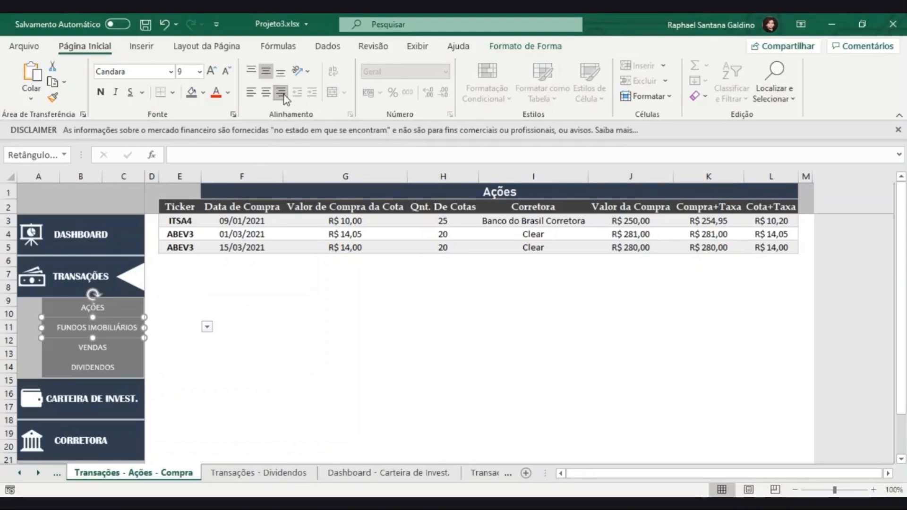
left_click(180, 366)
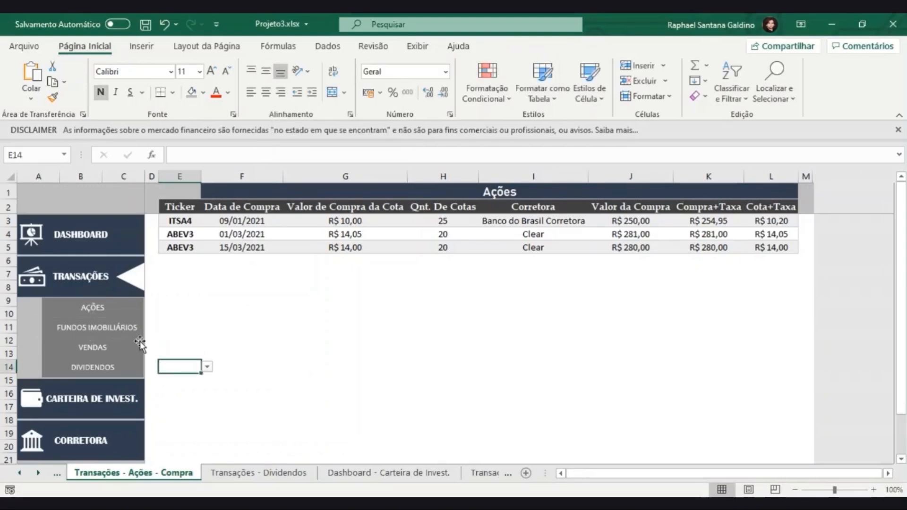
- Widen the four submenu buttons together slightly by extending their left edges outward
left_click(63, 305, "ctrl")
left_click(52, 326, "ctrl")
left_click(50, 345, "ctrl")
left_click(52, 368, "ctrl")
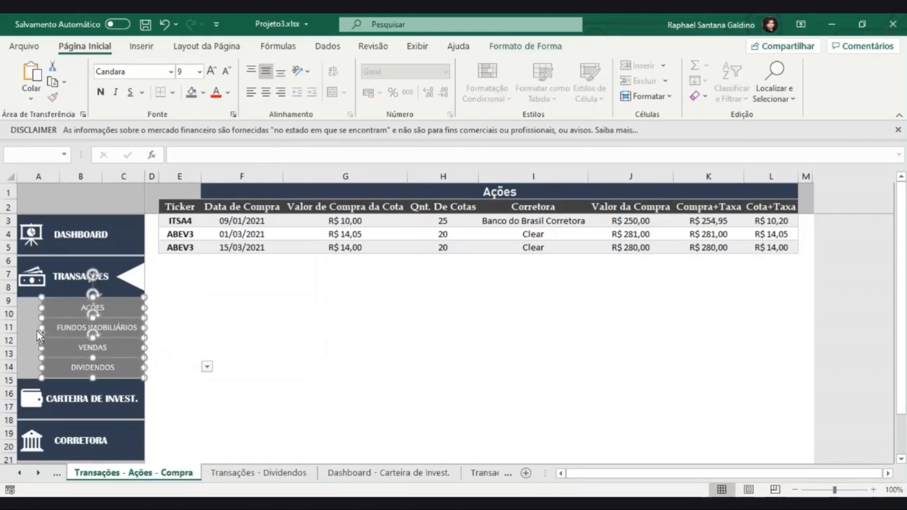
left_click_drag(41, 327, 36, 328)
left_click(175, 316)
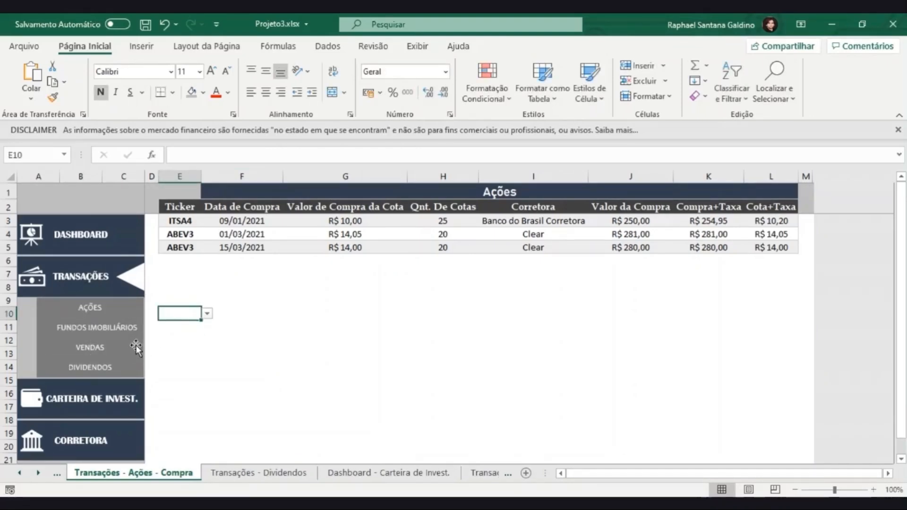
- Search the icon library for AÇÕES and then COMPUTADOR, and select the solid laptop icon
left_click(142, 46)
left_click(166, 95)
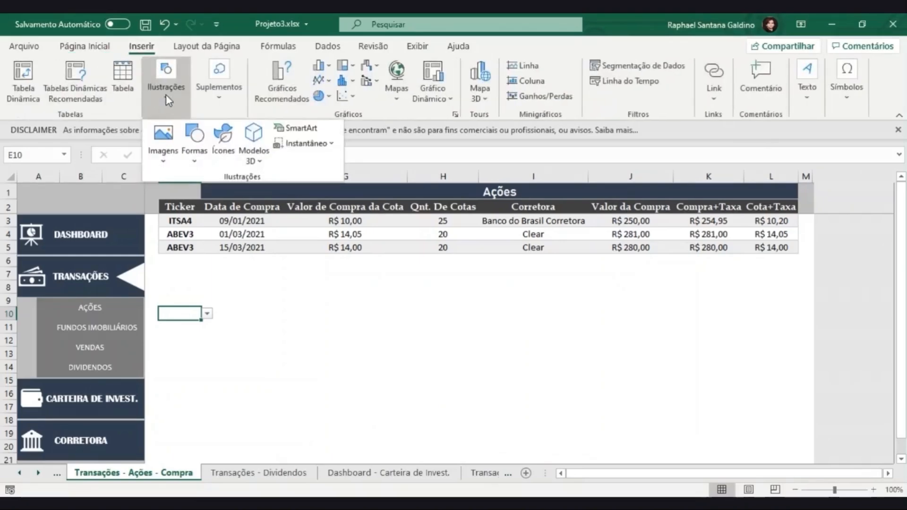
left_click(222, 141)
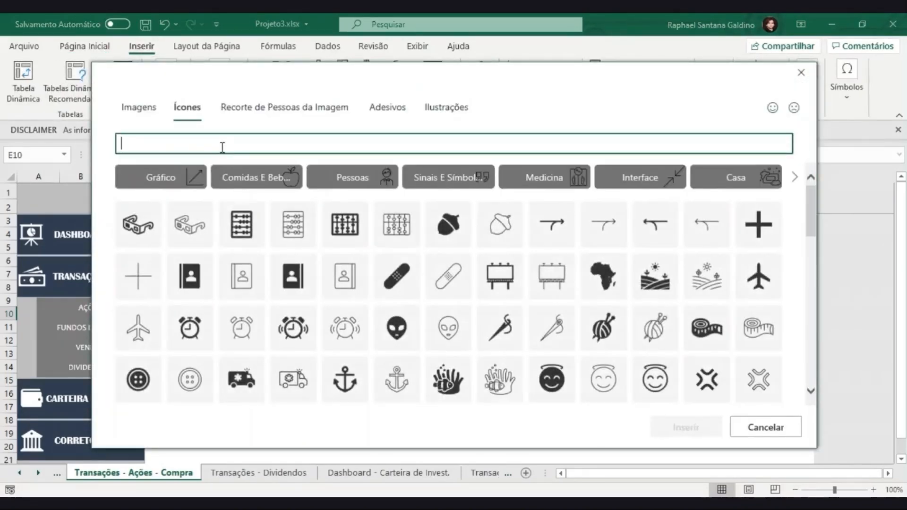
type("AÇÕES")
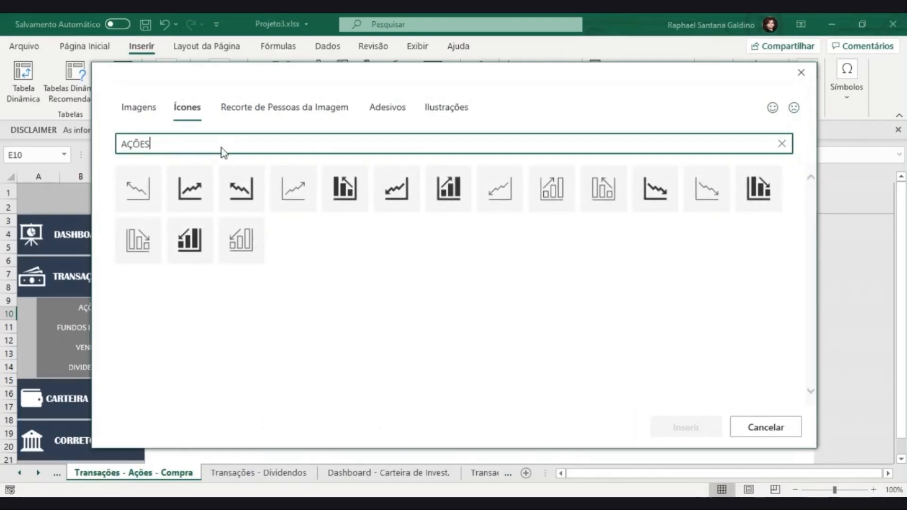
left_click_drag(224, 150, 3, 175)
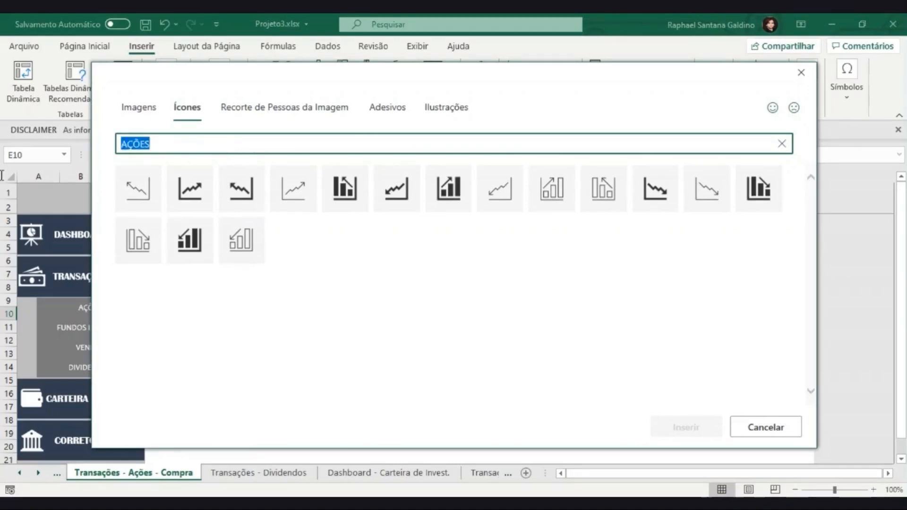
type("COMPUTADOR")
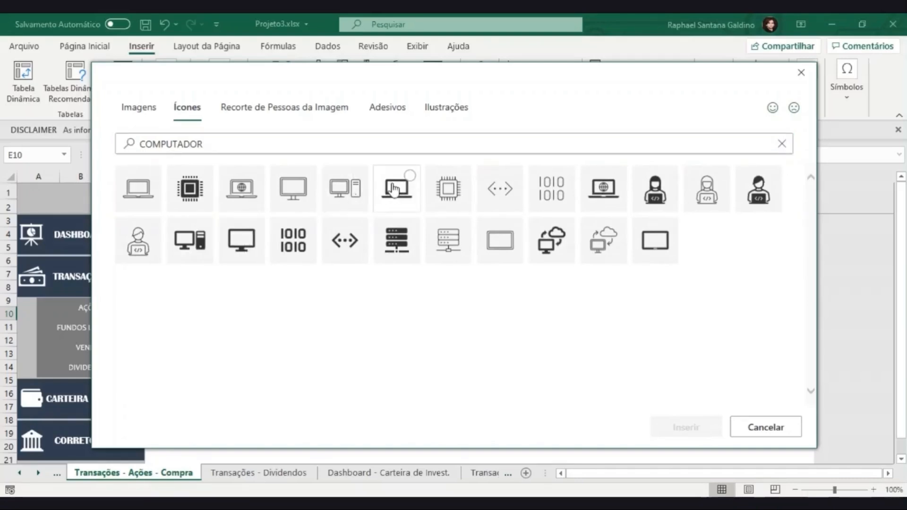
left_click(394, 189)
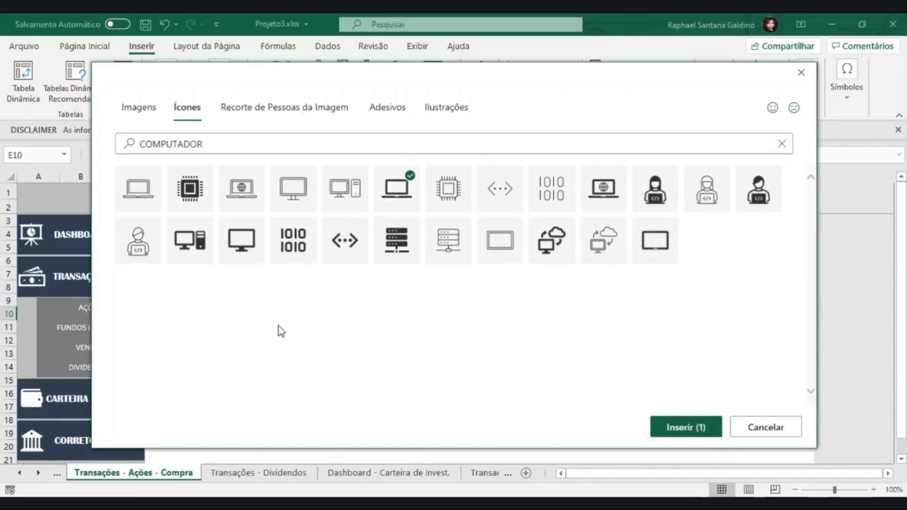
- Search the icons for fundos imobiliários and then apartamento, and add the solid icon with several buildings to the selection
left_click(227, 143)
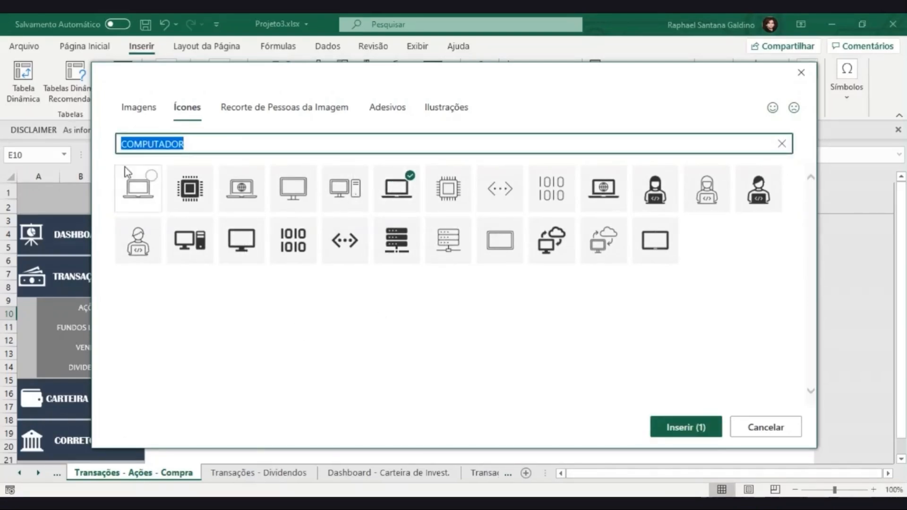
type("fundos imobiliário")
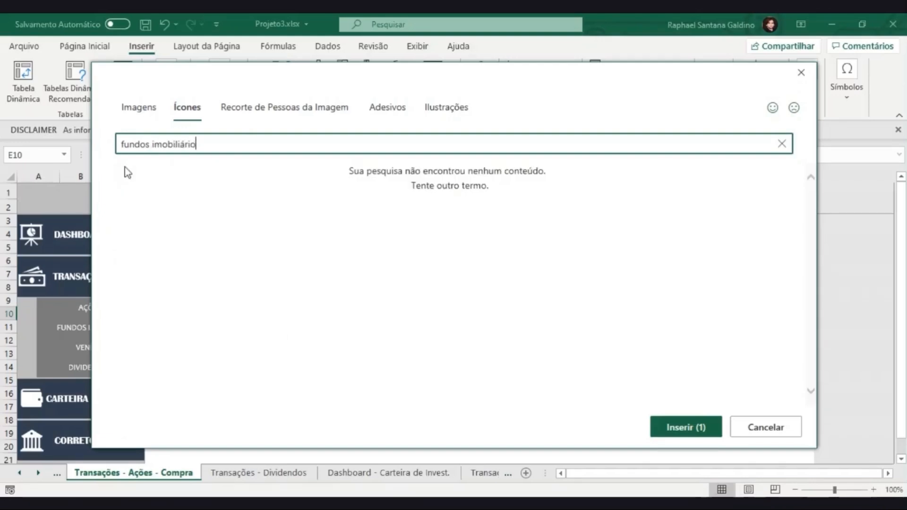
type("s")
left_click(218, 143)
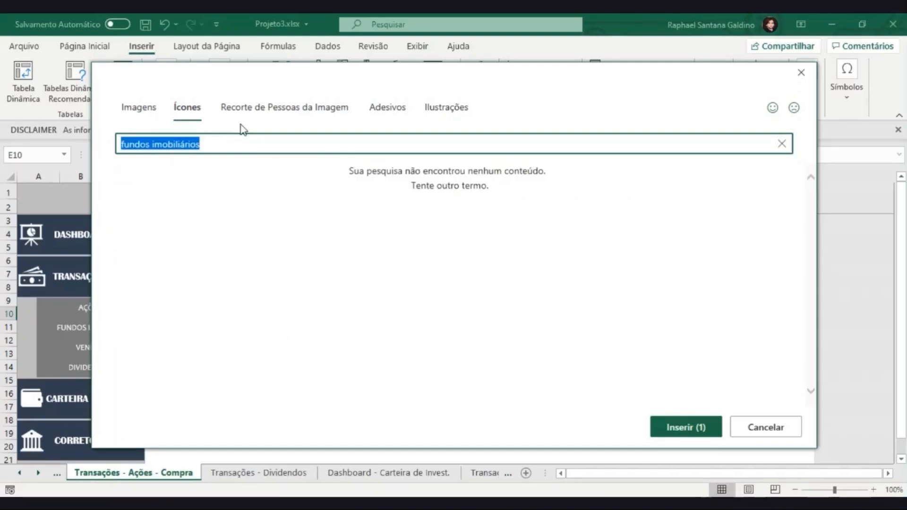
type("apartamento")
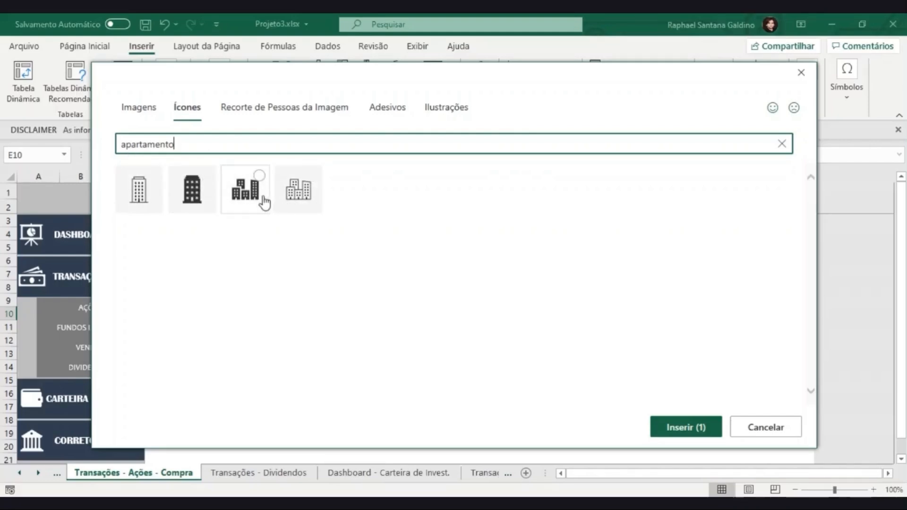
left_click(250, 201)
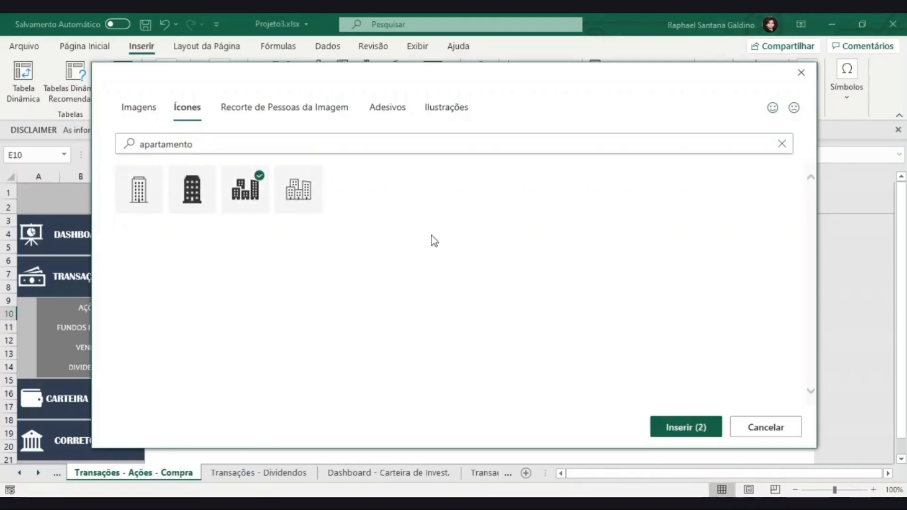
- Search the icons for vendas and then caixa, and add the solid cash register icon to the selection
left_click(297, 150)
type("vendas")
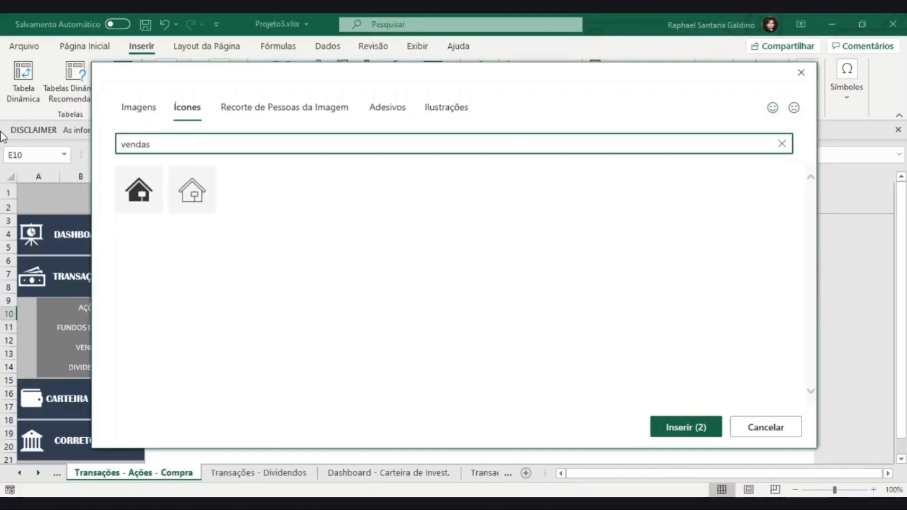
left_click_drag(180, 144, 101, 142)
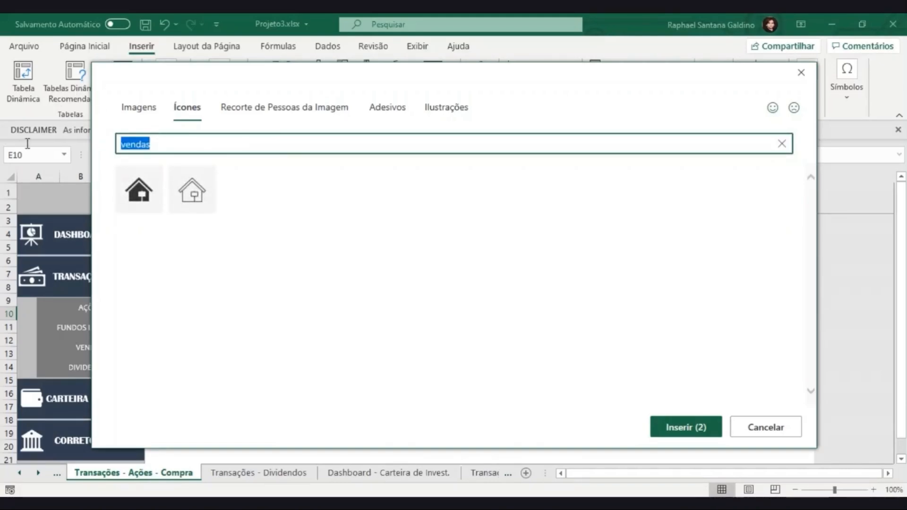
type("caixa")
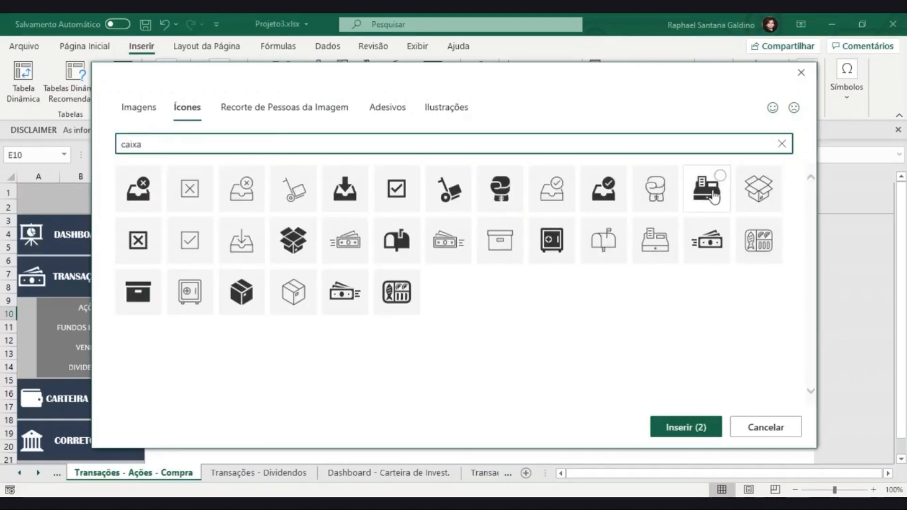
left_click(721, 189)
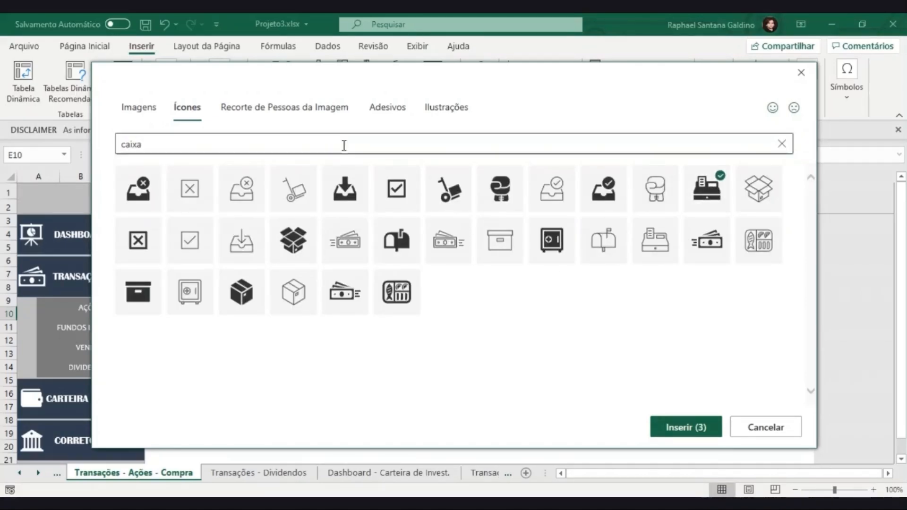
- Search the icons for dinheiro, add the solid winged banknote icon, and insert the four selected icons into the sheet
left_click_drag(324, 144, 1, 144)
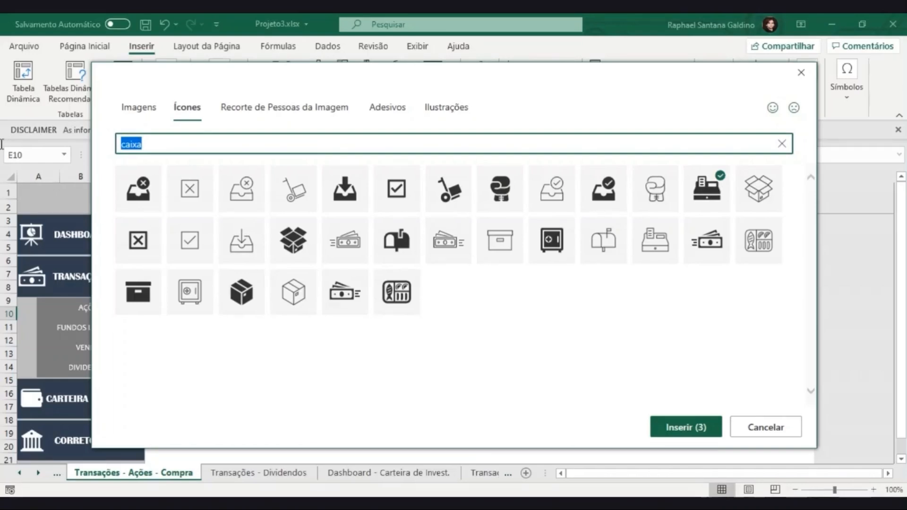
type("dinheiro")
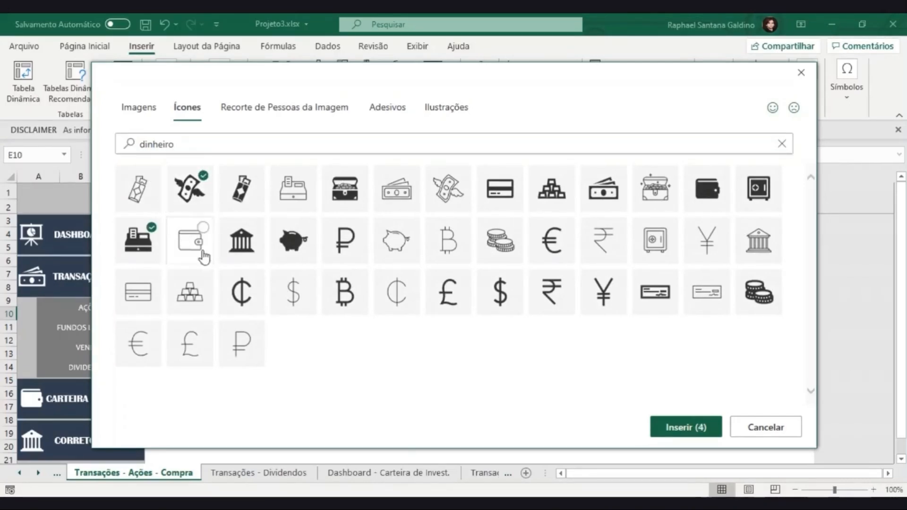
left_click(696, 428)
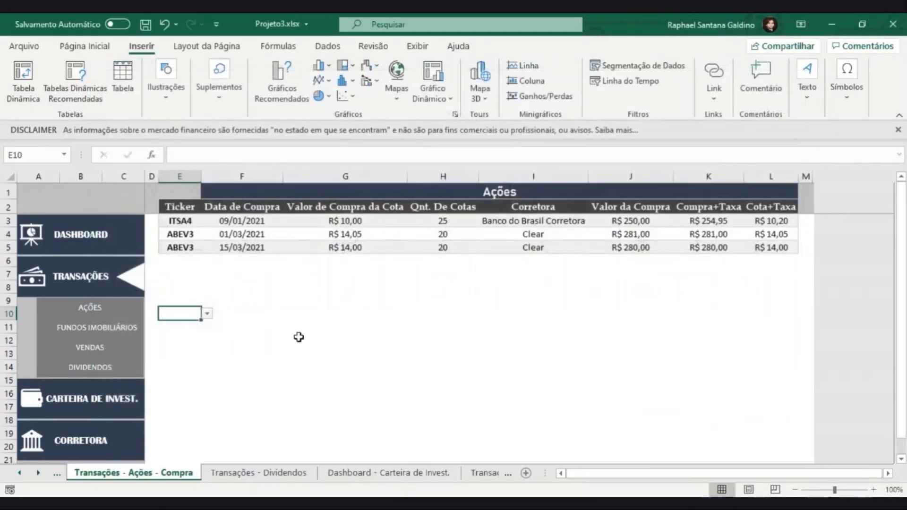
- Spread the overlapping inserted icons apart in the empty area below the Ações table
left_click_drag(217, 362, 232, 402)
left_click(242, 378)
left_click(245, 321)
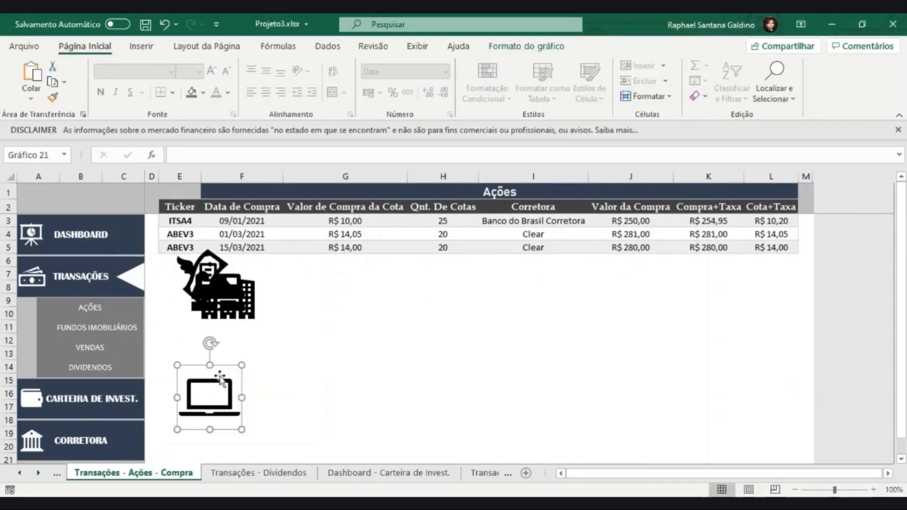
left_click_drag(245, 303, 274, 393)
- Shrink the four icons to about 0,71 cm and place the winged banknote beside the DIVIDENDOS label
left_click_drag(213, 288, 50, 367)
left_click(263, 333, "ctrl")
left_click(265, 385, "ctrl")
left_click(220, 399, "ctrl")
left_click(221, 302)
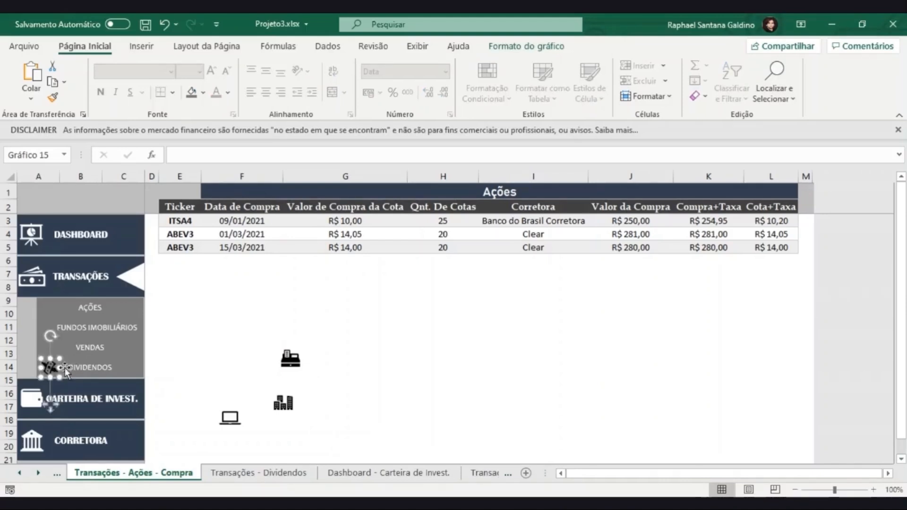
- Set the winged banknote icon's height to 0,75 cm and deselect it
left_click(527, 46)
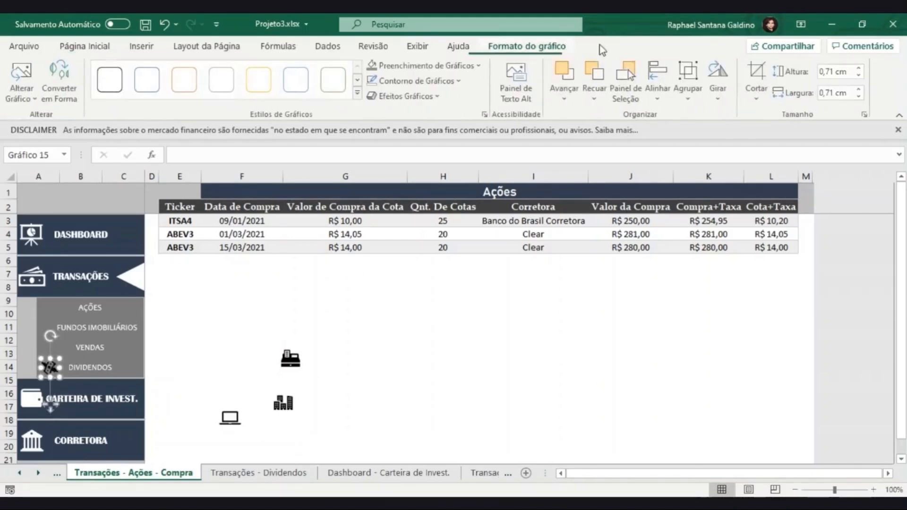
double_click(835, 71)
type("0,")
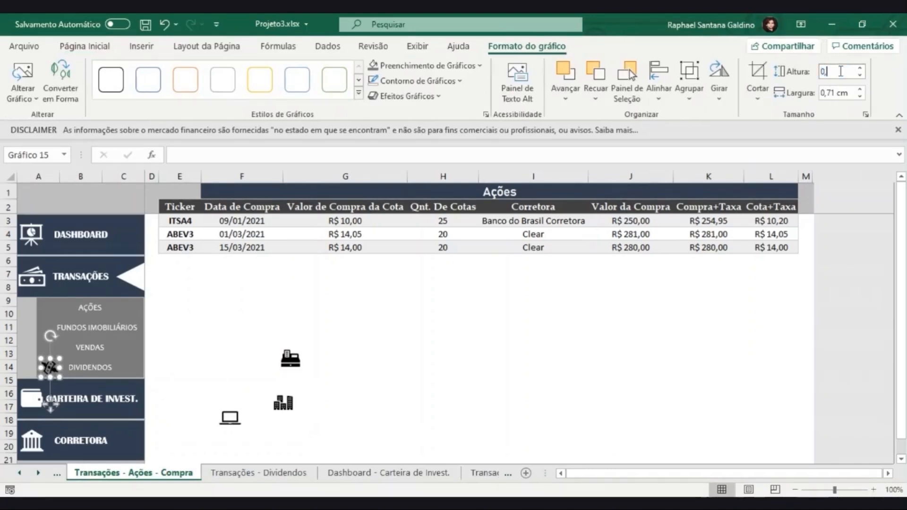
type("75")
key("Return")
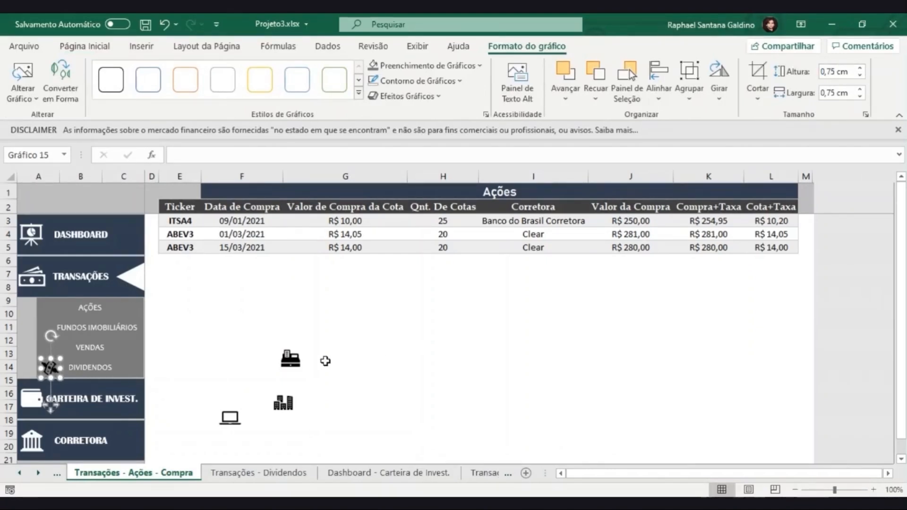
left_click(237, 353)
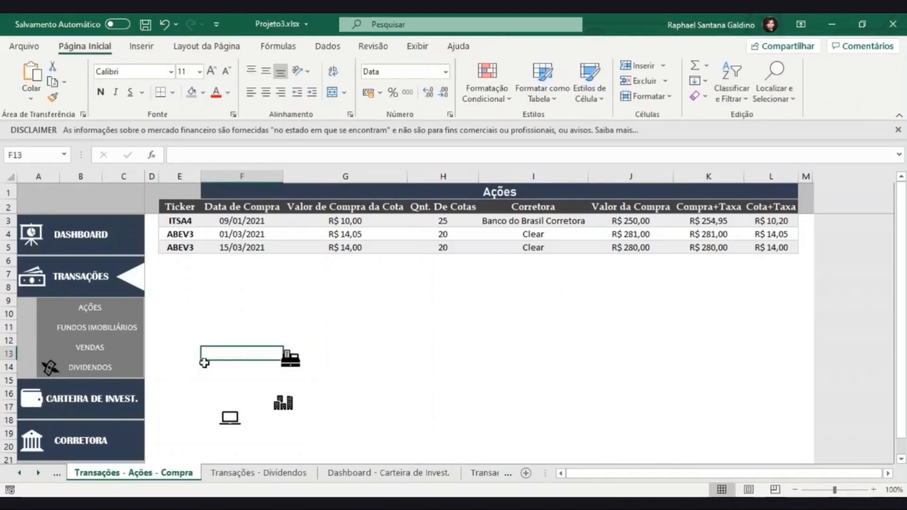
- Set the height of the cash register, buildings and laptop icons to 0,75 cm
left_click(288, 359)
left_click(283, 403, "ctrl")
left_click(239, 418, "ctrl")
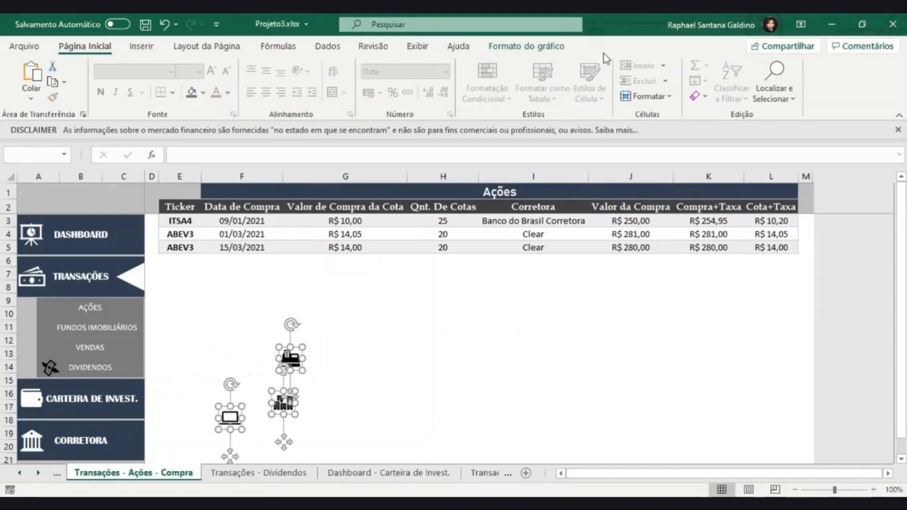
left_click(526, 46)
left_click(854, 72)
type("0,75")
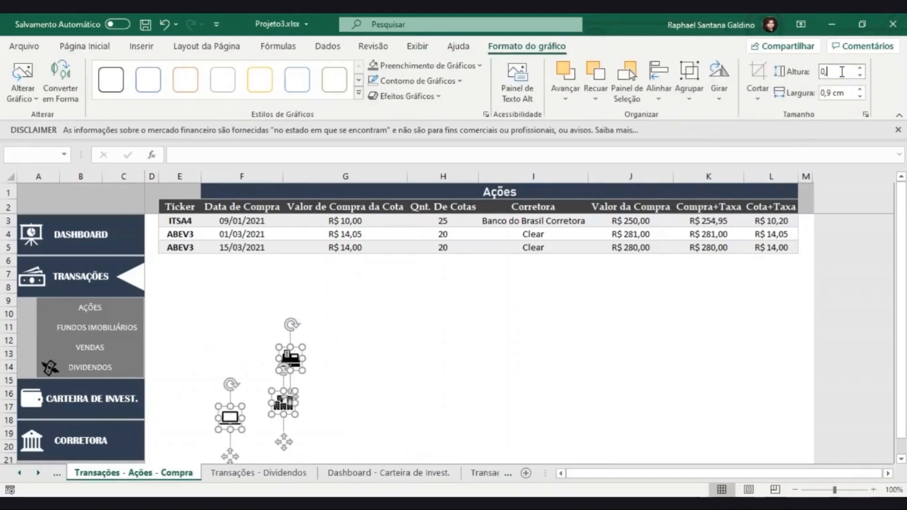
key("Return")
left_click(339, 356)
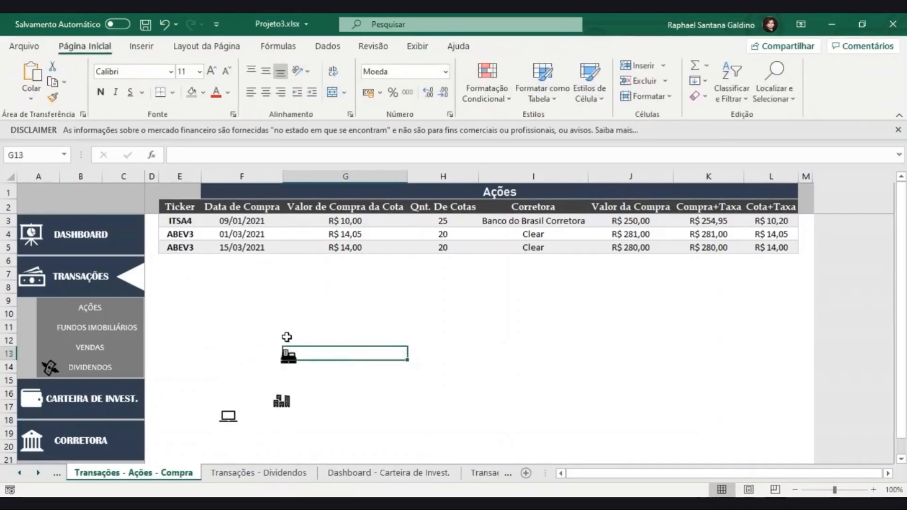
- Place the cash register icon beside VENDAS, the buildings icon beside FUNDOS IMOBILIÁRIOS and the laptop icon beside AÇÕES
left_click_drag(288, 357, 47, 349)
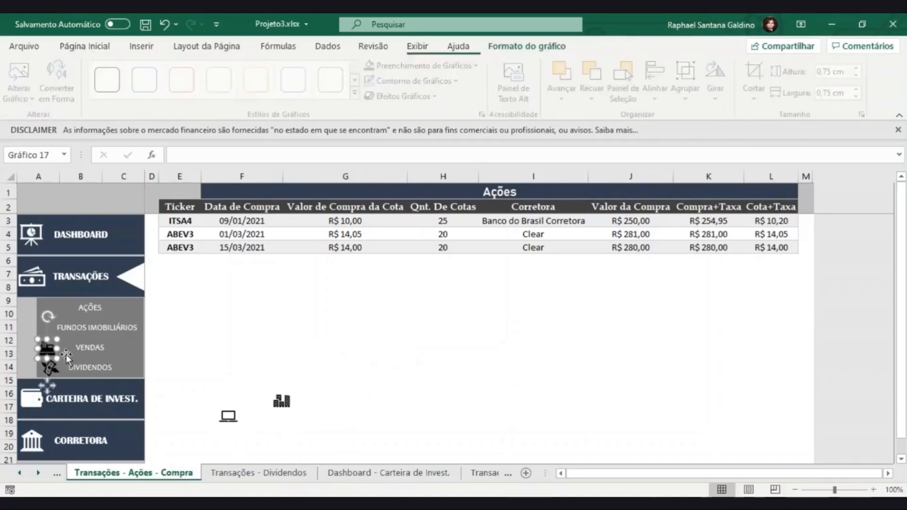
left_click_drag(282, 401, 50, 327)
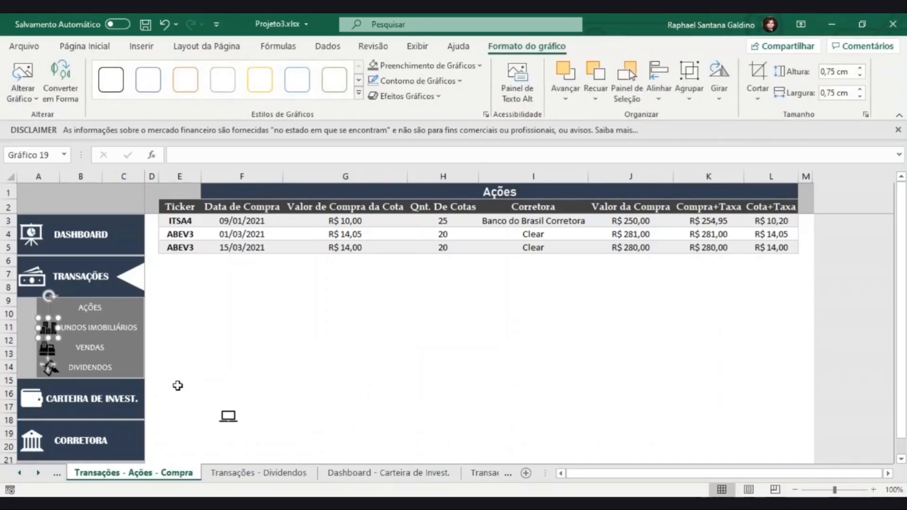
left_click_drag(227, 415, 46, 308)
left_click(58, 333)
left_click(180, 340)
- Align the four submenu icons under TRANSAÇÕES to the left
left_click(53, 367)
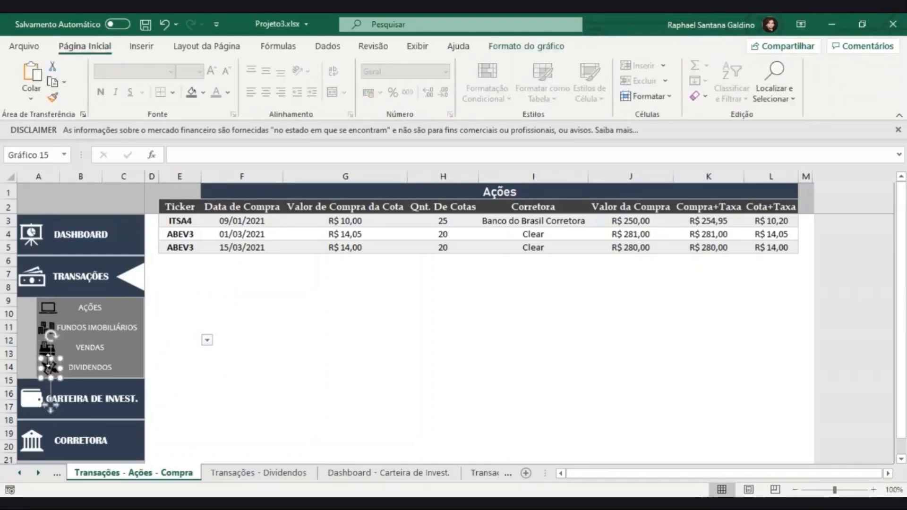
left_click(48, 350, "ctrl")
left_click(46, 328, "ctrl")
left_click(41, 306, "ctrl")
left_click(32, 278, "ctrl")
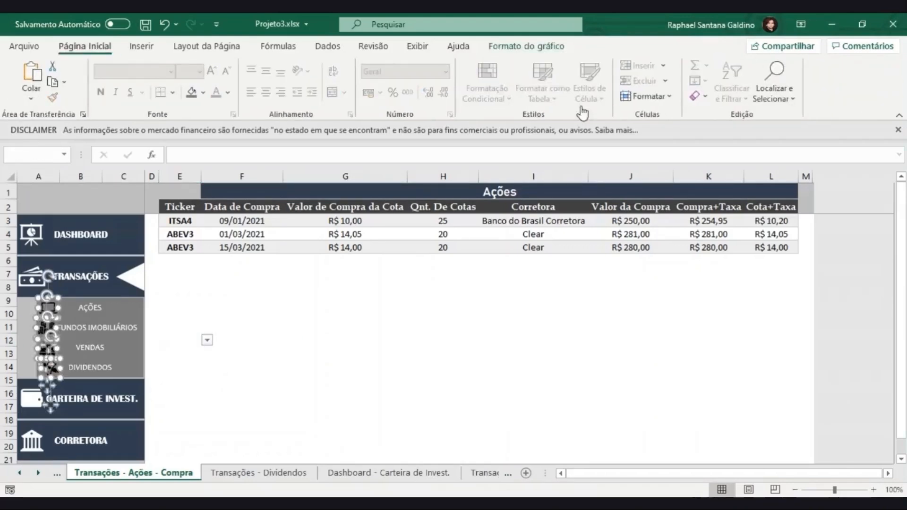
left_click(527, 45)
left_click(659, 90)
left_click(702, 117)
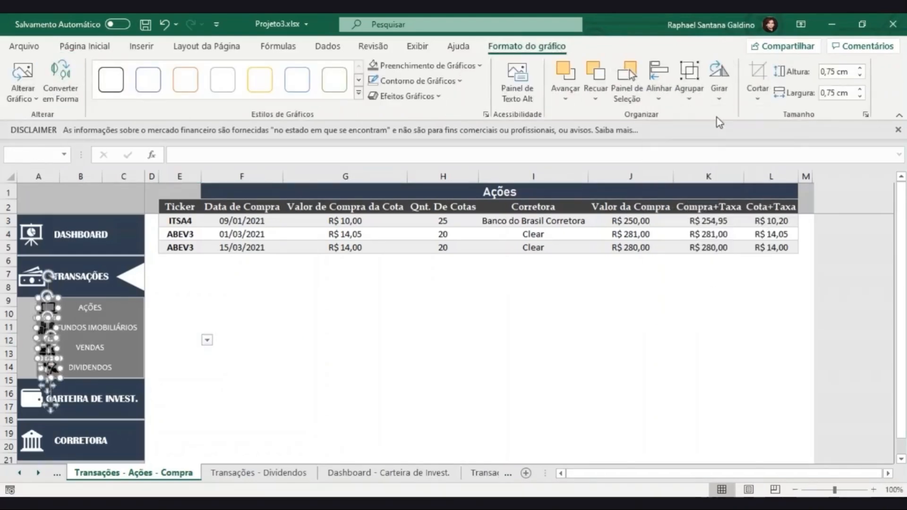
- Fill the four submenu icons with white
left_click(434, 82)
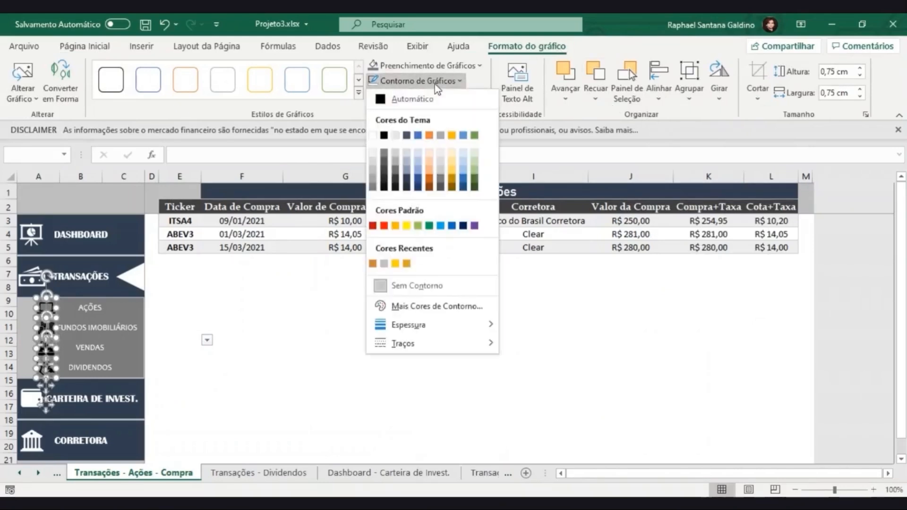
left_click(431, 66)
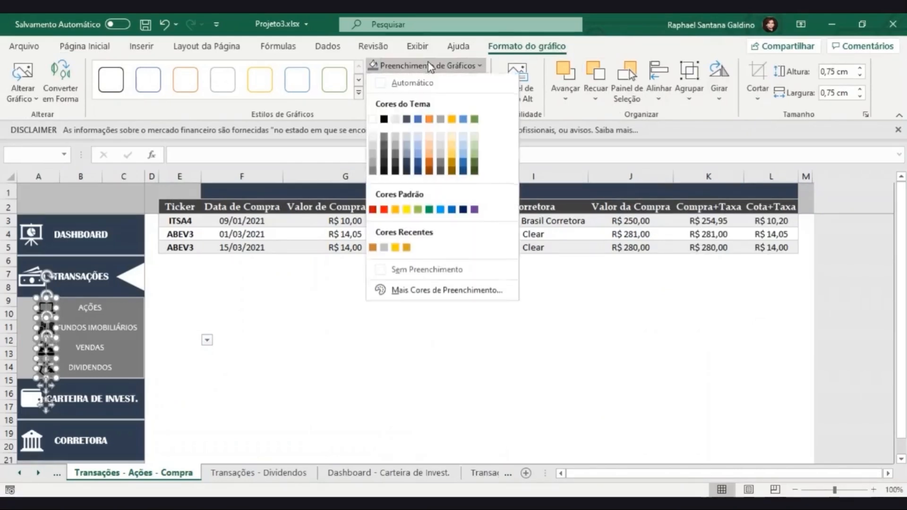
left_click(373, 121)
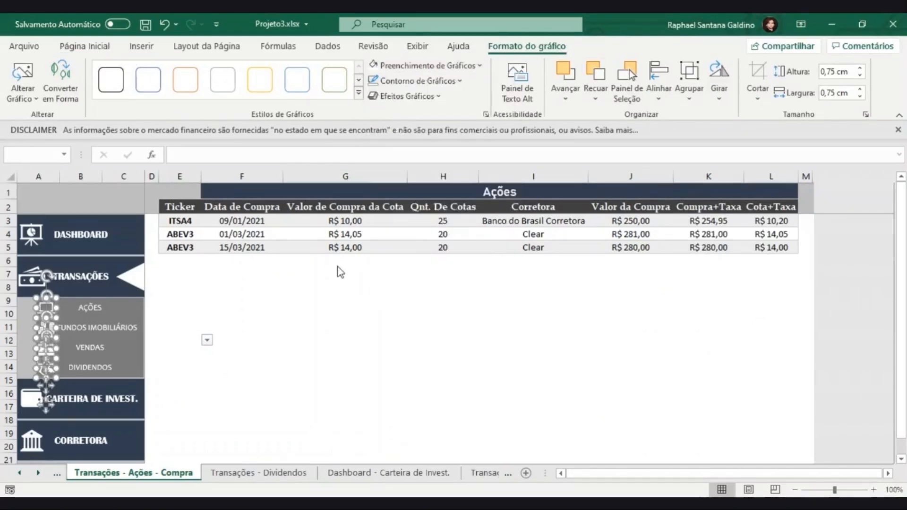
left_click(307, 338)
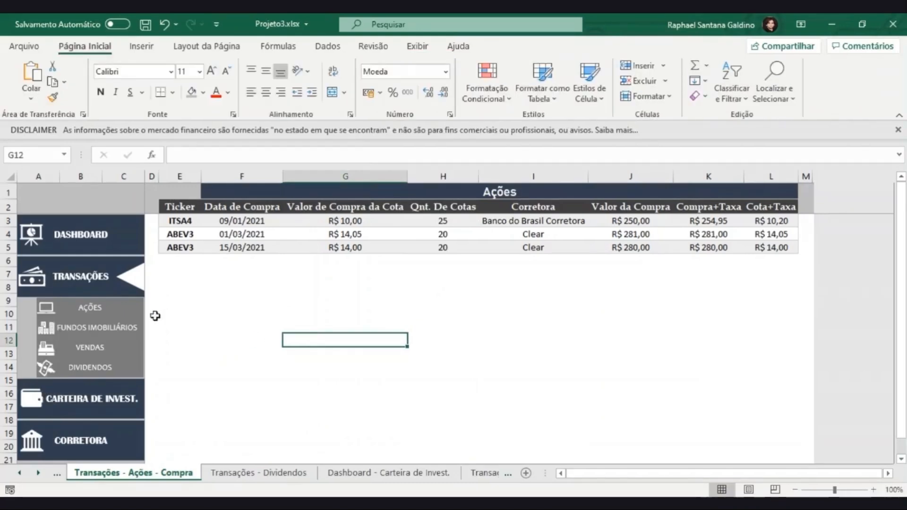
- Make the labels of the AÇÕES, FUNDOS IMOBILIÁRIOS, VENDAS and DIVIDENDOS buttons bold
left_click(115, 307, "ctrl")
left_click(106, 328, "ctrl")
left_click(104, 348, "ctrl")
left_click(102, 367, "ctrl")
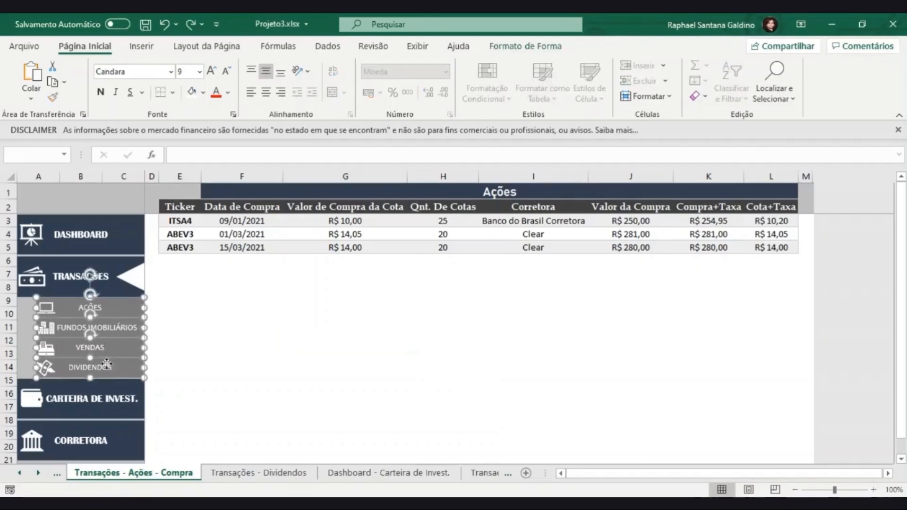
left_click(106, 94)
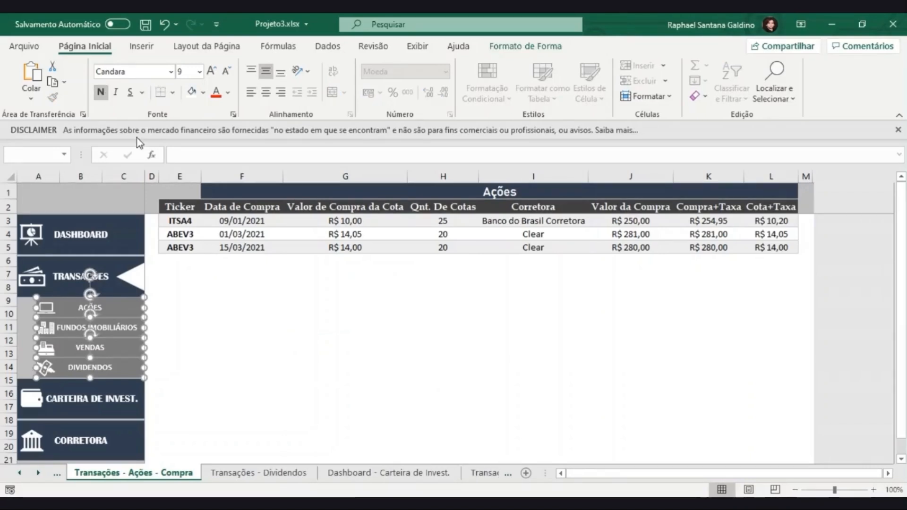
left_click(202, 327)
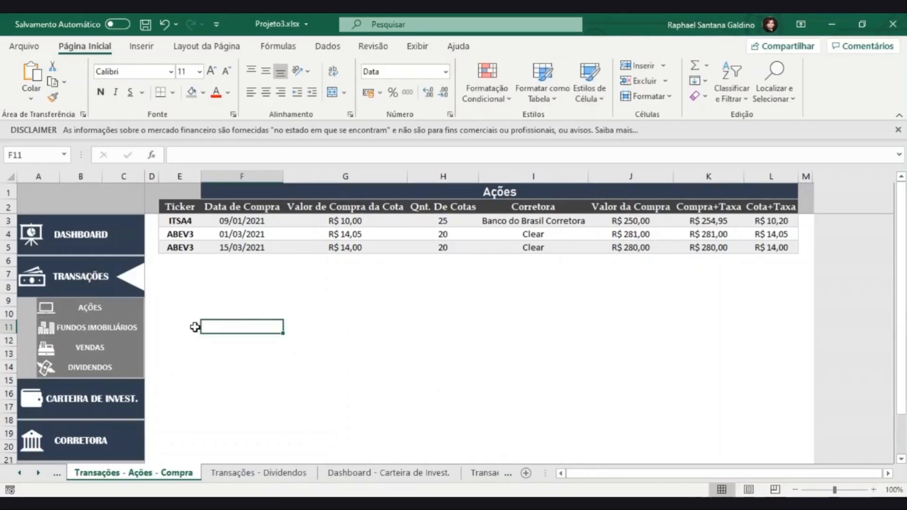
- Give the AÇÕES submenu button a white fill and black text
left_click(102, 307, "ctrl")
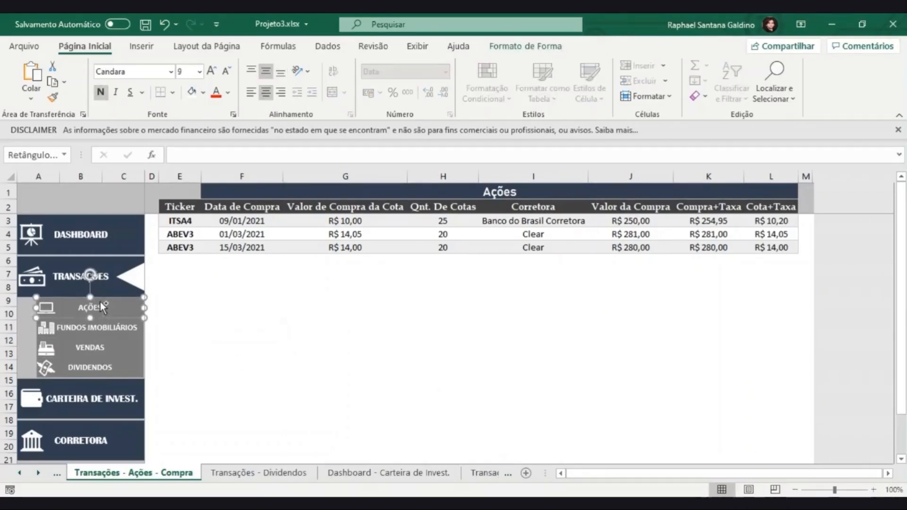
left_click(203, 93)
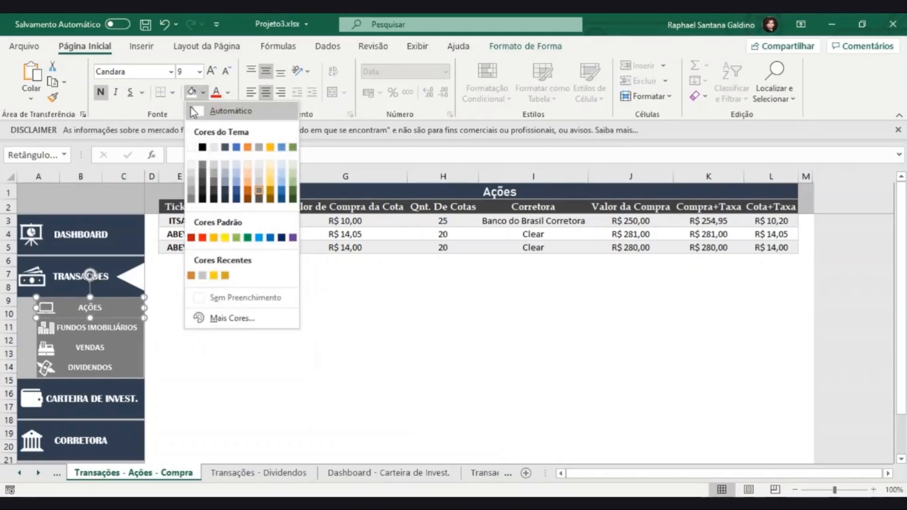
left_click(198, 112)
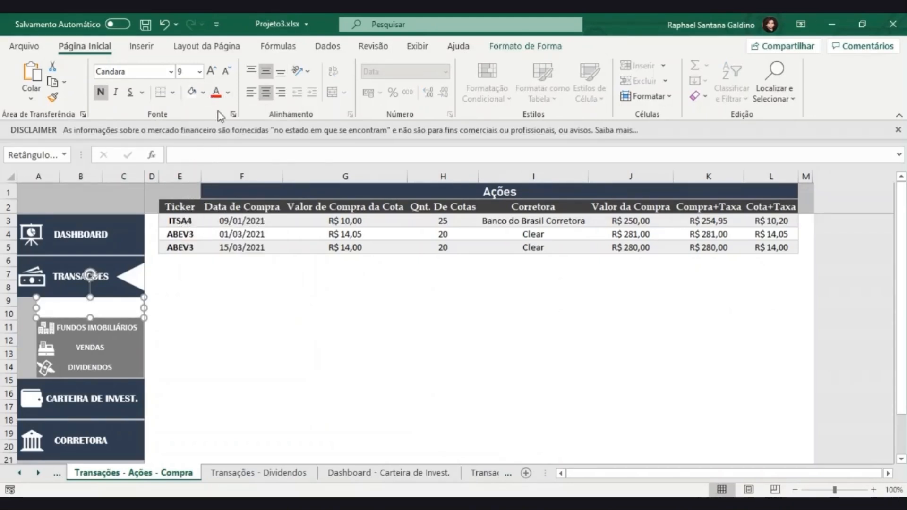
left_click(231, 93)
left_click(227, 147)
left_click(182, 327)
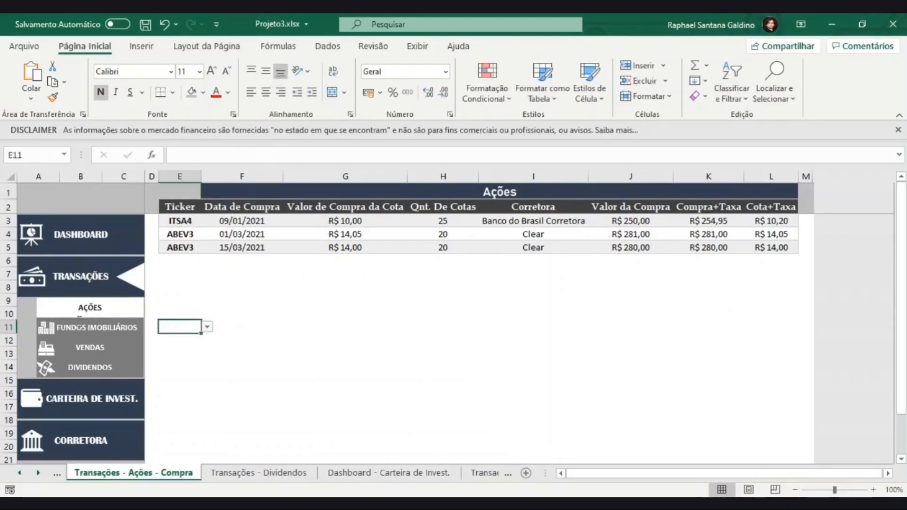
- Fill the laptop icon beside AÇÕES with black
left_click(47, 307)
left_click(565, 47)
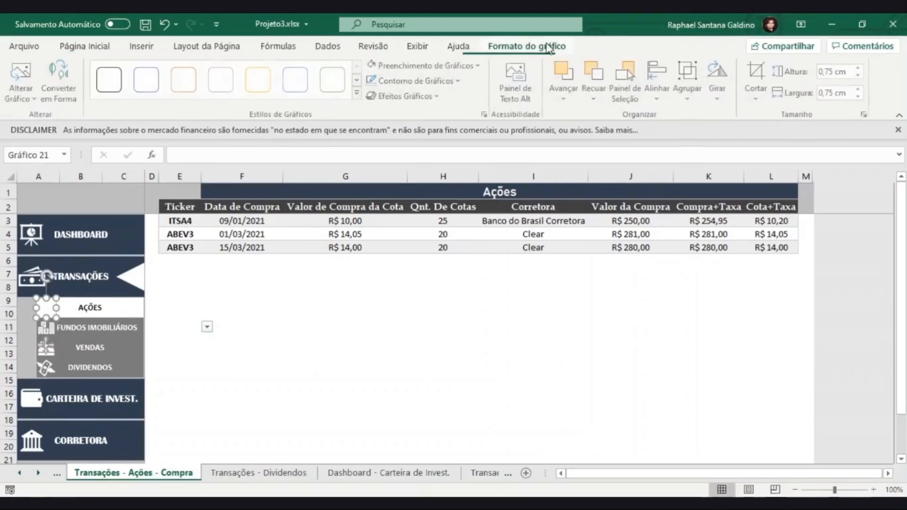
left_click(427, 65)
left_click(392, 115)
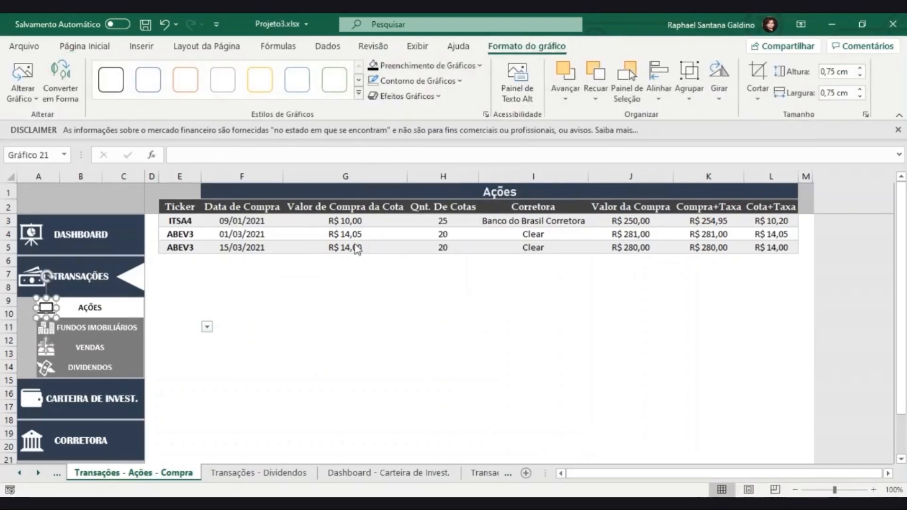
left_click(242, 393)
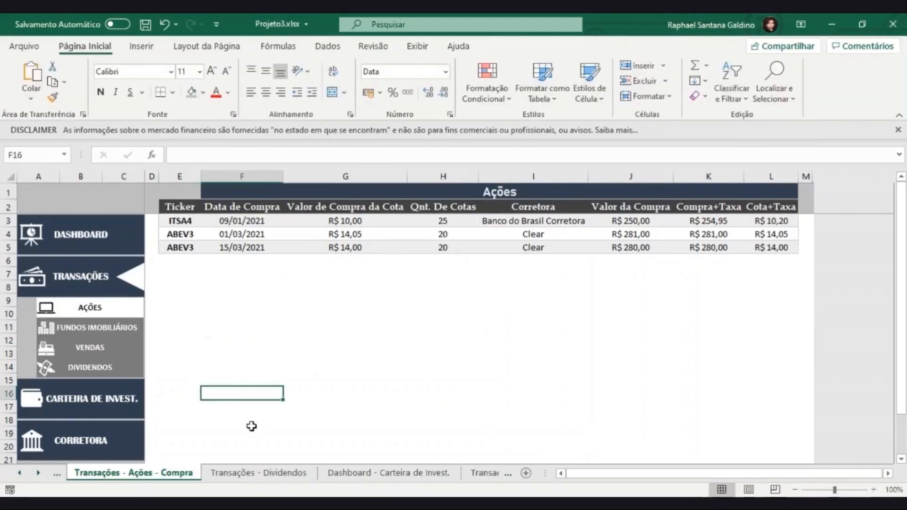
- Hyperlink the AÇÕES button to the 'Transações - Ações - Compra' sheet in this document
left_click(111, 309)
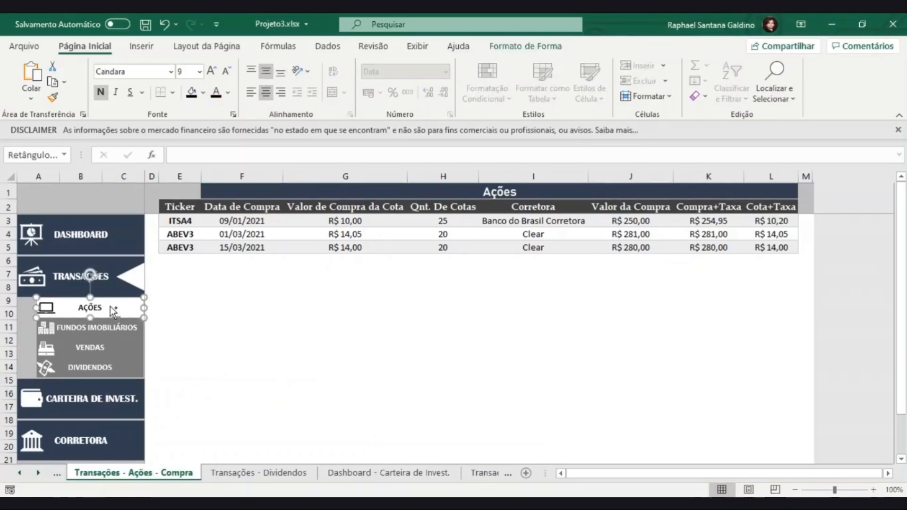
key("ctrl+k")
left_click(336, 225)
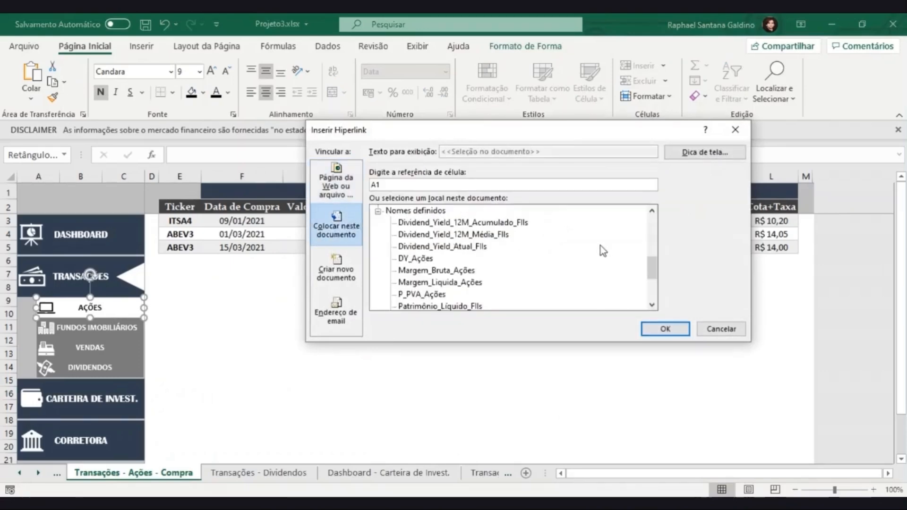
scroll(603, 251, "up", 6)
double_click(463, 251)
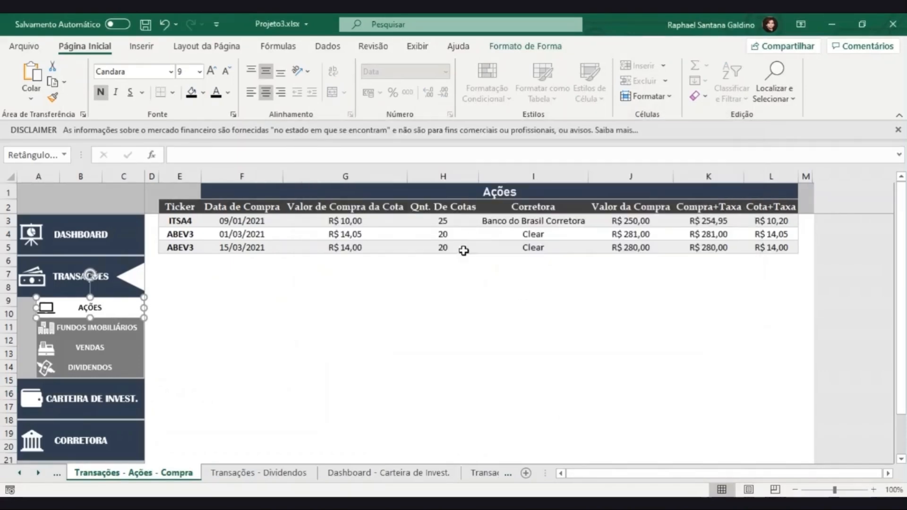
- Hyperlink the laptop icon beside AÇÕES to the 'Transações - Ações - Compra' sheet
left_click(47, 307)
key("ctrl+k")
scroll(647, 246, "up", 6)
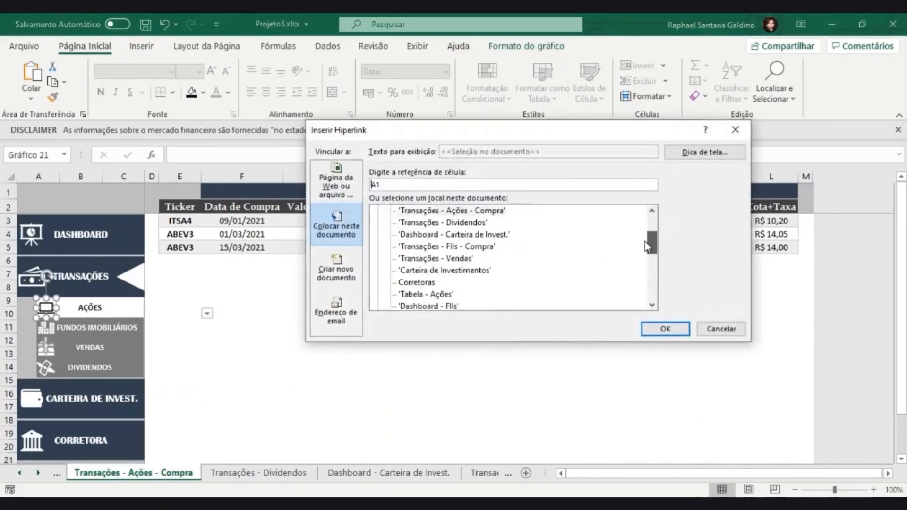
scroll(650, 245, "up", 1)
double_click(456, 234)
- Hyperlink the FUNDOS IMOBILIÁRIOS button to the 'Transações - FIIs - Compra' sheet
left_click(90, 327)
key("ctrl+k")
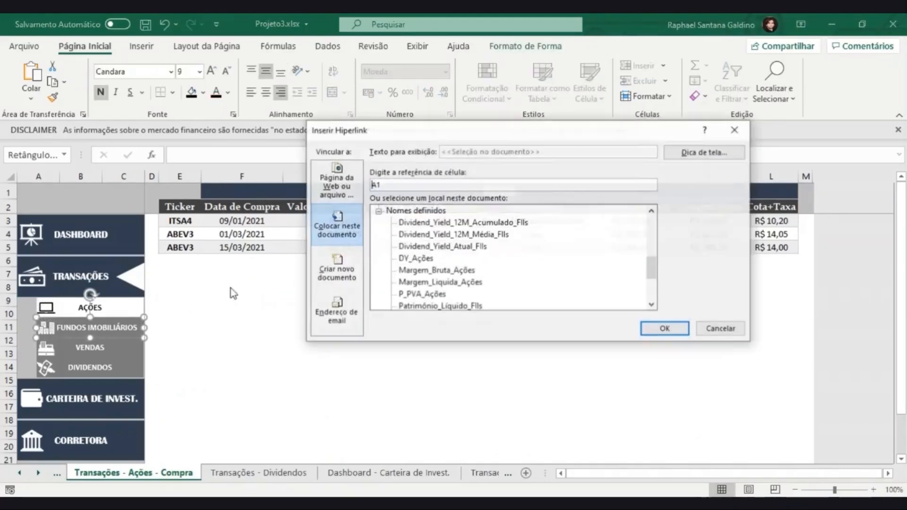
scroll(651, 265, "up", 6)
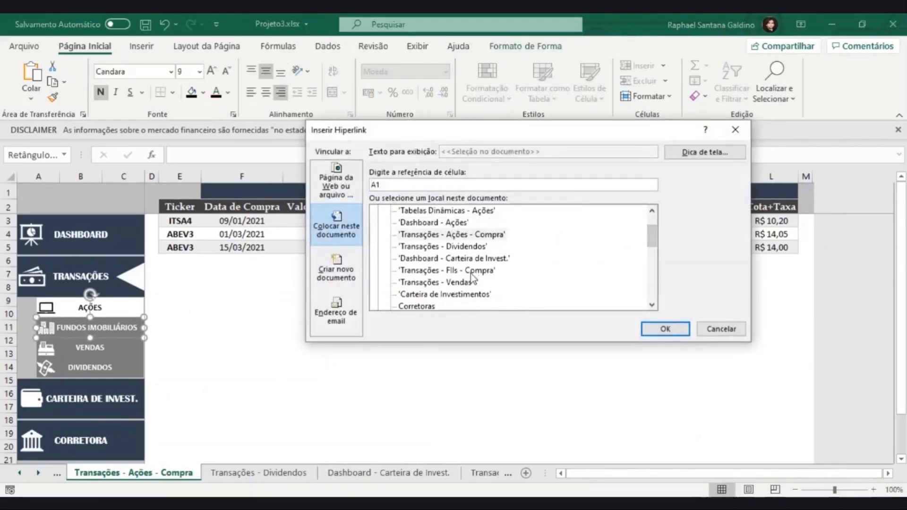
double_click(471, 271)
left_click(314, 350)
- Hyperlink the buildings icon beside FUNDOS IMOBILIÁRIOS to the 'Transações - FIIs - Compra' sheet
left_click(46, 327)
key("ctrl+k")
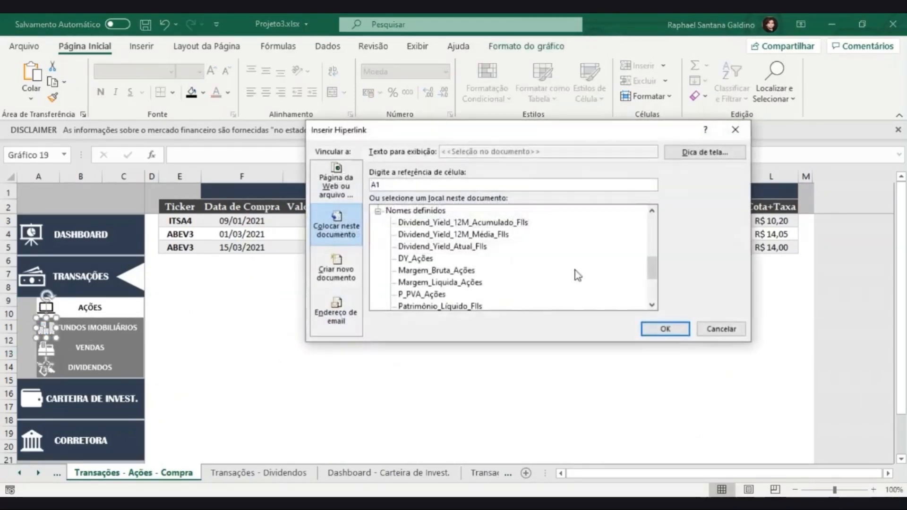
left_click_drag(654, 270, 657, 244)
double_click(464, 245)
left_click(182, 341)
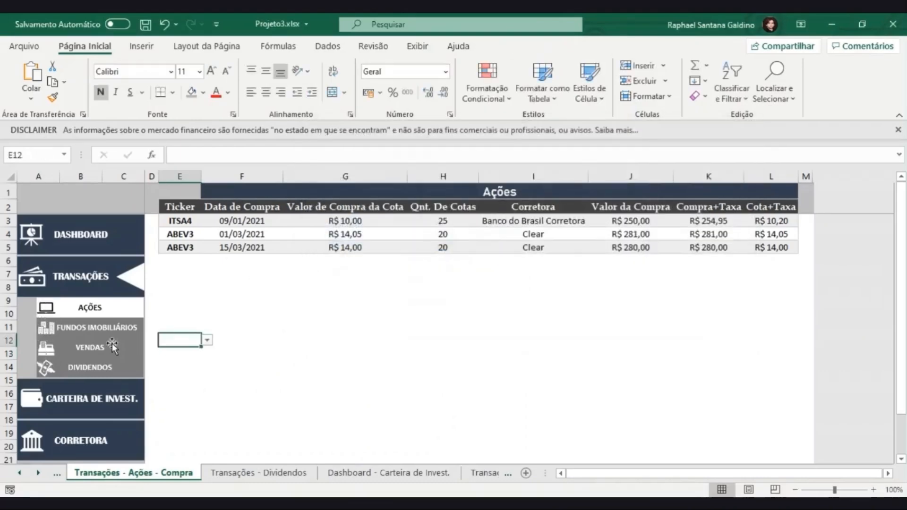
- Hyperlink the VENDAS button to the 'Transações - Vendas' sheet
left_click(112, 343)
key("ctrl+k")
left_click_drag(655, 267, 654, 244)
left_click(463, 259)
left_click(665, 329)
left_click(241, 380)
- Hyperlink the cash register icon beside VENDAS to the 'Transações - Vendas' sheet
left_click(45, 350)
key("ctrl+k")
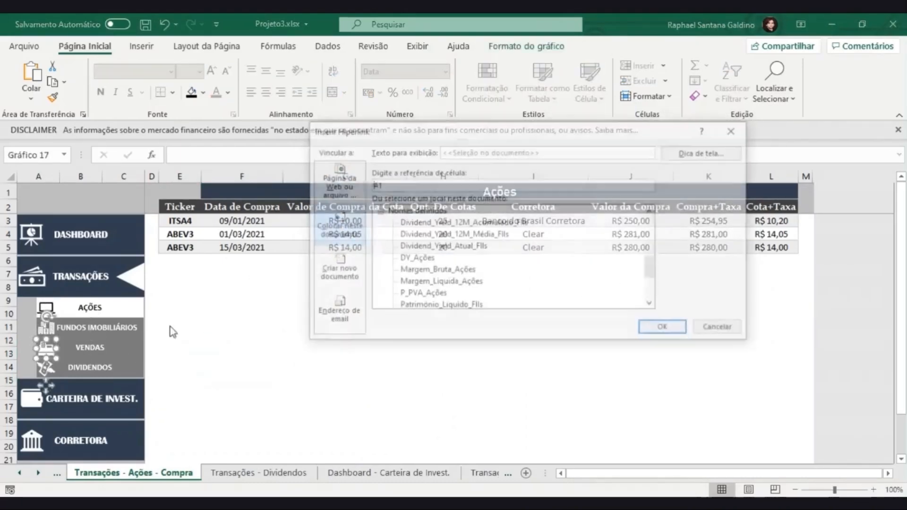
scroll(644, 252, "up", 5)
left_click(437, 247)
left_click(666, 329)
left_click(242, 368)
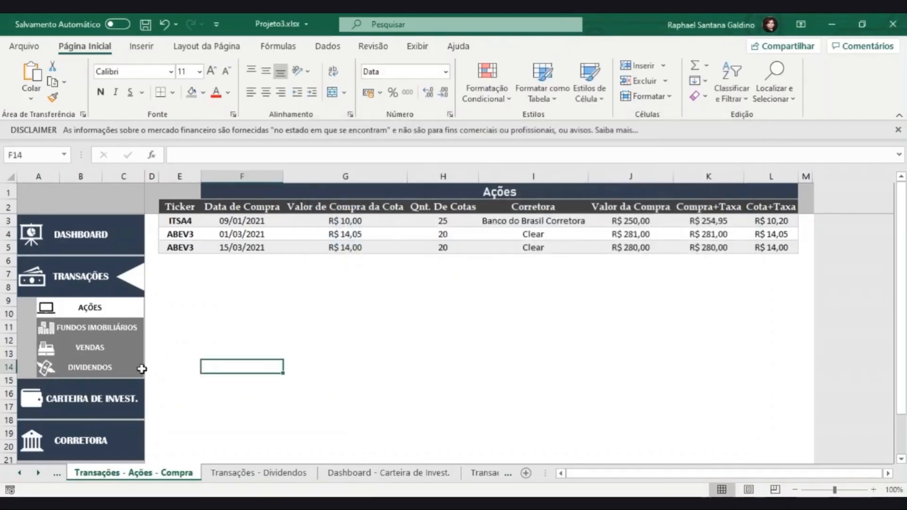
- Hyperlink the DIVIDENDOS button to the 'Transações - Dividendos' sheet
left_click(113, 368)
key("ctrl+k")
scroll(644, 281, "up", 4)
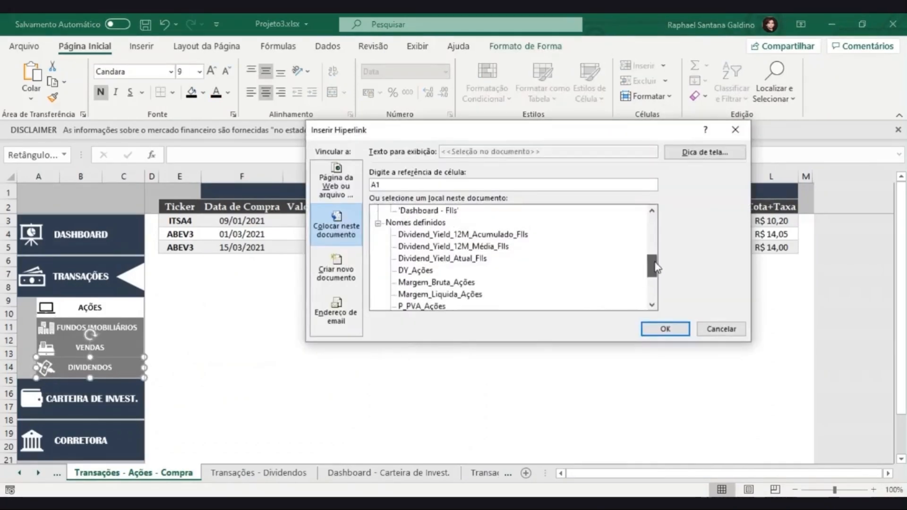
left_click_drag(657, 238, 655, 232)
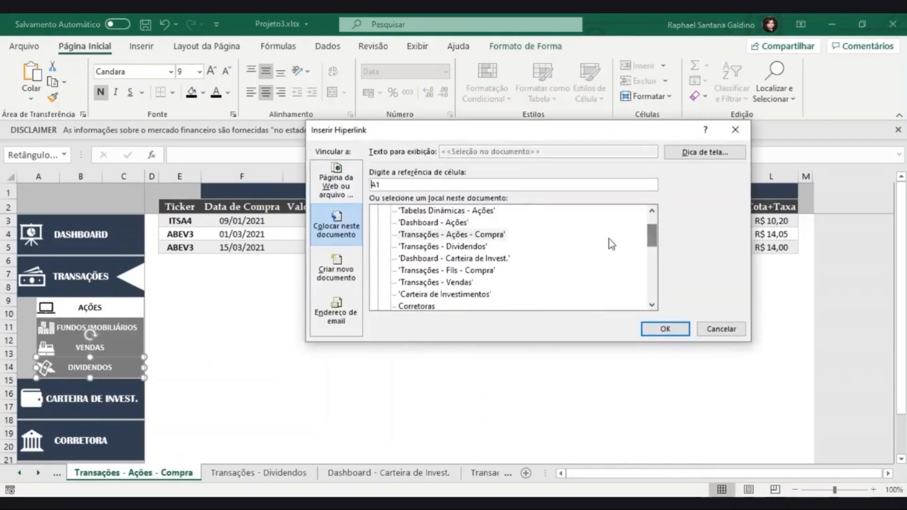
double_click(458, 247)
left_click(182, 381)
- Hyperlink the money icon beside DIVIDENDOS to the 'Transações - Dividendos' sheet
left_click(41, 370)
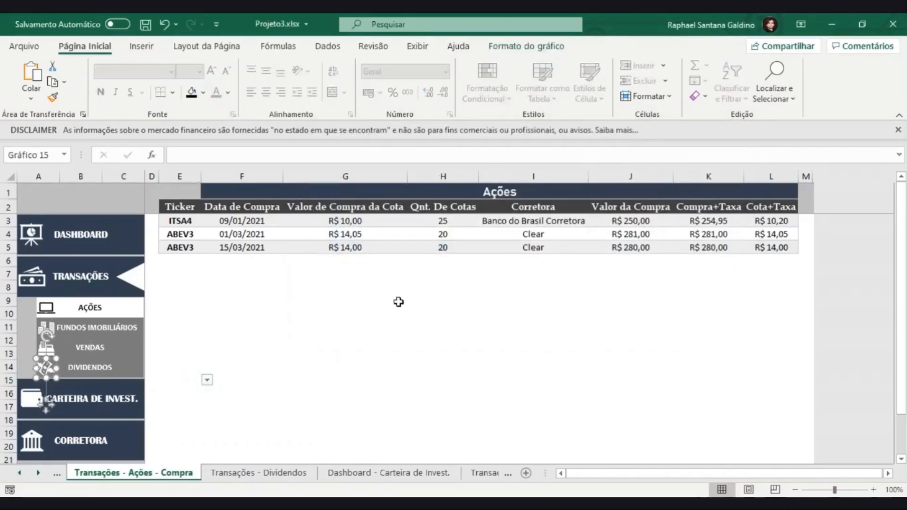
key("ctrl+k")
left_click_drag(653, 279, 654, 251)
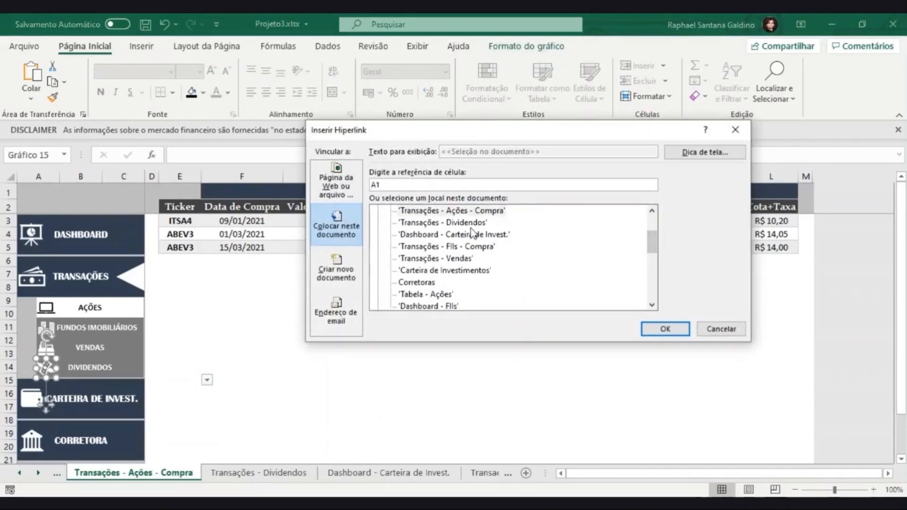
double_click(442, 222)
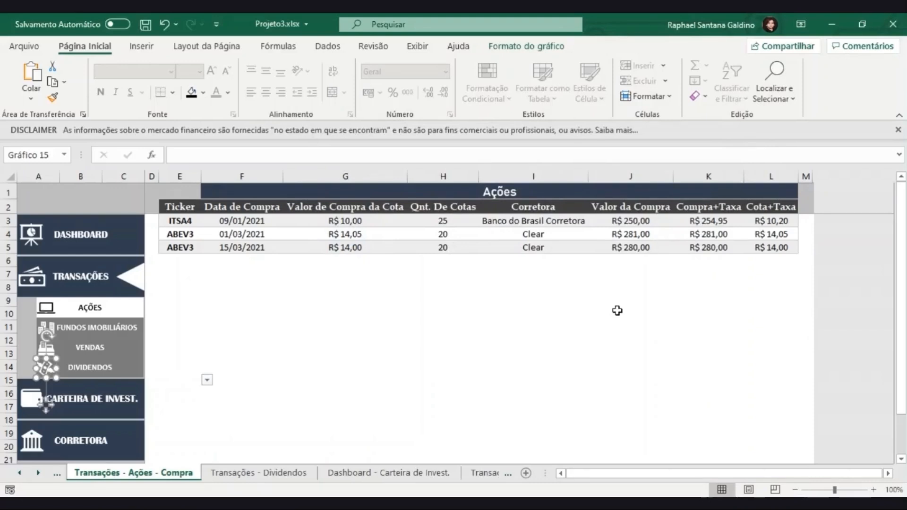
left_click(401, 303)
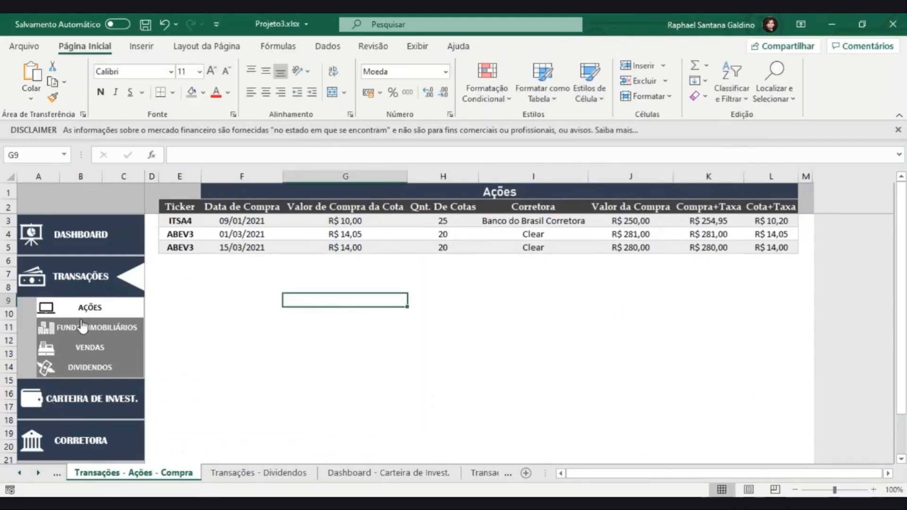
- Copy the four TRANSAÇÕES submenu buttons with their icons from the 'Transações - Ações - Compra' sheet
left_click(86, 306)
left_click(47, 311, "ctrl")
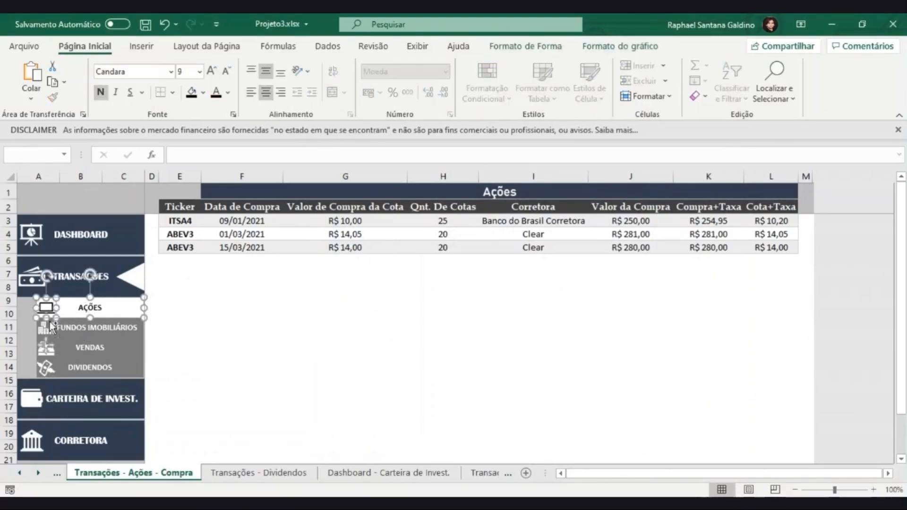
left_click(51, 329, "ctrl")
left_click(64, 331, "ctrl")
left_click(65, 345, "ctrl")
left_click(50, 348, "ctrl")
left_click(50, 304, "ctrl")
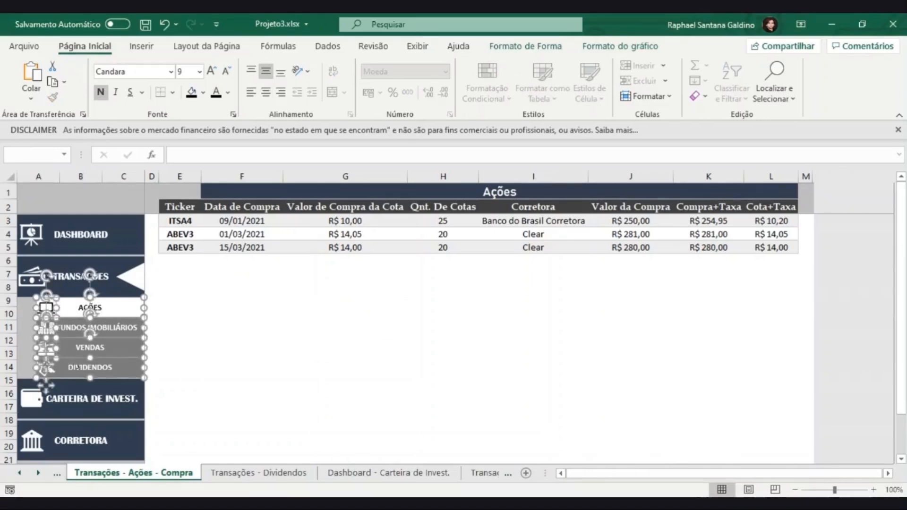
left_click(185, 348)
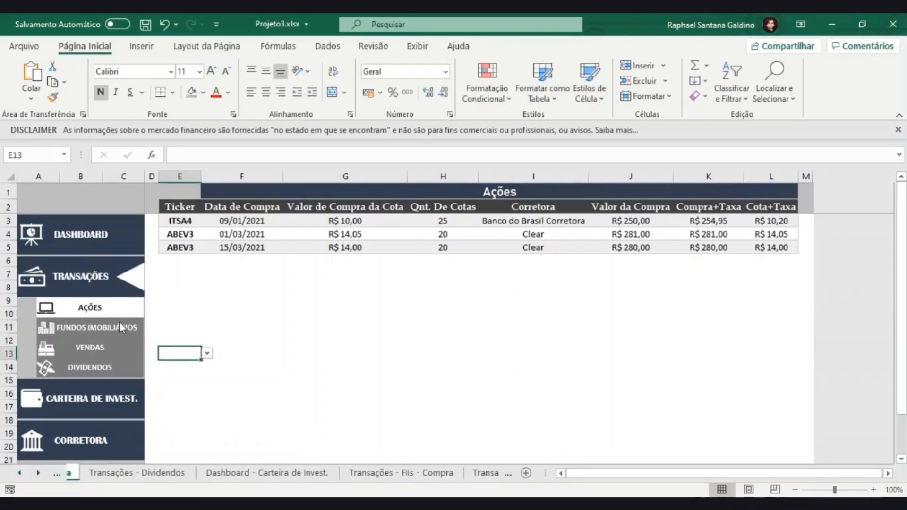
- On the 'Transações - FIIs - Compra' sheet, move the CARTEIRA DE INVEST. and CORRETORA buttons and icons down to make room below TRANSAÇÕES
left_click(120, 328)
left_click(113, 323, "ctrl")
left_click(108, 353, "ctrl")
left_click(32, 360, "ctrl")
left_click(32, 318, "ctrl")
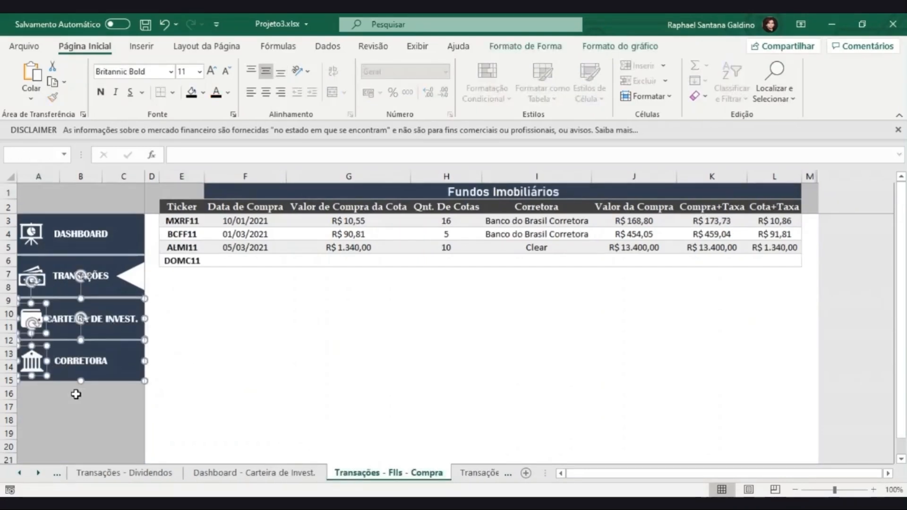
key("Down")
key("Down")
key("Down")
key("Down")
key("Down")
key("Down")
key("Down")
key("Down")
key("Down")
key("Down")
key("Down")
key("Down")
key("Down")
key("Down")
key("Down")
key("Down")
key("Down")
key("Down")
key("Down")
key("Down")
key("Down")
key("Down")
key("Down")
key("Down")
key("Down")
key("Down")
key("Down")
key("Down")
key("Down")
key("Down")
key("Down")
key("Down")
key("Down")
key("Down")
key("Down")
key("Down")
key("Down")
key("Down")
key("Down")
key("Down")
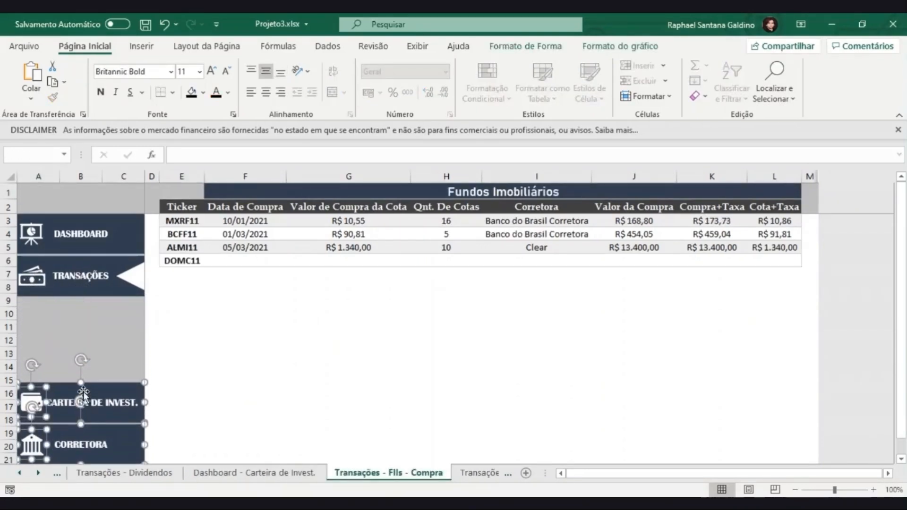
- Paste the copied submenu and position it directly beneath the TRANSAÇÕES button
left_click(100, 336)
key("ctrl+v")
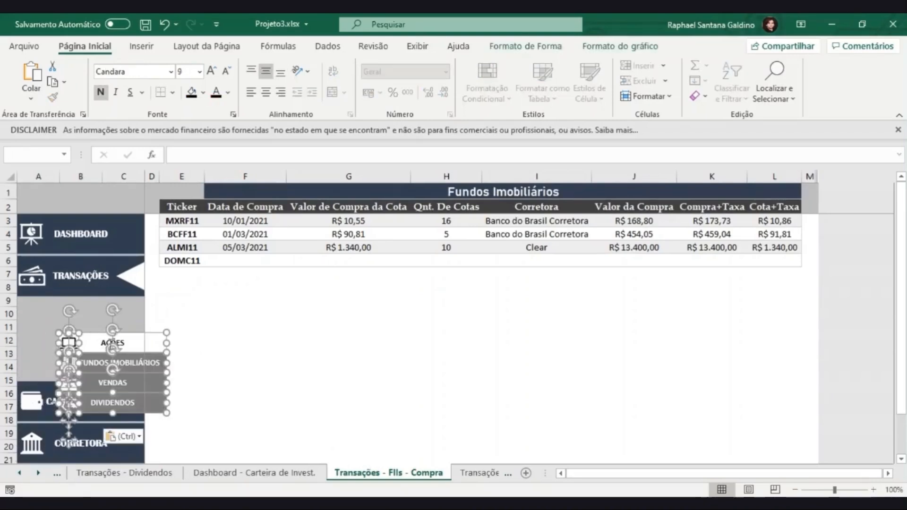
left_click_drag(130, 339, 109, 300)
left_click(198, 320)
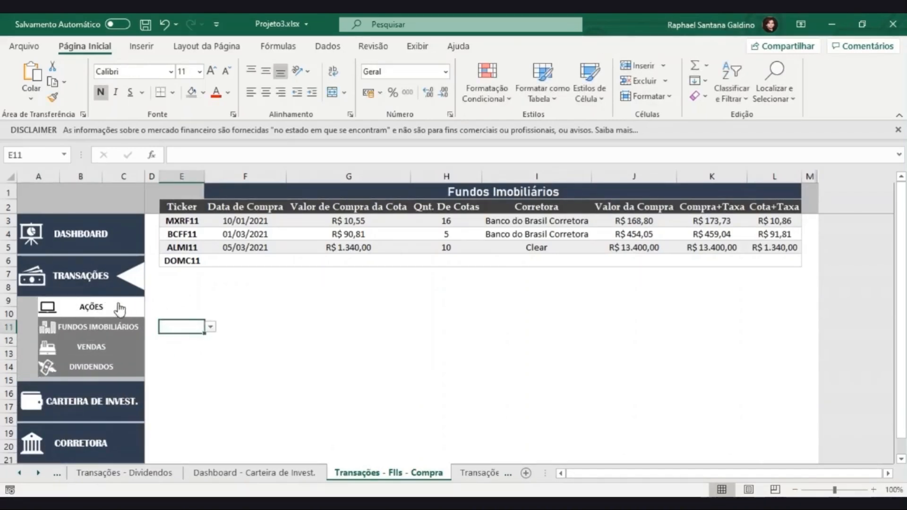
- Give the AÇÕES button the same dark grey fill as the other submenu items, with white text
left_click(122, 307)
left_click(203, 92)
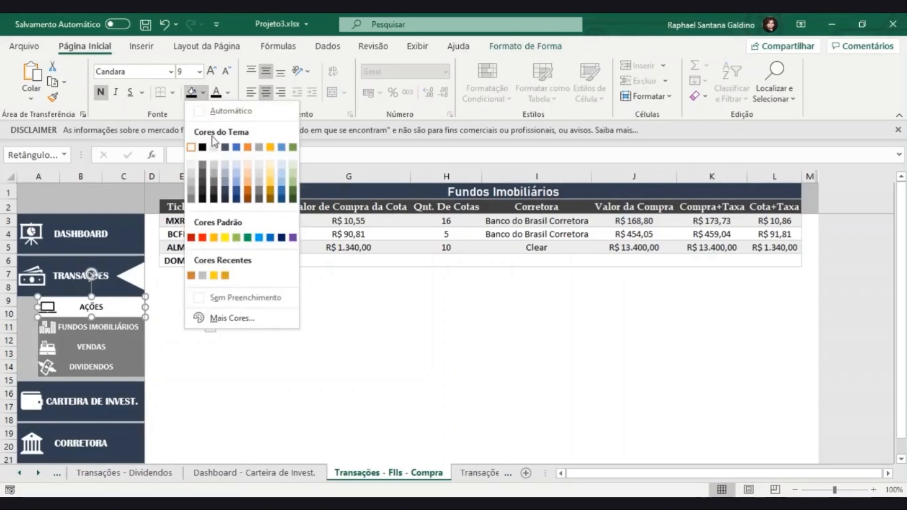
left_click(259, 189)
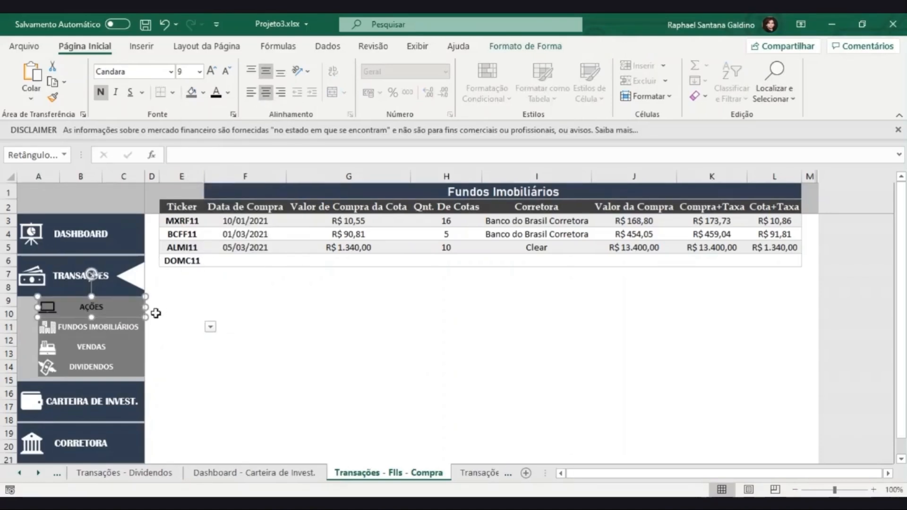
left_click(228, 93)
left_click(217, 146)
left_click(171, 325)
- Fill the laptop icon beside AÇÕES with white
left_click(48, 307)
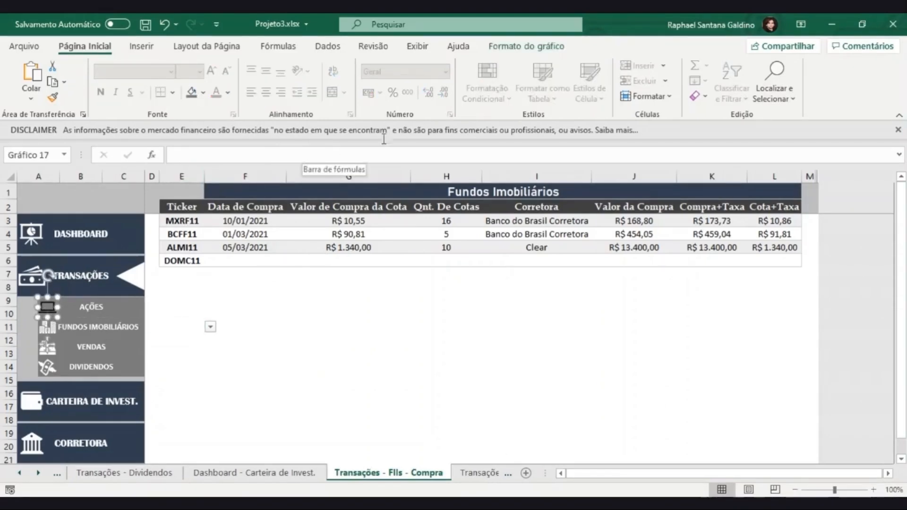
left_click(511, 47)
left_click(436, 66)
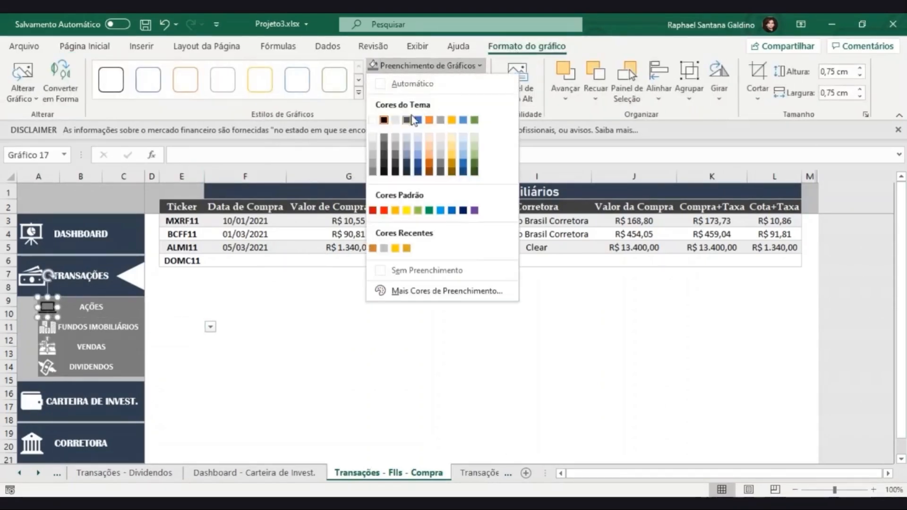
left_click(374, 121)
left_click(209, 367)
- Highlight the FUNDOS IMOBILIÁRIOS button with a white fill and black text
left_click(104, 327)
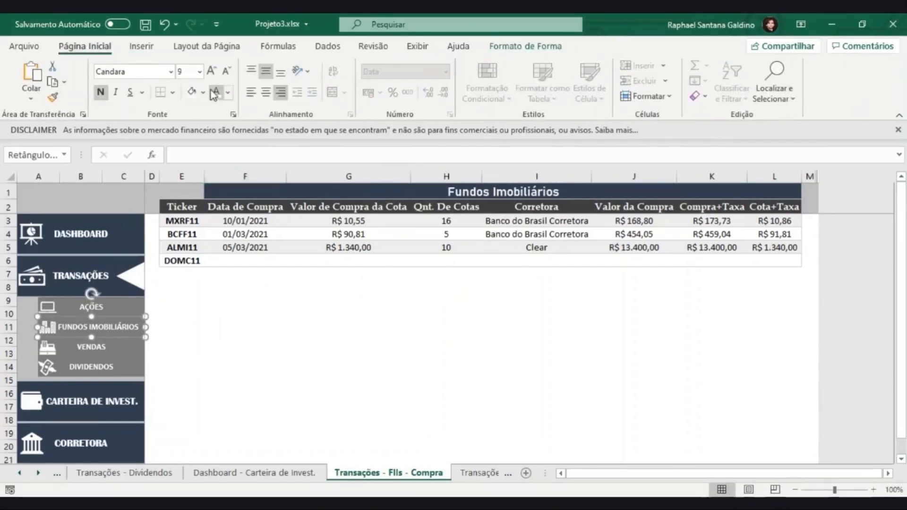
left_click(193, 93)
left_click(228, 93)
left_click(227, 147)
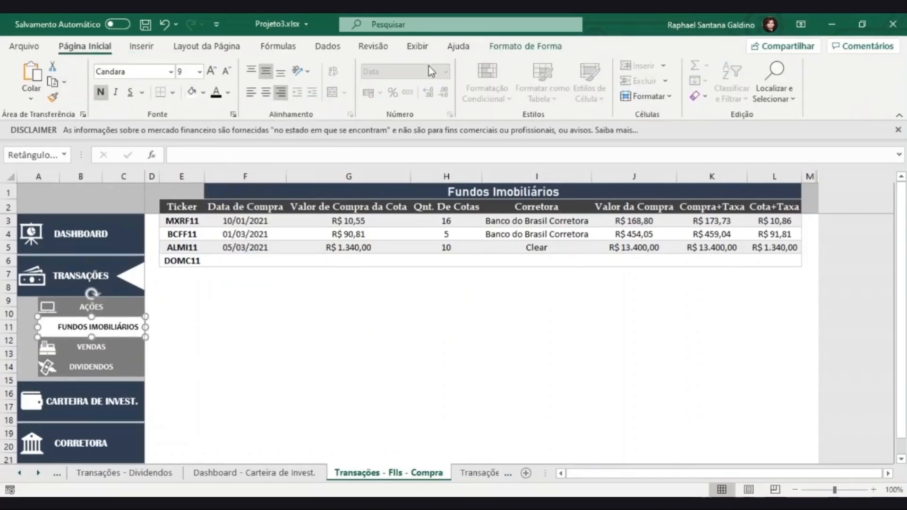
left_click(515, 47)
left_click(246, 367)
- Fill the buildings icon beside FUNDOS IMOBILIÁRIOS with black
left_click(47, 327)
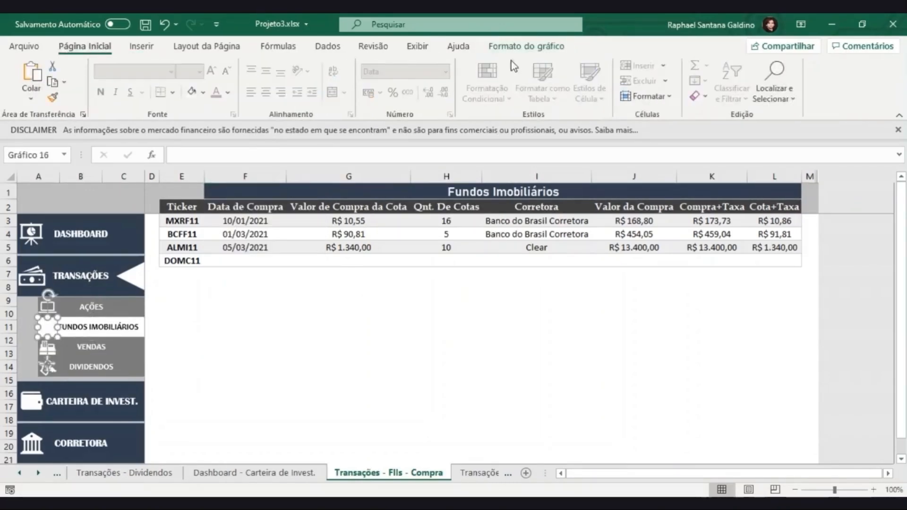
left_click(527, 46)
left_click(448, 66)
left_click(384, 121)
left_click(341, 353)
- Follow the AÇÕES and FUNDOS IMOBILIÁRIOS links back and forth to compare the menu layout on both sheets
left_click(120, 309)
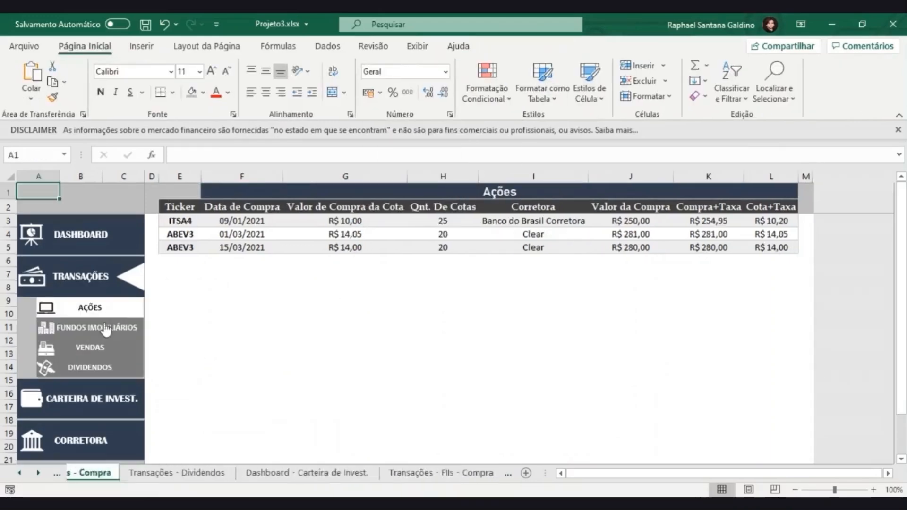
left_click(106, 329)
left_click(101, 311)
left_click(105, 330)
- Nudge the CARTEIRA DE INVEST. and CORRETORA buttons and icons up beneath the submenu, and compare their position with the Ações sheet
left_click(105, 398, "ctrl")
left_click(94, 442, "ctrl")
left_click(32, 402, "ctrl")
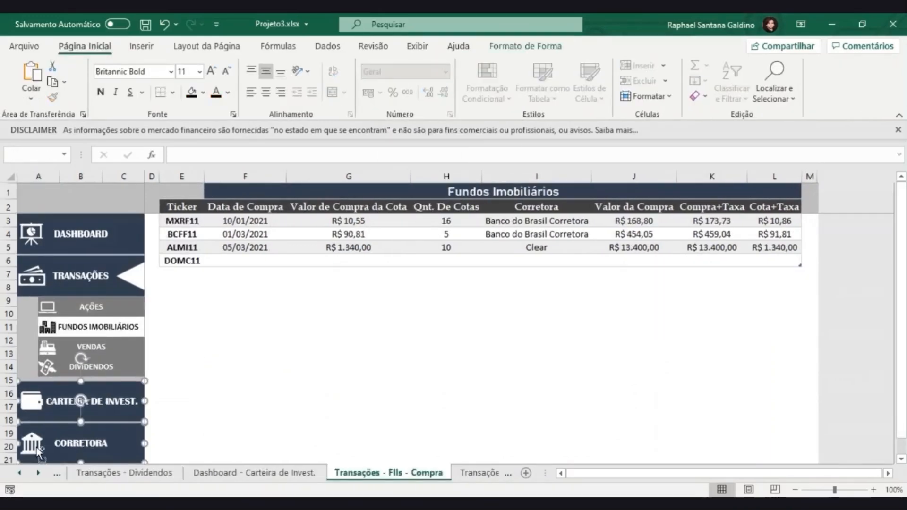
left_click(32, 444, "ctrl")
key("Up")
left_click(207, 382)
left_click(96, 314)
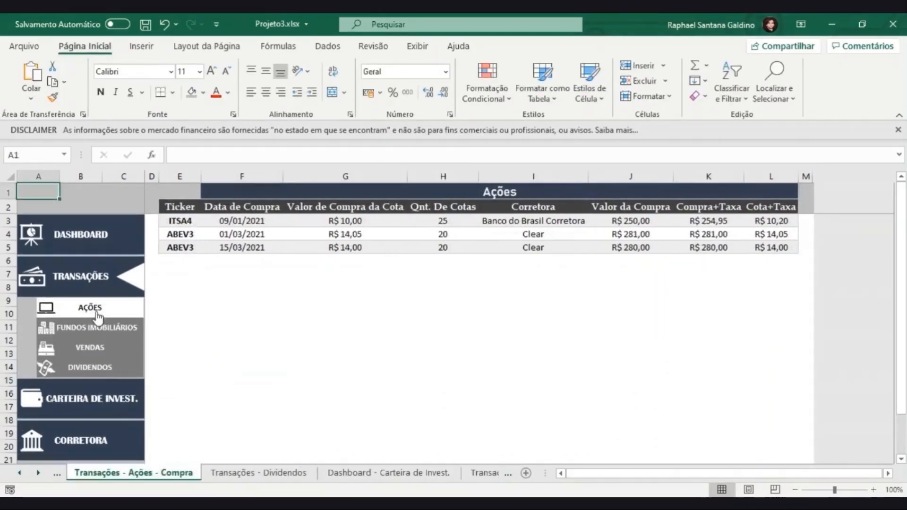
left_click(96, 328)
- Copy the four submenu buttons and their icons from the 'Transações - FIIs - Compra' sheet
left_click(108, 308, "ctrl")
left_click(103, 327, "ctrl")
left_click(49, 311, "ctrl")
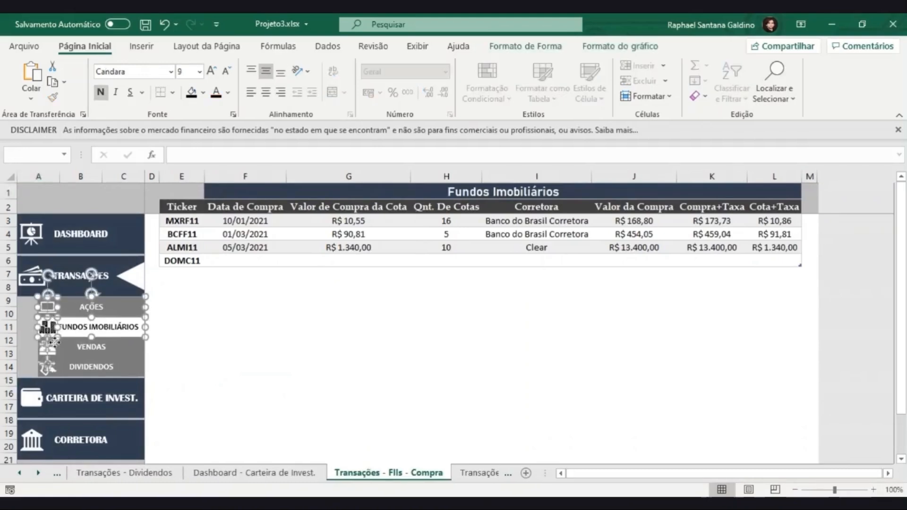
left_click(56, 323, "ctrl")
left_click(48, 349, "ctrl")
left_click(54, 372, "ctrl")
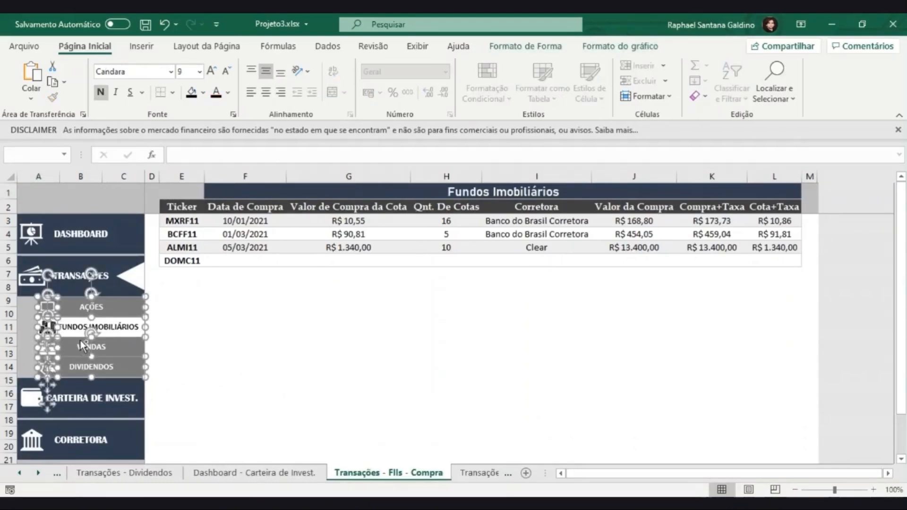
- On the 'Transações - Vendas' sheet, move the CARTEIRA DE INVEST. and CORRETORA buttons and icons down to open a gap below TRANSAÇÕES
left_click(479, 473)
left_click(107, 319)
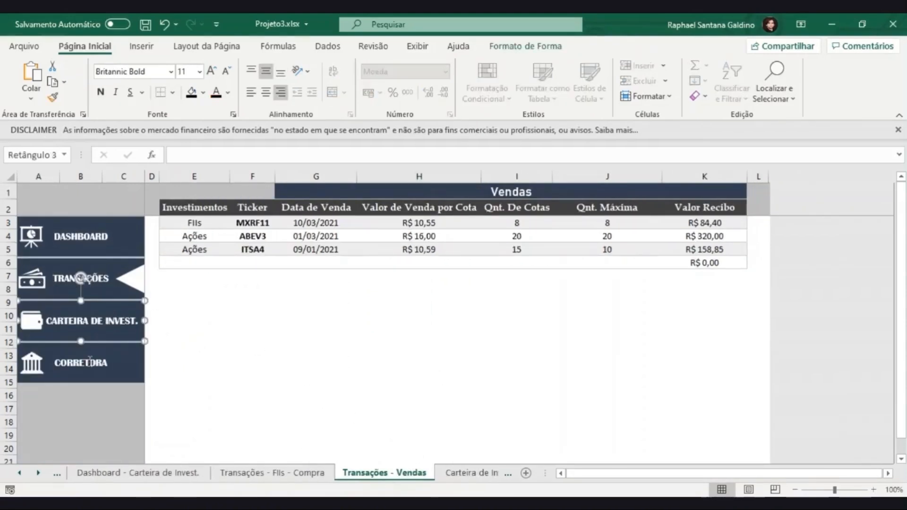
left_click(90, 361, "ctrl")
left_click(31, 363, "ctrl")
left_click(34, 316, "ctrl")
key("Down")
key("Down")
key("Down")
key("Down")
key("Down")
key("Down")
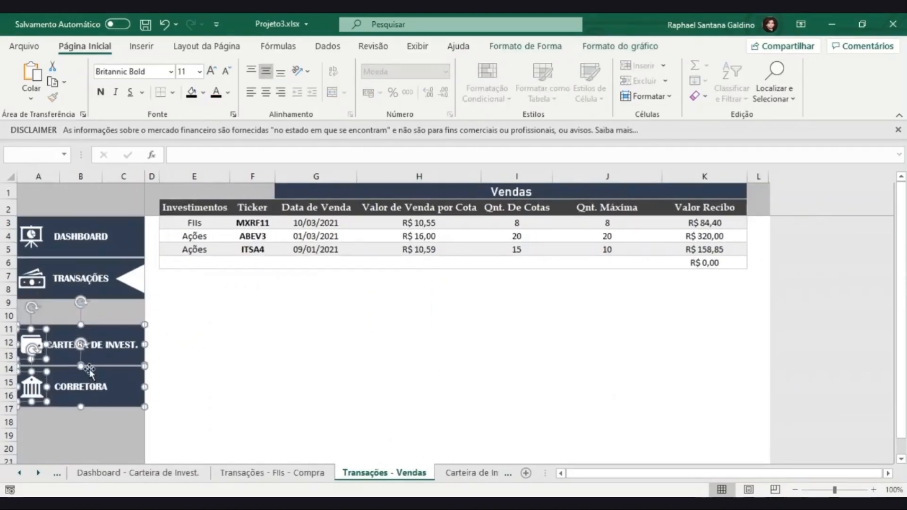
- Paste the submenu on the Vendas sheet and place it directly beneath the TRANSAÇÕES button
key("ctrl+v")
left_click_drag(89, 363, 101, 286)
left_click(192, 341)
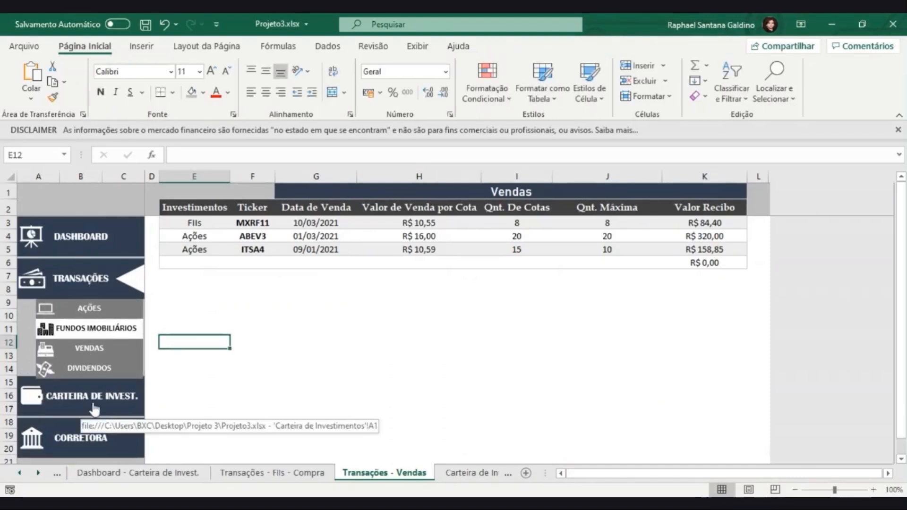
- Nudge the CARTEIRA DE INVEST. and CORRETORA buttons and icons down until they clear the pasted submenu
left_click(93, 400, "ctrl")
left_click(32, 397, "ctrl")
left_click(32, 439, "ctrl")
left_click(81, 438, "ctrl")
key("Down")
key("Down")
key("Down")
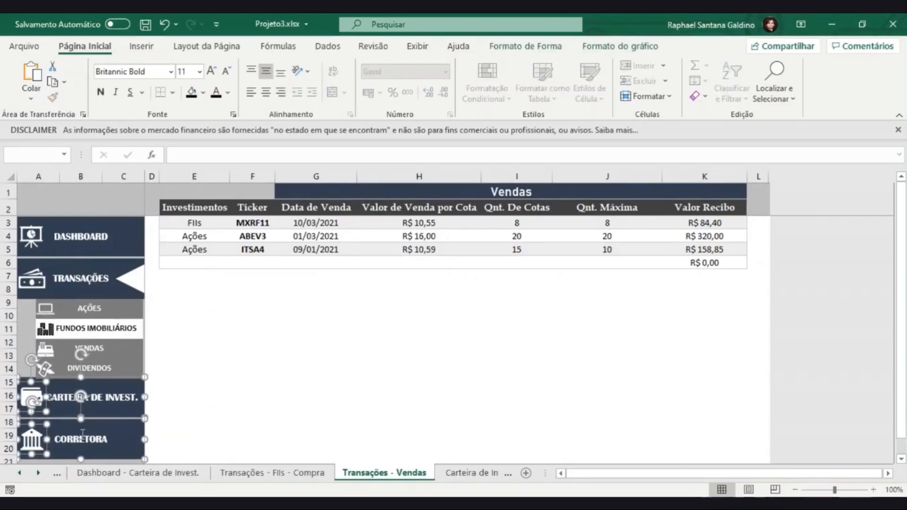
left_click(177, 374)
- Follow the submenu links through the Ações, Fundos Imobiliários and Vendas sheets to compare the menu alignment
left_click(104, 312)
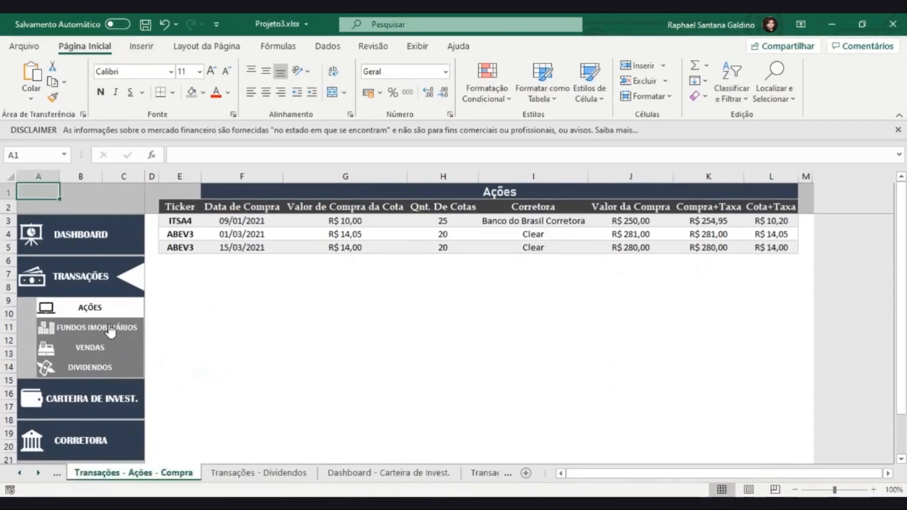
left_click(112, 332)
left_click(116, 349)
- Nudge the Vendas sheet's submenu buttons and icons slightly to the right, and recheck the alignment by following the submenu links
left_click(124, 369)
left_click(100, 349, "ctrl")
left_click(47, 350, "ctrl")
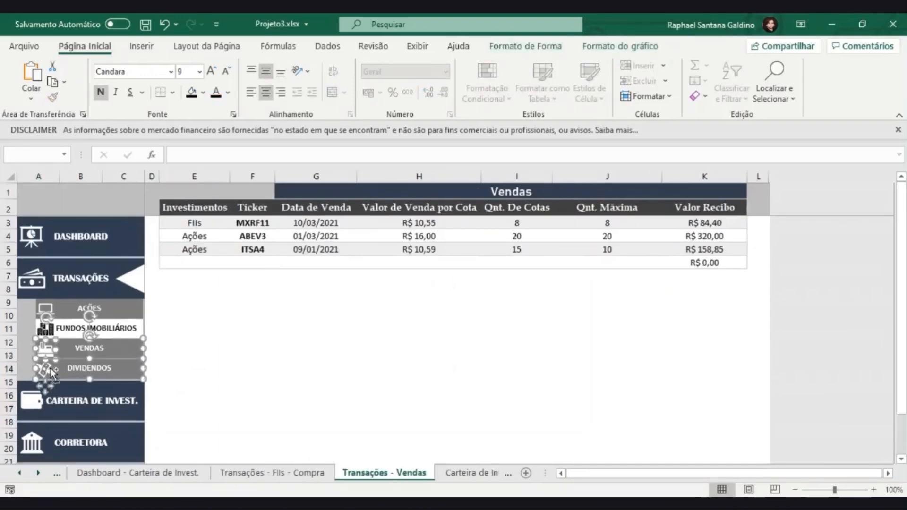
left_click(209, 326)
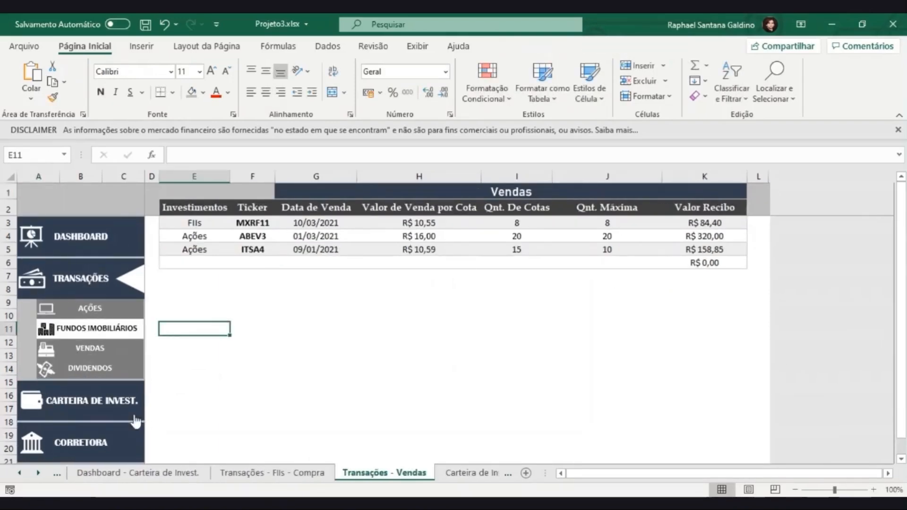
left_click(105, 316)
left_click(105, 325)
left_click(103, 349)
- Fill the FUNDOS IMOBILIÁRIOS button on the Vendas sheet with the submenu's dark grey
left_click(117, 330, "ctrl")
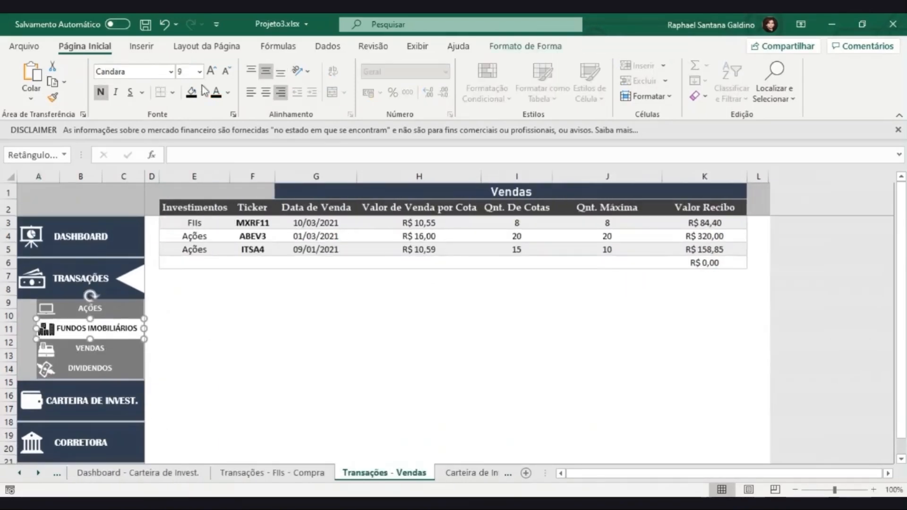
left_click(204, 92)
left_click(259, 194)
- Fill the buildings icon beside FUNDOS IMOBILIÁRIOS with white on the Vendas sheet
left_click(46, 328)
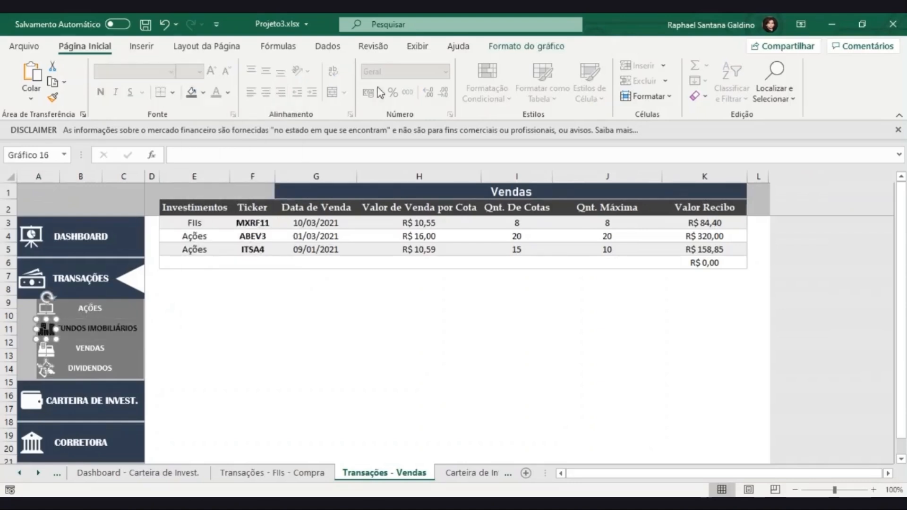
left_click(527, 46)
left_click(416, 65)
left_click(371, 120)
left_click(182, 325)
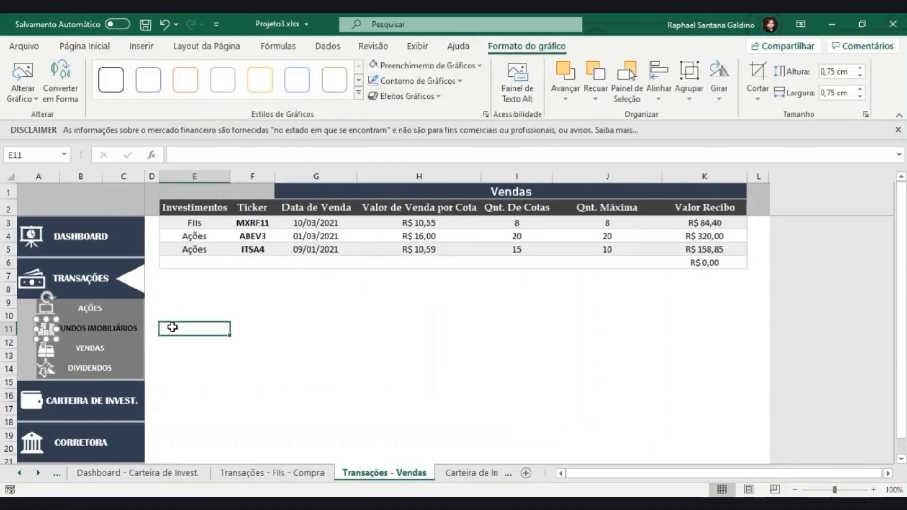
- Set the FUNDOS IMOBILIÁRIOS button's text to white on the Vendas sheet
left_click(114, 330, "ctrl")
left_click(227, 93)
left_click(221, 150)
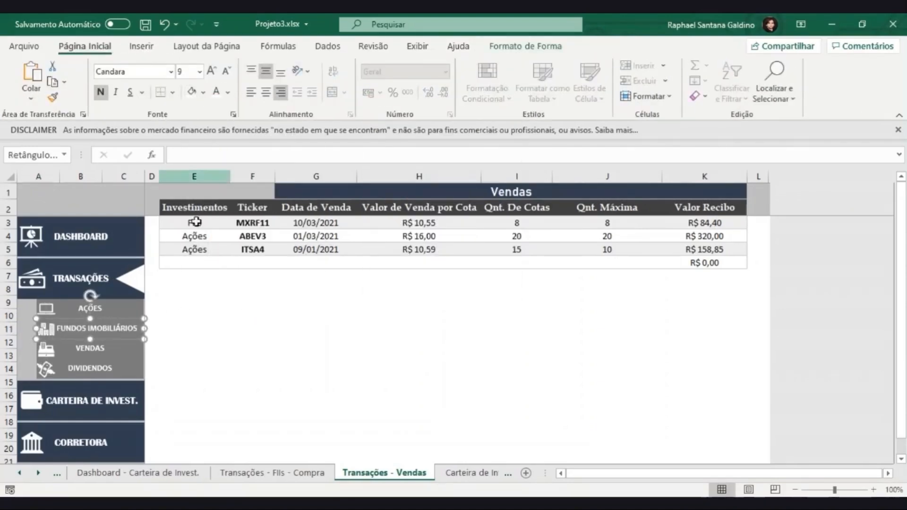
left_click(162, 315)
- Highlight the VENDAS button on the Vendas sheet with a white fill and black text
left_click(117, 344, "ctrl")
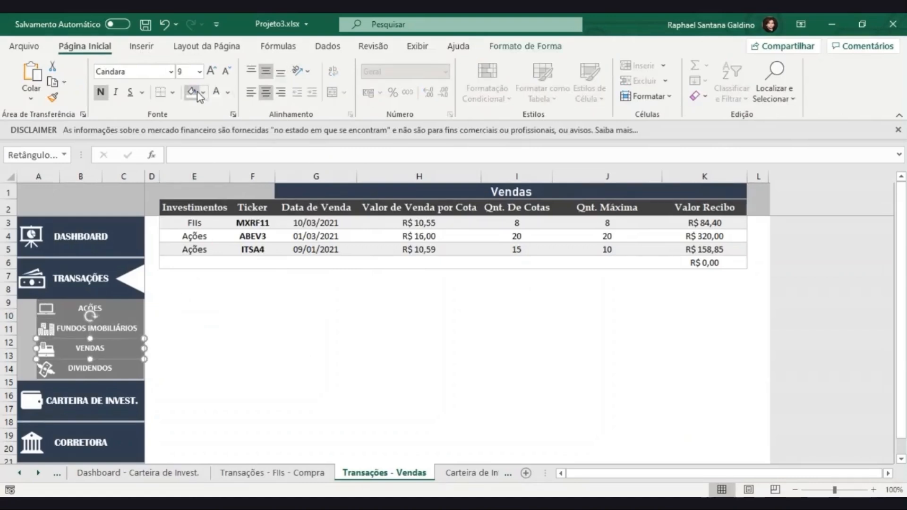
left_click(196, 93)
left_click(228, 92)
left_click(225, 143)
left_click(174, 379)
- Fill the cash register icon beside VENDAS with black on the Vendas sheet
left_click(46, 351)
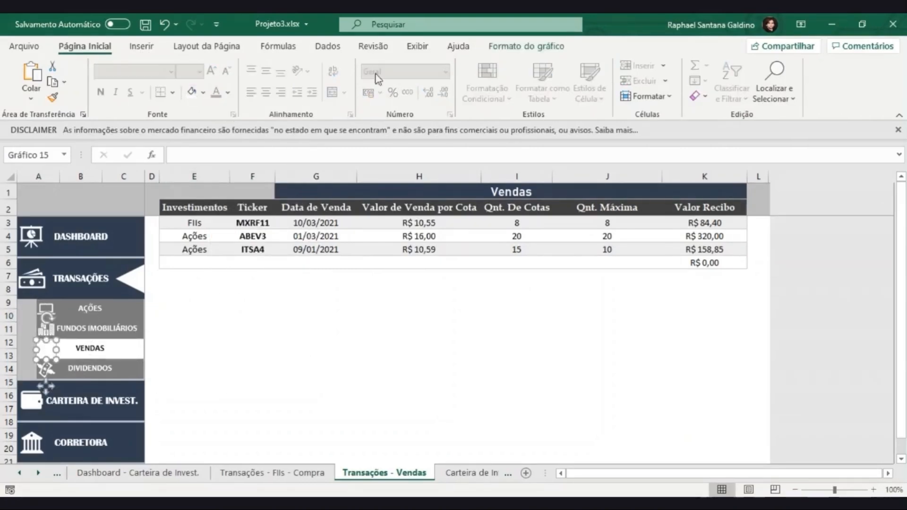
left_click(527, 46)
left_click(471, 67)
left_click(384, 121)
left_click(237, 377)
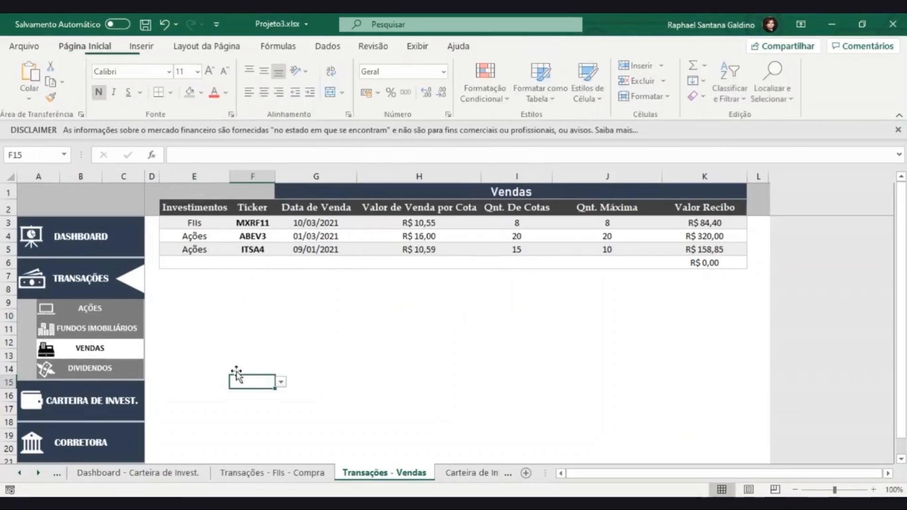
- Test the submenu links between the Vendas, Fundos Imobiliários and Ações sheets, ending on the Vendas sheet, and compare the menu alignment
left_click(102, 349)
left_click(97, 328)
left_click(93, 310)
left_click(106, 329)
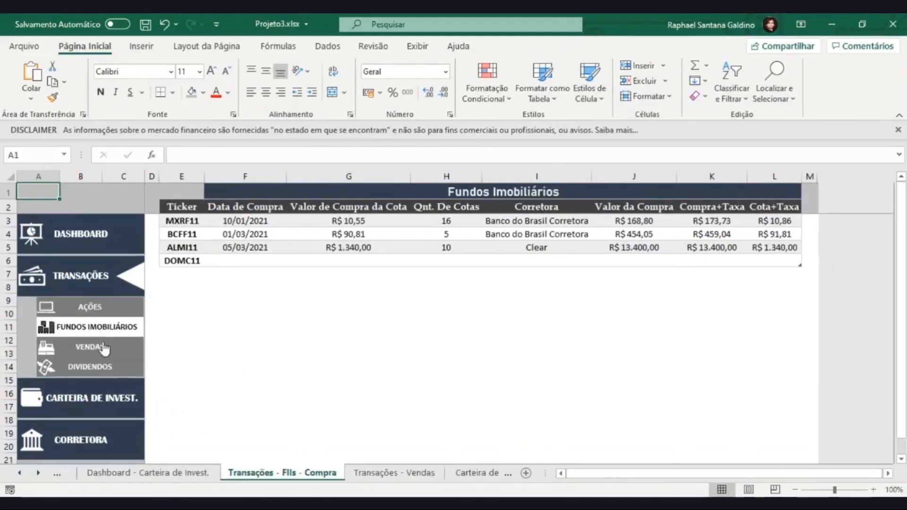
left_click(100, 349)
- Nudge the TRANSAÇÕES button and all its submenu buttons and icons slightly upward on the Vendas sheet
left_click(135, 278)
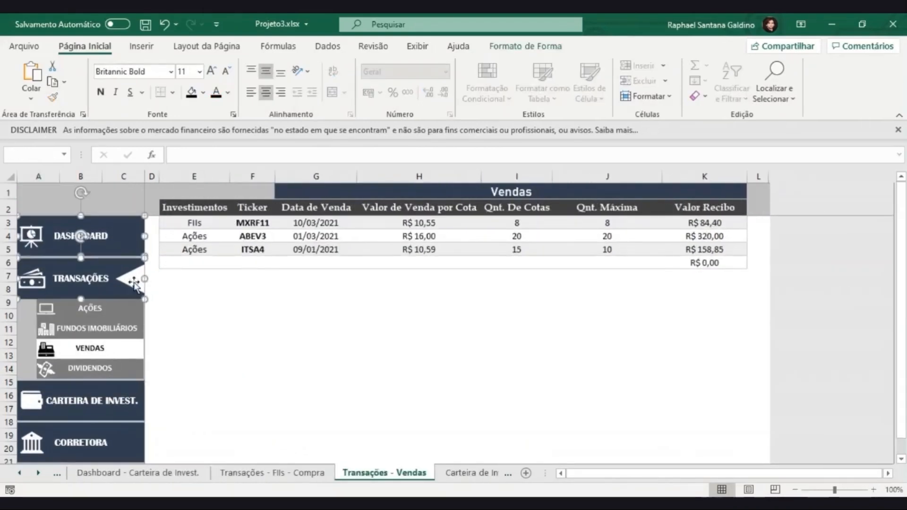
left_click(185, 314)
left_click(135, 277)
left_click(175, 312)
left_click(63, 311, "ctrl")
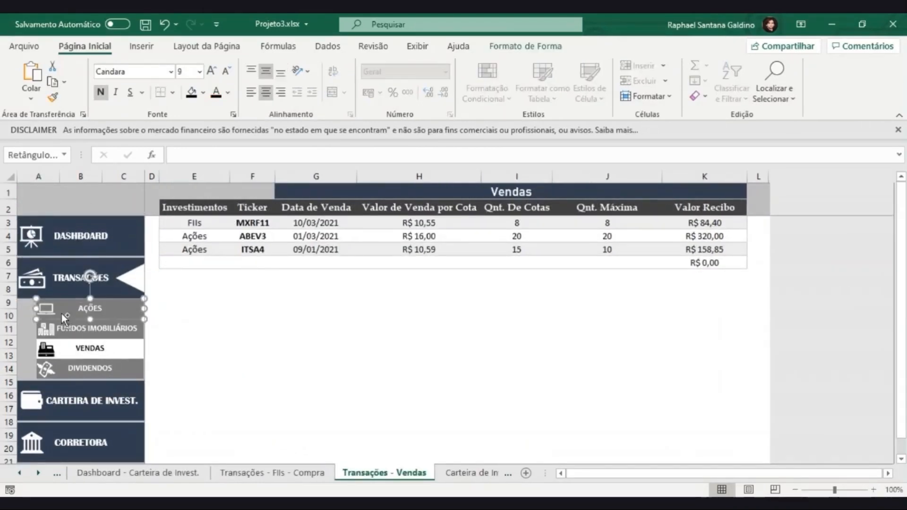
left_click(53, 334, "ctrl")
left_click(53, 351, "ctrl")
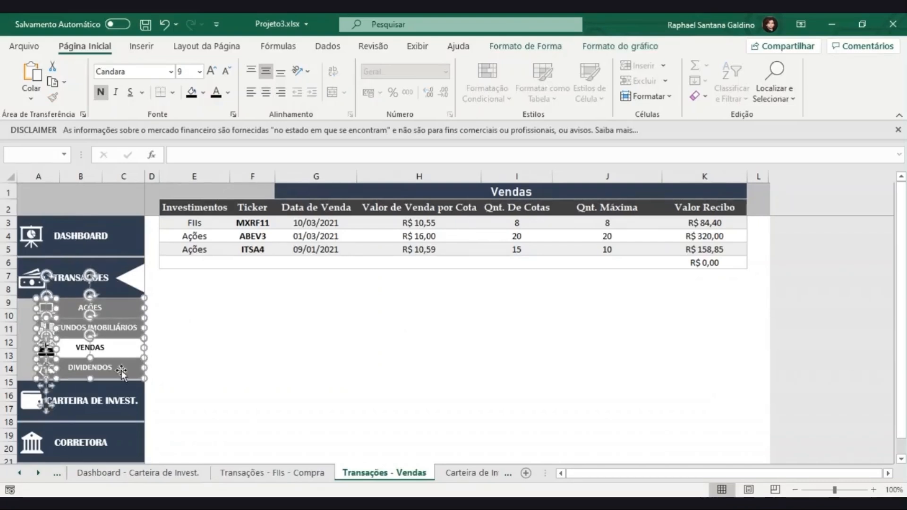
left_click(196, 373)
- Nudge the CARTEIRA DE INVEST. and CORRETORA buttons with their icons slightly upward on the Vendas sheet
left_click(127, 410, "ctrl")
left_click(116, 434, "ctrl")
left_click(32, 444, "ctrl")
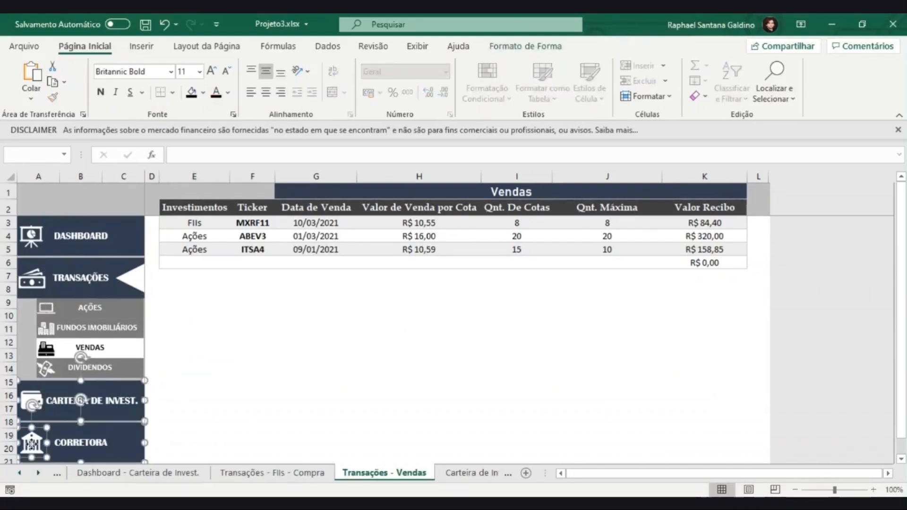
left_click(31, 394, "ctrl")
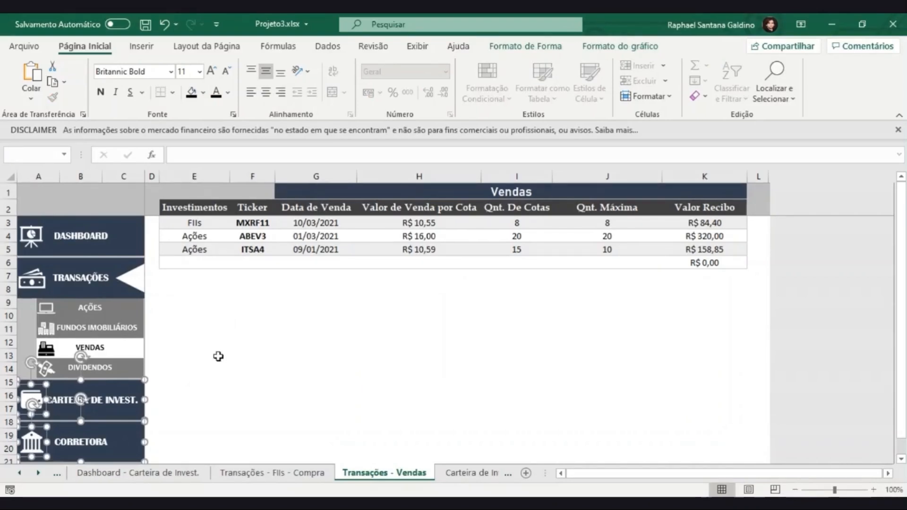
left_click(218, 357)
- Check the size and cell-positioning properties of the submenu buttons and icons on the Vendas sheet
left_click(104, 376, "ctrl")
left_click(47, 374, "ctrl")
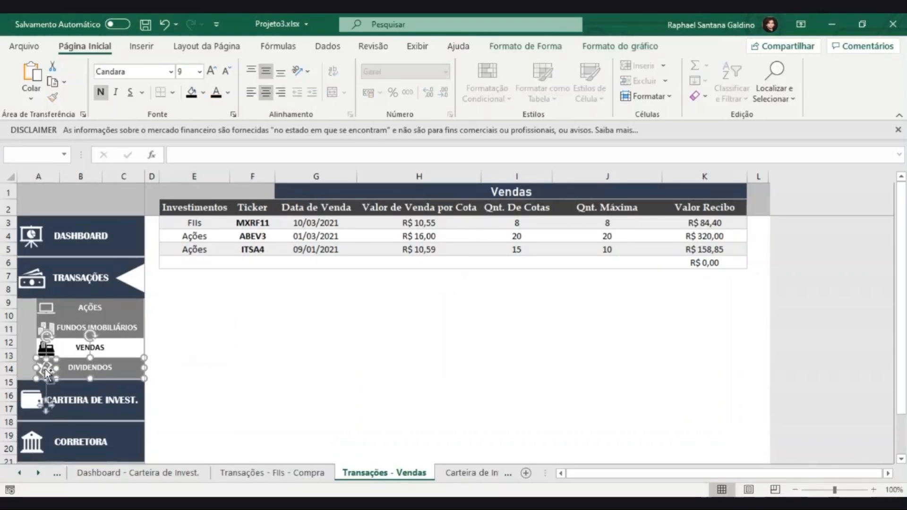
left_click(64, 346, "ctrl")
left_click(51, 330, "ctrl")
left_click(62, 326, "ctrl")
left_click(60, 311, "ctrl")
right_click(72, 306)
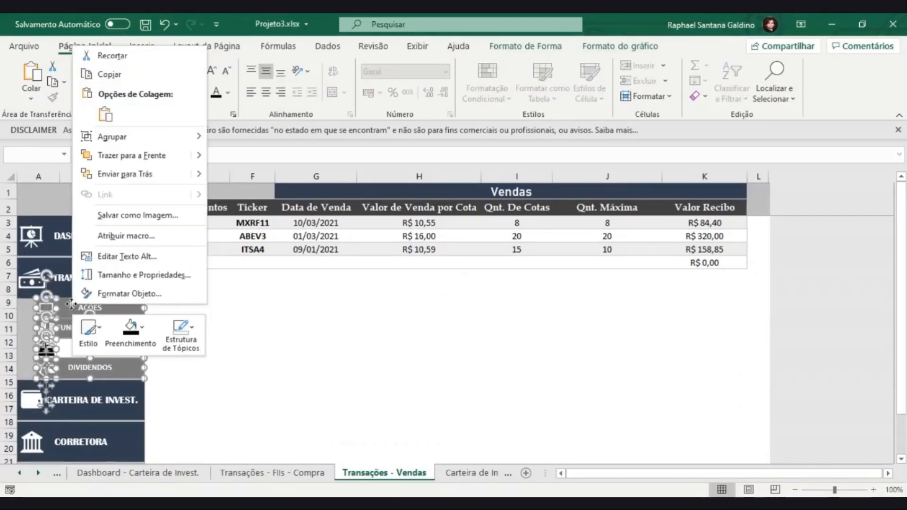
left_click(122, 275)
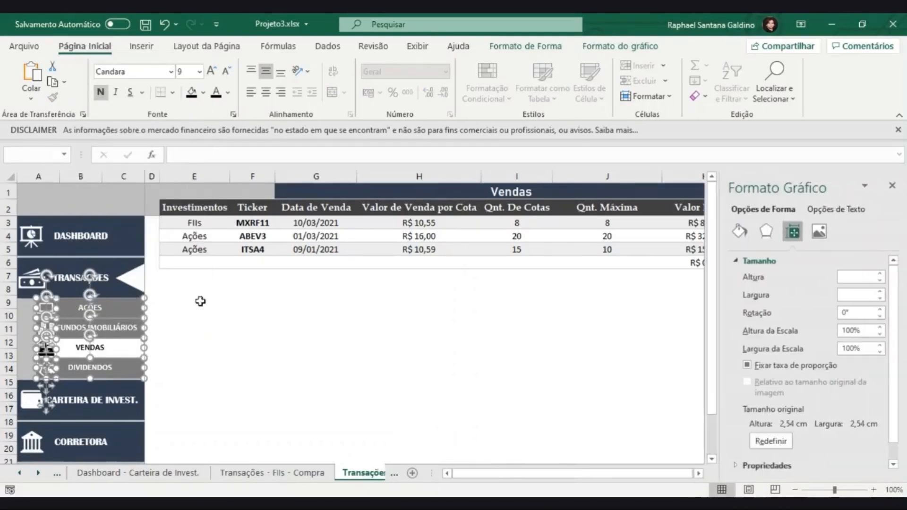
left_click(766, 466)
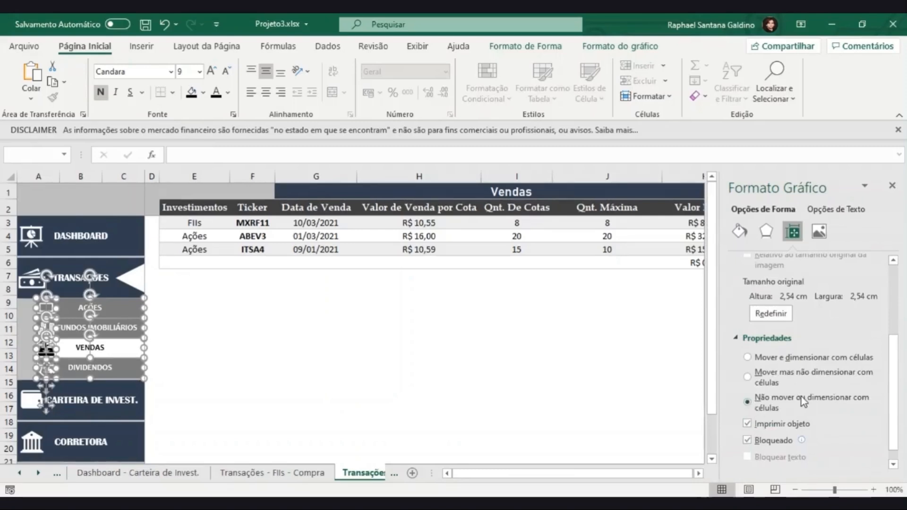
left_click(363, 327)
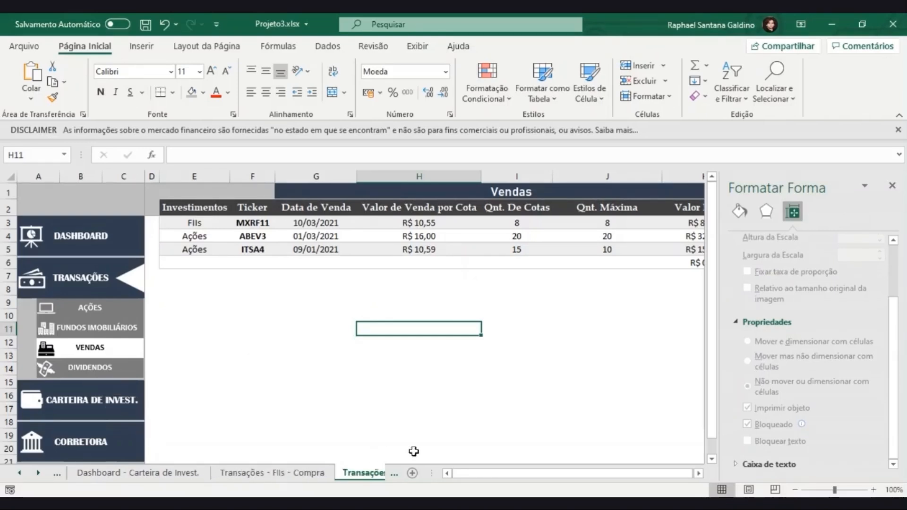
- Add a new sheet named Menu after the Vendas sheet and close the shape formatting pane
left_click(413, 473)
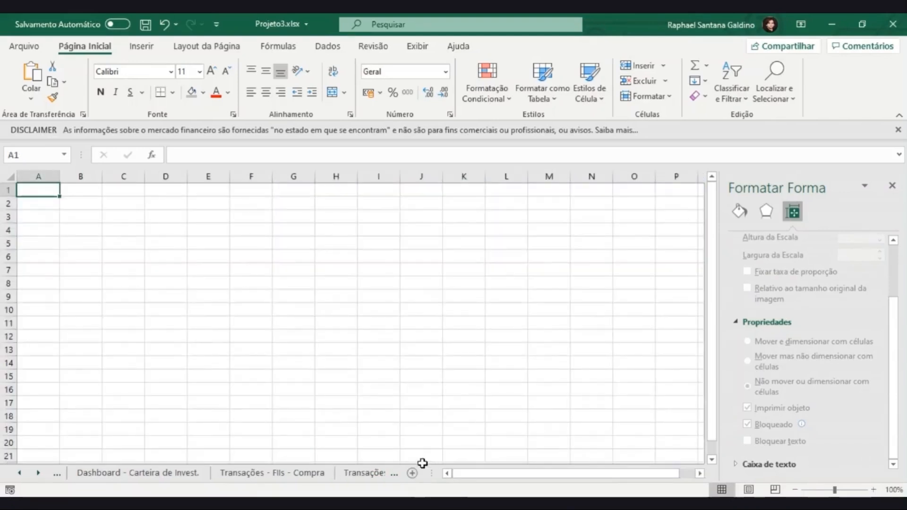
left_click(892, 186)
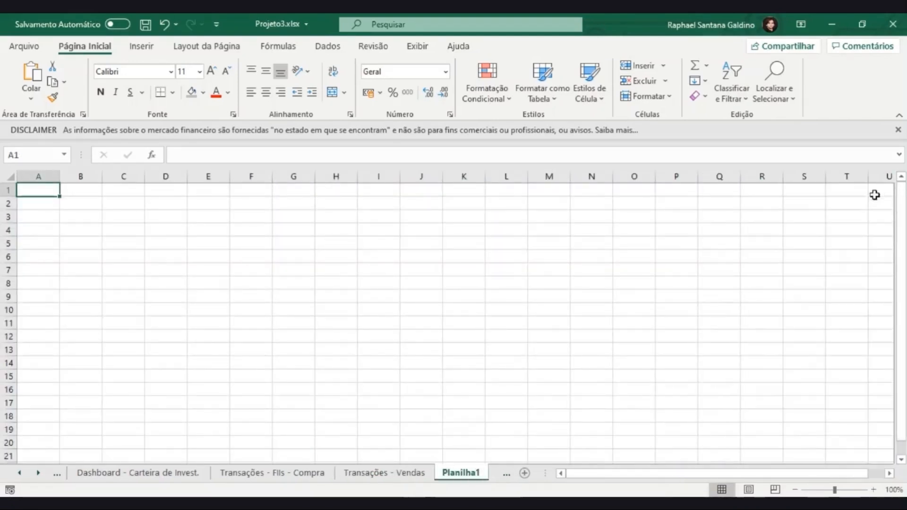
double_click(469, 472)
type("Men")
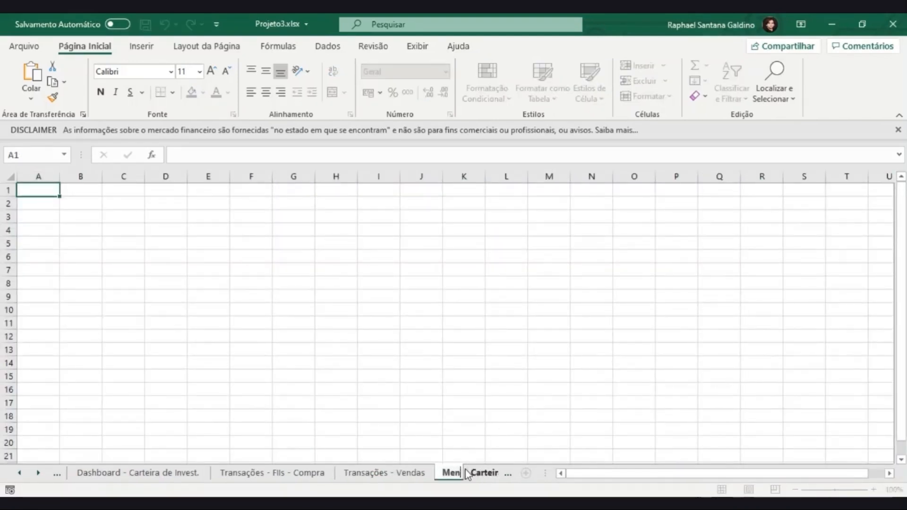
type("u")
key("Return")
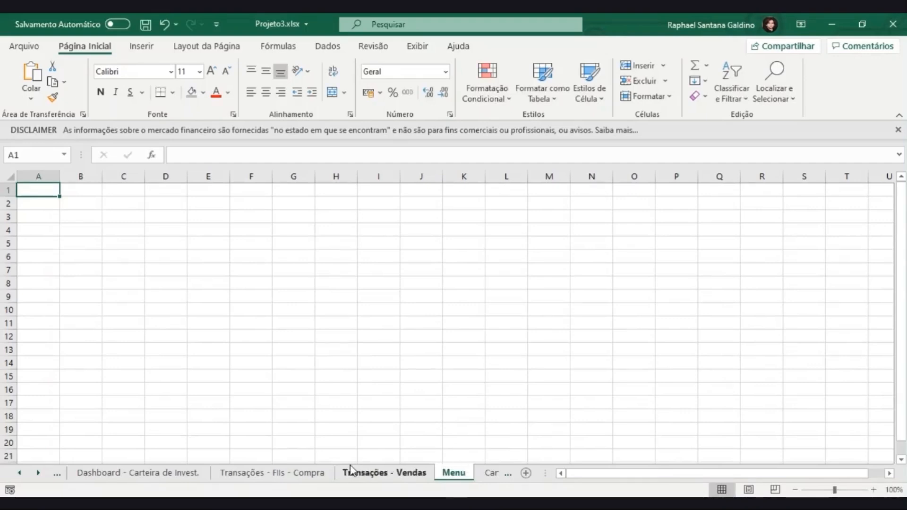
- Draw a rounded rectangle about 1.09 cm by 5 cm over A1:C2 on the Dashboard sheet and label it "Menu"
left_click(97, 472)
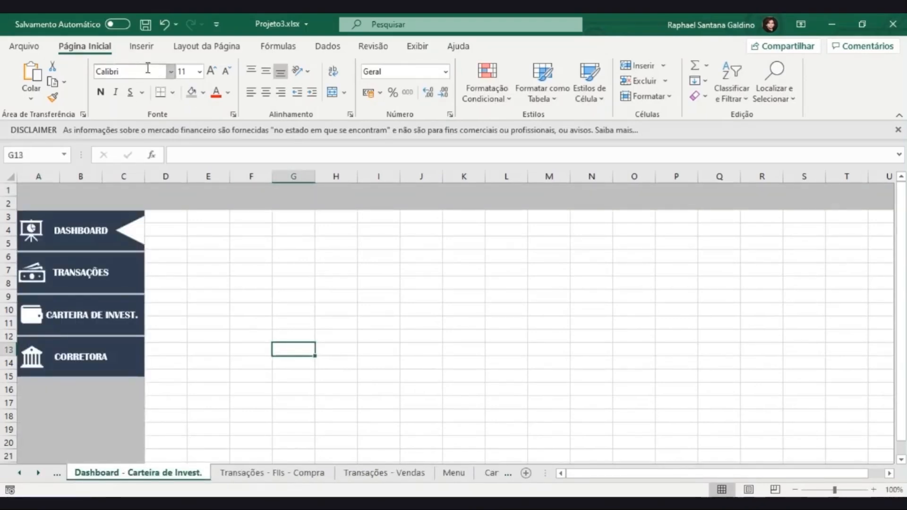
left_click(141, 46)
left_click(165, 81)
left_click(194, 142)
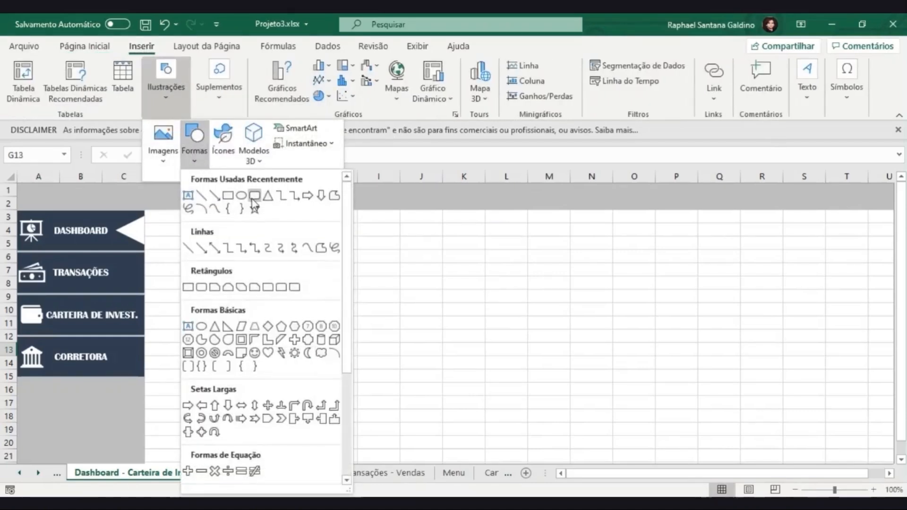
left_click(255, 202)
mouse_move(215, 243)
left_mouse_down()
mouse_move(338, 278)
mouse_move(149, 197)
mouse_move(118, 194)
mouse_move(83, 211)
left_mouse_up()
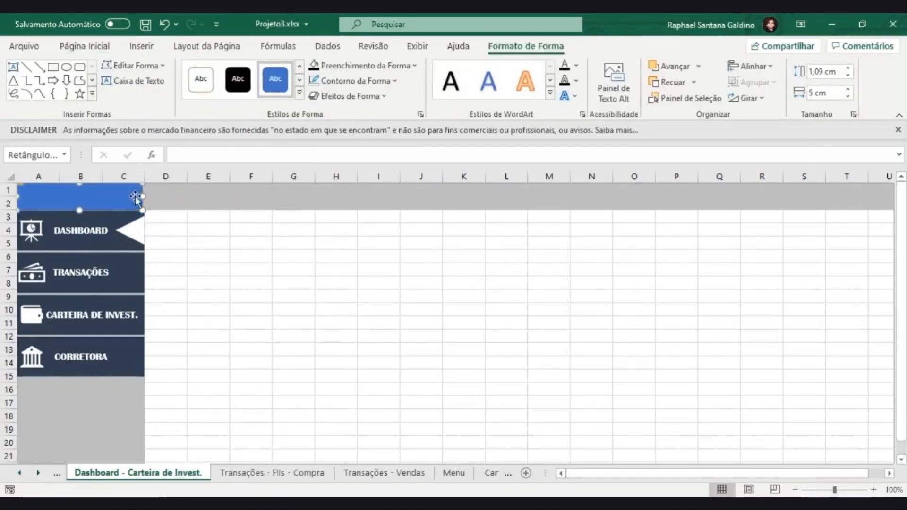
type("Menu")
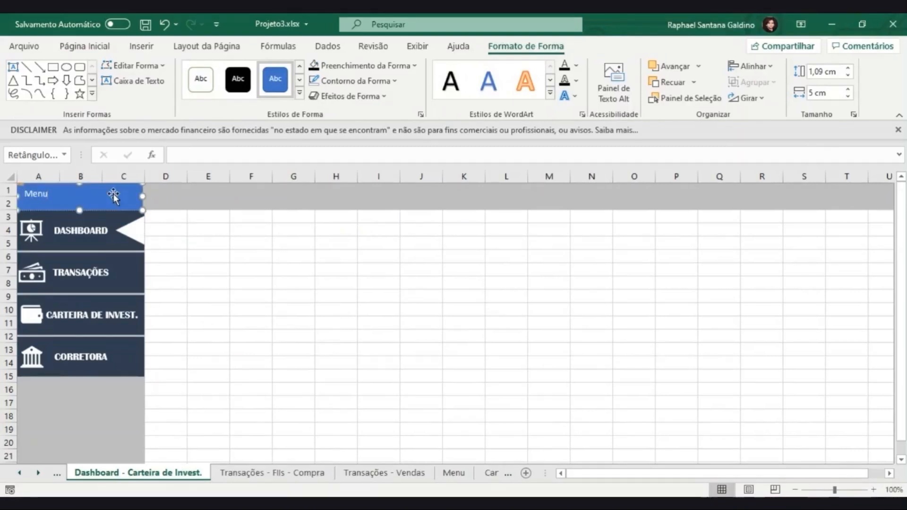
left_click(189, 264)
- Fill the Menu header shape with the same dark blue as the navigation buttons
left_click(109, 204)
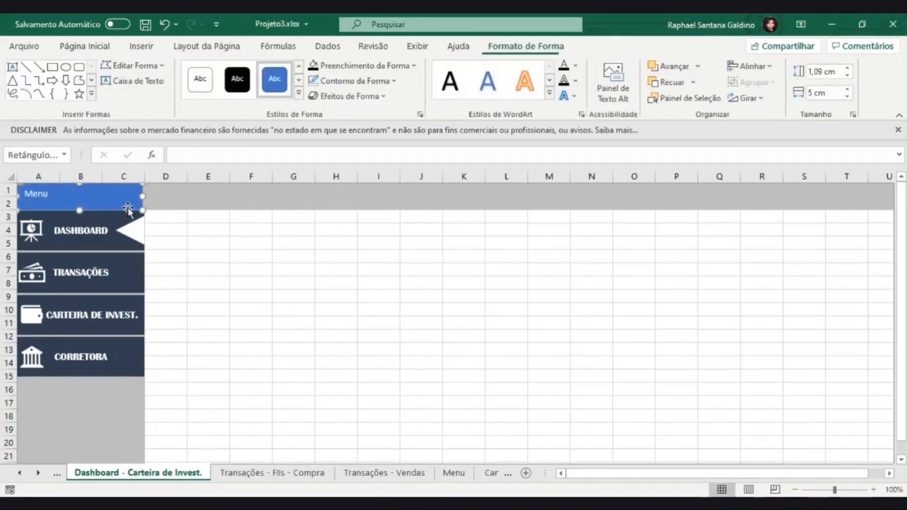
left_click(85, 46)
left_click(203, 92)
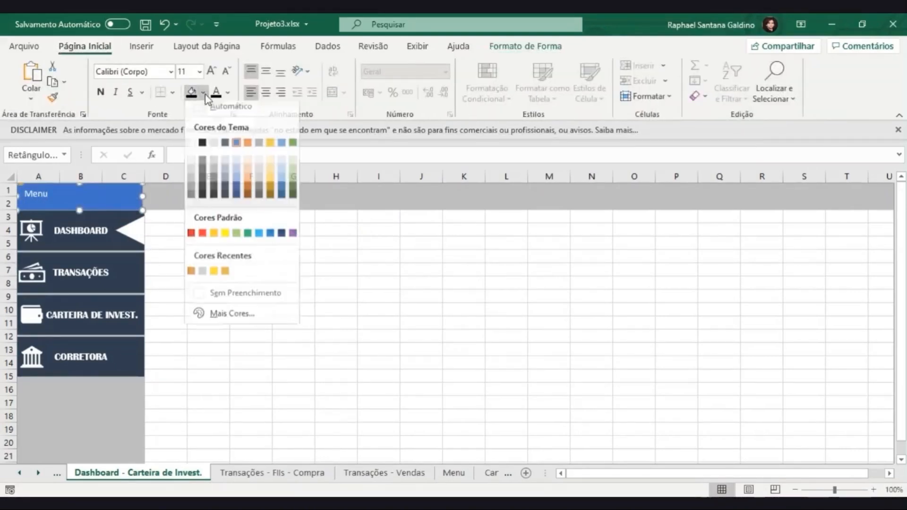
left_click(229, 195)
left_click(226, 273)
- Remove the outline from the Menu header shape on the Dashboard sheet
left_click(89, 205)
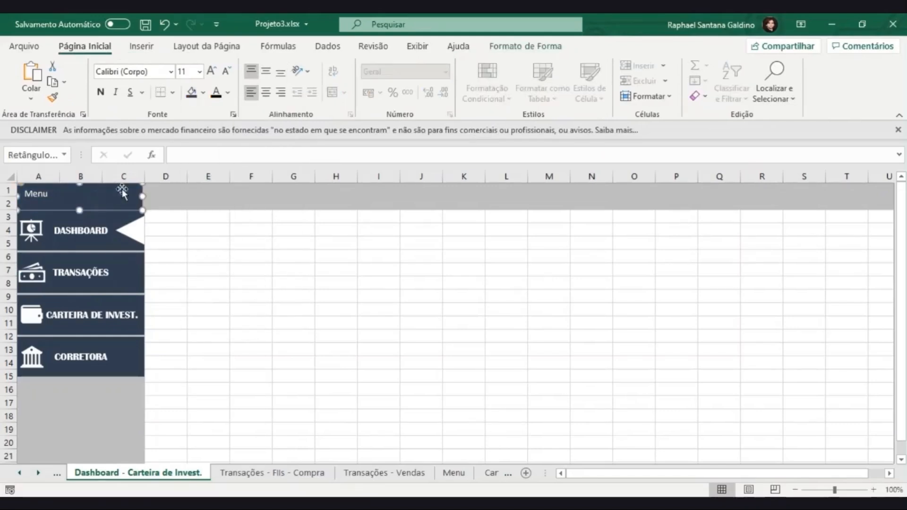
left_click(494, 46)
left_click(353, 81)
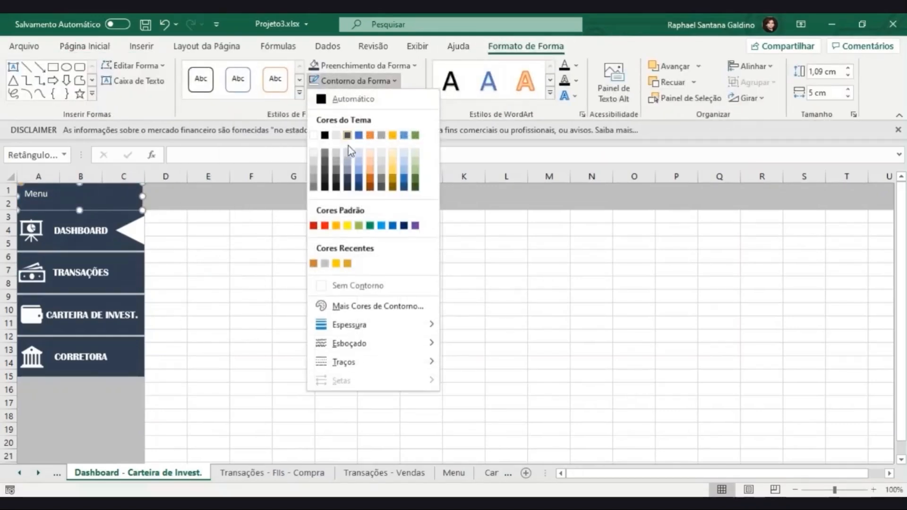
left_click(341, 288)
left_click(250, 258)
- Set the Menu header's text to Arial Black, centre it horizontally and vertically, and enlarge the font
left_click(139, 201)
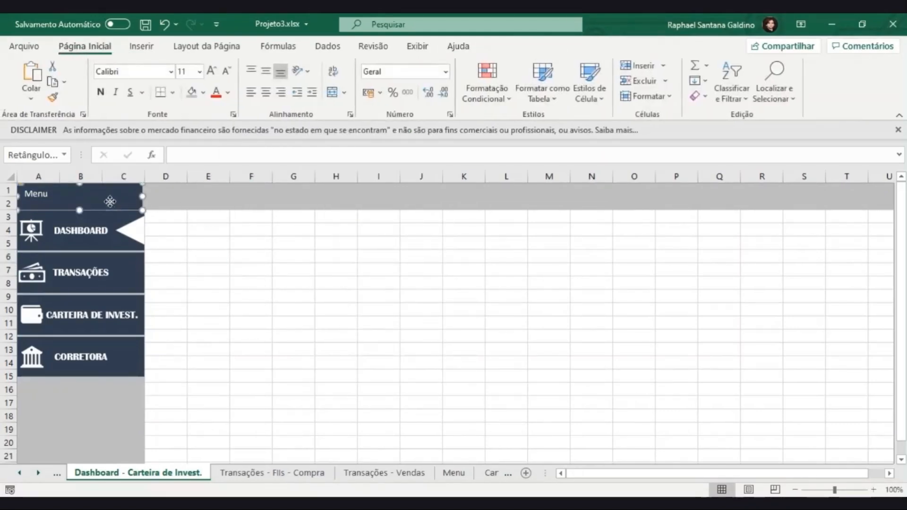
left_click(137, 48)
left_click(96, 49)
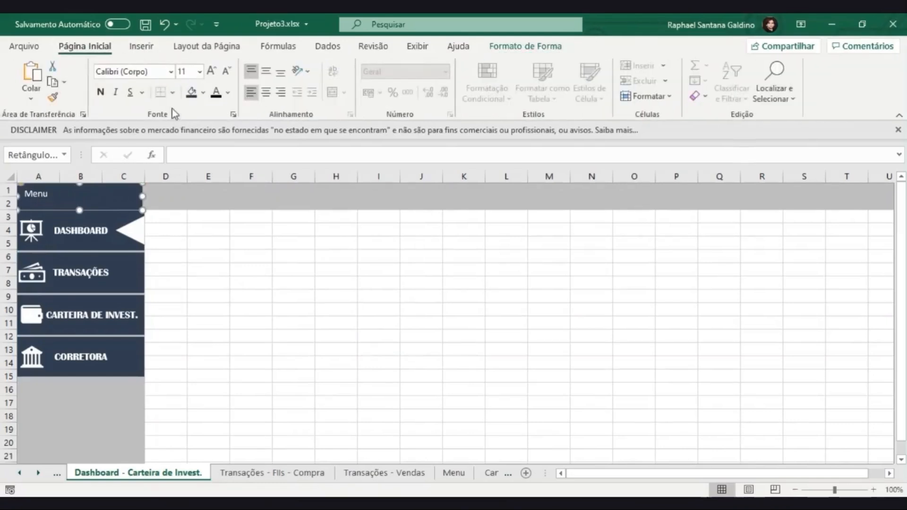
left_click(171, 72)
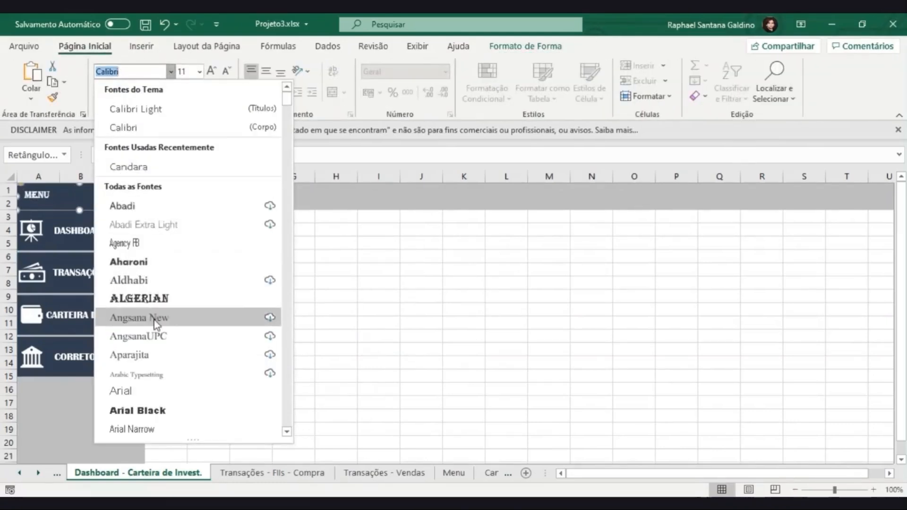
left_click(152, 410)
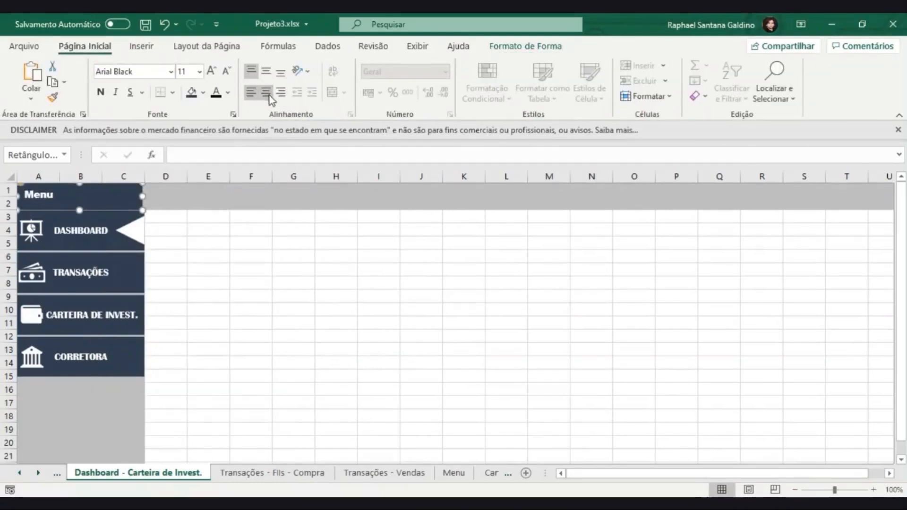
left_click(265, 72)
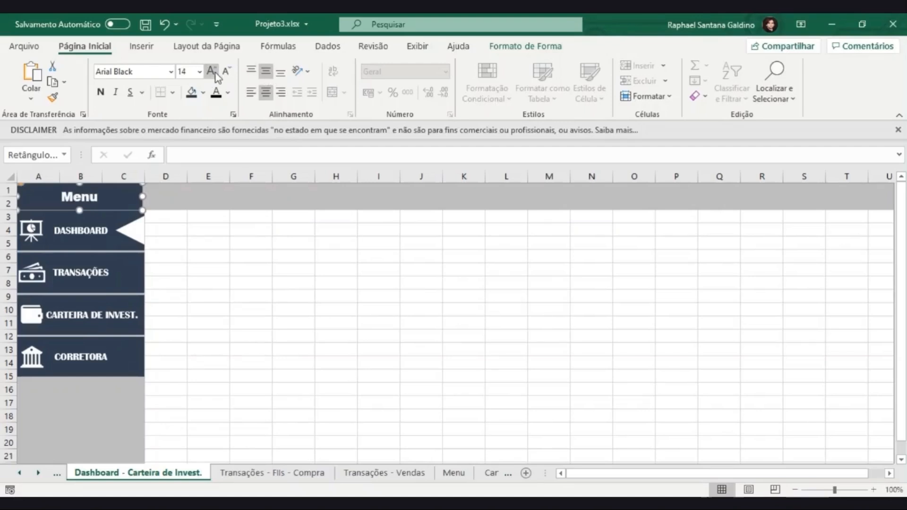
left_click(215, 72)
left_click(204, 251)
- Search the icon library for "menu" and insert the solid three-bar menu icon on the Dashboard sheet
left_click(127, 199)
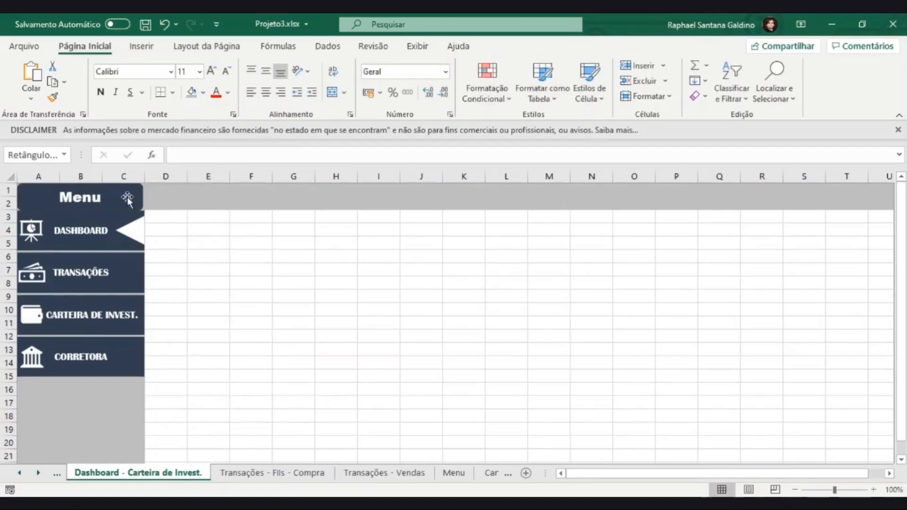
left_click(141, 46)
left_click(166, 83)
left_click(223, 142)
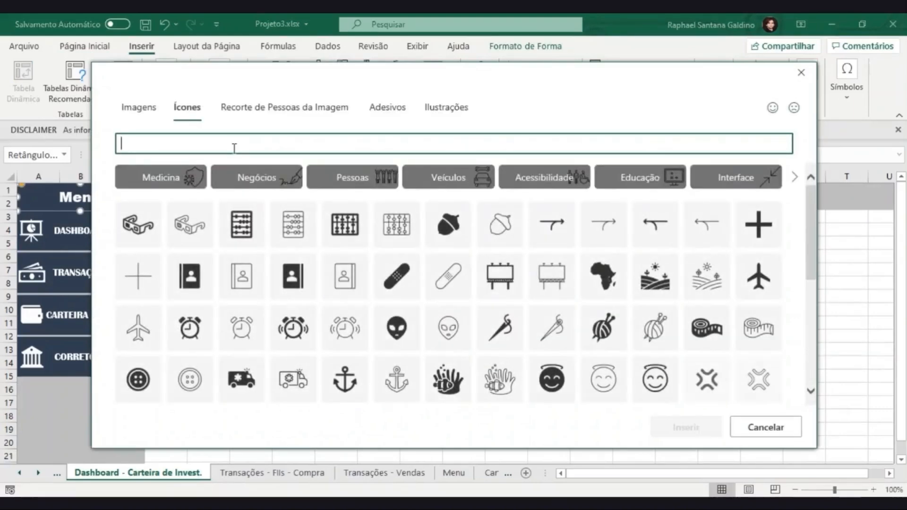
type("menu")
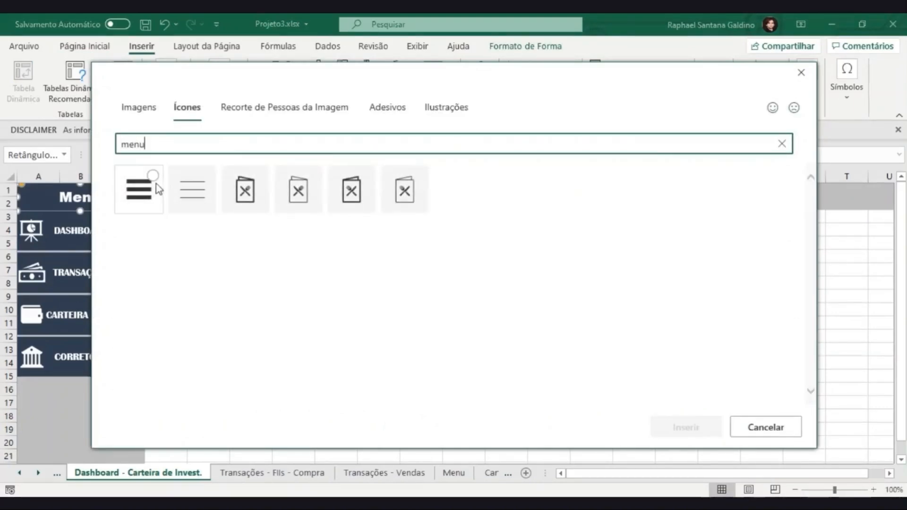
left_click(157, 184)
left_click(719, 436)
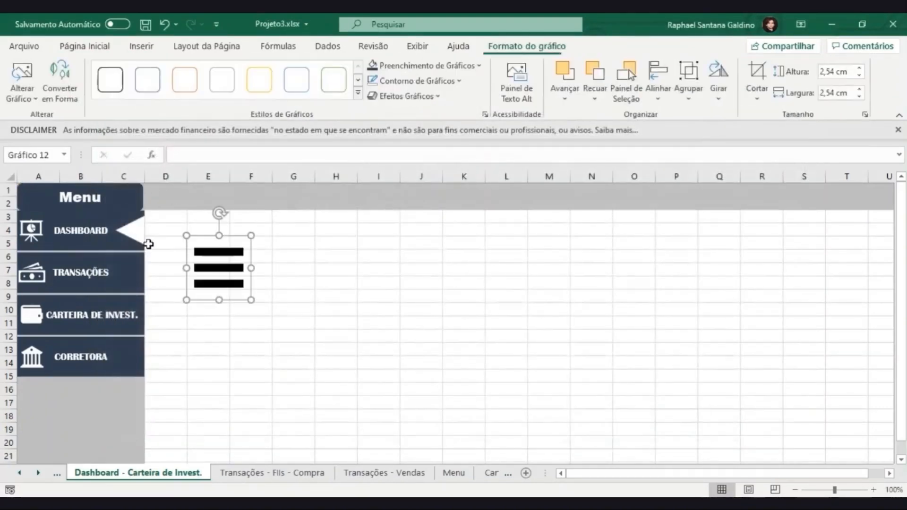
- Shrink the three-bar icon to 1.03 cm by 1.03 cm and place it before the text in the Menu header
left_click_drag(222, 274, 222, 271)
left_click_drag(209, 264, 48, 216)
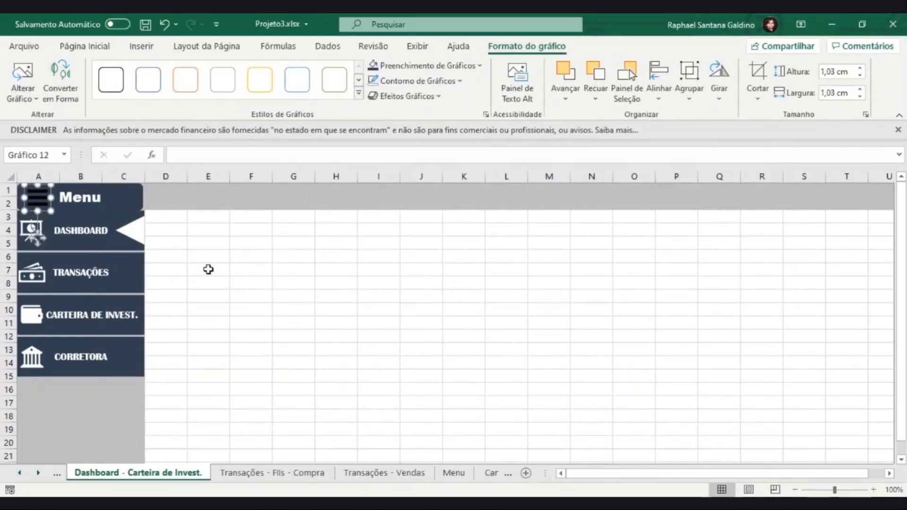
left_click(208, 269)
left_click(187, 247)
- Fill the three-bar icon in the Menu header with white
left_click(38, 198)
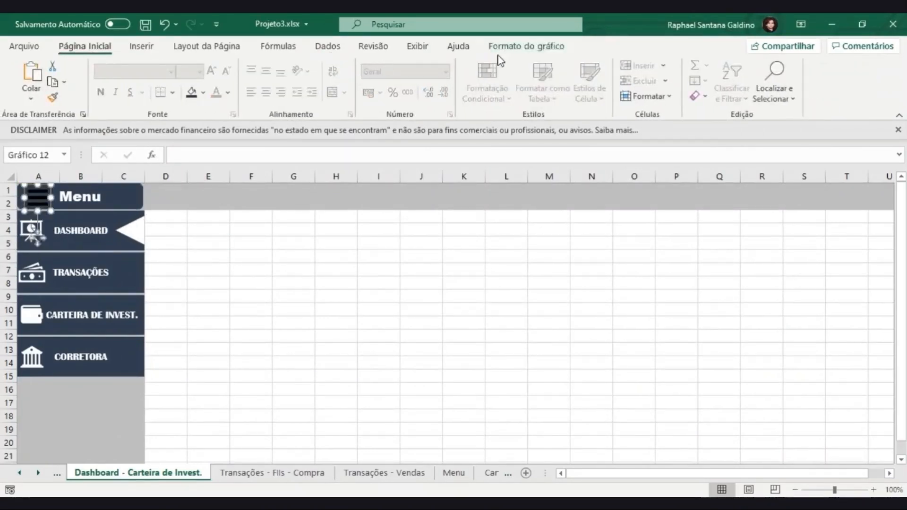
left_click(501, 47)
left_click(442, 68)
left_click(379, 91)
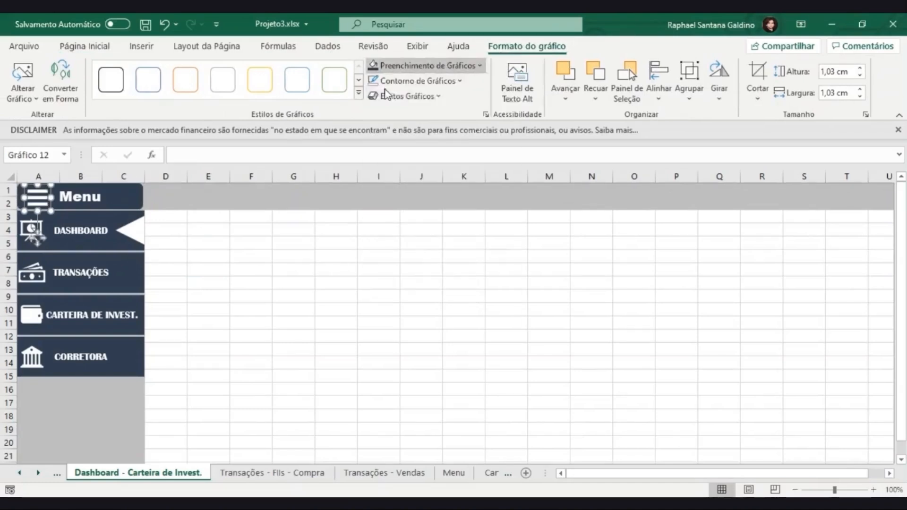
left_click(293, 311)
- Align the three-bar icon to the left edge of the DASHBOARD button's icon
left_click(39, 198)
left_click(29, 233, "ctrl")
left_click(557, 49)
left_click(666, 94)
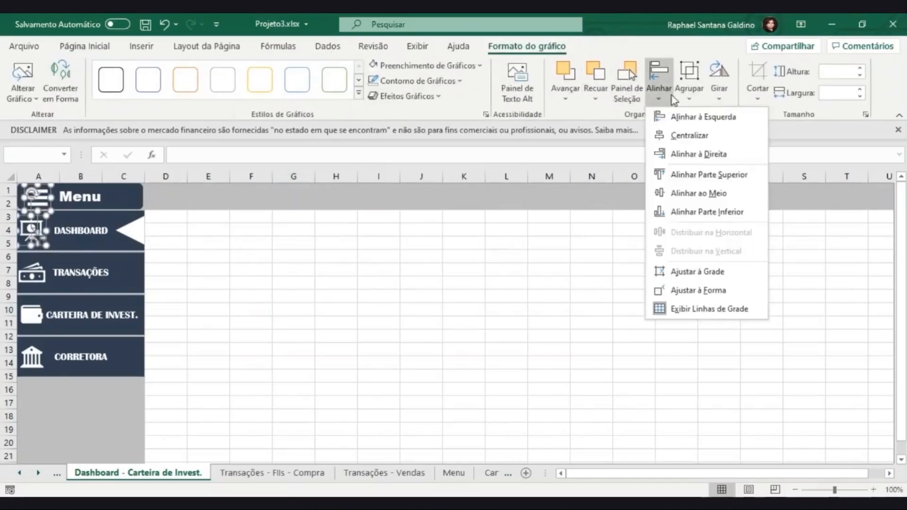
left_click(695, 116)
left_click(282, 335)
left_click(36, 194)
left_click(220, 233)
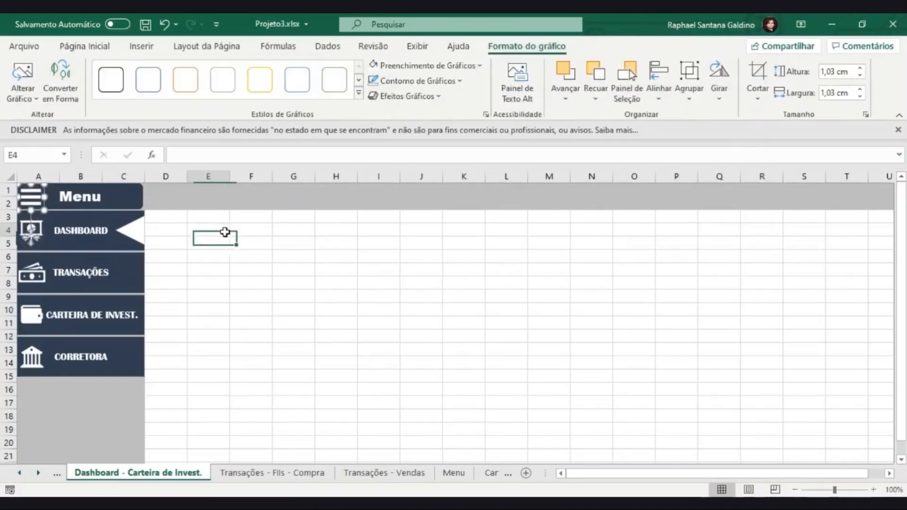
- Link the Menu header shape to the Menu sheet within this document
left_click(80, 196)
key("ctrl+k")
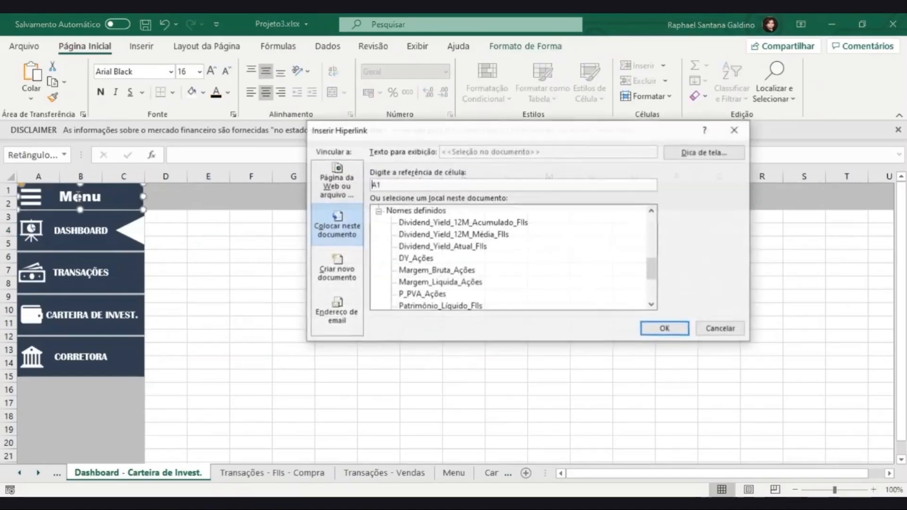
scroll(439, 274, "down", 2)
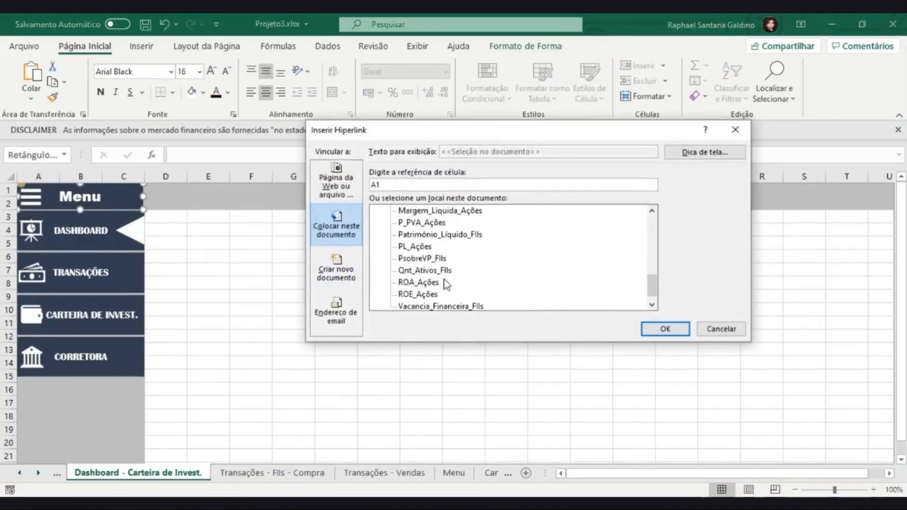
scroll(444, 279, "up", 7)
left_click(336, 310)
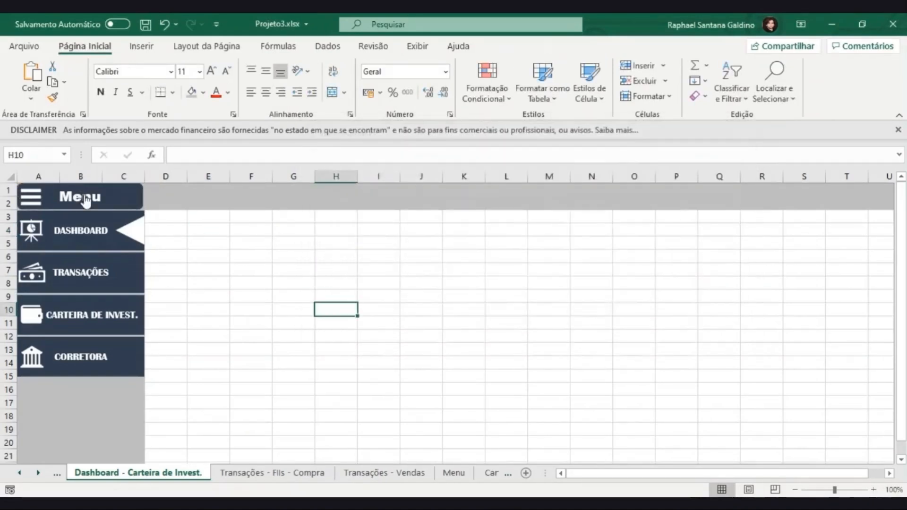
- Hyperlink the three-bar icon to the Menu sheet, keeping cell reference A1
left_click(31, 197)
key("ctrl+k")
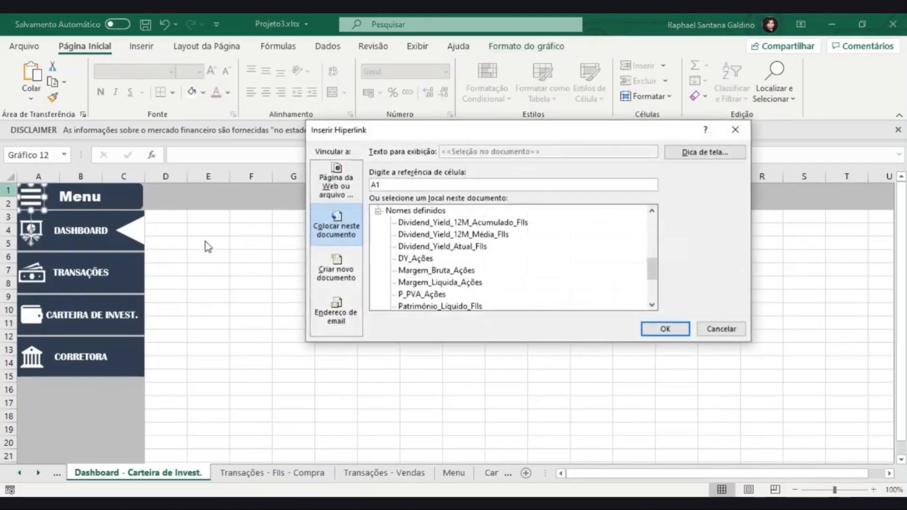
scroll(456, 248, "up", 3)
double_click(408, 258)
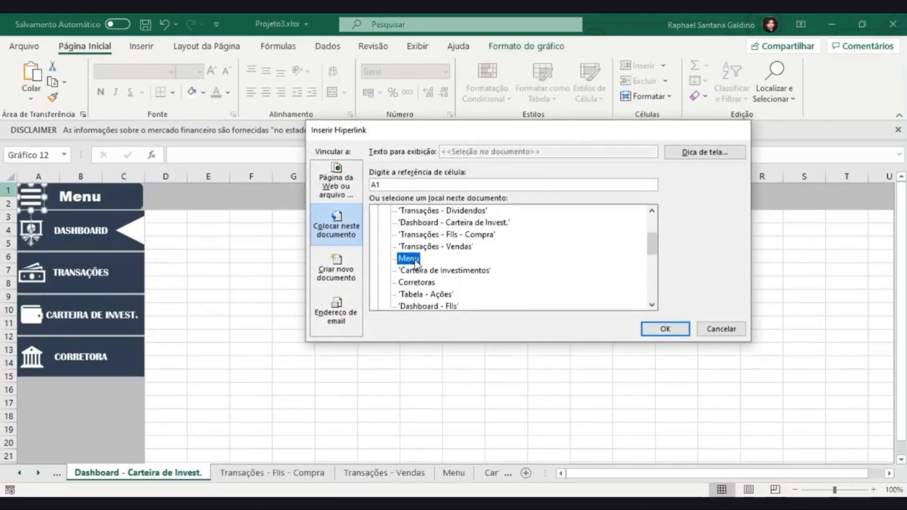
left_click(524, 350)
- Copy the Menu header with its icon and paste both above the navigation buttons on the Transações - FIIs - Compra sheet
left_click(93, 200)
left_click(31, 197, "ctrl")
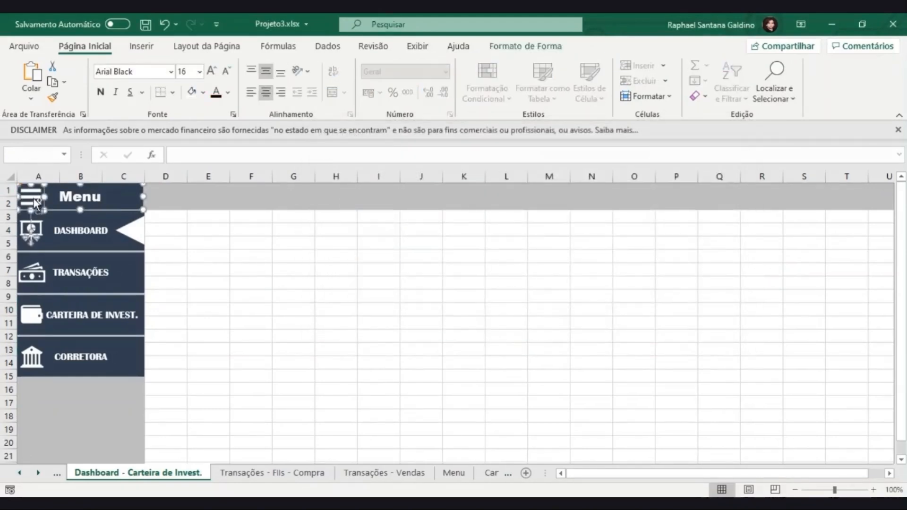
key("ctrl+c")
left_click(288, 475)
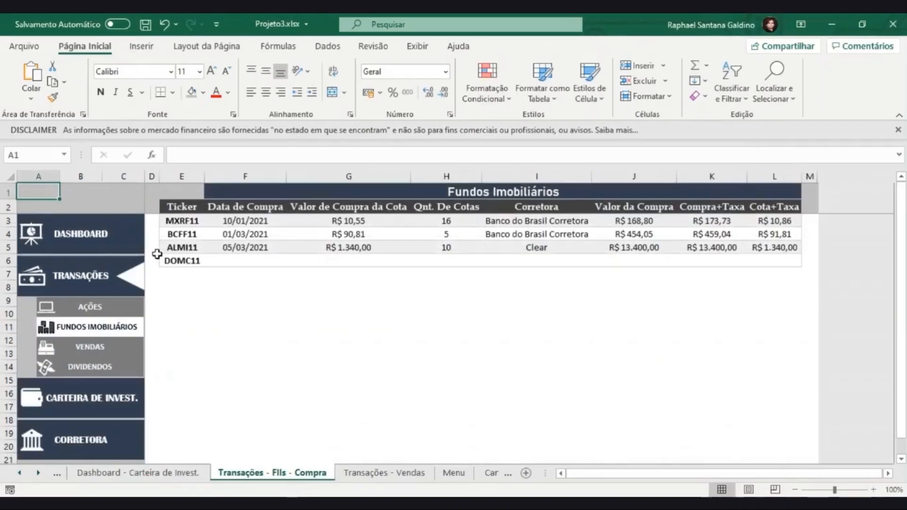
key("ctrl+v")
left_click_drag(108, 186, 111, 189)
- Paste the Menu header and icon on the Transações - Vendas sheet and place them above the DASHBOARD button
left_click(362, 475)
key("ctrl+v")
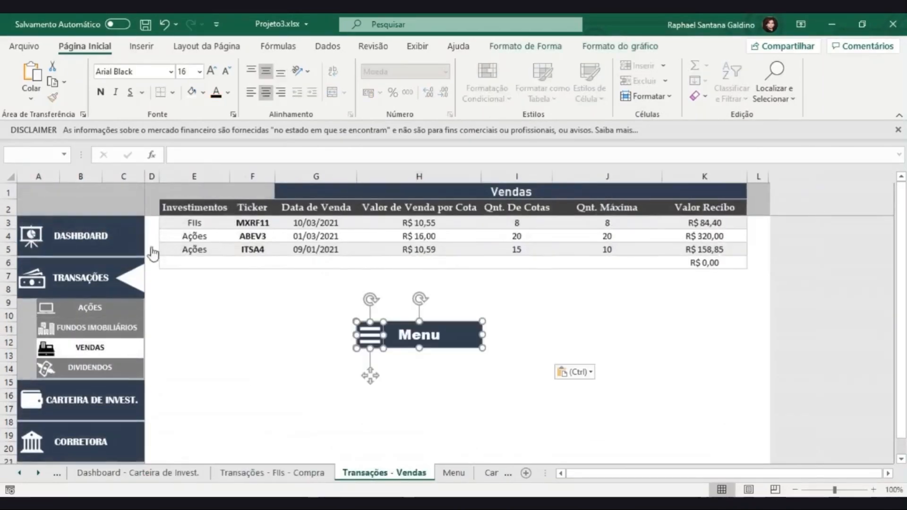
left_click_drag(402, 336, 114, 195)
left_click(391, 429)
- Paste the Menu header and icon at the top of the Carteira de Investimentos, Corretoras and Dashboard - FIIs sheets
left_click(491, 473)
key("ctrl+v")
left_click(479, 474)
key("ctrl+v")
left_click_drag(105, 344, 102, 186)
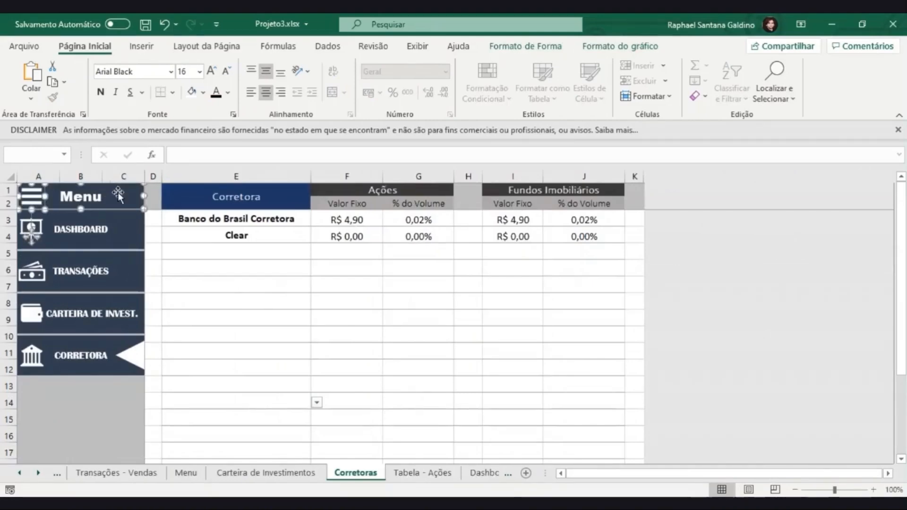
left_click(423, 473)
left_click(473, 474)
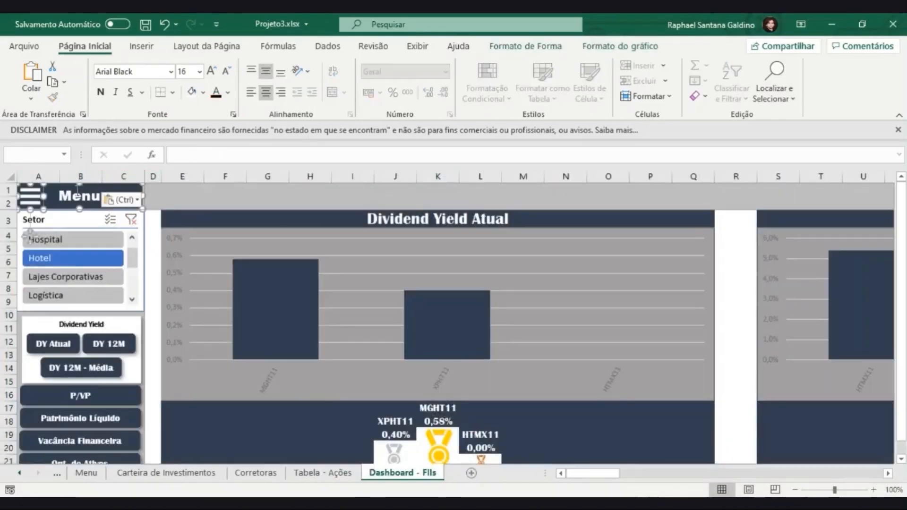
- Paste the Menu header and icon on the Transações - Dividendos sheet and position them above the DASHBOARD button
left_click(301, 478)
left_click(256, 473)
left_click(166, 473)
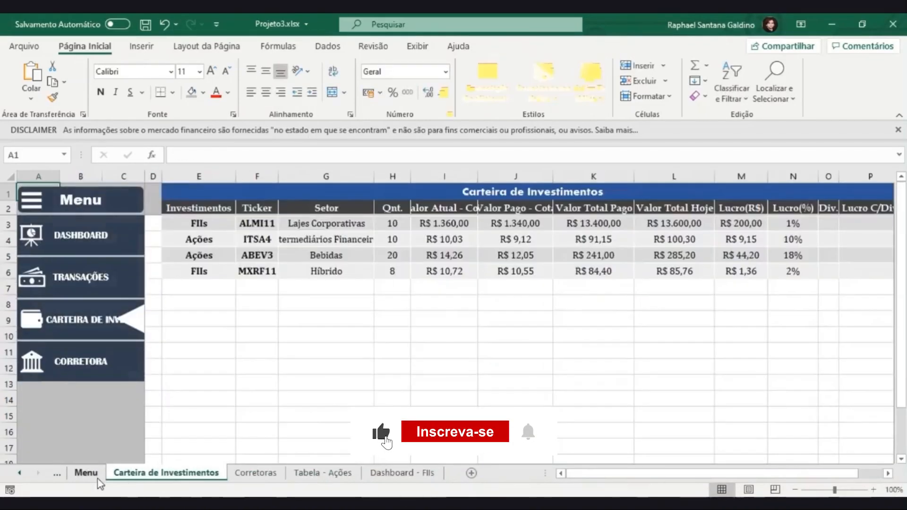
left_click(86, 473)
left_click(57, 473)
left_click(58, 474)
left_click(57, 474)
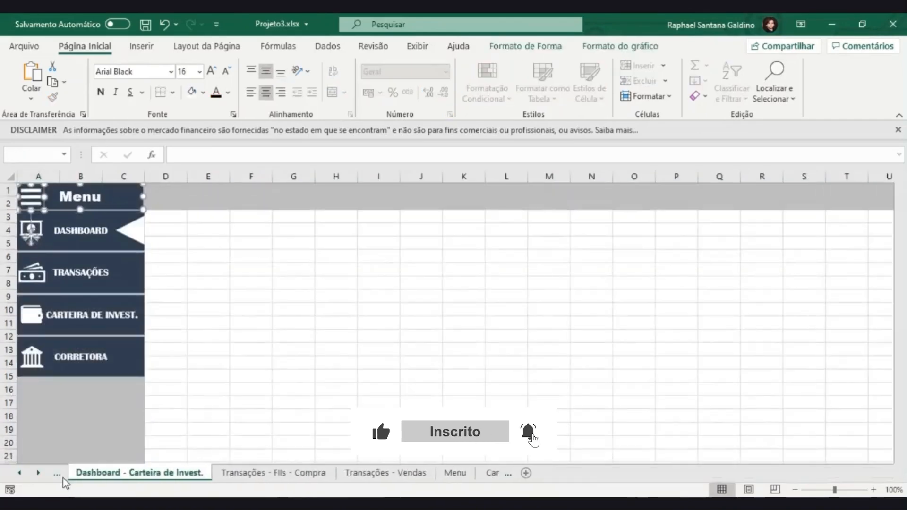
left_click(57, 474)
key("ctrl+v")
left_click_drag(348, 348, 92, 211)
- Add the copied Menu header and icon to the Transações - Ações - Compra and Dashboard - Ações sheets, above the existing buttons
left_click(64, 473)
key("ctrl+v")
left_click(61, 473)
key("ctrl+v")
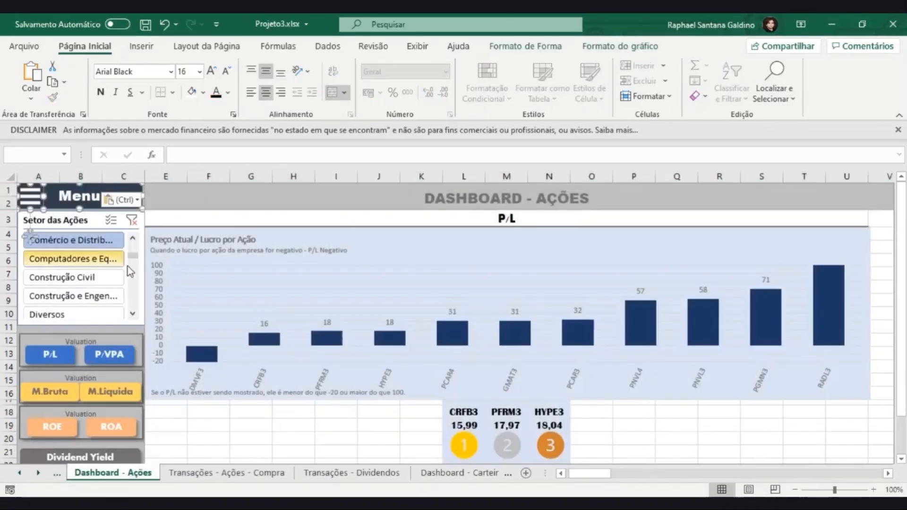
left_click_drag(94, 201, 93, 208)
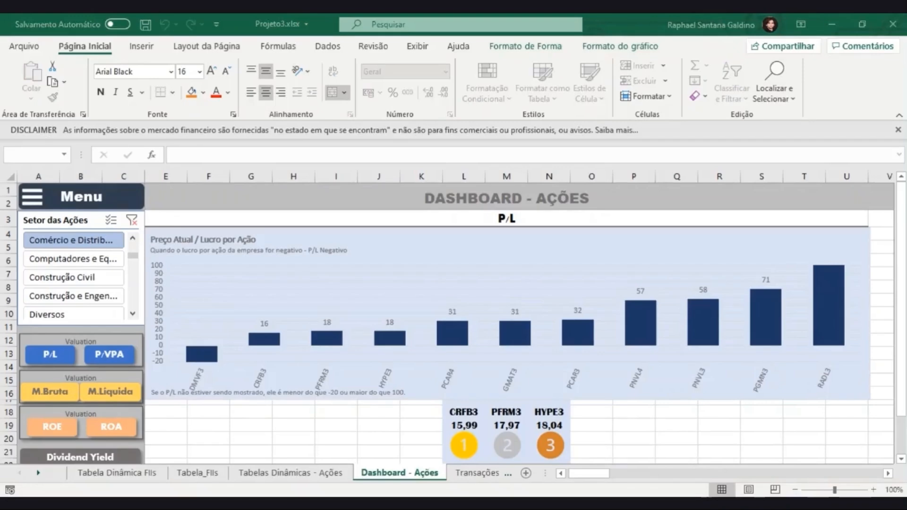
- Copy the AÇÕES, FUNDOS IMOBILIÁRIOS and VENDAS submenu buttons from the Transações - Dividendos sheet
left_click(478, 473)
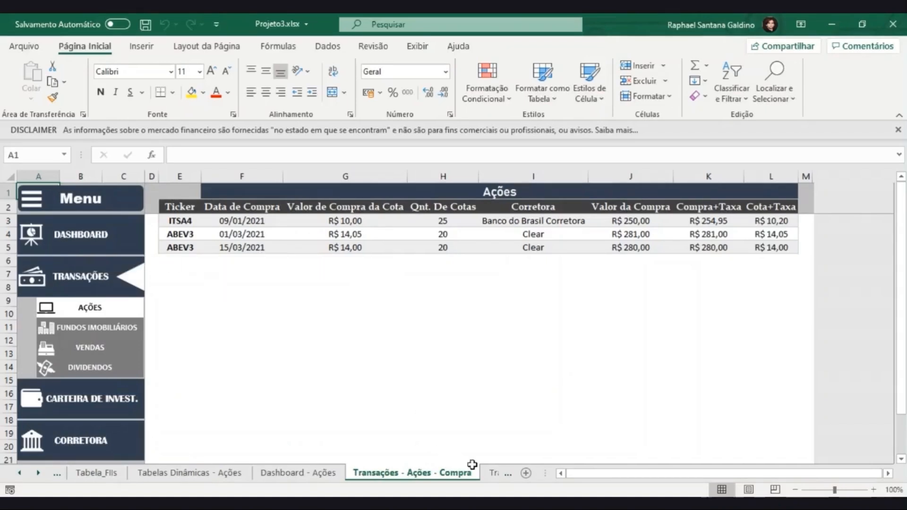
left_click(492, 473)
left_click(489, 475)
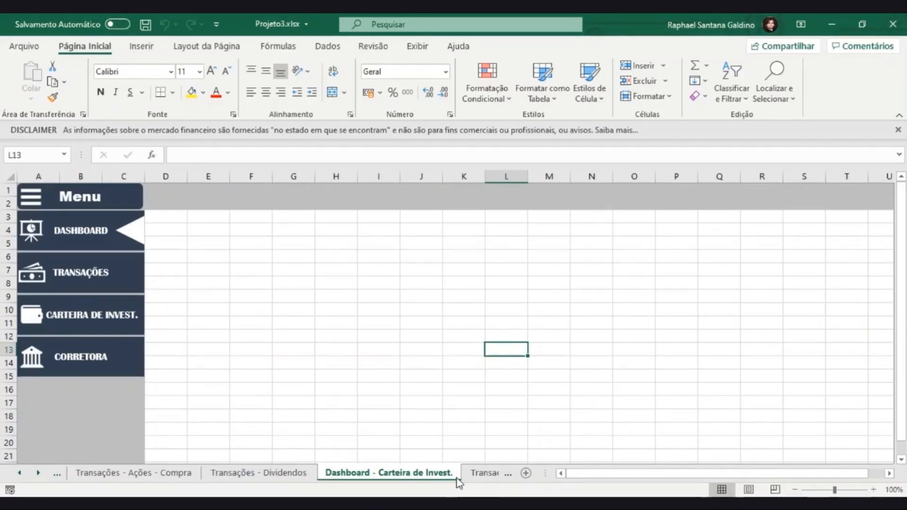
left_click(293, 473)
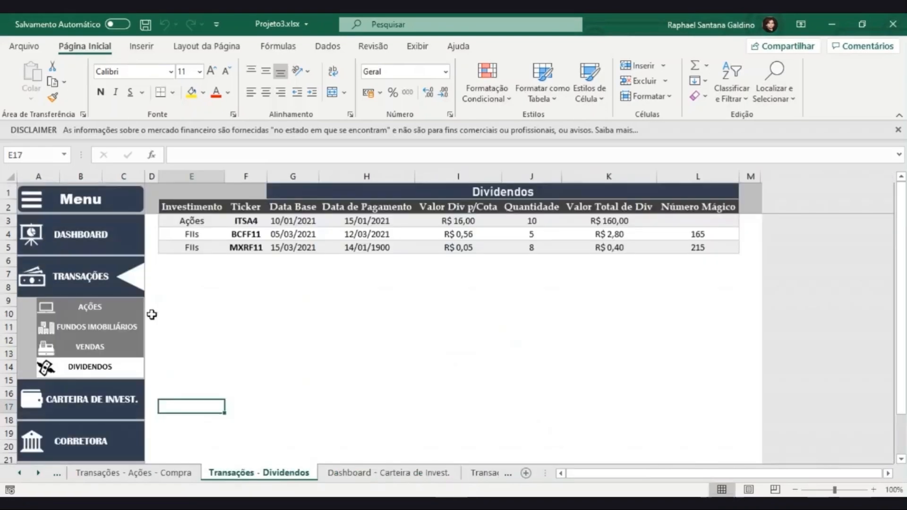
left_click(90, 307)
left_click(76, 328, "ctrl")
left_click(72, 351, "ctrl")
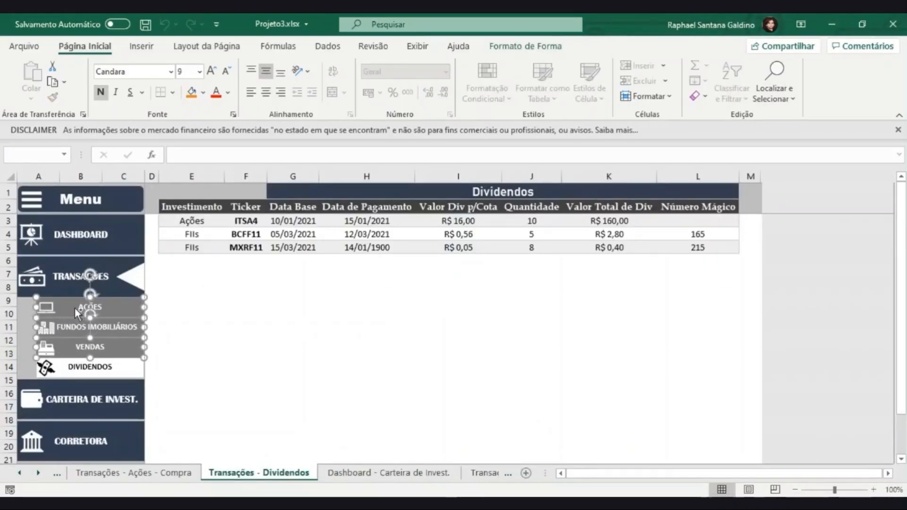
- On the Dashboard - Carteira de Invest. sheet, move the TRANSAÇÕES, CARTEIRA DE INVEST. and CORRETORA buttons and icons down to start at row 10
left_click(357, 473)
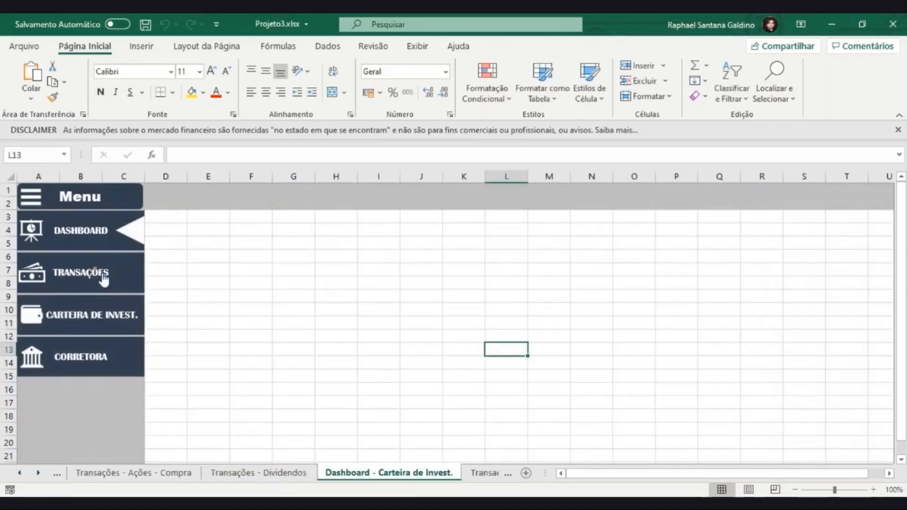
left_click(103, 276, "ctrl")
left_click(31, 279, "ctrl")
left_click(33, 315, "ctrl")
left_click(82, 313, "ctrl")
left_click(56, 351, "ctrl")
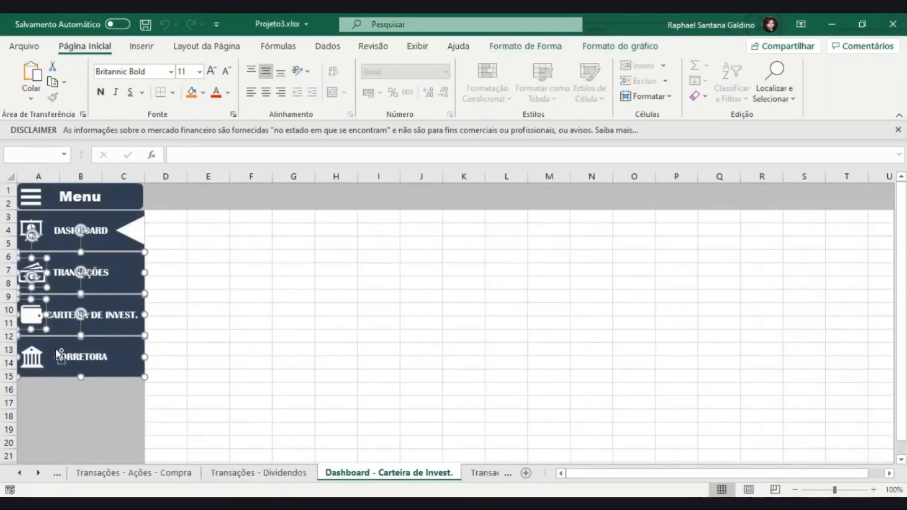
left_click(31, 354, "ctrl")
key("Down")
key("Down")
key("Down")
key("Down")
key("Down")
key("Down")
key("Down")
key("Down")
key("Down")
key("Down")
key("Down")
key("Down")
key("Down")
key("Down")
key("Down")
key("Down")
key("Down")
key("Down")
key("Down")
key("Down")
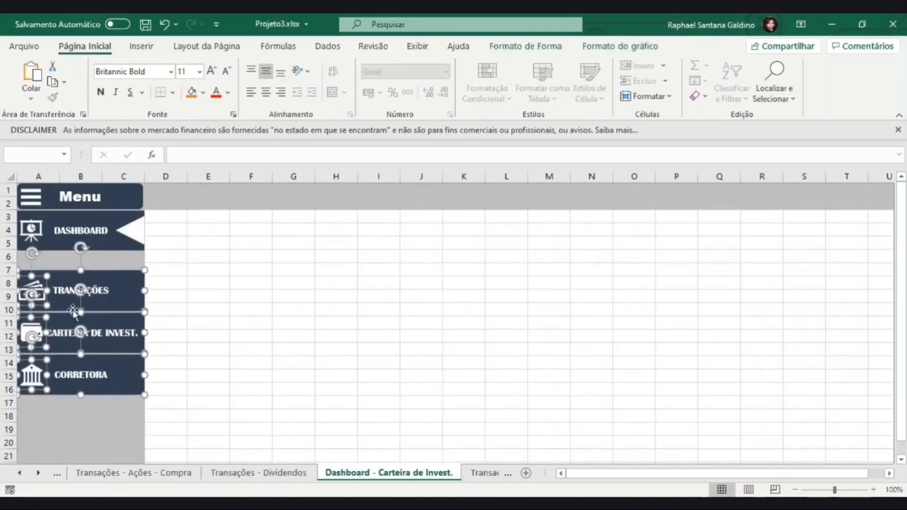
key("Down")
key("Down")
key("Down")
key("Down")
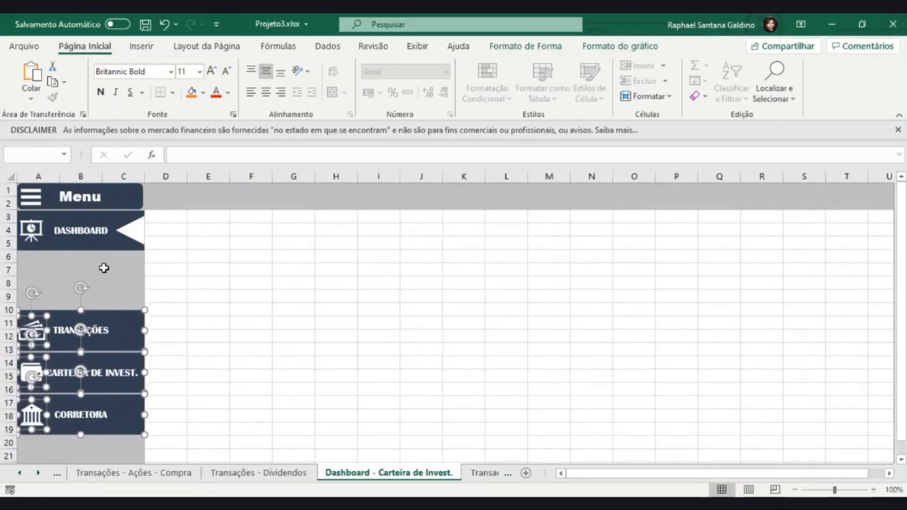
- Paste the three copied submenu buttons into the gap directly below the DASHBOARD button
key("ctrl+v")
left_click_drag(111, 313, 129, 254)
left_click(170, 321)
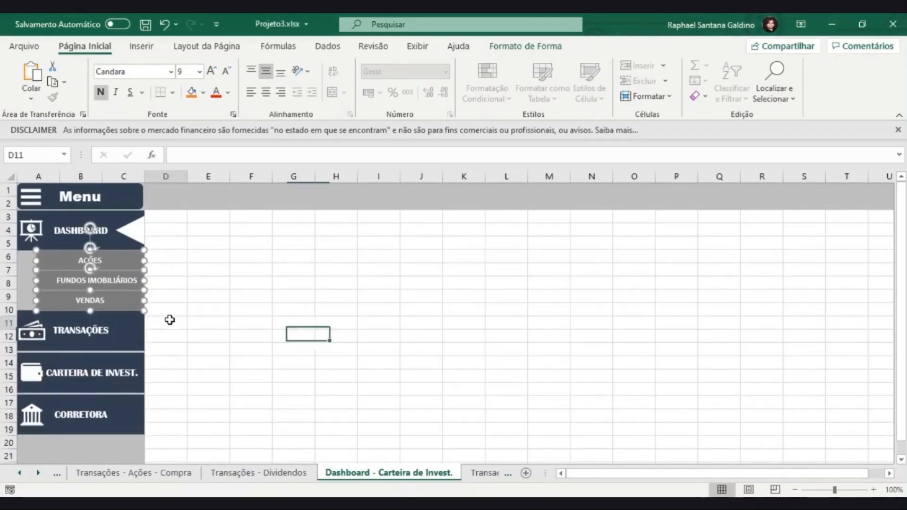
- Nudge the TRANSAÇÕES, CARTEIRA DE INVEST. and CORRETORA buttons and their icons slightly down from the submenu
left_click(58, 337)
left_click(54, 383, "ctrl")
left_click(64, 416, "ctrl")
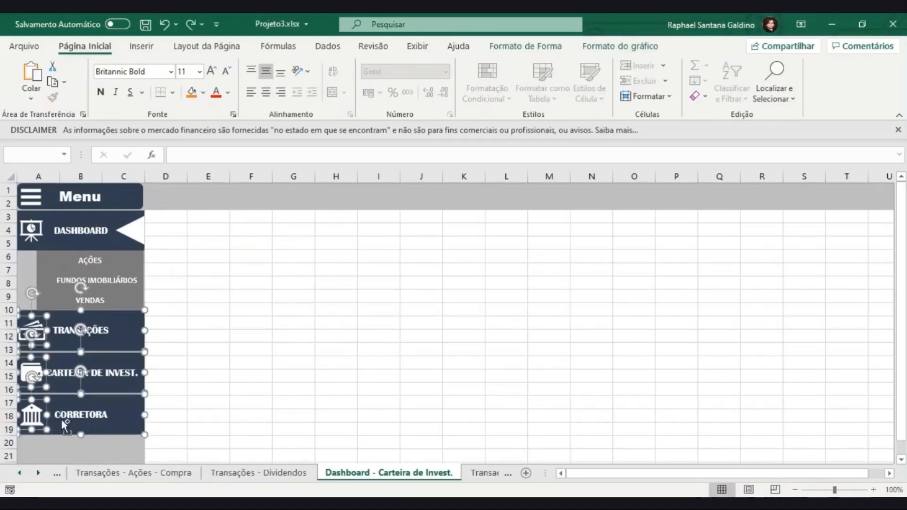
key("Down")
key("Down")
left_click(206, 326)
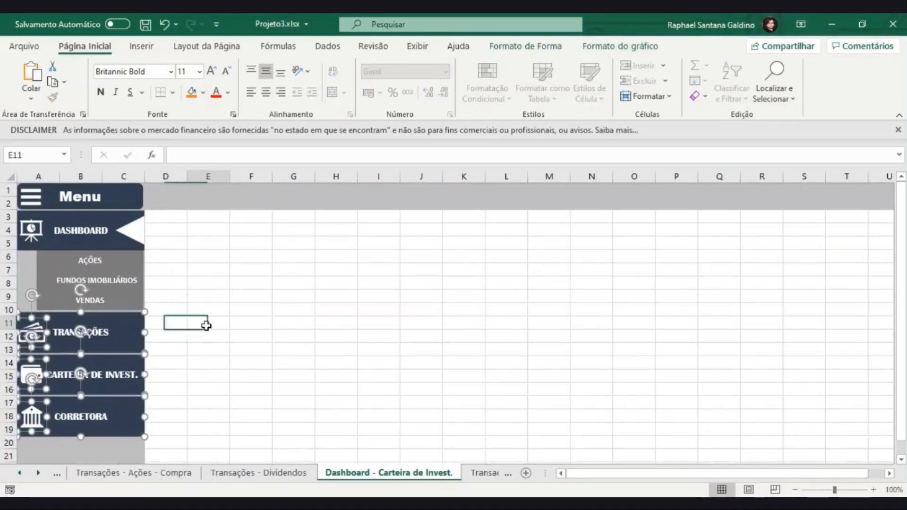
- Change the first DASHBOARD submenu button's text to CARTEIRA DE INVEST
left_click(93, 264, "ctrl")
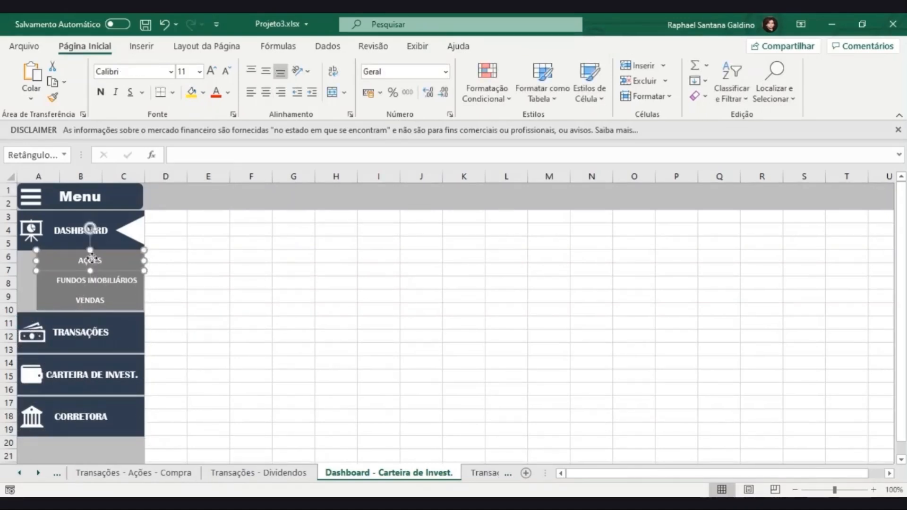
type("CA")
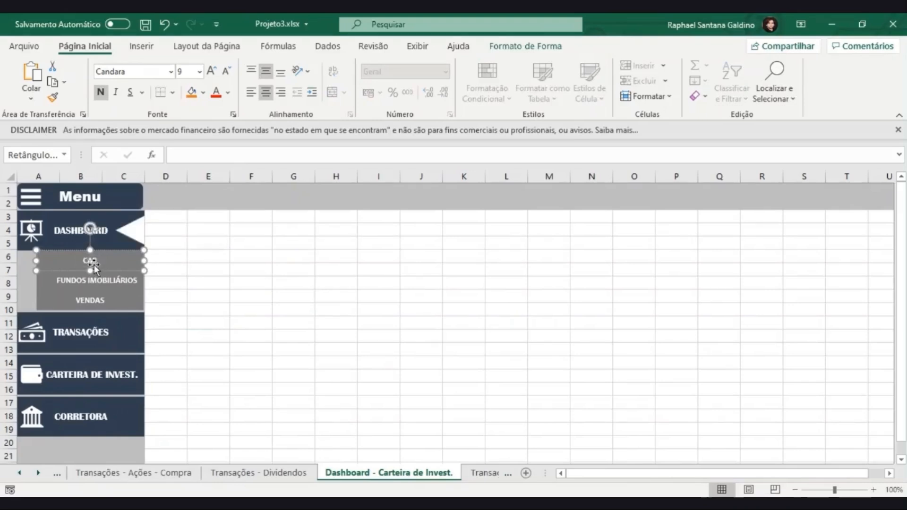
type("RTEIRA DE INVEST.")
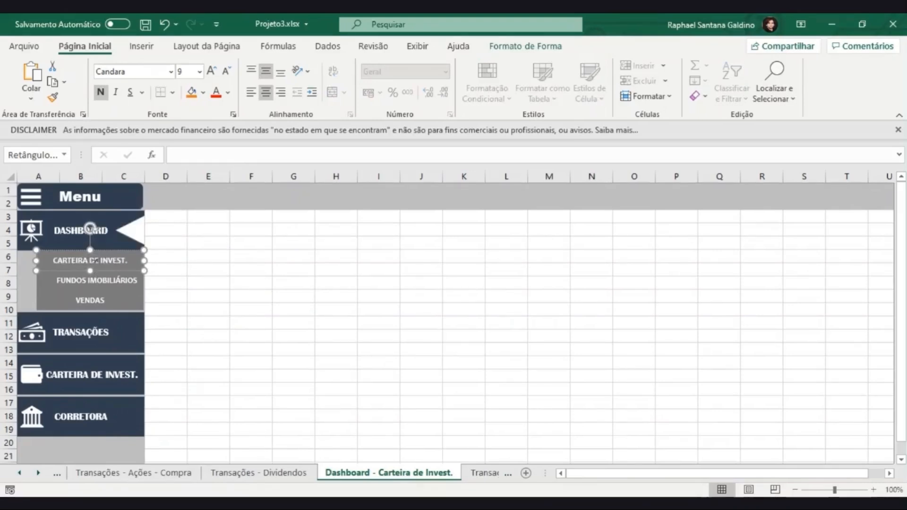
- Replace the FUNDOS IMOBILIÁRIOS text on the second DASHBOARD submenu button with AÇÕES
left_click(104, 275)
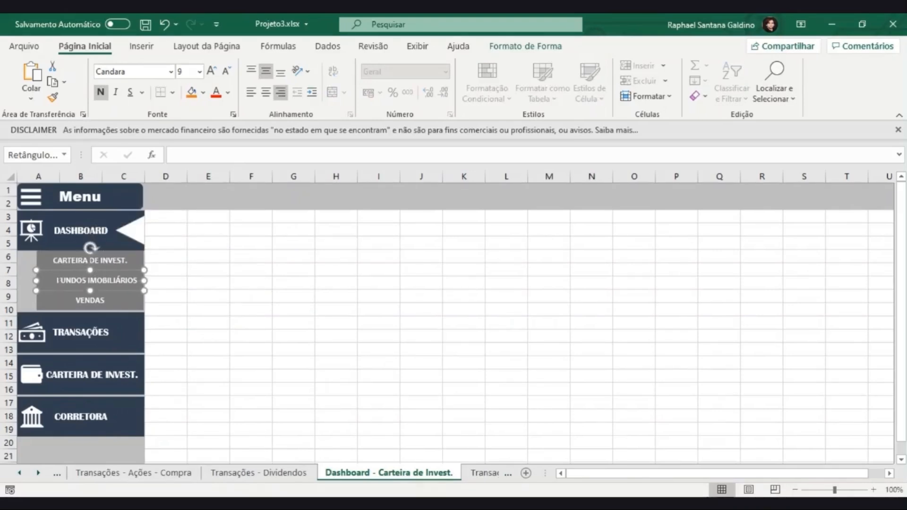
left_click_drag(56, 280, 137, 281)
key("BackSpace")
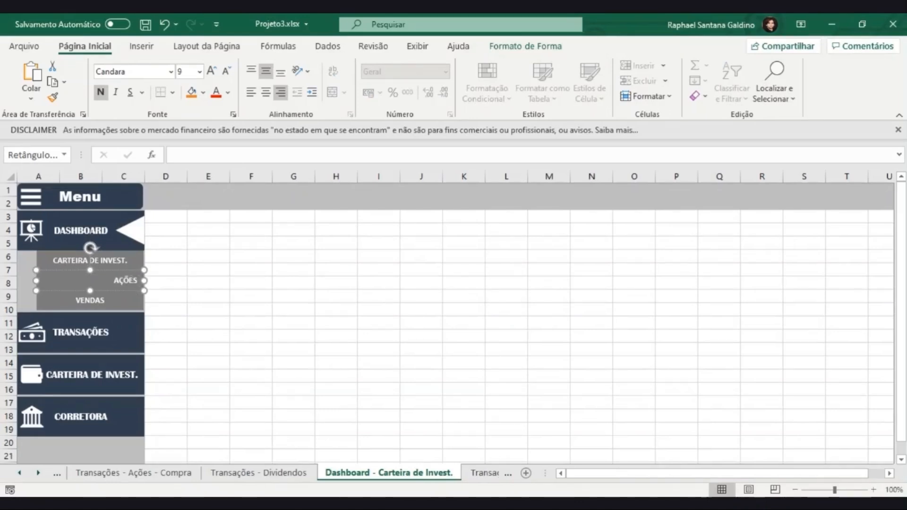
- Replace the VENDAS text on the third DASHBOARD submenu button with FUNDOS IMOBILIÁRIOS
double_click(89, 301)
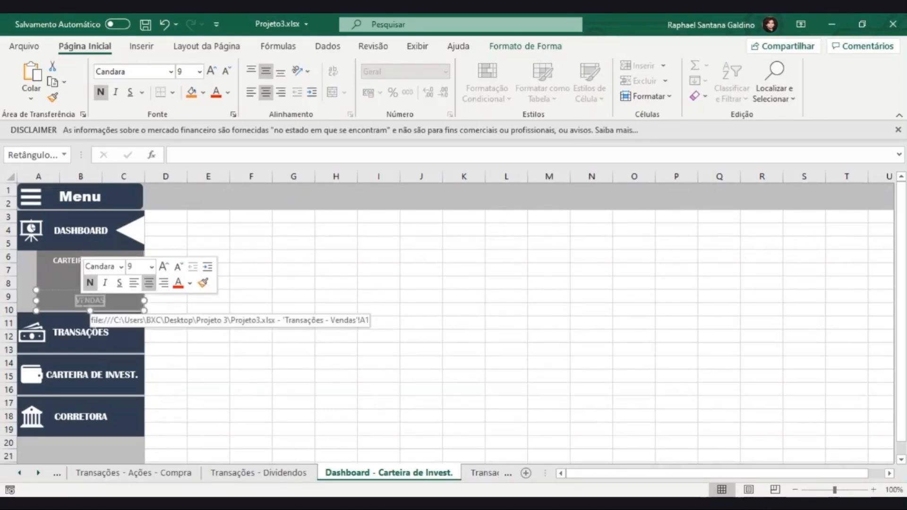
type("FUNDOS IMOBILI")
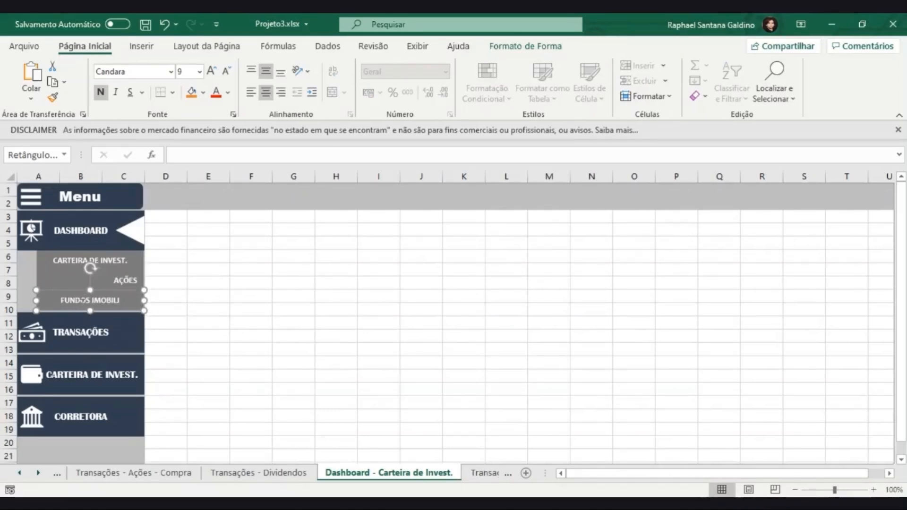
type("ÁRIOS")
key("Escape")
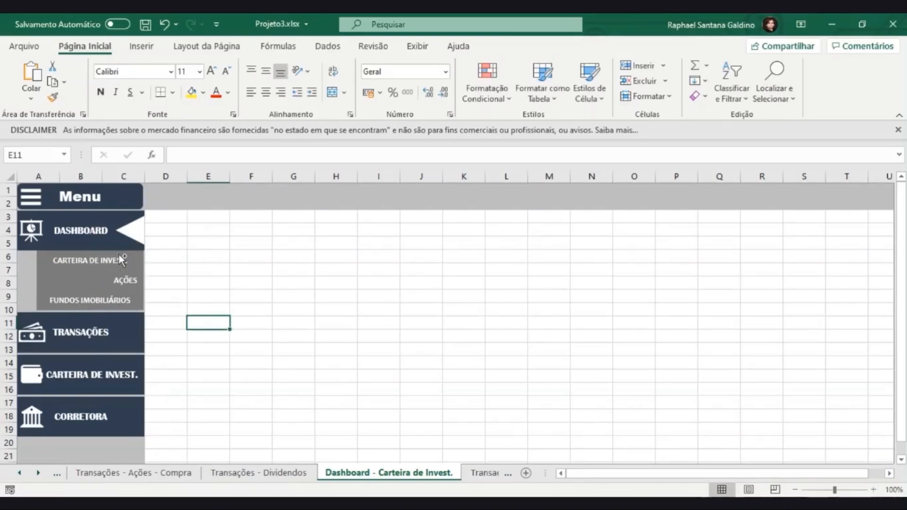
- Right-align the text of the CARTEIRA DE INVEST. and FUNDOS IMOBILIÁRIOS submenu buttons under DASHBOARD
left_click(121, 259, "ctrl")
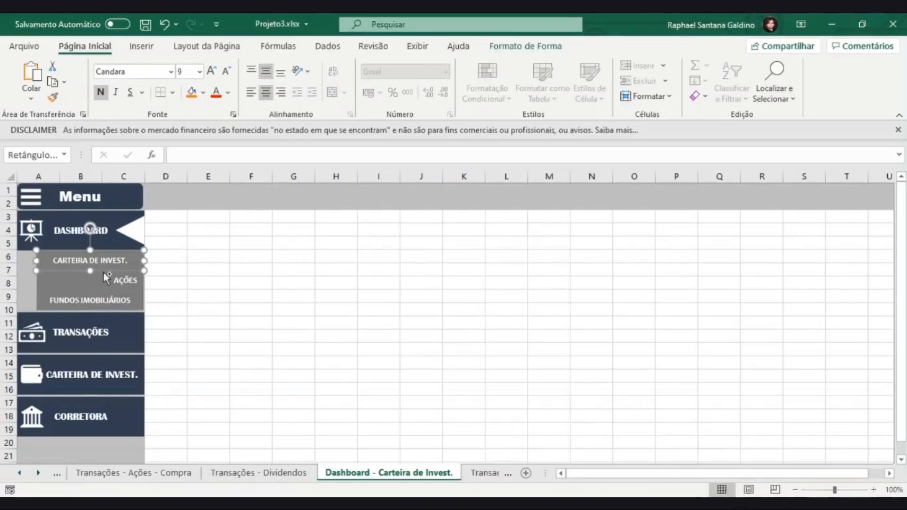
left_click(86, 298, "ctrl")
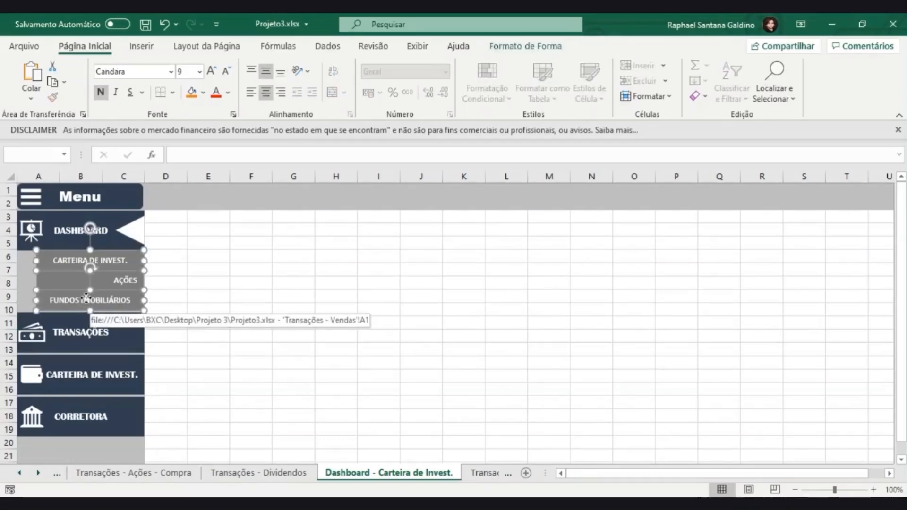
left_click(281, 92)
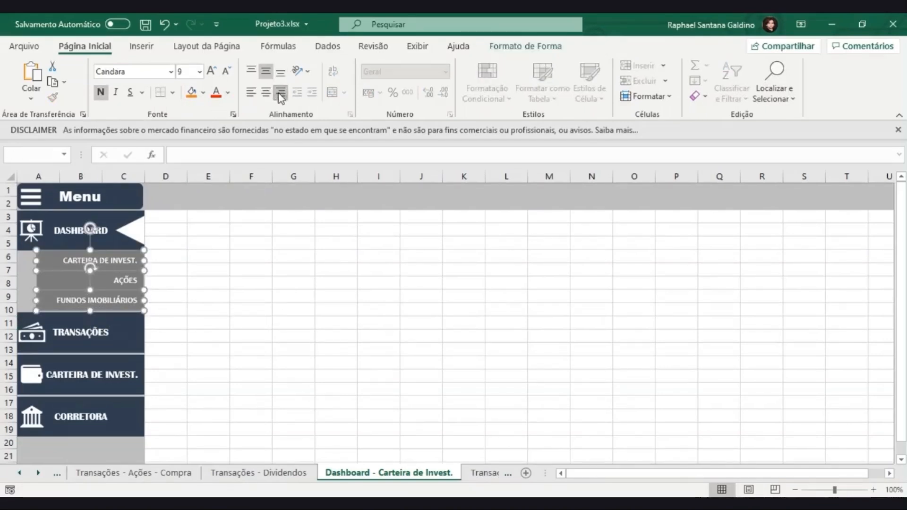
- Center the text of the AÇÕES and CARTEIRA DE INVEST. submenu buttons under DASHBOARD
left_click(111, 281)
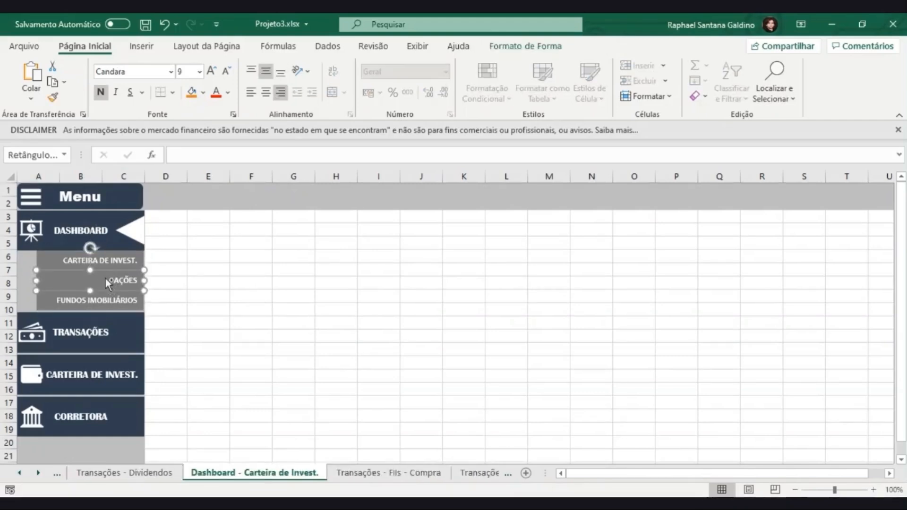
left_click(266, 92)
left_click(163, 258)
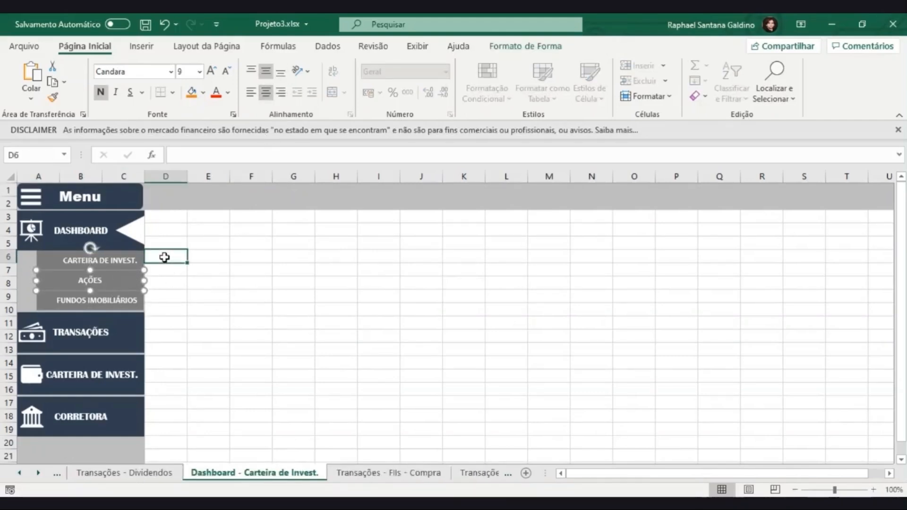
left_click(94, 261, "ctrl")
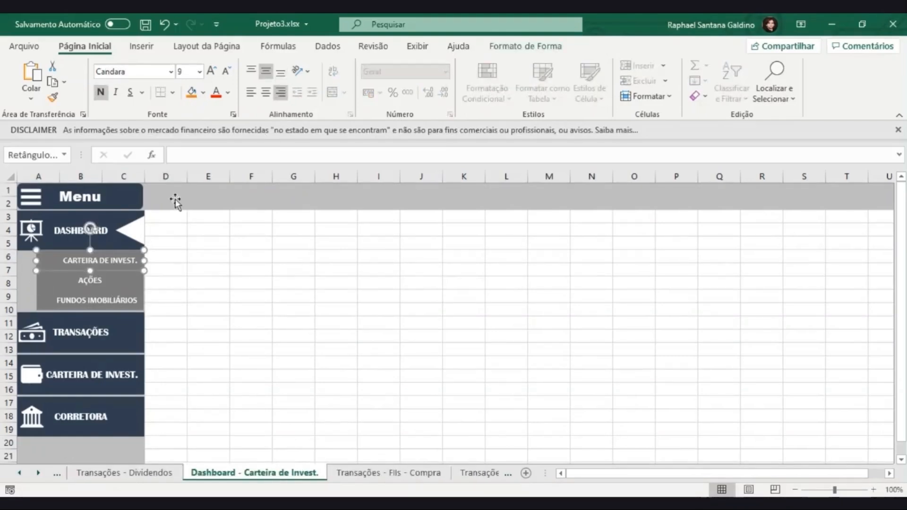
left_click(267, 93)
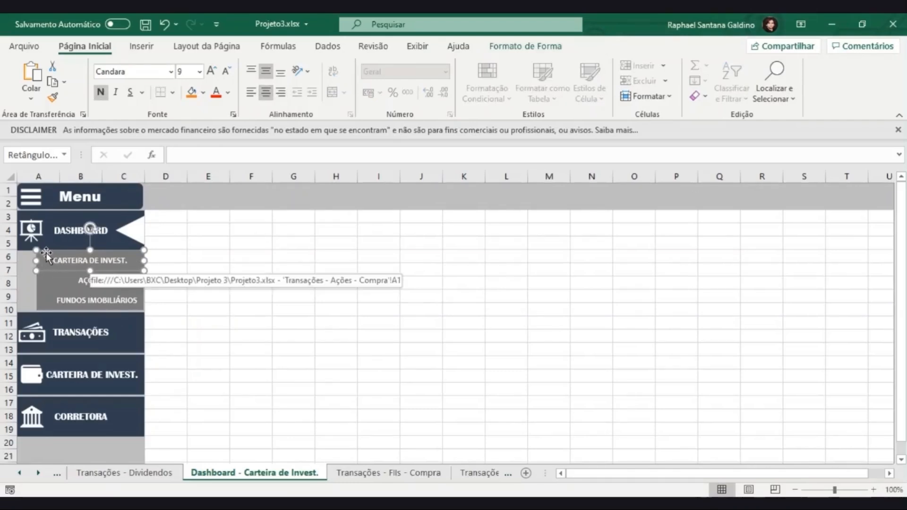
left_click(181, 280)
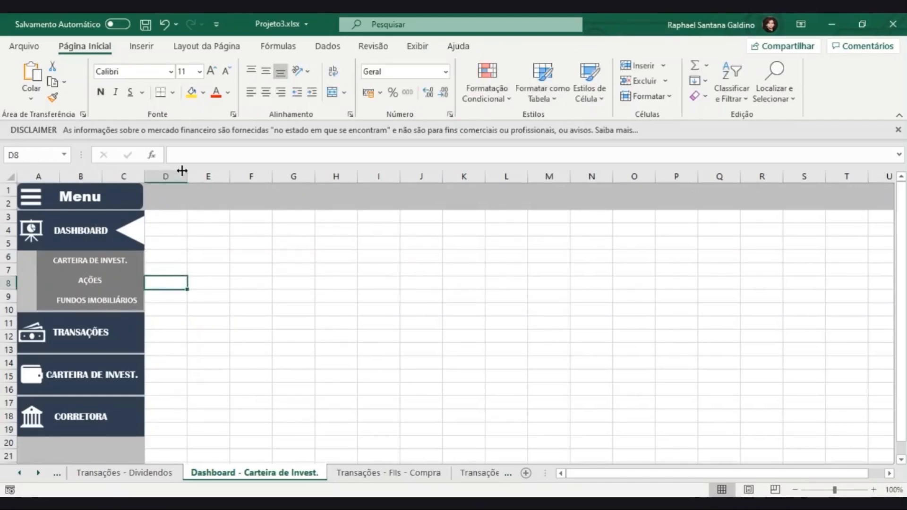
- Copy the AÇÕES and FUNDOS IMOBILIÁRIOS icons from the Transações - Dividendos sheet onto the matching submenu buttons of the Dashboard - Carteira de Invest. sheet
left_click(161, 473)
left_click(47, 306)
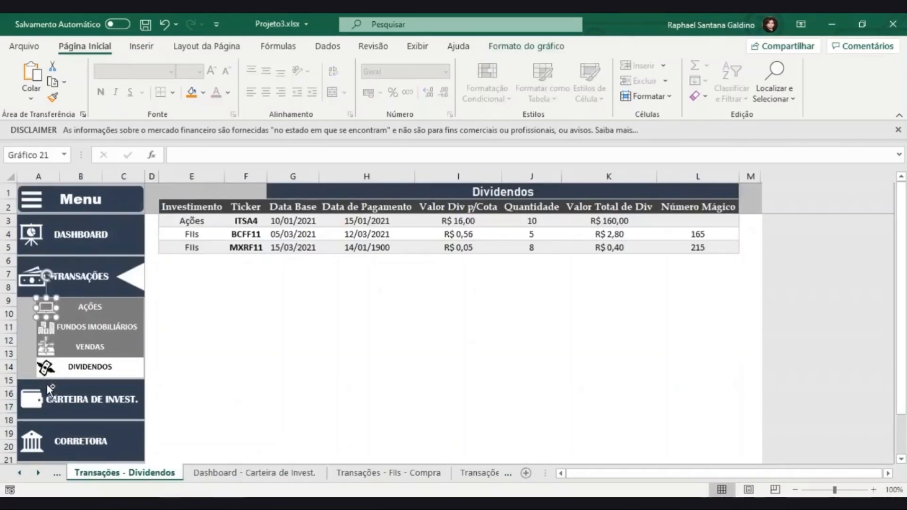
left_click(53, 328, "ctrl")
key("ctrl+c")
left_click(254, 473)
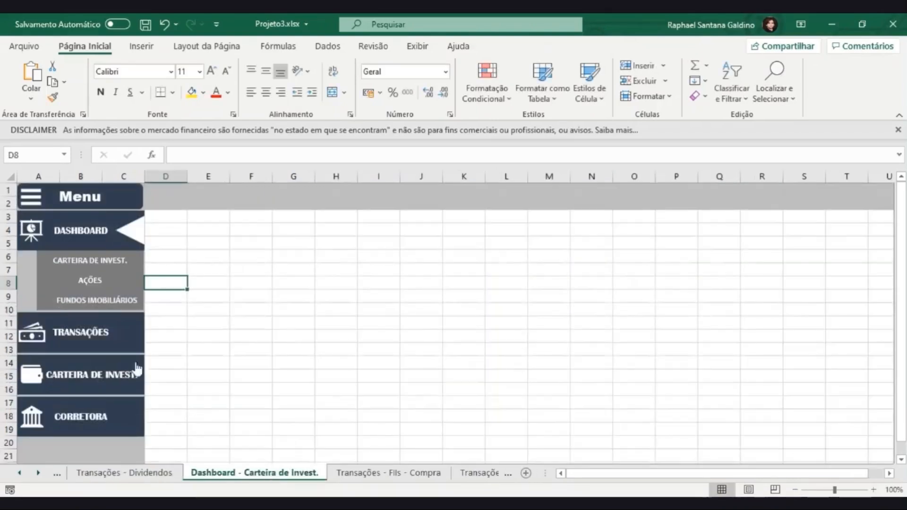
key("ctrl+v")
left_click_drag(154, 295, 46, 288)
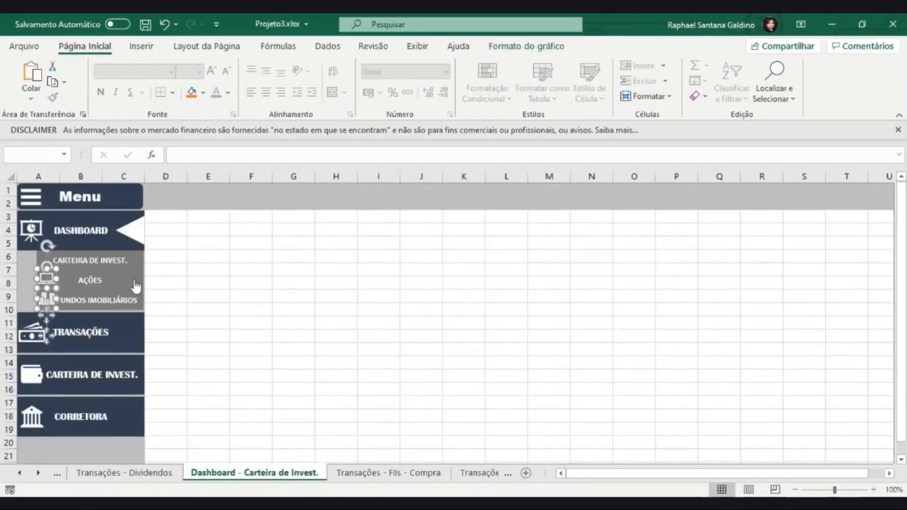
- Open the stock icon library and search it for DASHBOARD
left_click(141, 45)
left_click(166, 83)
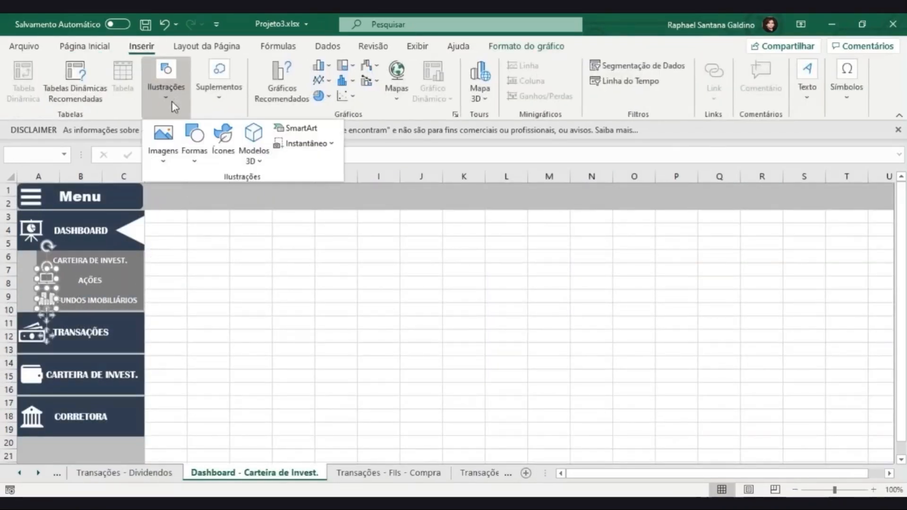
left_click(220, 145)
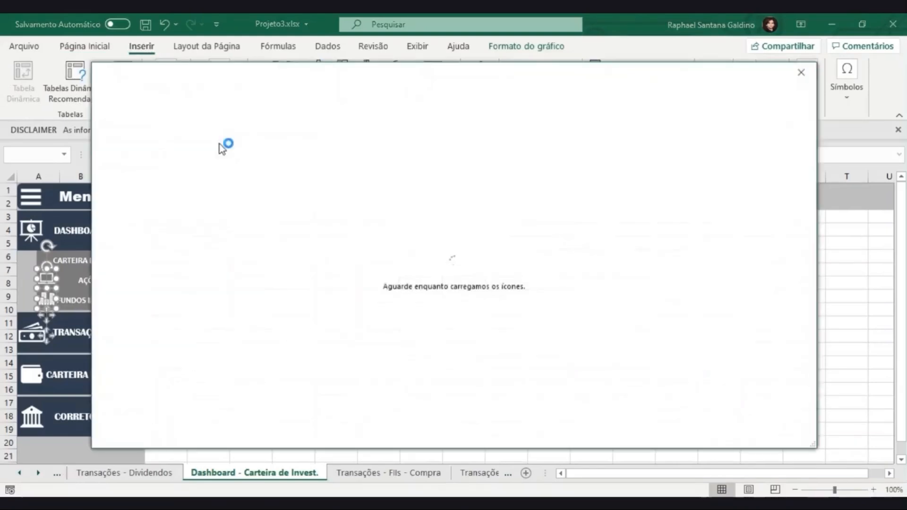
type("DASHB")
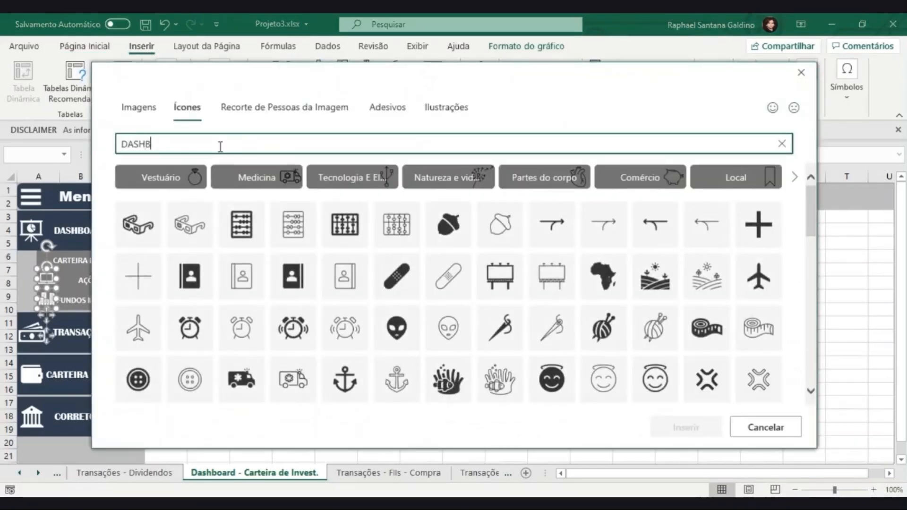
type("OARD")
left_click_drag(188, 148, 119, 144)
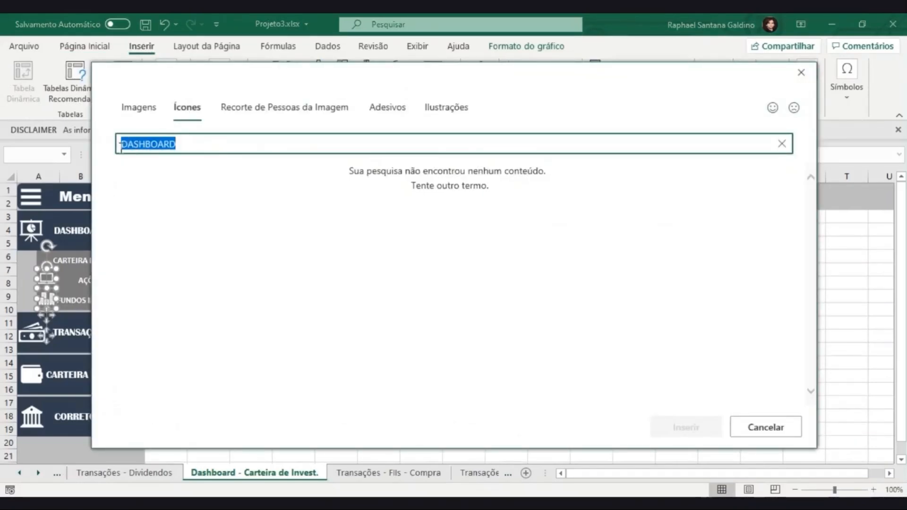
- Search the icon library for COMPUTADOR and insert the black screen icon without a stand, the last one in the results
type("COMP")
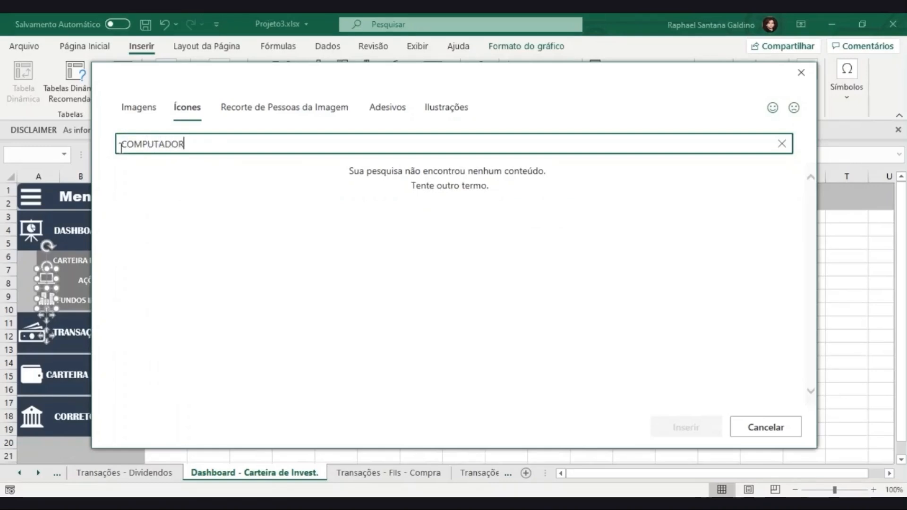
type("UTADOR")
left_click(655, 250)
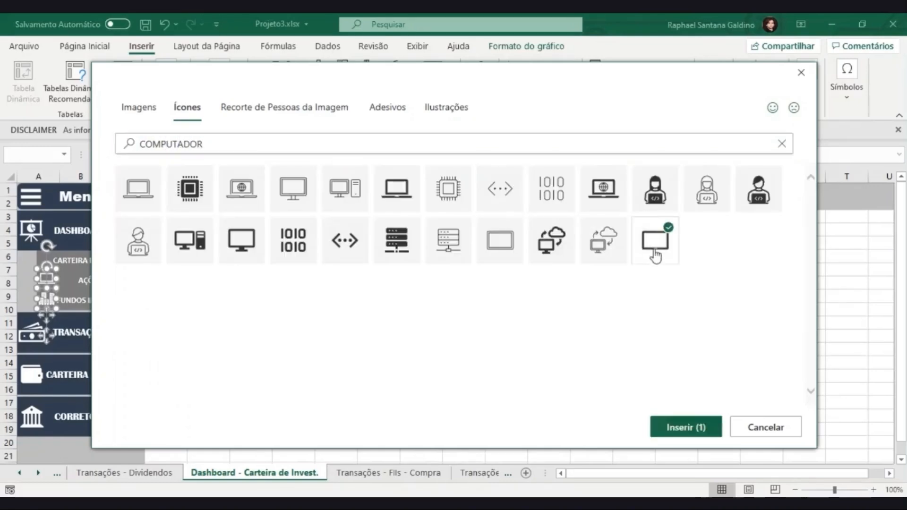
left_click(698, 427)
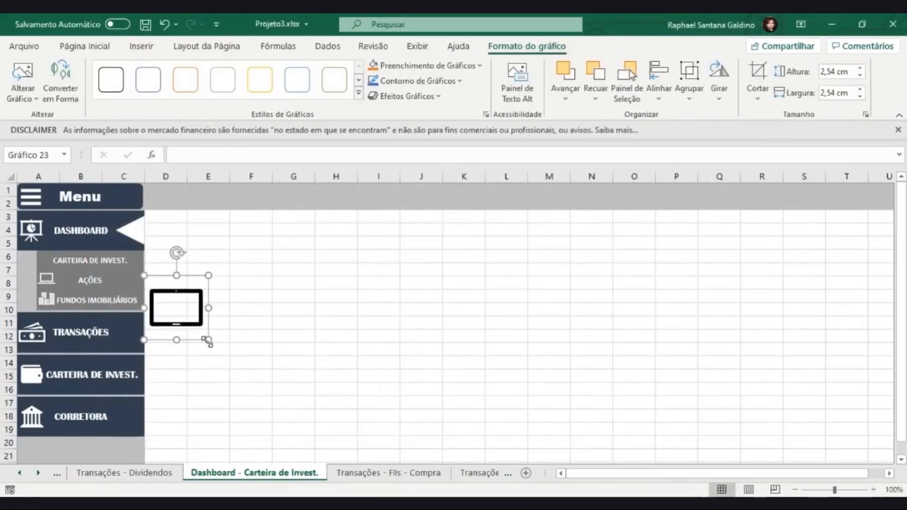
- Shrink the inserted screen icon to a height of 0,75 cm and place it beside the CARTEIRA DE INVEST. submenu text
left_click_drag(208, 340, 91, 253)
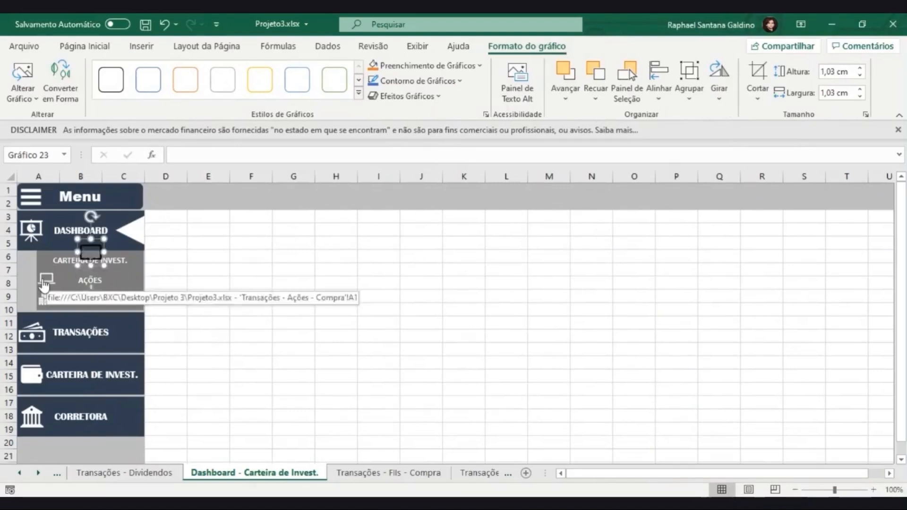
key("Escape")
left_click(45, 285, "ctrl")
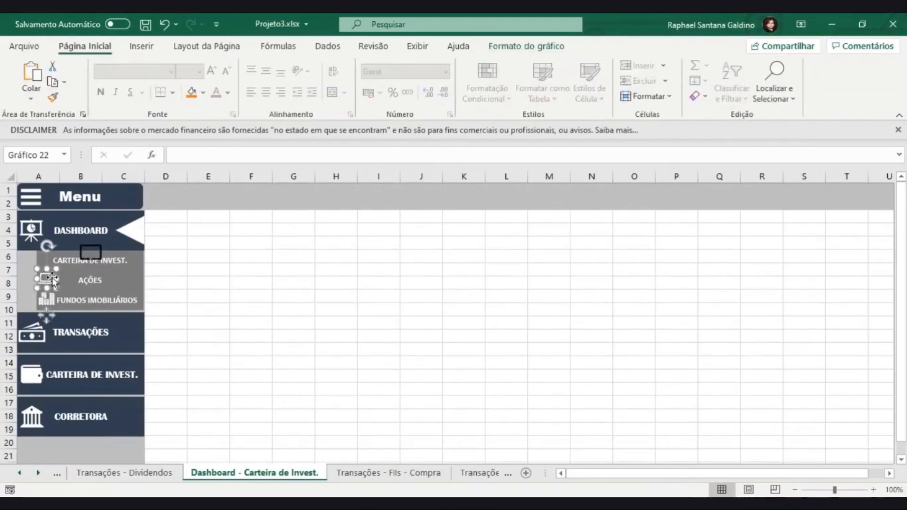
left_click(529, 46)
key("Escape")
left_click(97, 259)
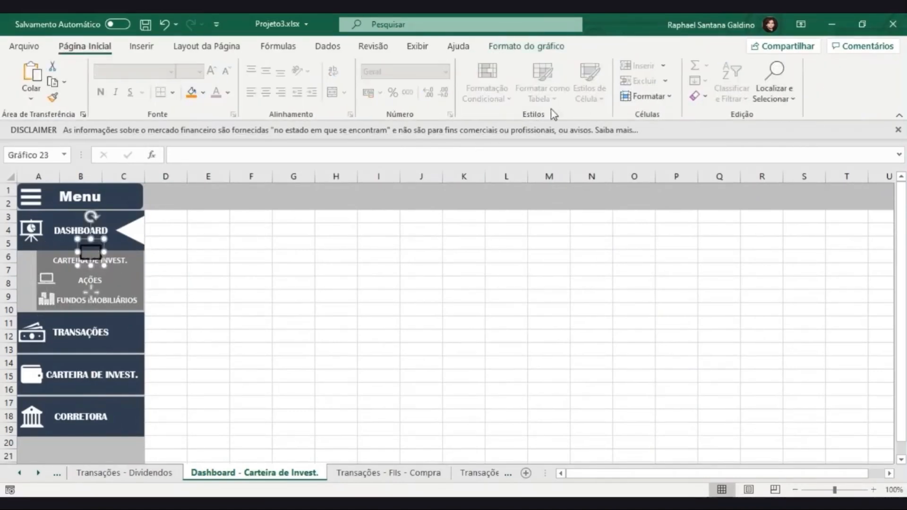
left_click(548, 47)
left_click(836, 74)
type("0,75")
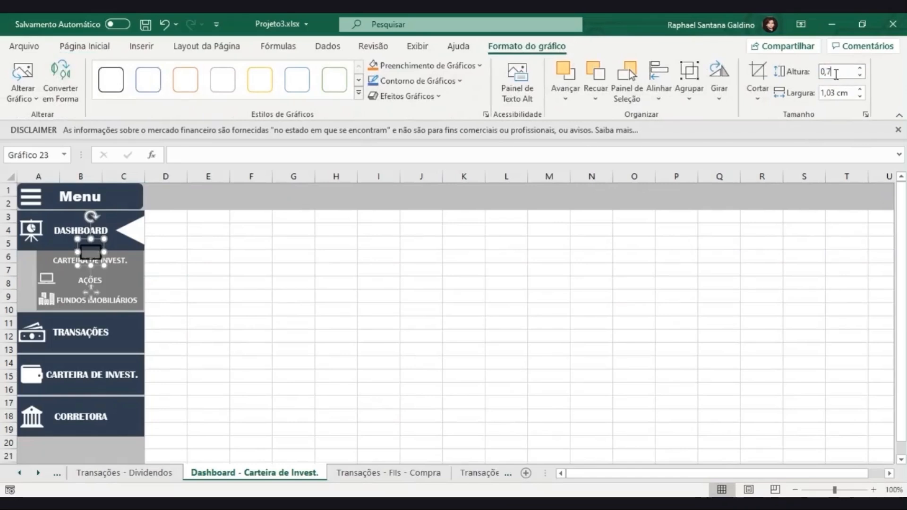
key("Return")
left_click_drag(87, 249, 46, 260)
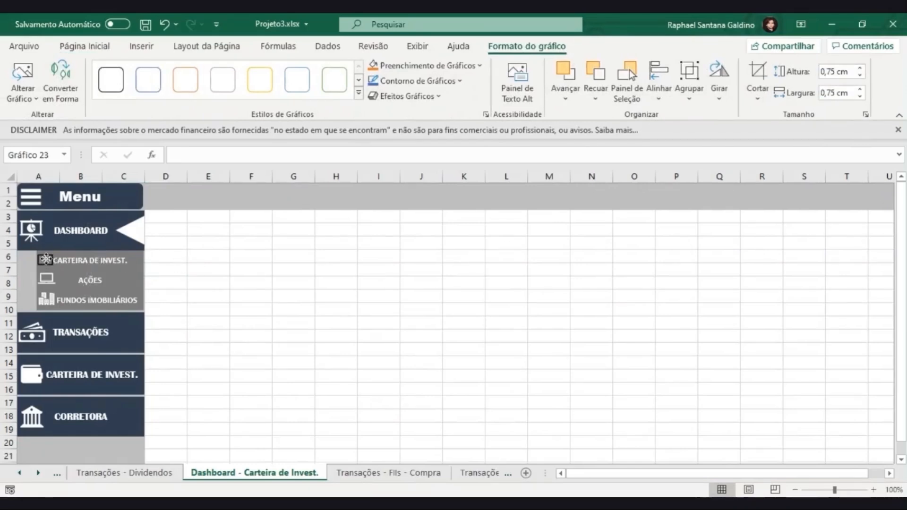
- Fill the new CARTEIRA DE INVEST. submenu icon with white
left_click(399, 66)
left_click(189, 278)
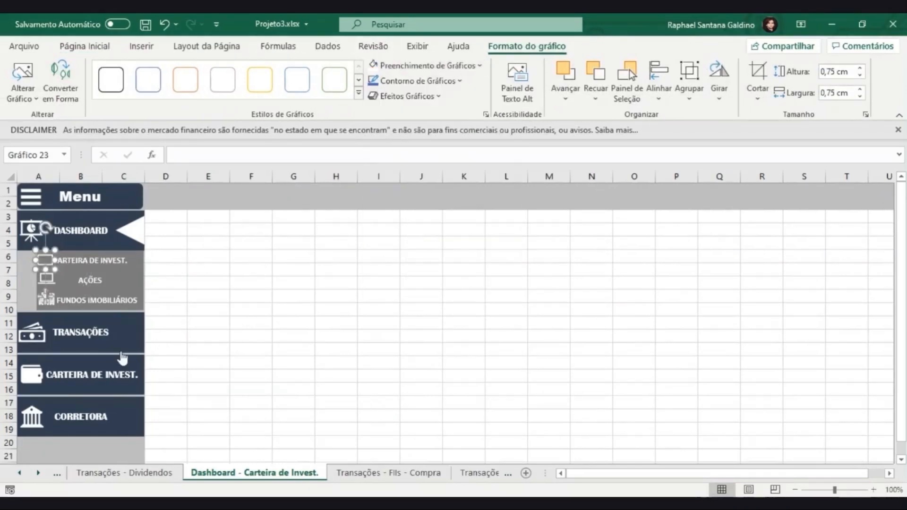
left_click(189, 279)
- Shift the text of the CARTEIRA DE INVEST. submenu button slightly right so it clears the icon
left_click(81, 280)
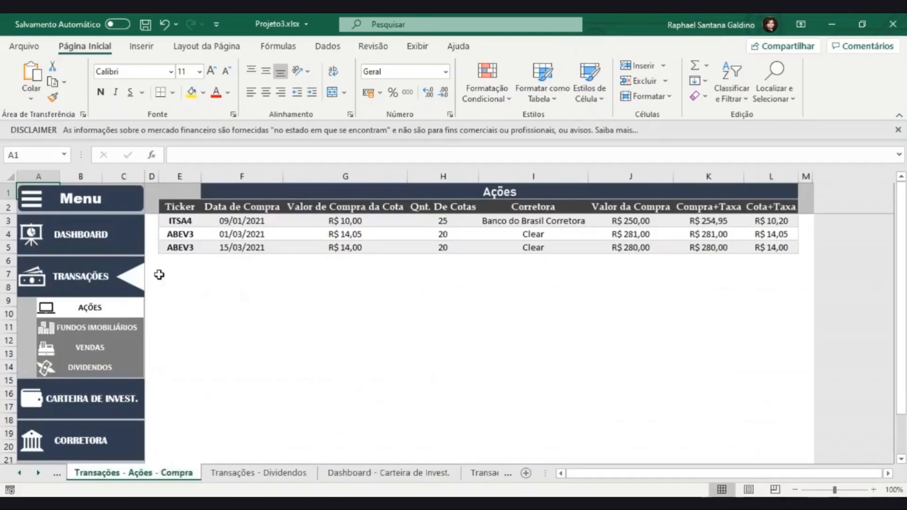
left_click(99, 253)
left_click(52, 259, "ctrl")
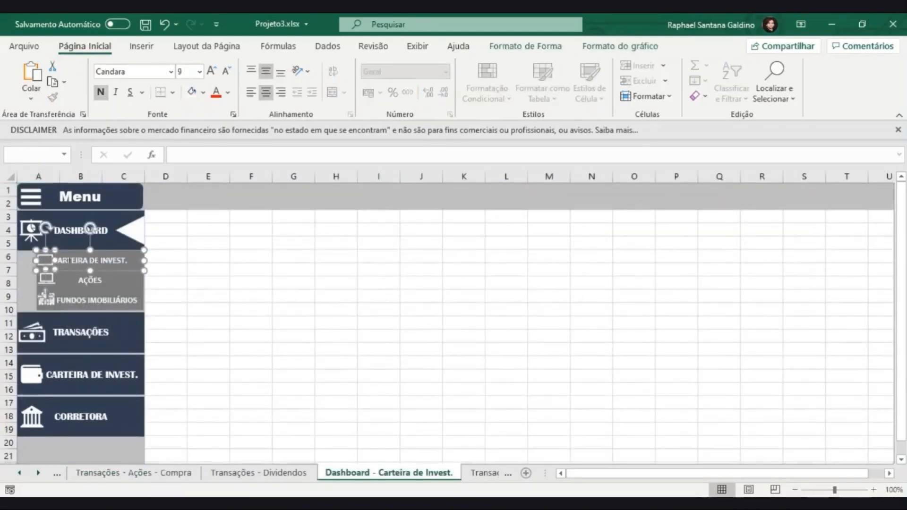
left_click(57, 261)
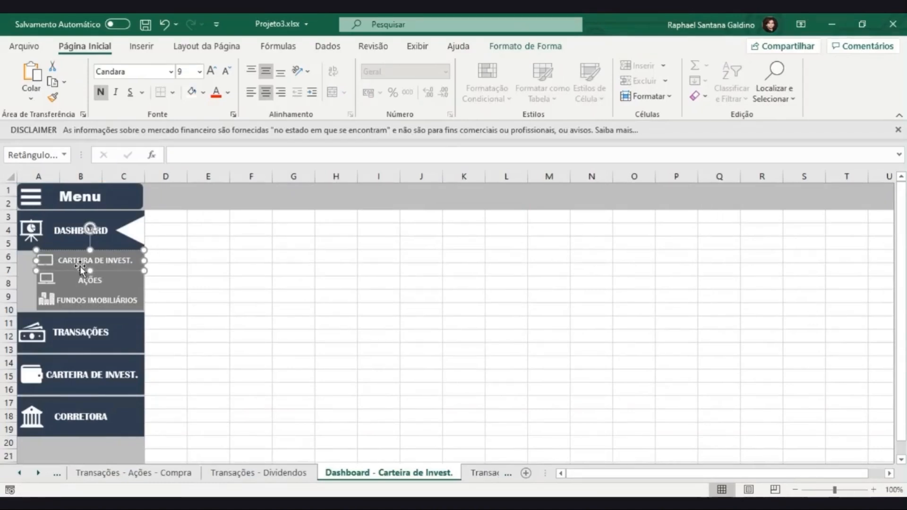
left_click(189, 256)
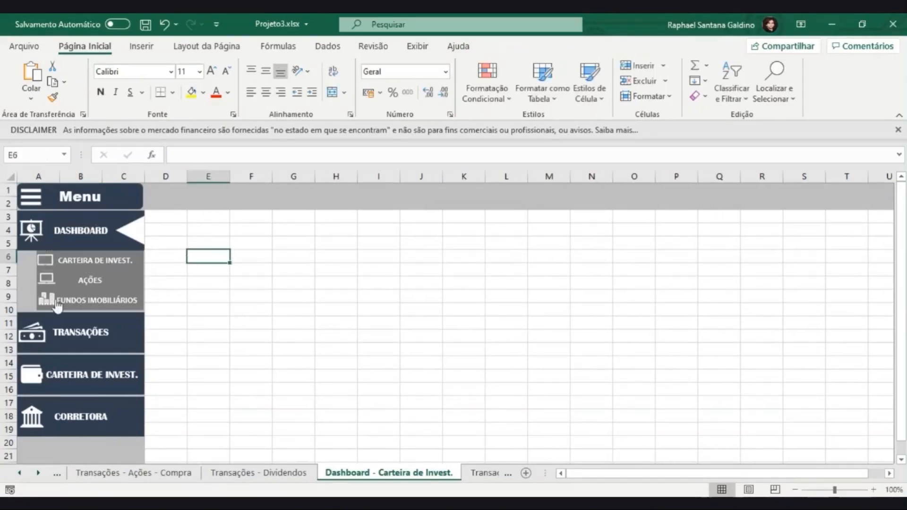
- Align the three DASHBOARD submenu icons to their left edges
left_click(45, 259)
left_click(47, 277, "ctrl")
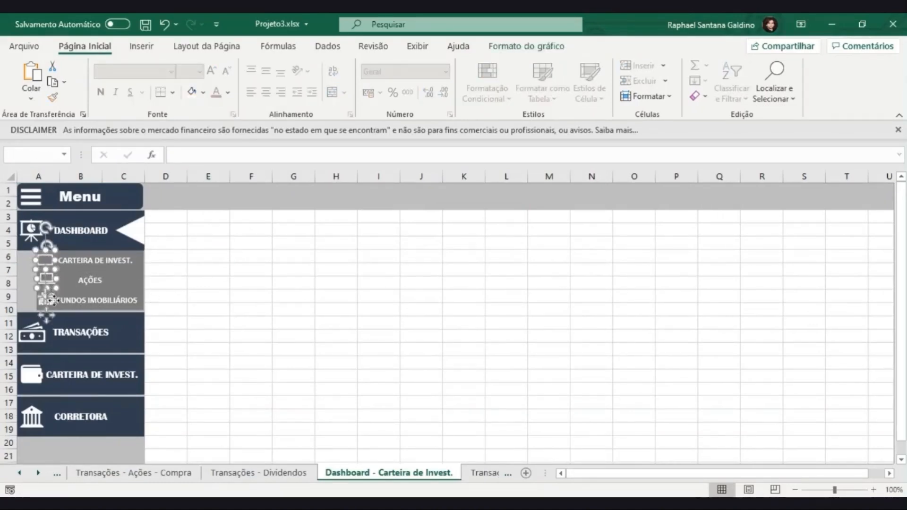
left_click(53, 302, "ctrl")
left_click(52, 263, "ctrl")
left_click(50, 253, "ctrl")
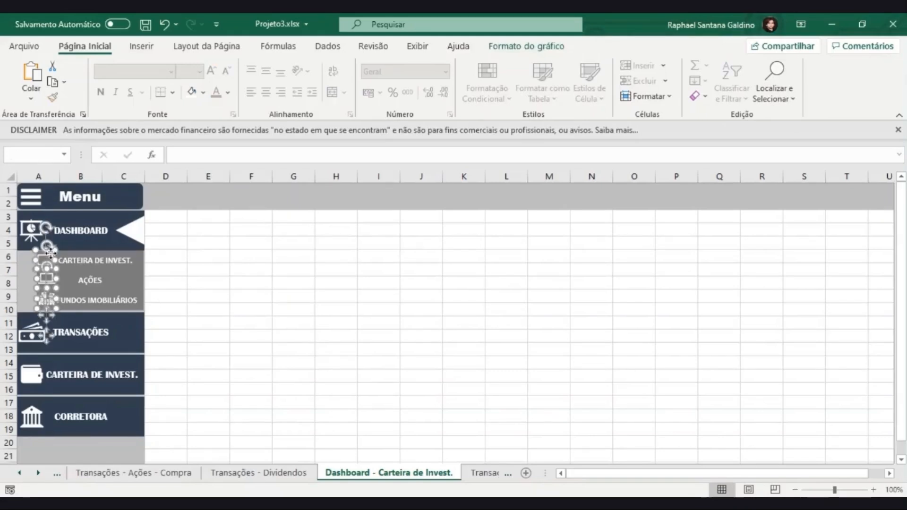
left_click(538, 46)
left_click(669, 99)
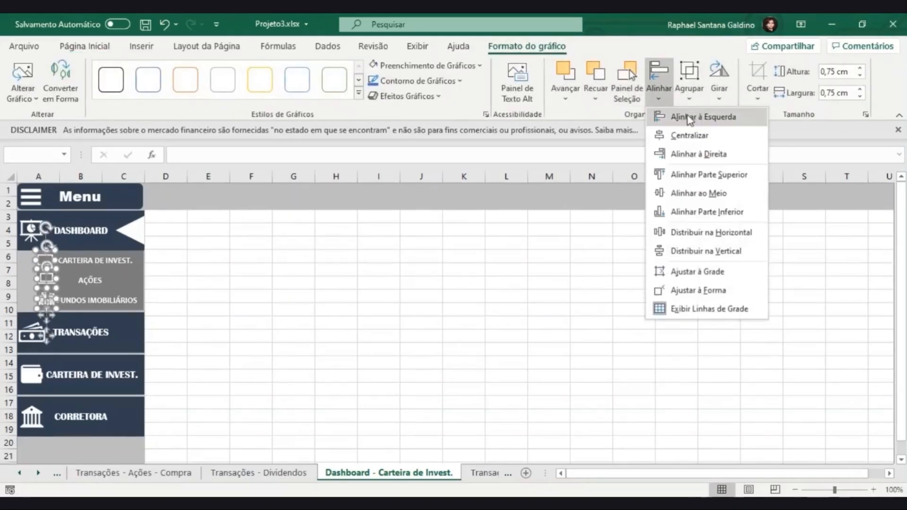
left_click(679, 118)
left_click(379, 296)
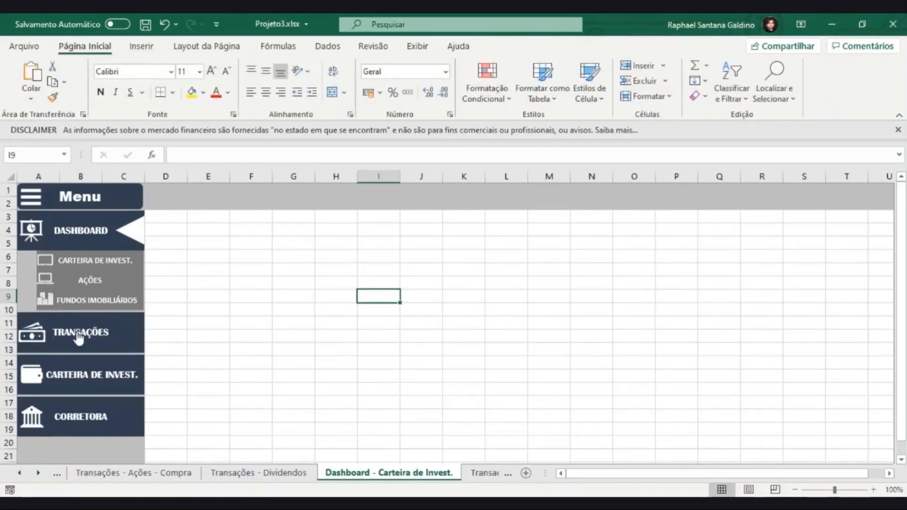
- Nudge the three DASHBOARD submenu icons slightly to the right as a group
left_click(51, 267)
left_click(51, 281, "ctrl")
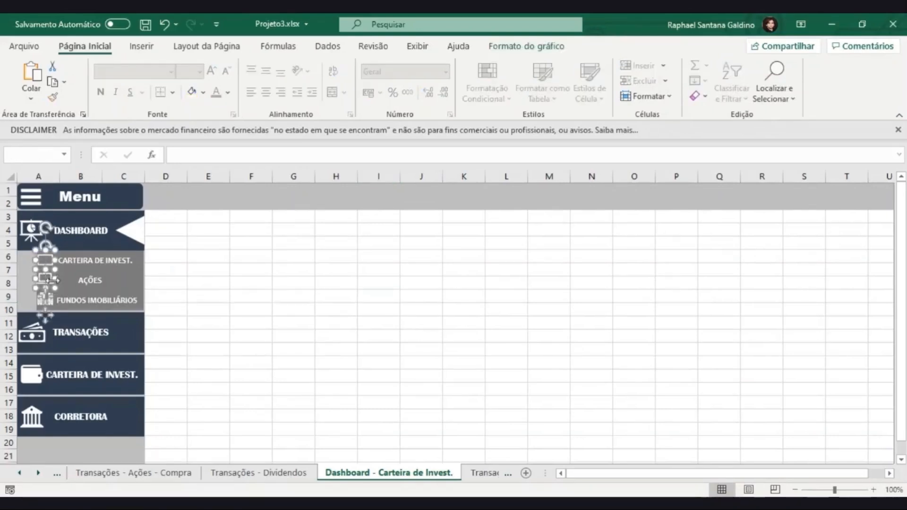
left_click(48, 298, "ctrl")
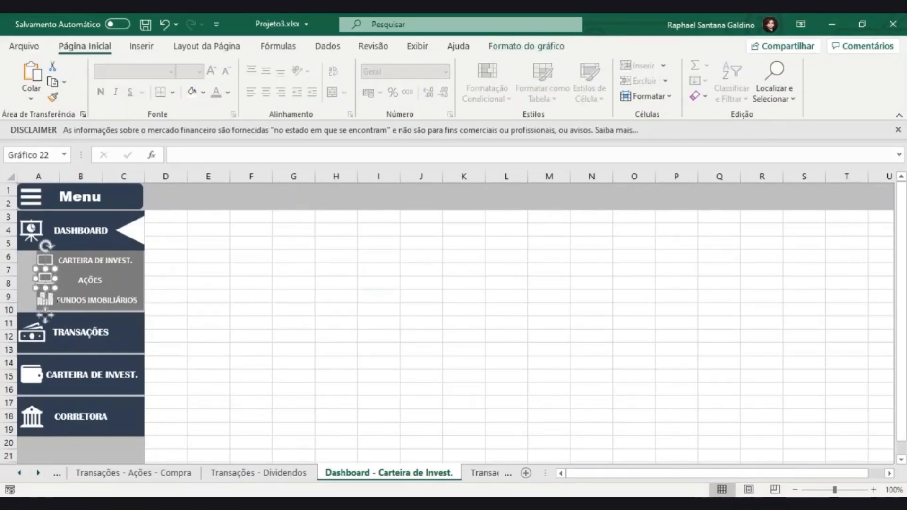
left_click(54, 306, "ctrl")
left_click(53, 265, "ctrl")
key("Right")
left_click(181, 273)
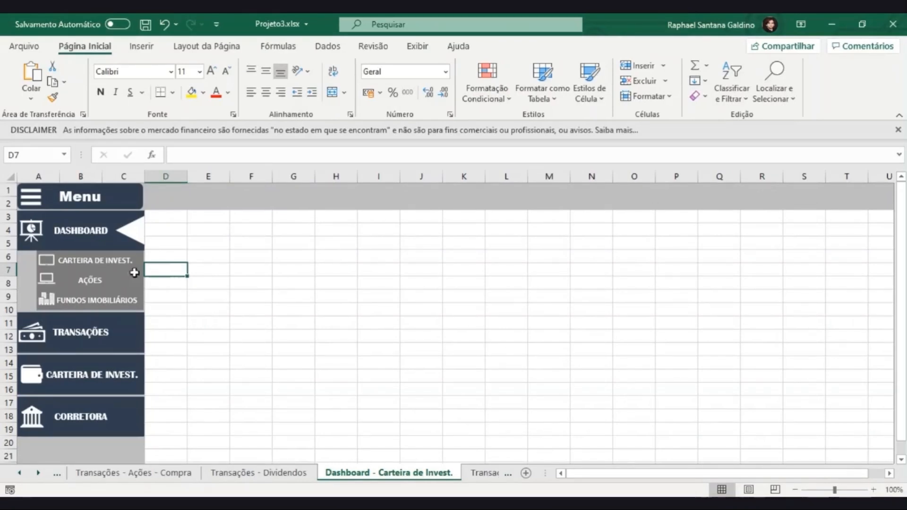
- Link the CARTEIRA DE INVEST. submenu button to the 'Dashboard - Carteira de Invest.' sheet
left_click(115, 264, "ctrl")
key("ctrl+k")
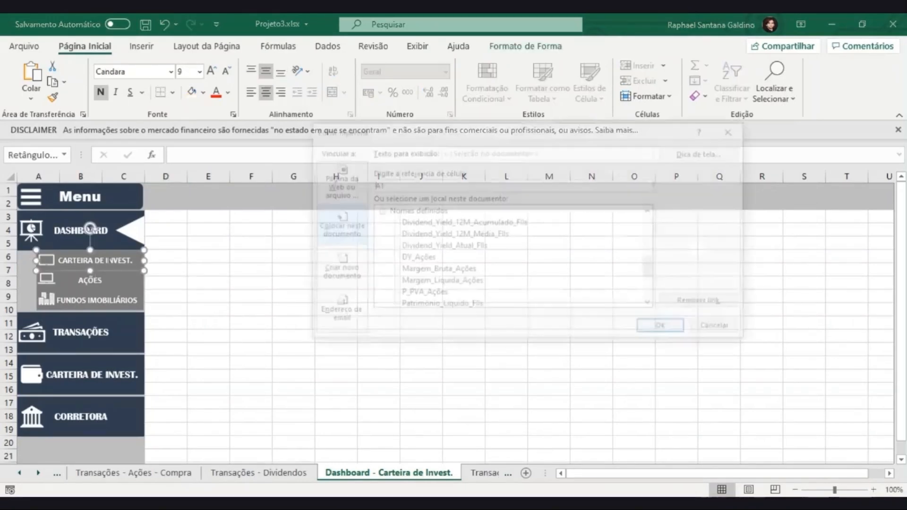
scroll(455, 267, "up", 3)
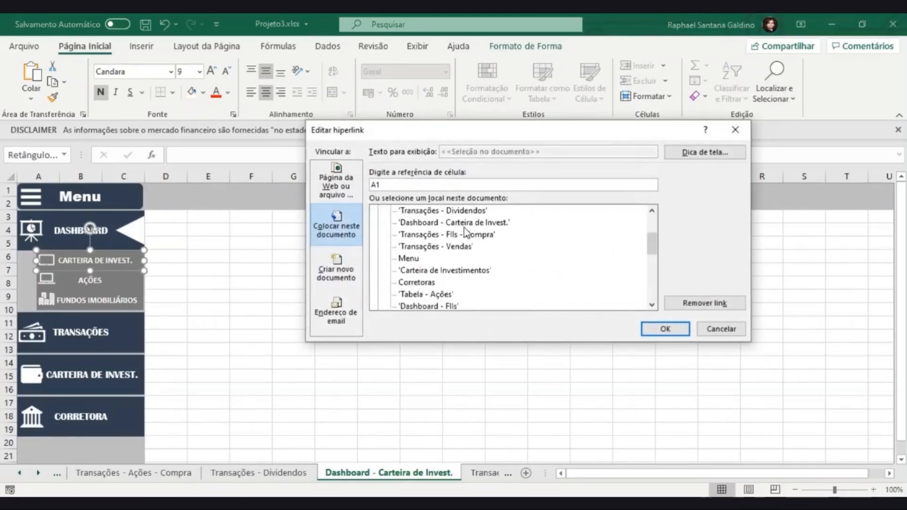
double_click(462, 223)
left_click(293, 323)
- Link the icon of the CARTEIRA DE INVEST. submenu to the 'Dashboard - Carteira de Invest.' sheet
left_click(44, 257)
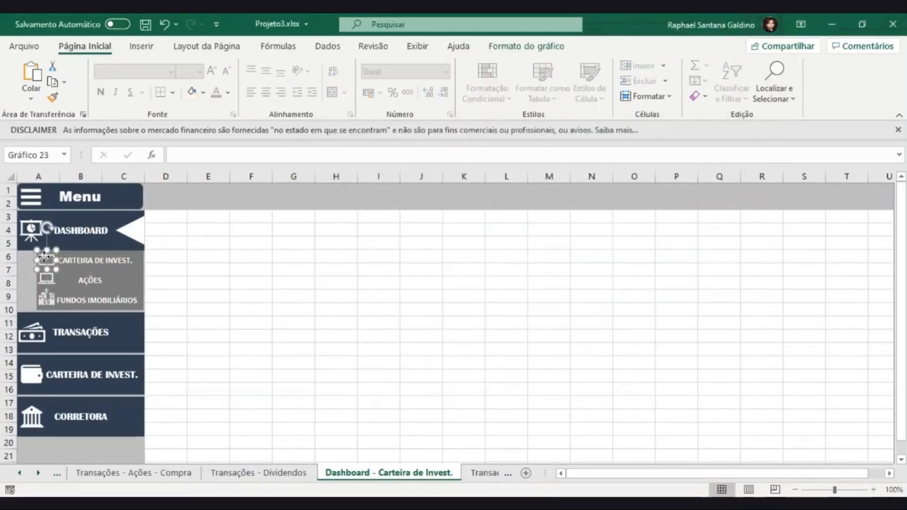
key("ctrl+k")
scroll(454, 267, "up", 5)
double_click(456, 227)
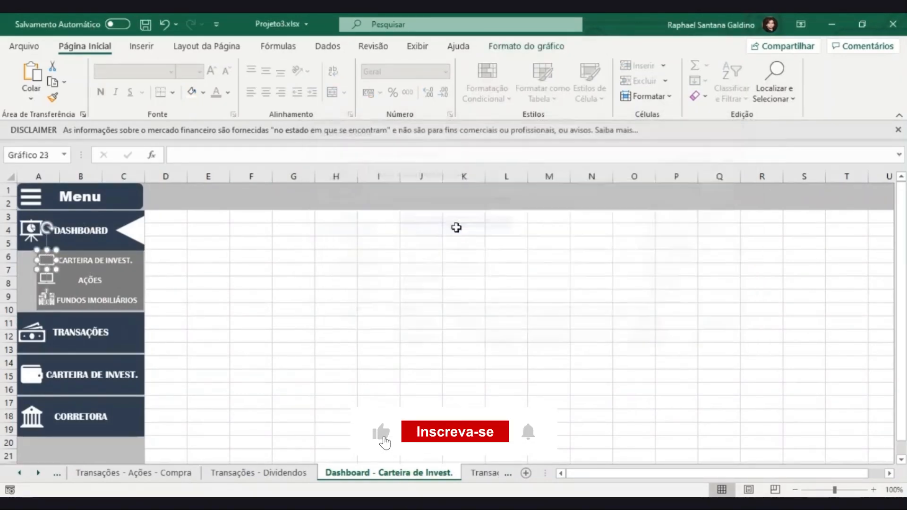
left_click(336, 324)
- Link the AÇÕES submenu button to the 'Dashboard - Ações' sheet
left_click(90, 281)
key("ctrl+k")
scroll(486, 255, "up", 5)
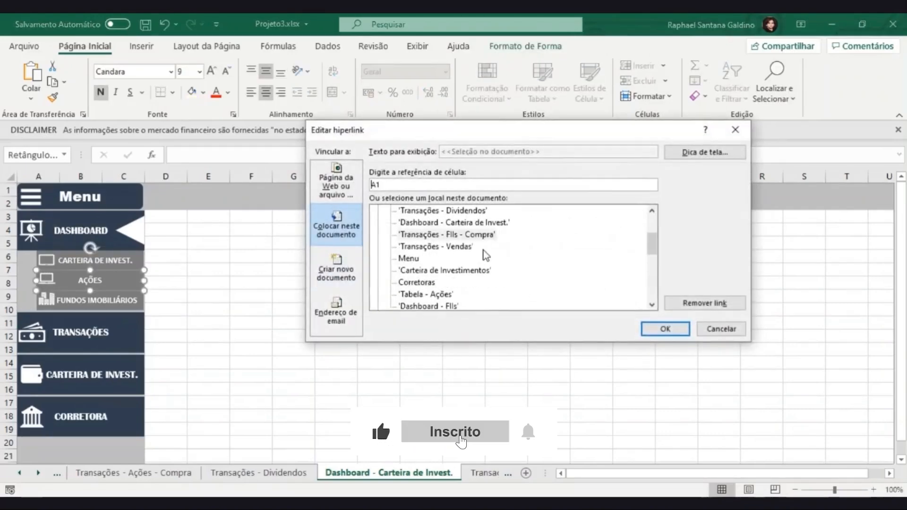
scroll(486, 255, "up", 3)
double_click(461, 259)
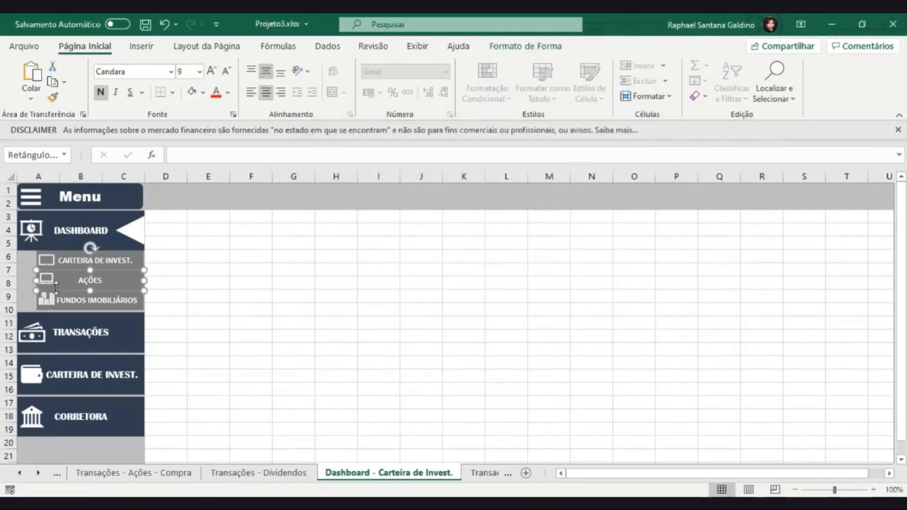
- Link the laptop icon of the AÇÕES submenu to the 'Dashboard - Ações' sheet
left_click(46, 280)
key("ctrl+k")
scroll(442, 265, "up", 5)
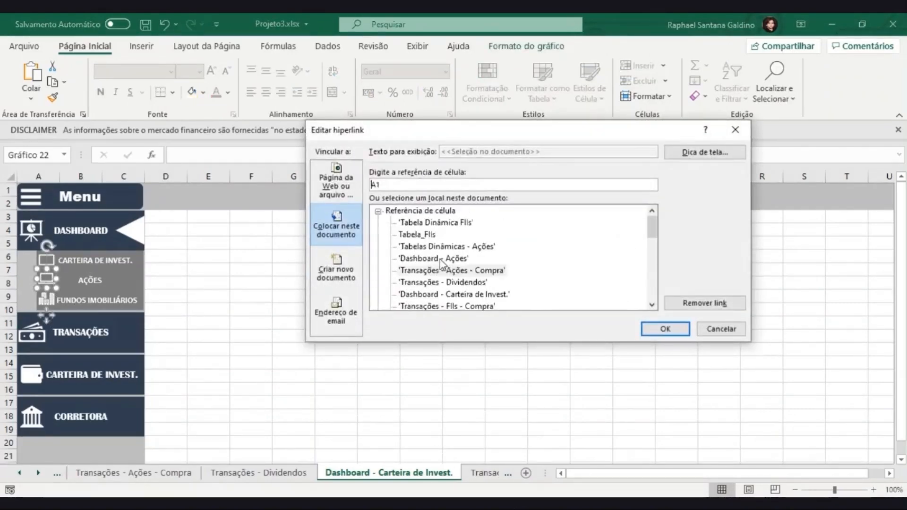
double_click(442, 260)
- Link the FUNDOS IMOBILIÁRIOS submenu button to the 'Dashboard - FIIs' sheet
left_click(71, 296)
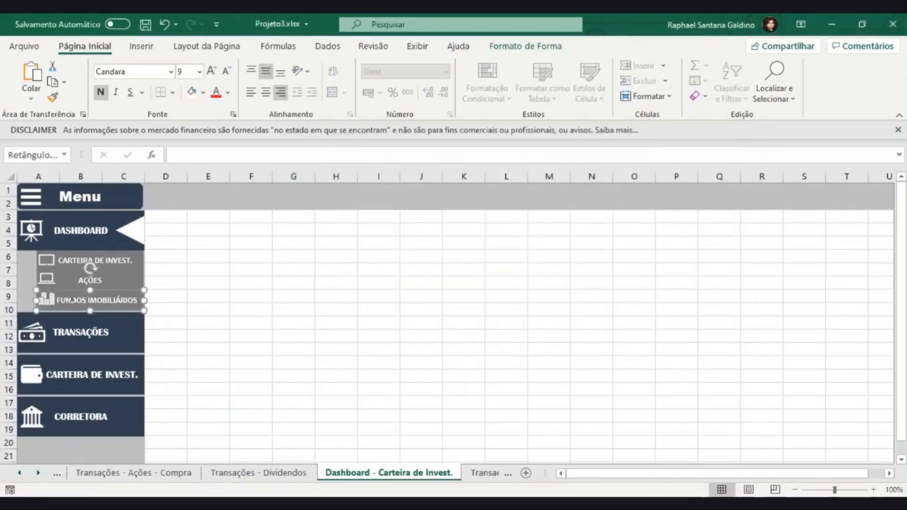
key("ctrl+k")
scroll(414, 245, "up", 2)
scroll(466, 255, "up", 2)
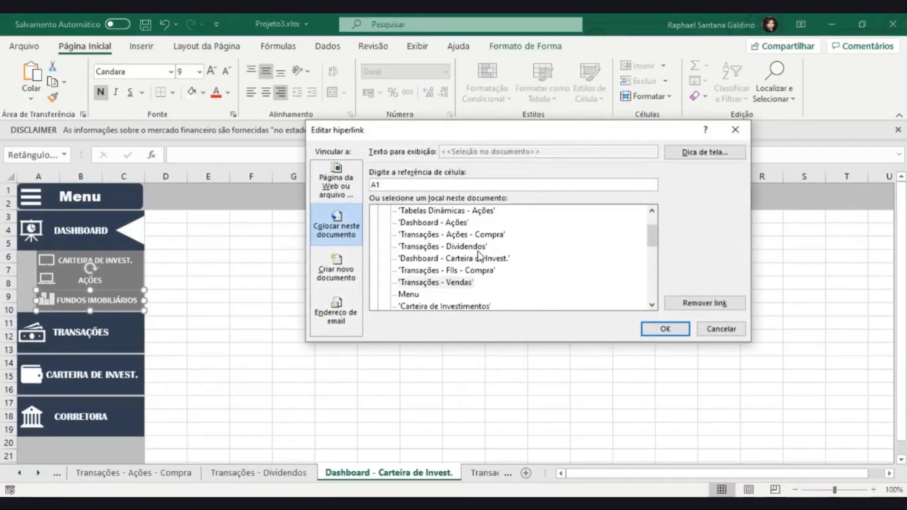
scroll(468, 279, "down", 1)
double_click(445, 306)
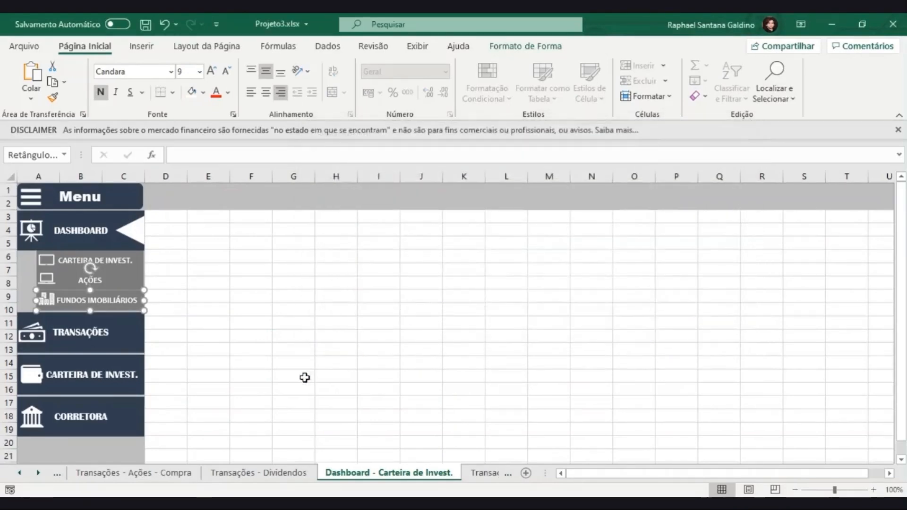
- Link the buildings icon of the FUNDOS IMOBILIÁRIOS submenu to the 'Dashboard - FIIs' sheet
left_click(49, 301, "ctrl")
key("ctrl+k")
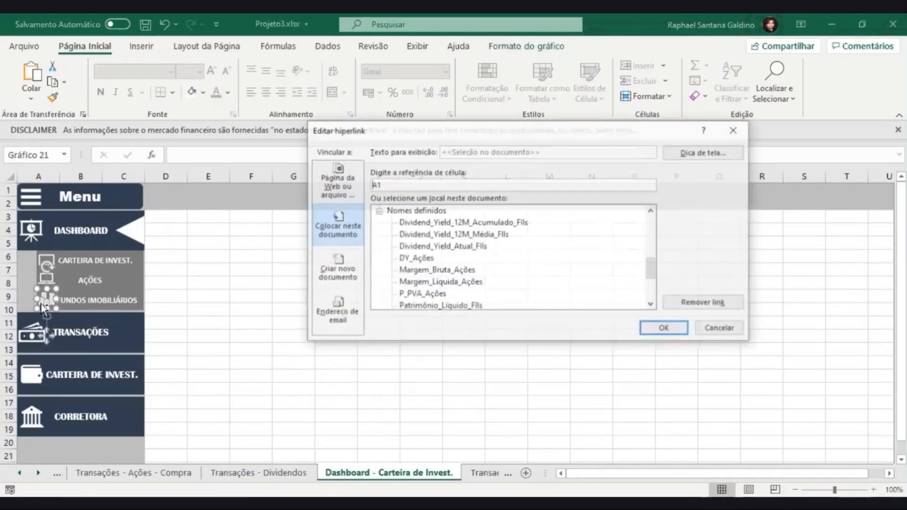
scroll(504, 251, "down", 2)
scroll(519, 255, "up", 4)
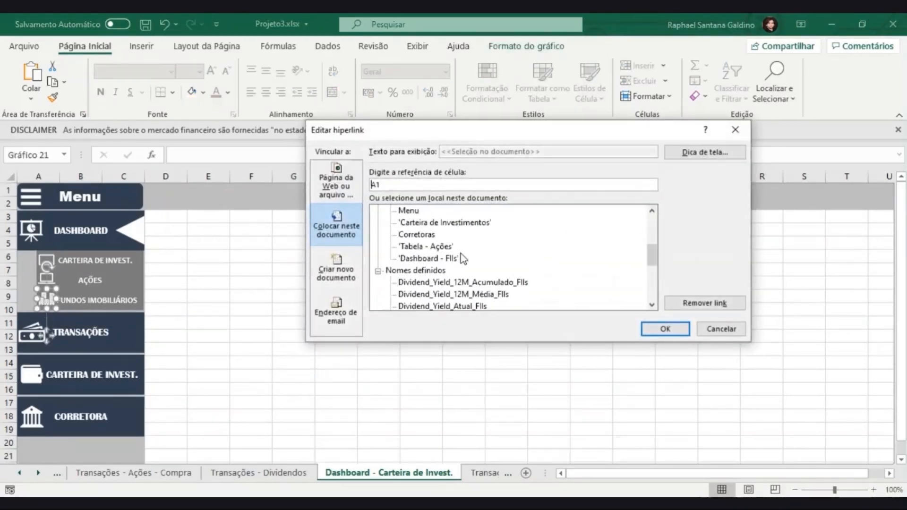
scroll(463, 259, "up", 1)
double_click(439, 293)
left_click(379, 358)
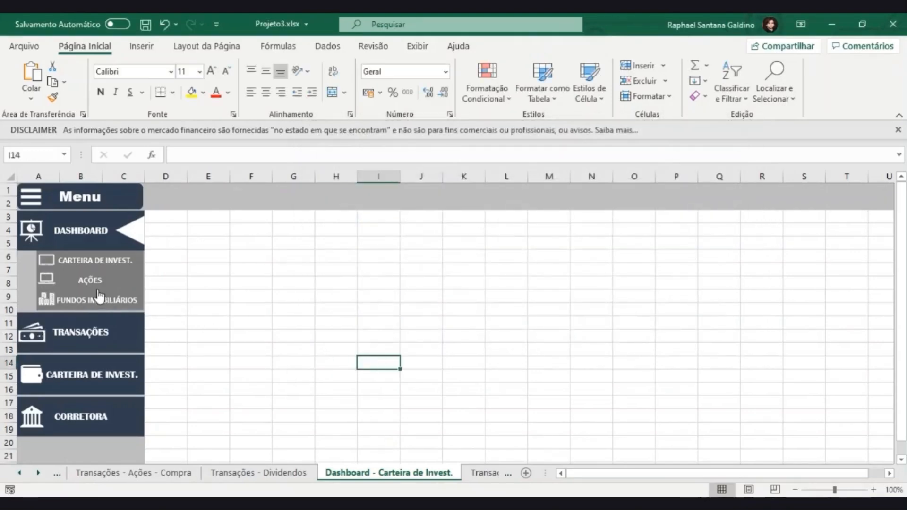
- Test the side menu links across the dashboard, transaction, CARTEIRA DE INVEST. and CORRETORA sheets
left_click(97, 301)
left_click(102, 205)
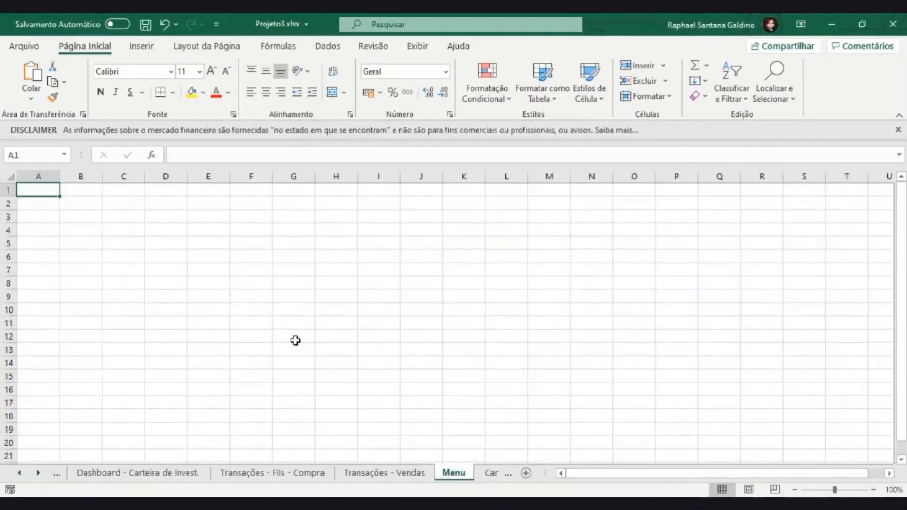
left_click(322, 474)
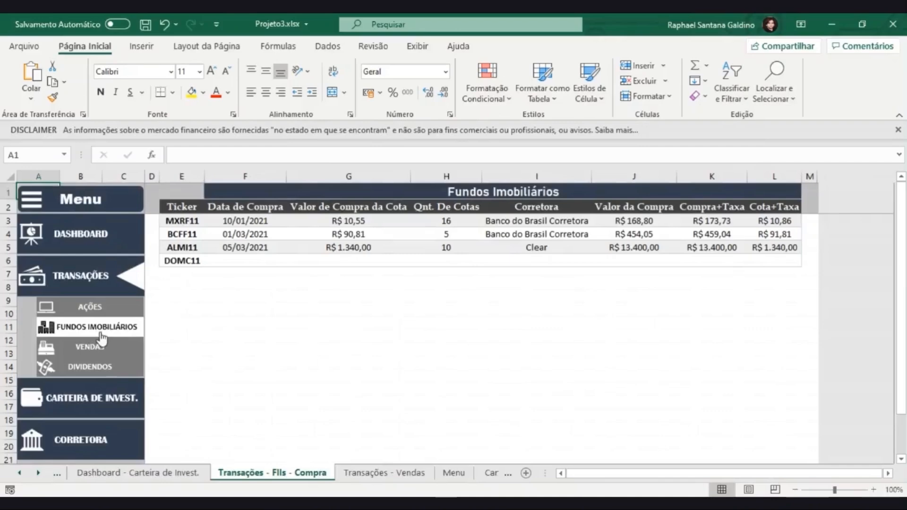
left_click(97, 354)
left_click(98, 365)
left_click(99, 399)
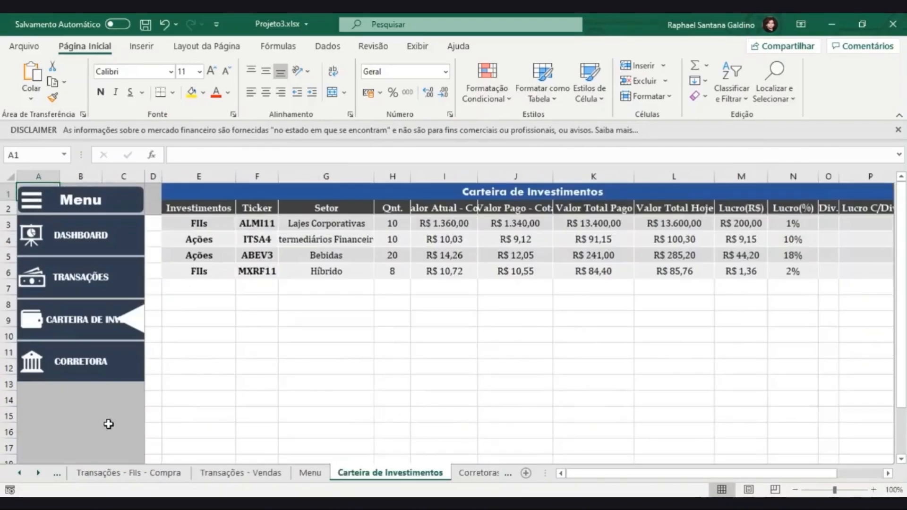
left_click(103, 378)
left_click(108, 310)
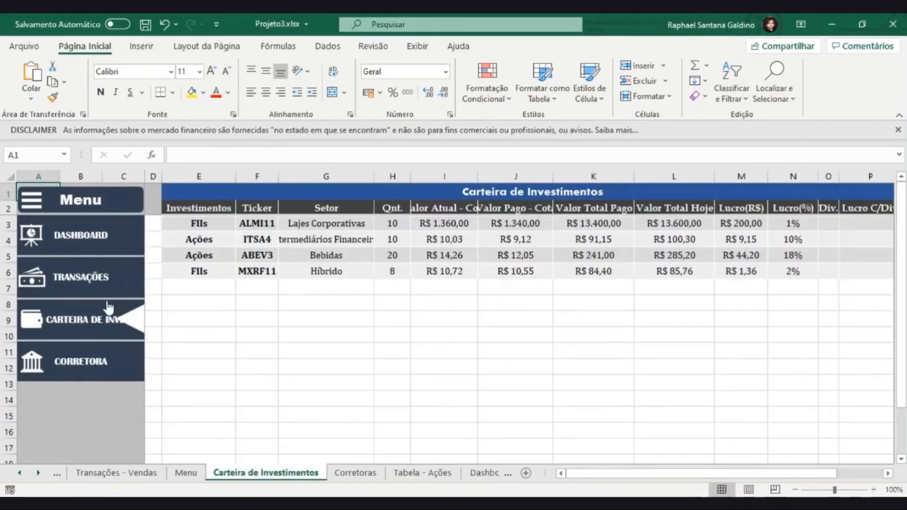
left_click(107, 279)
left_click(87, 232)
left_click(91, 278)
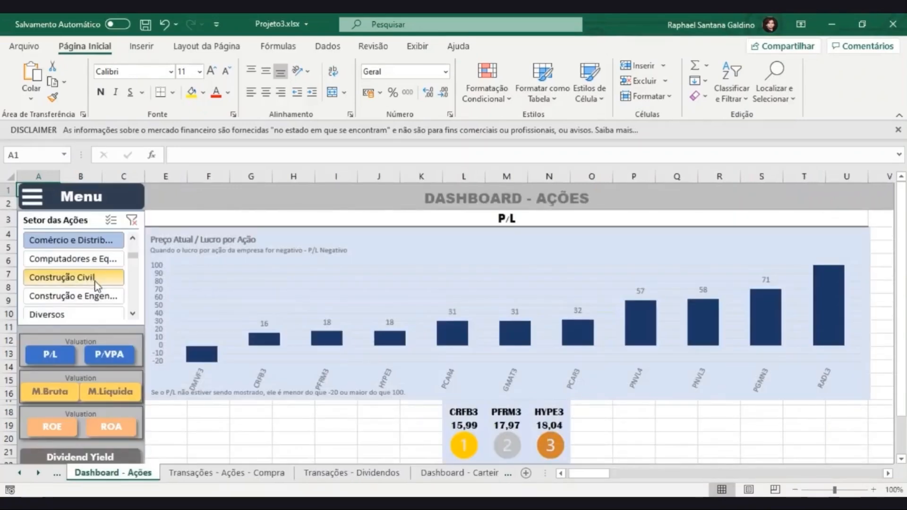
- On the Dashboard - Carteira de Invest. sheet, give the CARTEIRA DE INVEST. submenu button a white fill and black text, and restyle its icon to contrast
left_click(252, 473)
left_click(477, 472)
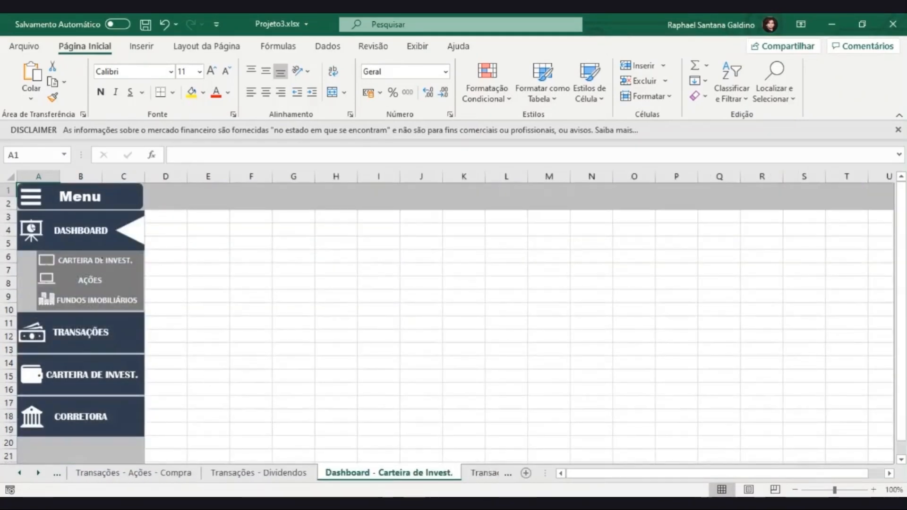
left_click(83, 267, "ctrl")
left_click(204, 96)
left_click(197, 147)
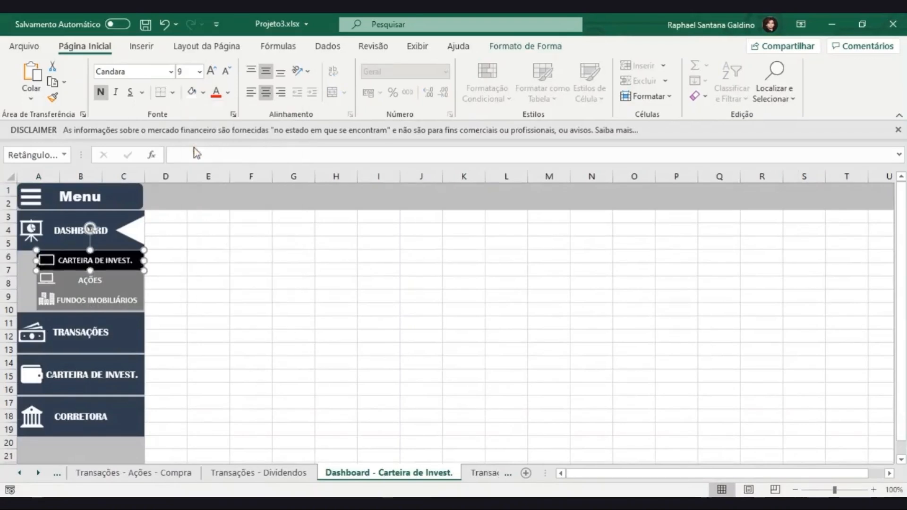
left_click(229, 93)
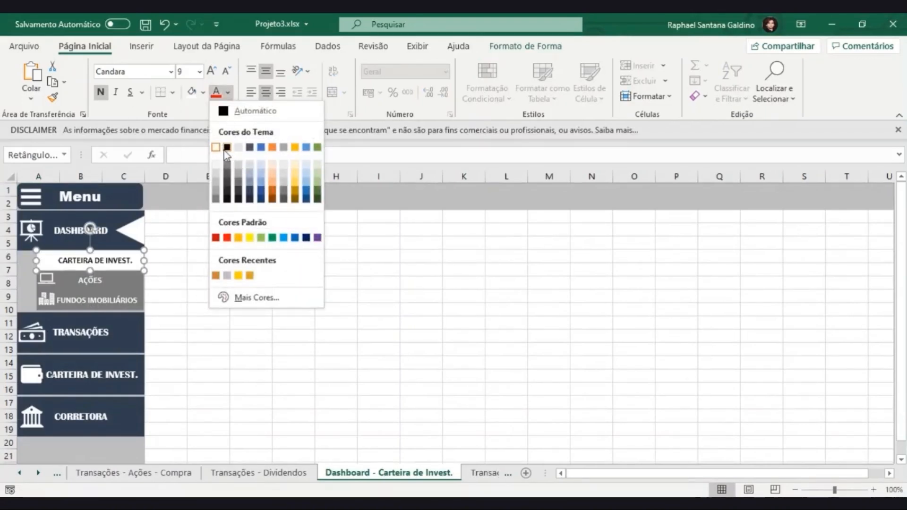
left_click(236, 109)
left_click(251, 375)
left_click(47, 260, "ctrl")
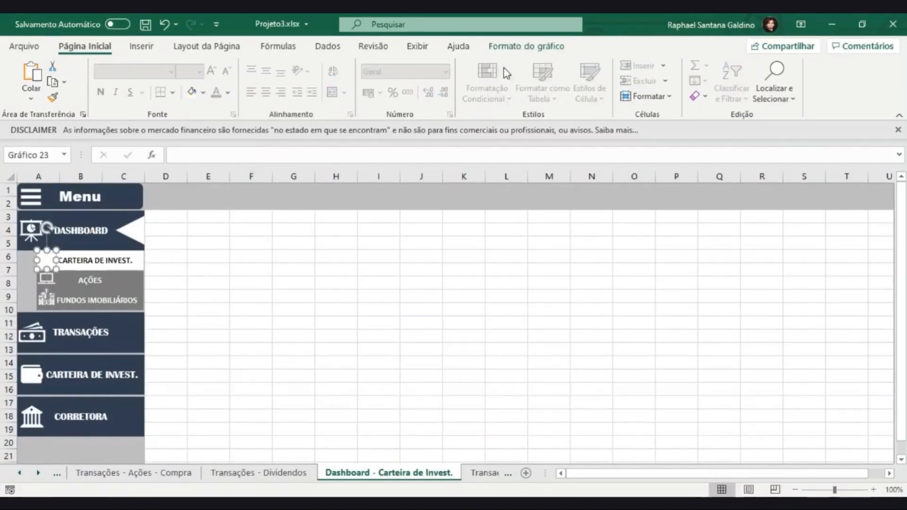
left_click(430, 66)
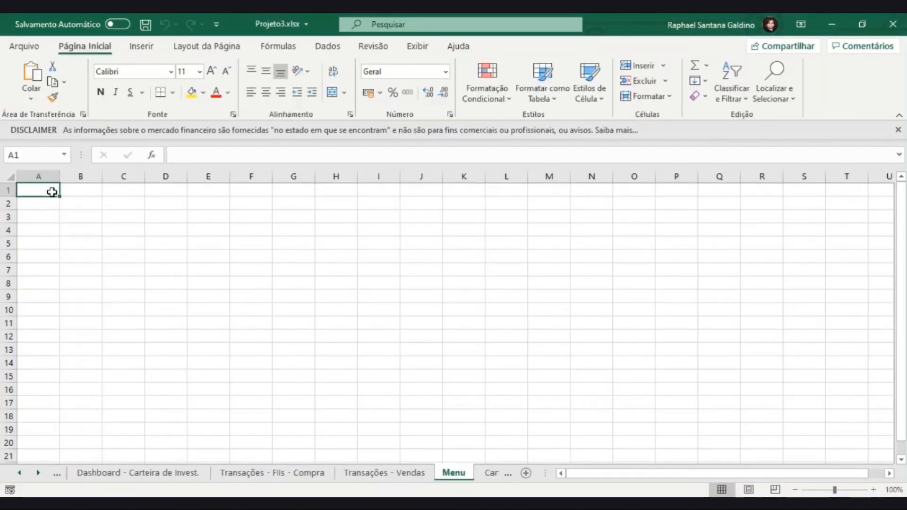
- Check the AÇÕES submenu link from the Dashboard - Carteira de Invest. sheet and the Menu header link back to the Menu sheet
left_click(171, 474)
left_click(96, 284)
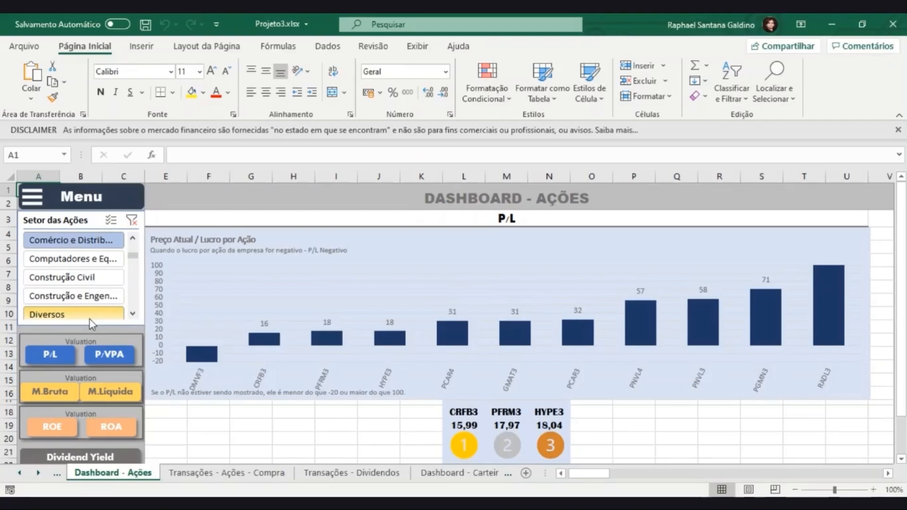
left_click(93, 202)
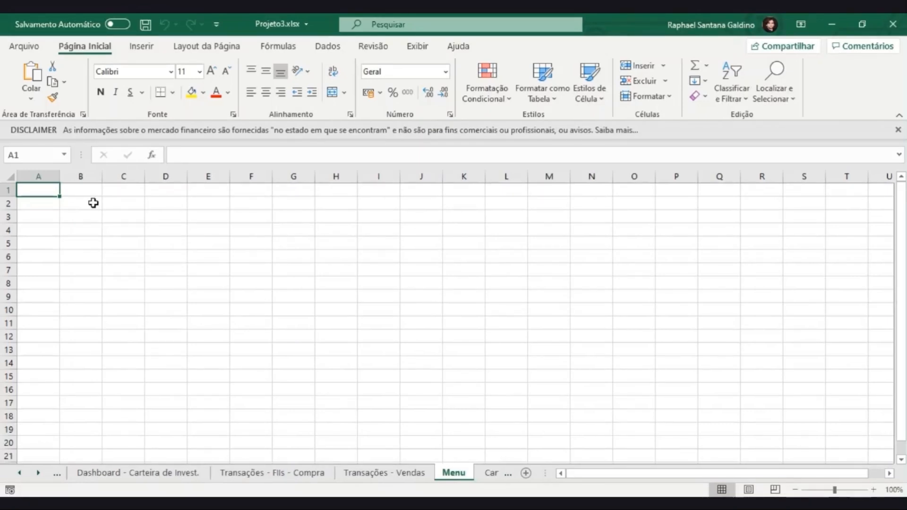
- Search Bing images for "Investimentos" as the Menu sheet's background and filter the results by blue
left_click(216, 51)
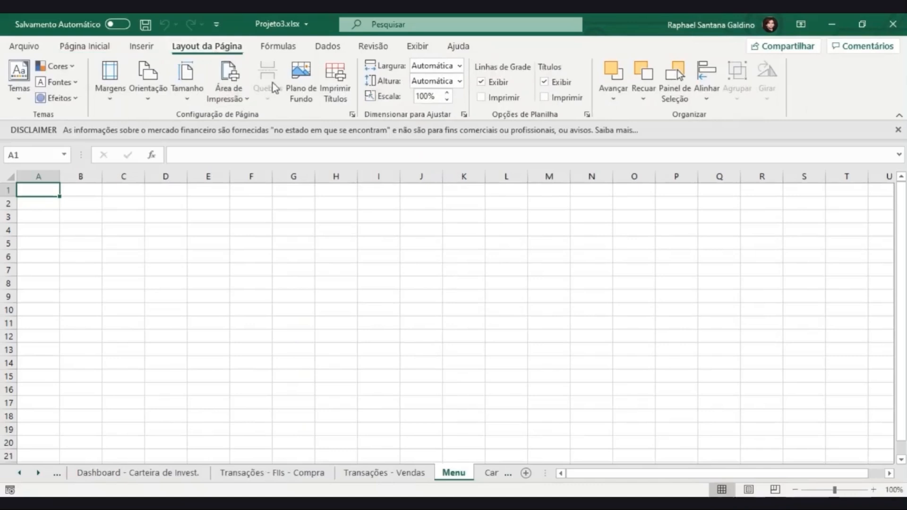
left_click(302, 91)
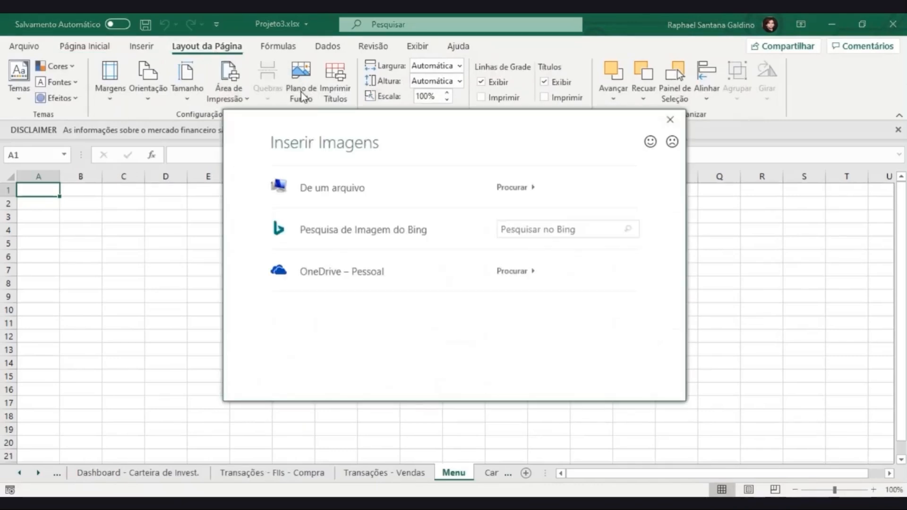
left_click(509, 229)
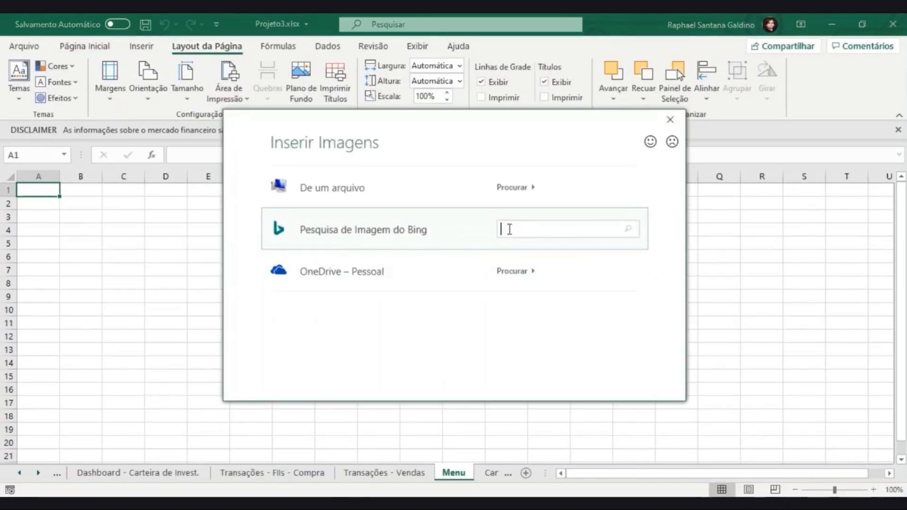
type("Investimentos")
key("Return")
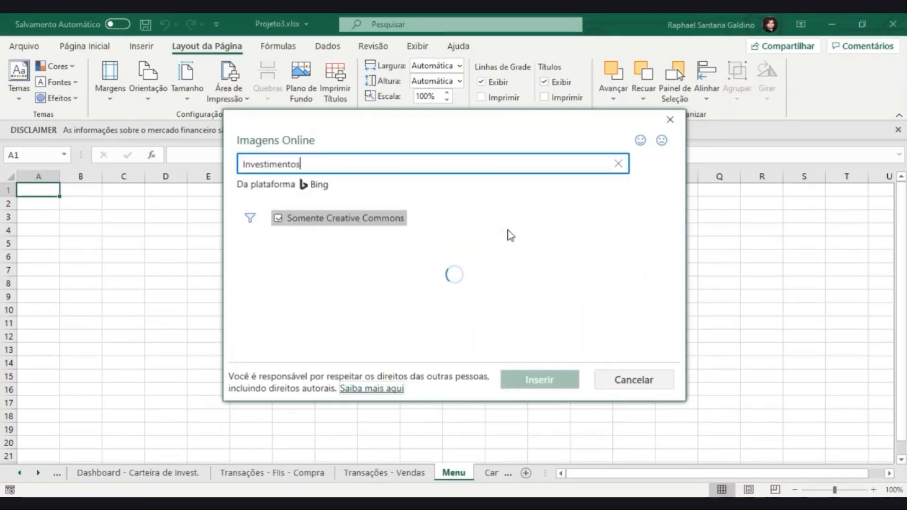
left_click(247, 219)
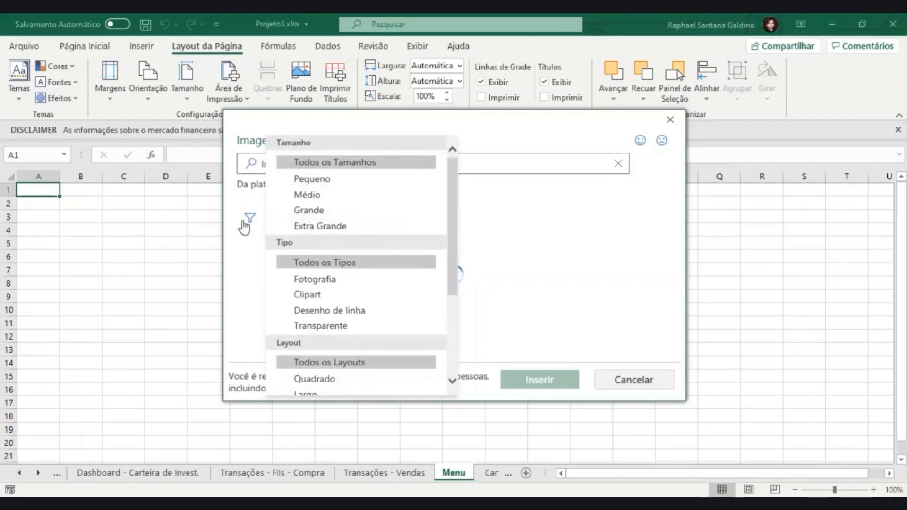
scroll(331, 230, "down", 5)
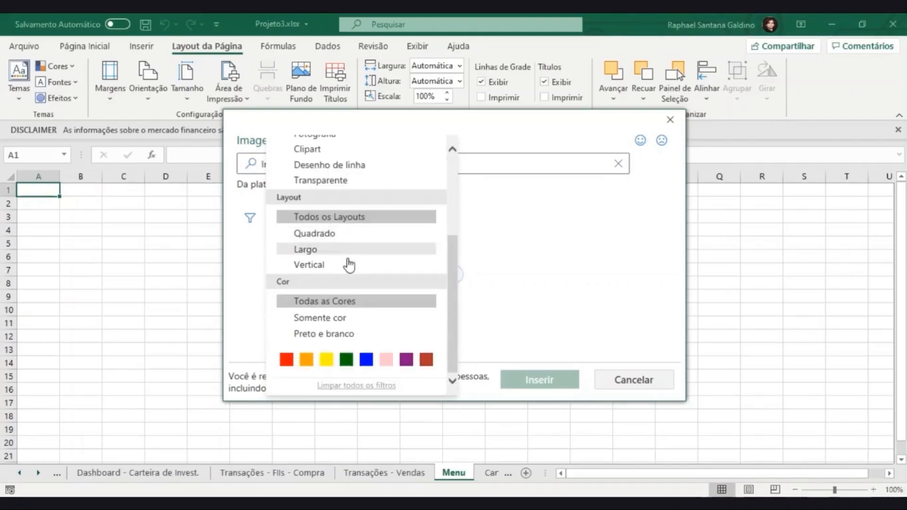
left_click(366, 360)
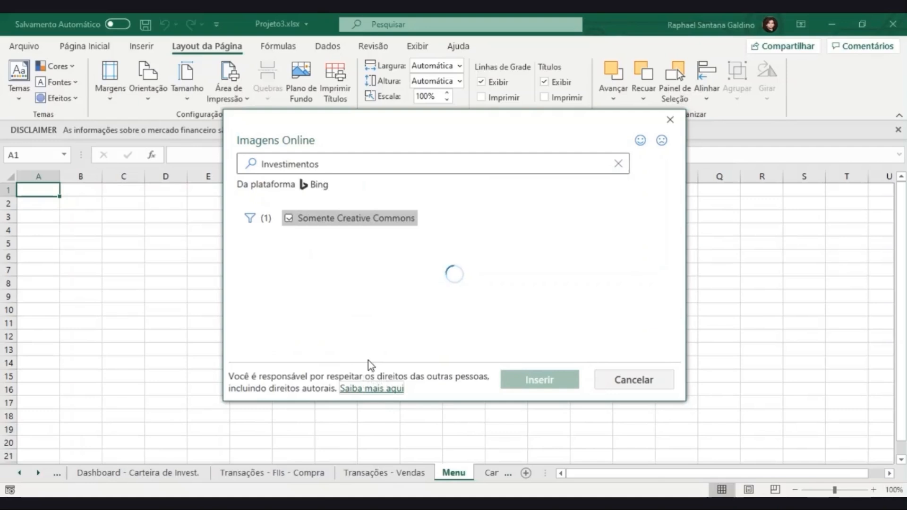
- Set the blue financial chart image with glowing ones and zeros as the Menu sheet's background
scroll(434, 340, "down", 5)
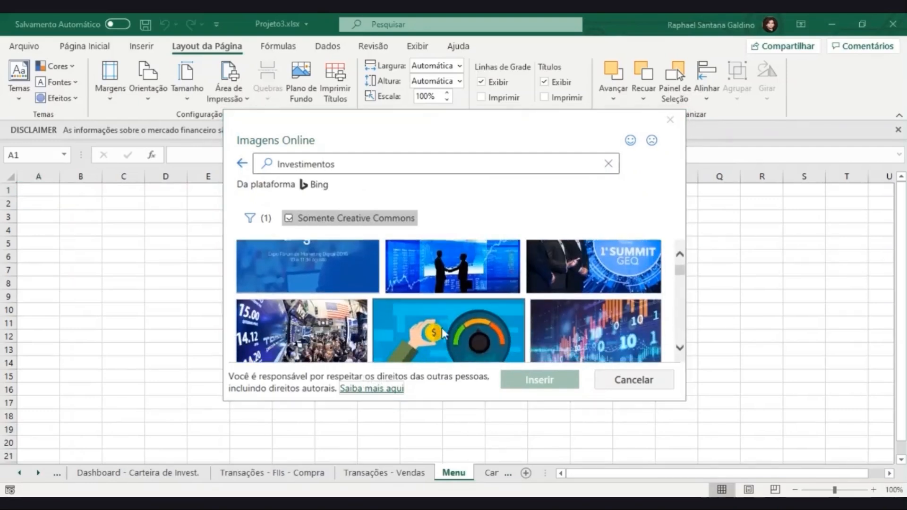
scroll(439, 325, "down", 2)
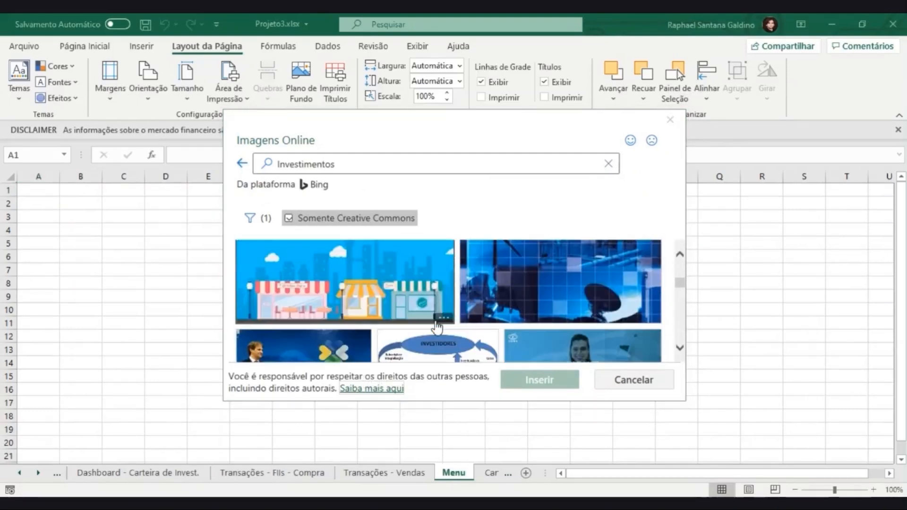
scroll(437, 326, "up", 3)
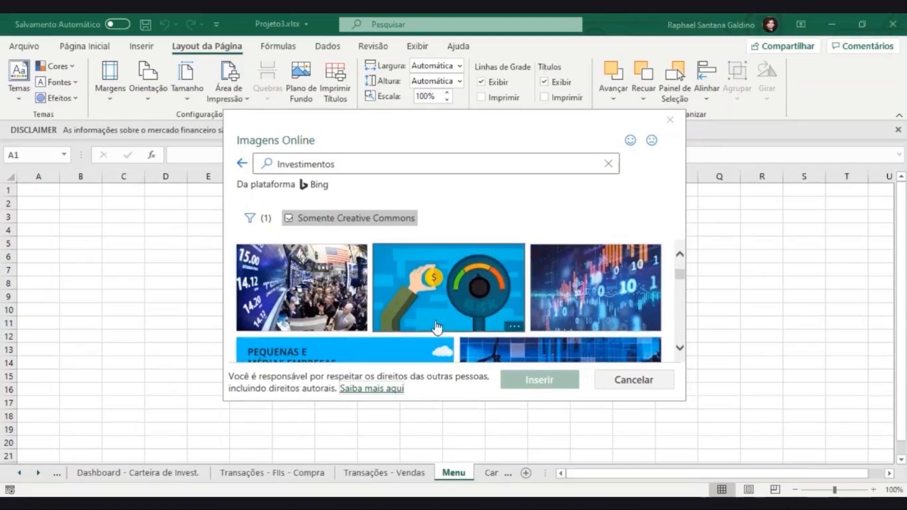
left_click(593, 302)
left_click(540, 379)
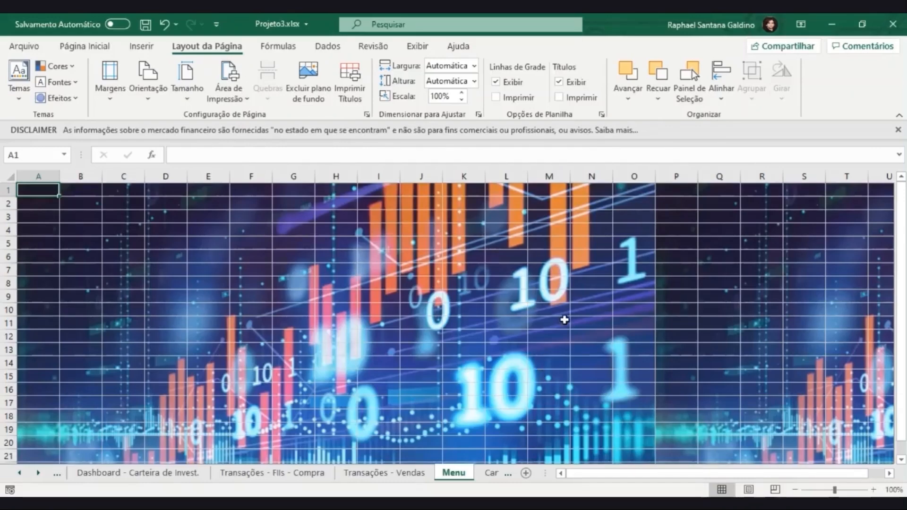
- Examine how the background image repeats down the rows and across the columns of the Menu sheet
scroll(562, 326, "down", 17)
scroll(562, 325, "down", 6)
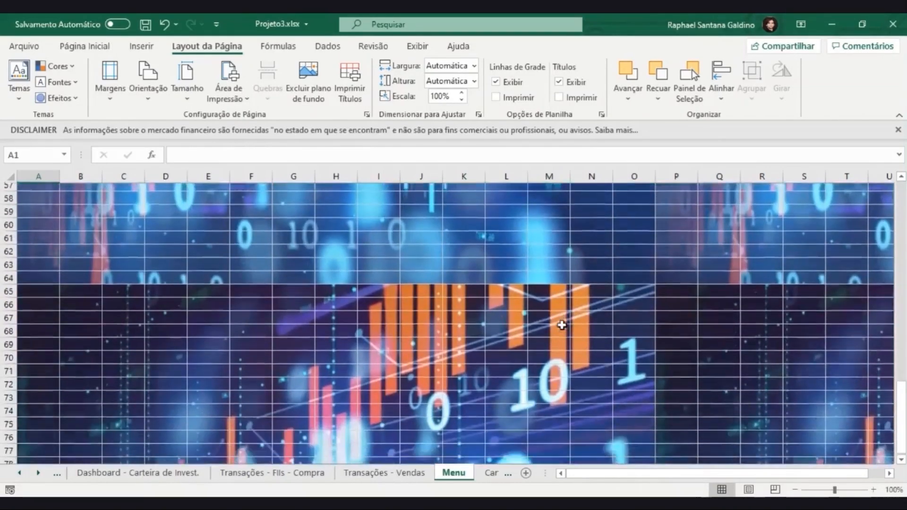
left_click_drag(613, 474, 779, 473)
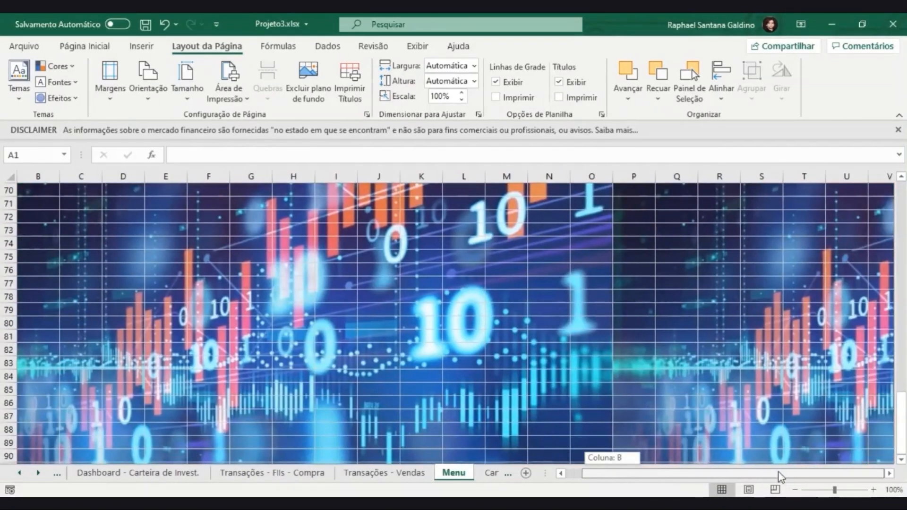
left_click(766, 400)
key("Right")
key("Right")
key("Right")
key("Right")
key("Right")
key("Right")
key("Right")
key("Right")
key("Right")
key("Right")
key("Right")
key("Right")
key("Right")
key("Right")
key("Right")
key("Right")
key("Right")
key("Right")
key("Right")
key("Right")
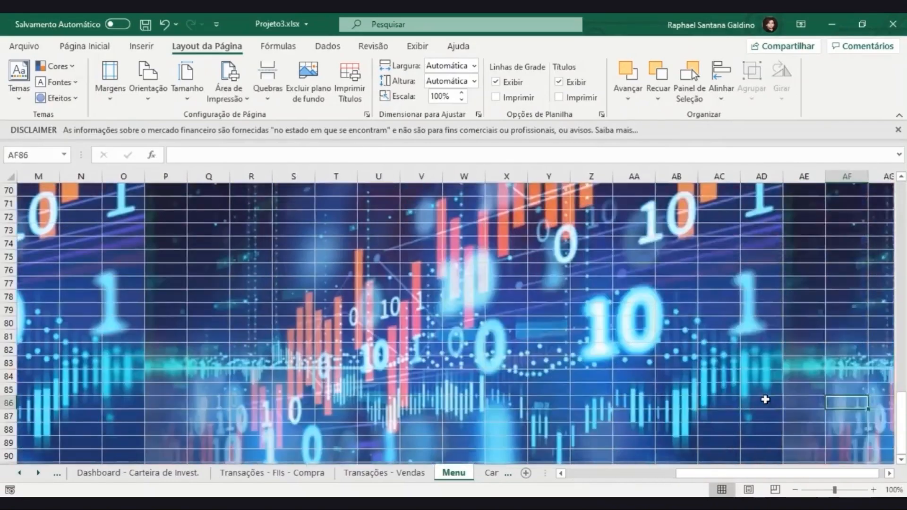
key("Left")
key("Left")
key("Left")
key("Left")
key("Left")
key("Left")
key("Left")
key("Left")
key("Left")
key("Left")
key("Left")
key("Left")
key("Left")
key("Left")
key("Left")
key("Left")
key("Left")
key("Left")
key("Left")
key("Left")
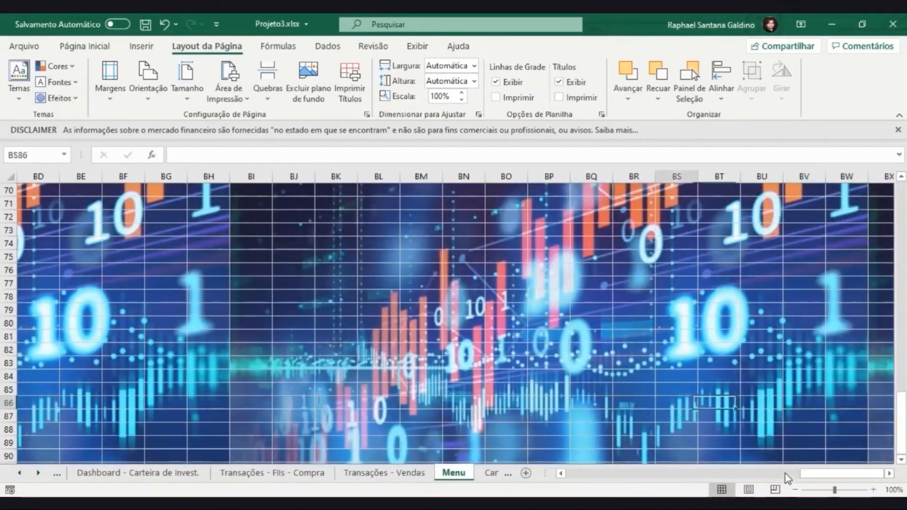
key("Left")
key("Left")
key("Left")
key("Left")
key("Left")
key("Left")
key("Left")
key("Left")
key("Left")
key("Left")
key("Left")
key("Left")
key("Left")
key("Left")
key("Left")
key("Left")
key("Left")
key("Left")
key("Left")
key("Left")
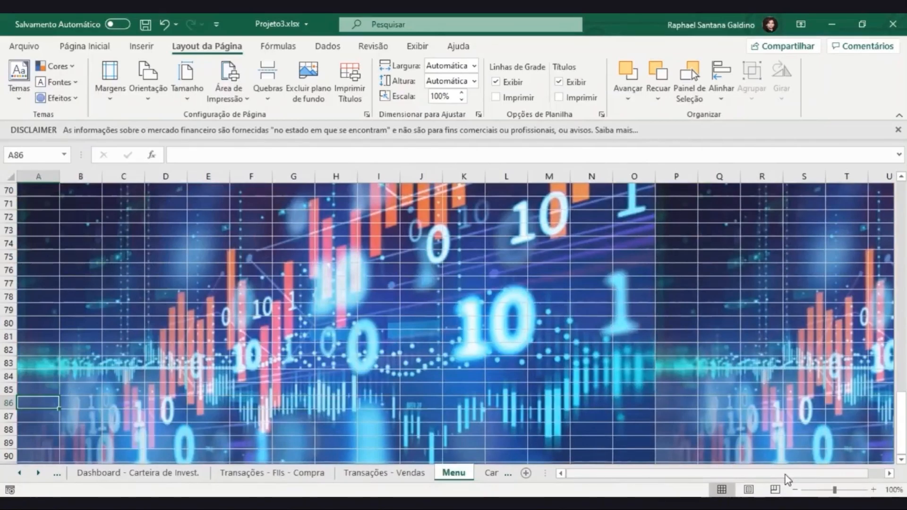
scroll(785, 475, "up", 18)
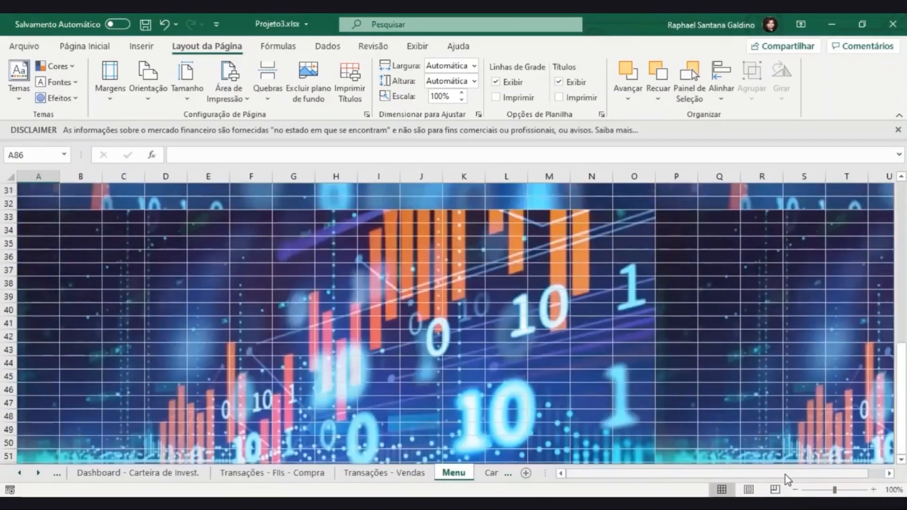
scroll(785, 475, "up", 5)
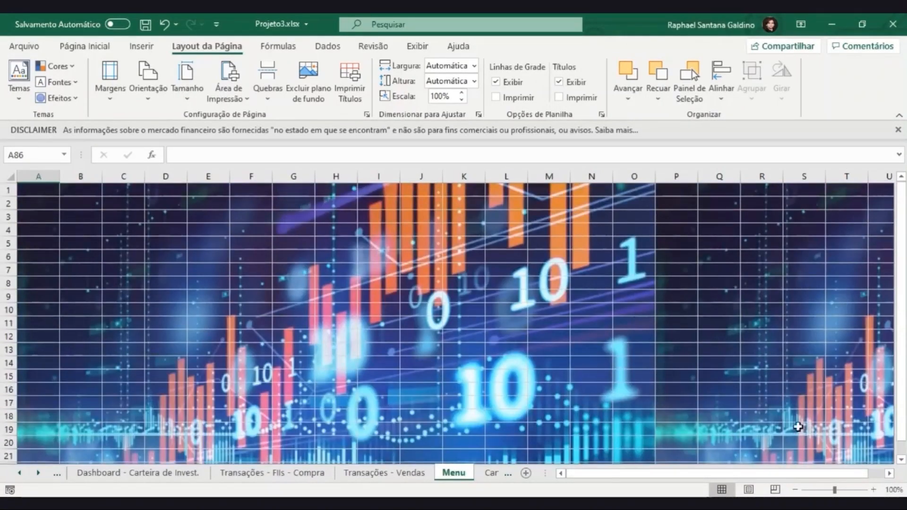
- Hide the gridlines on the Menu sheet
left_click(418, 47)
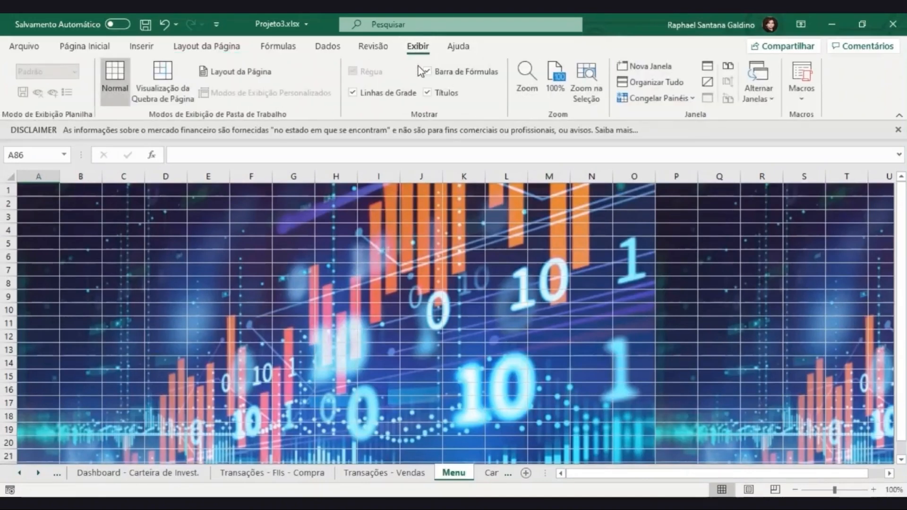
left_click(396, 93)
left_click(438, 371)
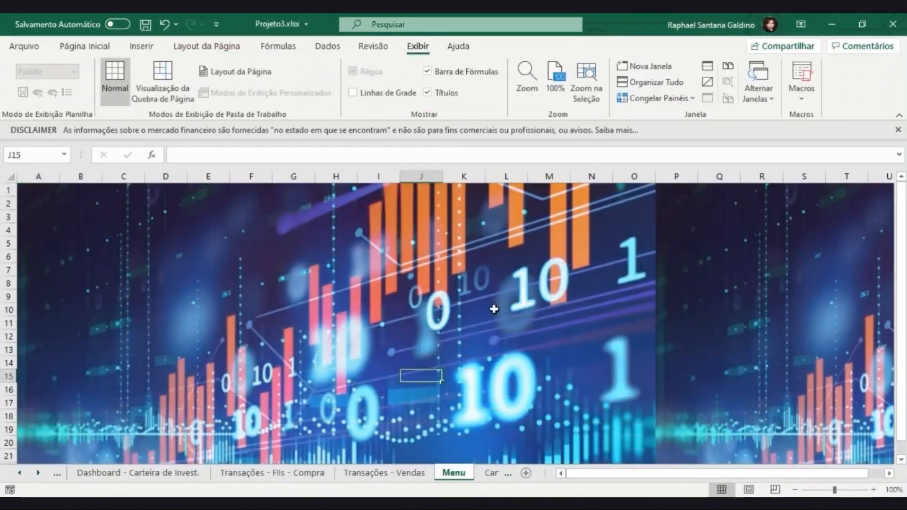
scroll(447, 310, "down", 3)
scroll(447, 310, "up", 3)
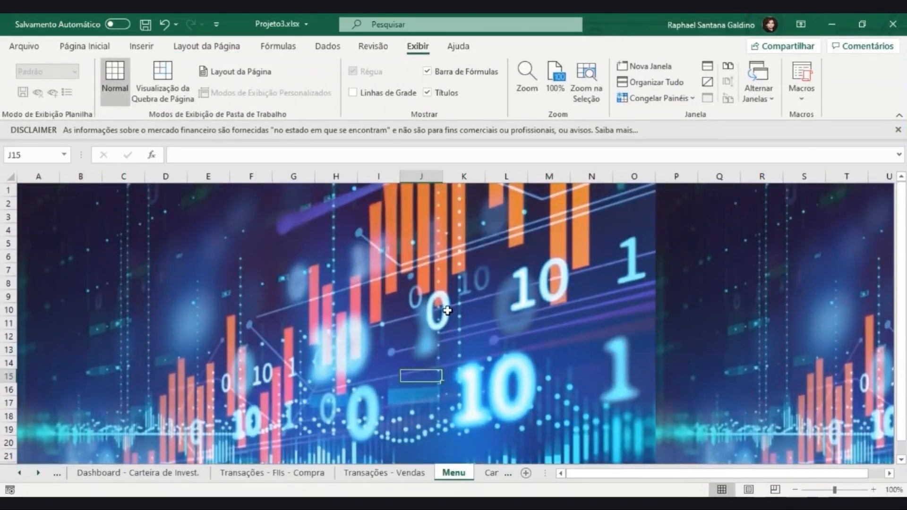
- Hide all columns of the Menu sheet from column P to the last one
left_click(667, 177)
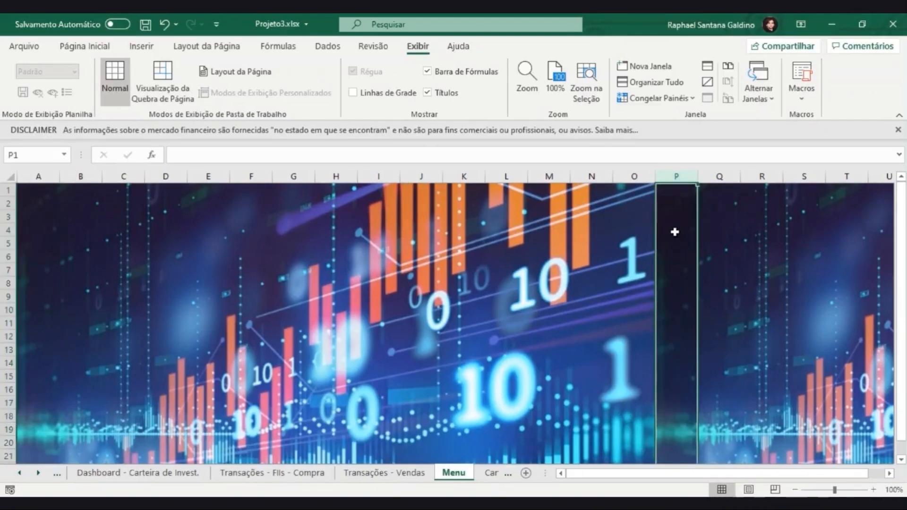
key("ctrl+shift+Right")
right_click(712, 176)
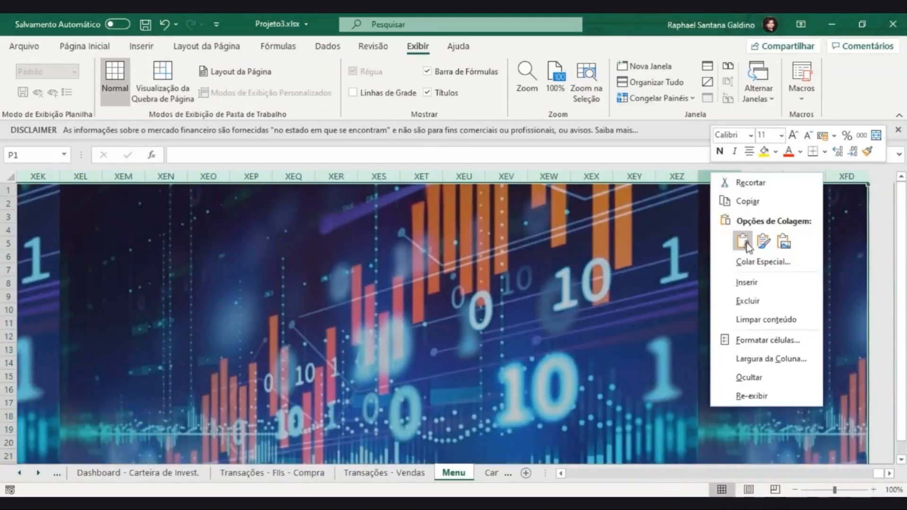
left_click(751, 377)
left_click(269, 333)
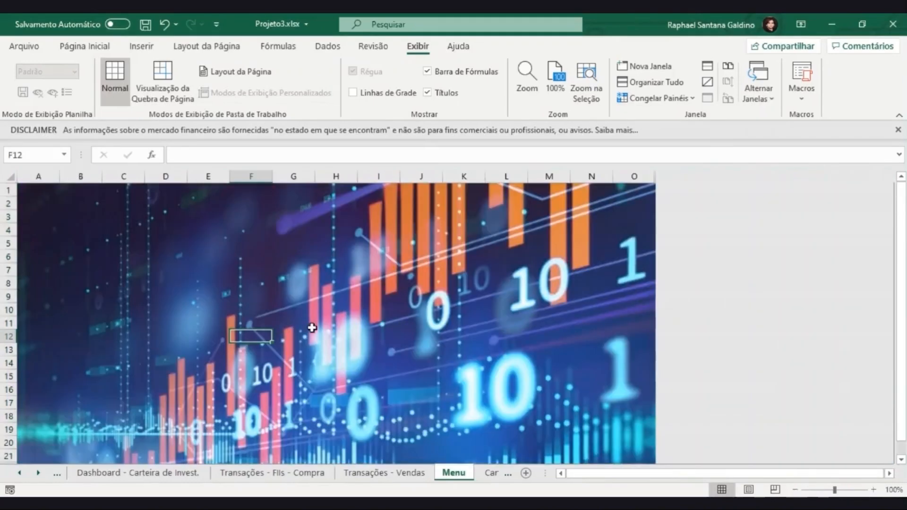
- Hide all rows of the Menu sheet from row 23 to the last one
scroll(211, 393, "down", 1)
scroll(211, 392, "down", 1)
left_click(6, 403)
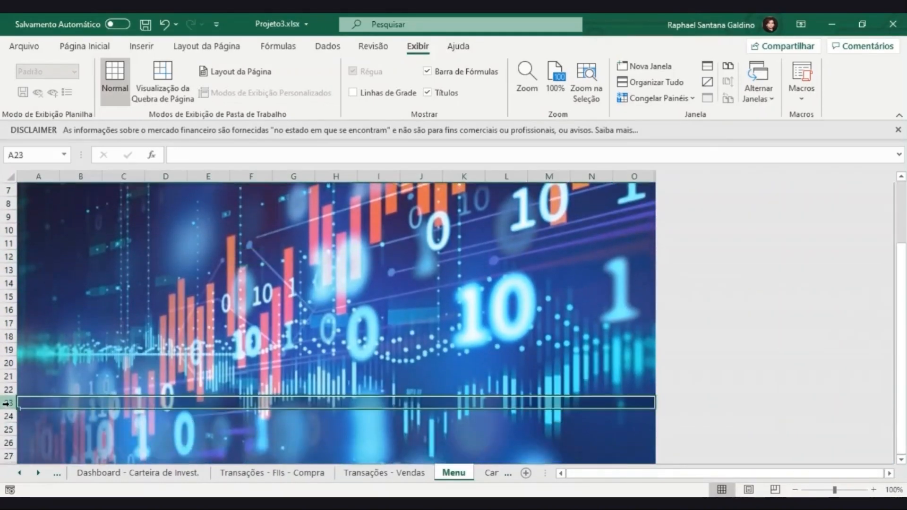
key("ctrl+shift+Down")
right_click(7, 403)
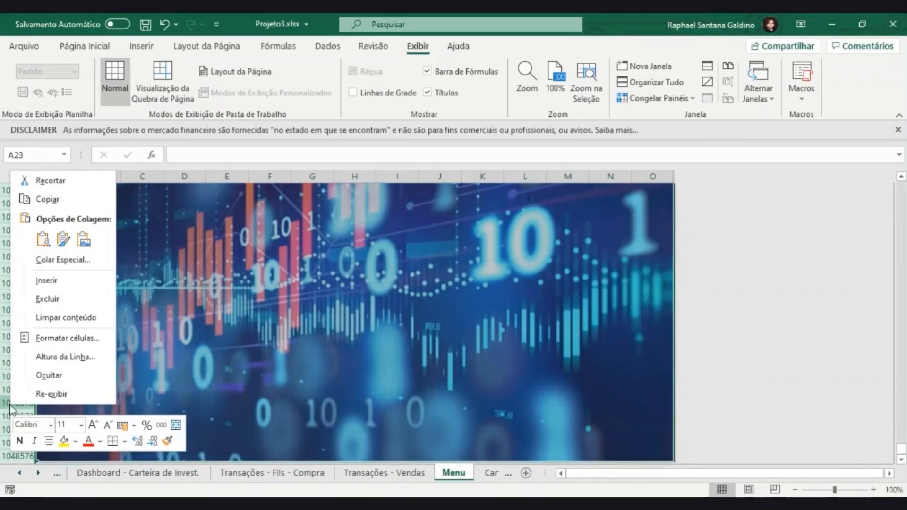
left_click(49, 375)
scroll(407, 379, "up", 5)
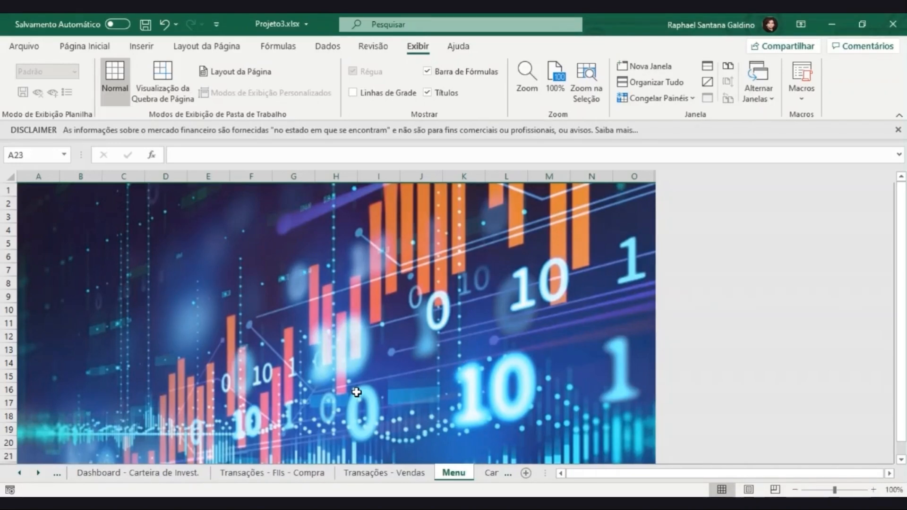
- Copy all the side menu buttons, submenu buttons and their icons from the Transações - FIIs - Compra sheet
left_click(309, 473)
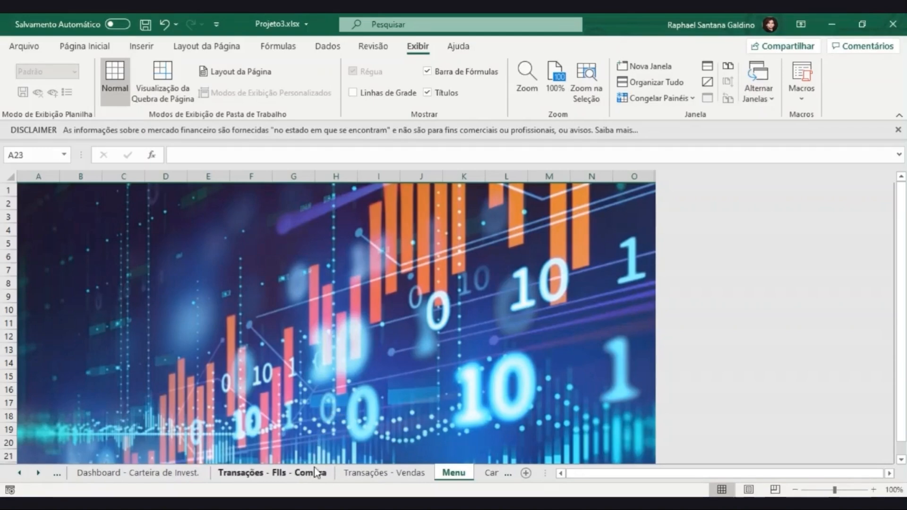
left_click(109, 449, "ctrl")
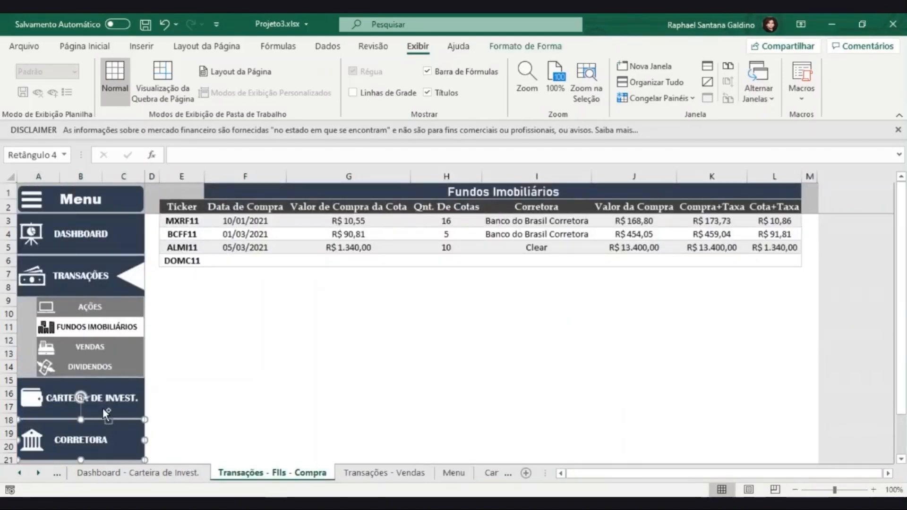
left_click(102, 406, "ctrl")
left_click(40, 449, "ctrl")
left_click(31, 400, "ctrl")
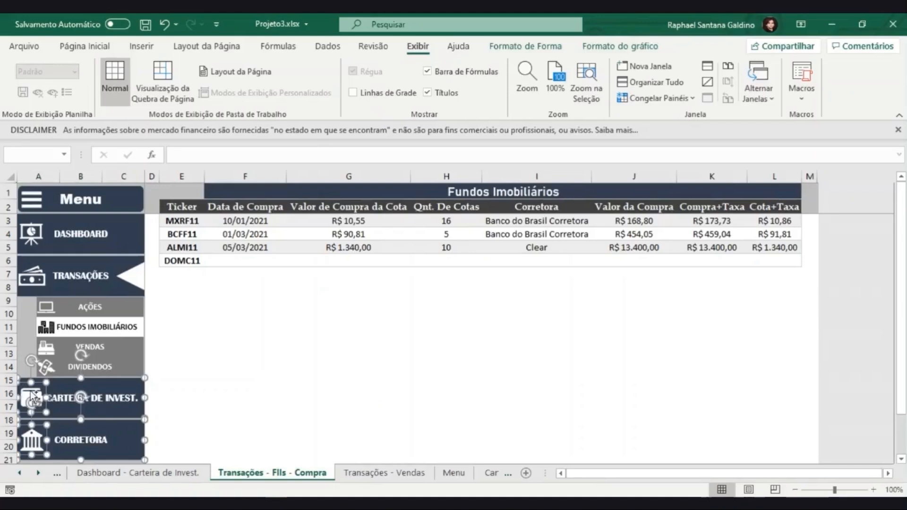
left_click(46, 368, "ctrl")
left_click(50, 350, "ctrl")
left_click(51, 328, "ctrl")
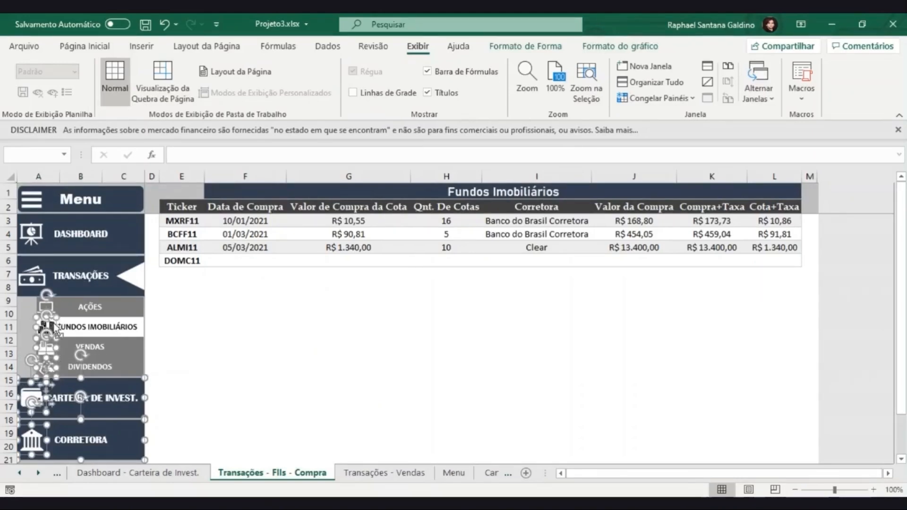
left_click(51, 308, "ctrl")
left_click(90, 328, "ctrl")
left_click(90, 308, "ctrl")
left_click(112, 350, "ctrl")
left_click(113, 366, "ctrl")
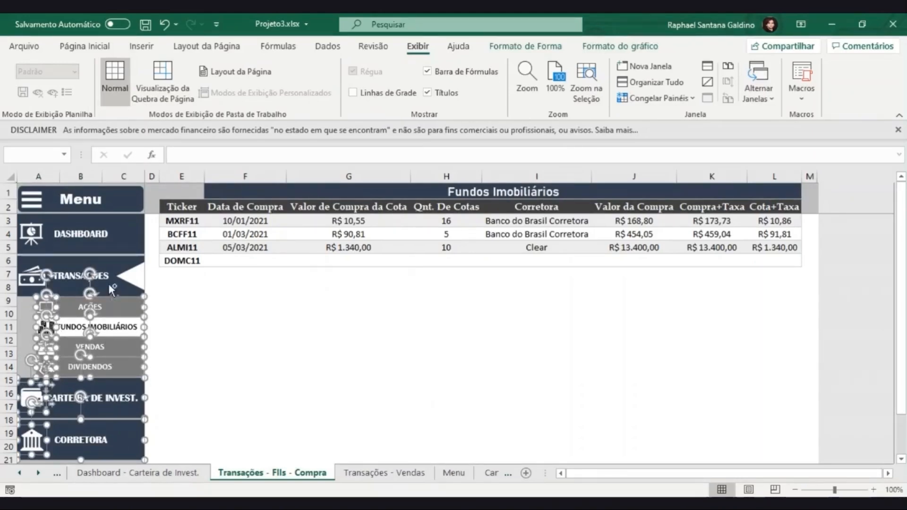
left_click(110, 285, "ctrl")
left_click(27, 284, "ctrl")
left_click(49, 237, "ctrl")
left_click(28, 230, "ctrl")
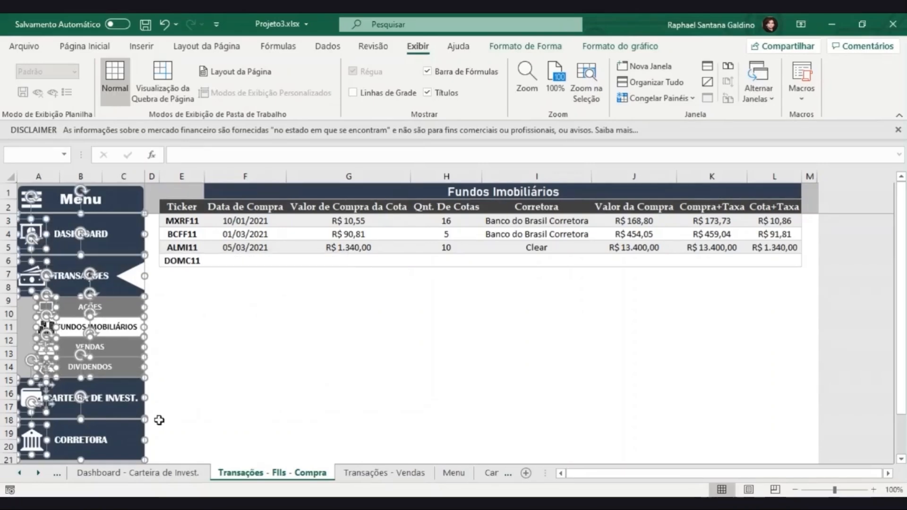
- Paste the copied side menu onto the Menu sheet and place it in the sheet's upper-left corner
left_click(454, 473)
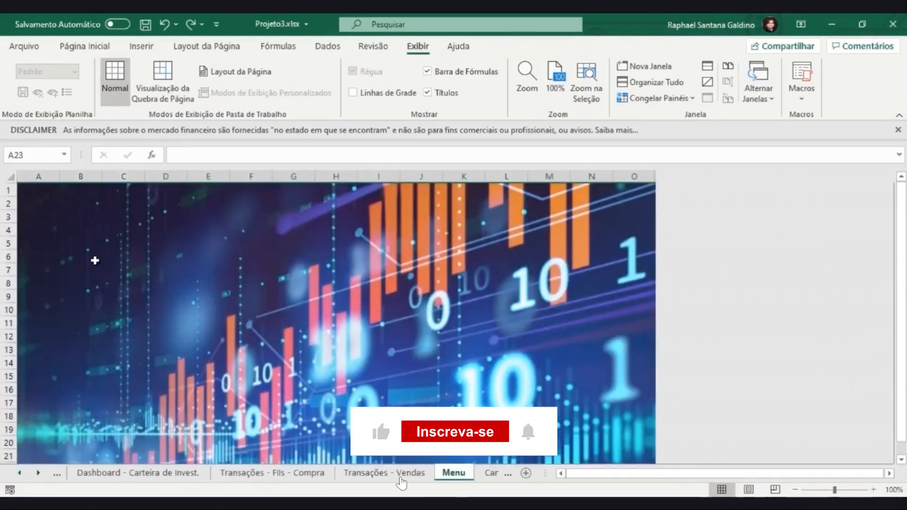
key("ctrl+v")
left_click_drag(140, 213, 104, 191)
scroll(283, 406, "down", 2)
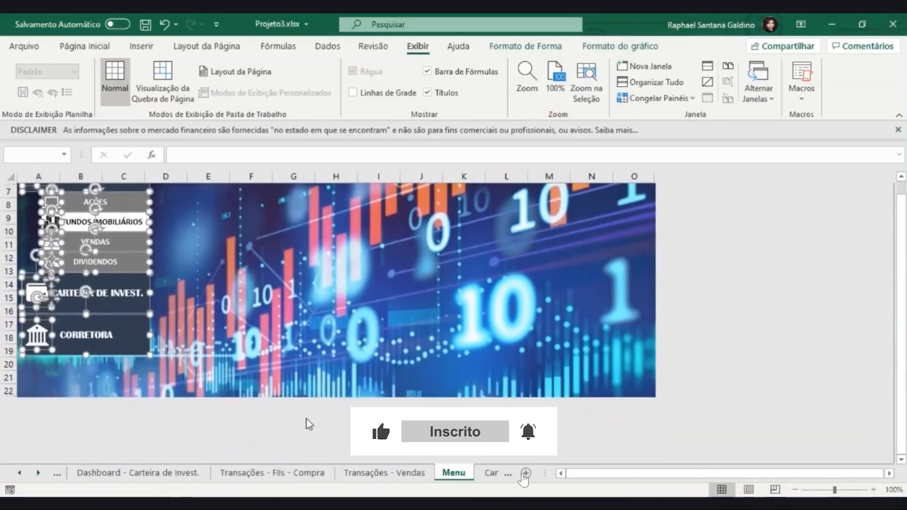
- Try to set the height of rows 1 to 14 on the Menu sheet to 20
left_click(325, 389)
left_click_drag(9, 396, 10, 400)
scroll(12, 381, "up", 2)
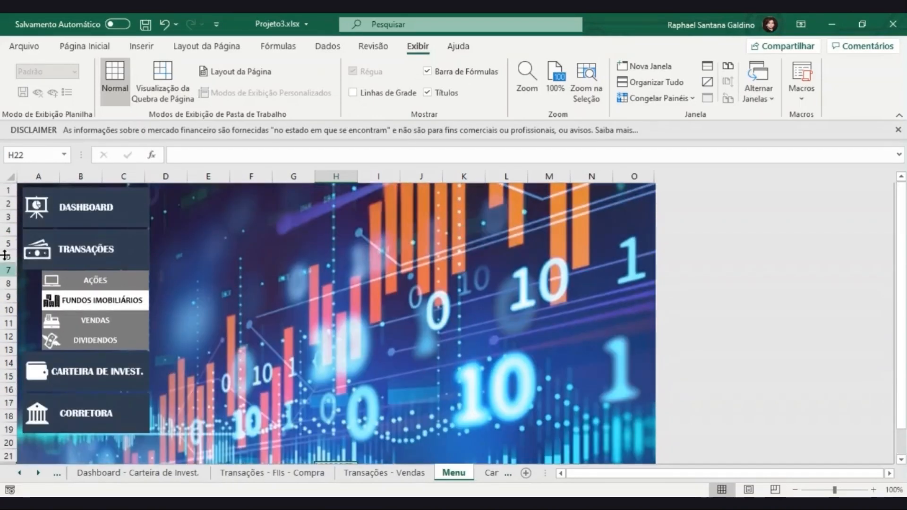
left_click_drag(7, 190, 2, 361)
right_click(4, 362)
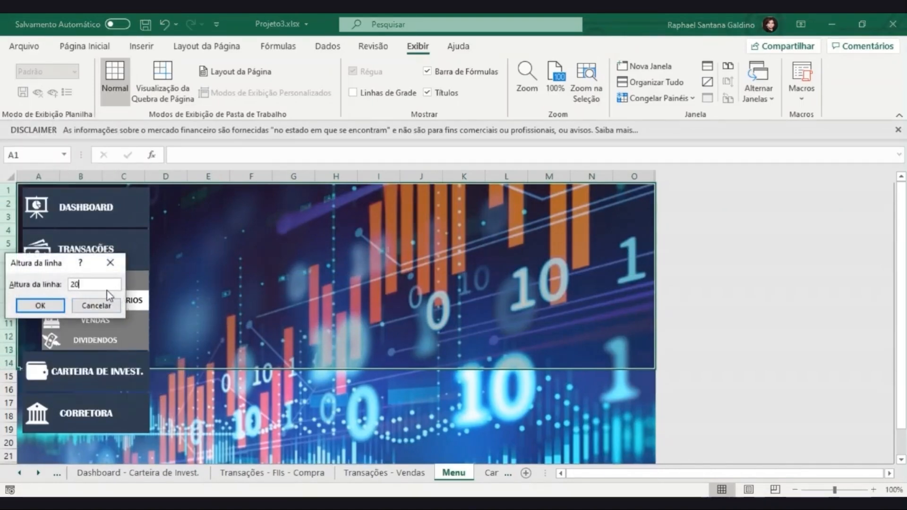
key("Return")
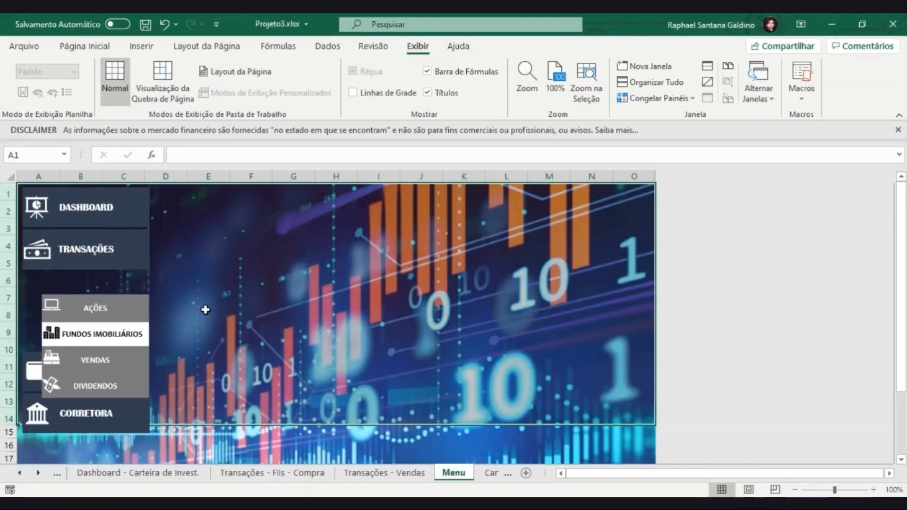
key("ctrl+z")
- Set the Ações, Fundos Imobiliários, Vendas and Dividendos submenu buttons and their icons to not move or size with cells
left_click(111, 284, "ctrl")
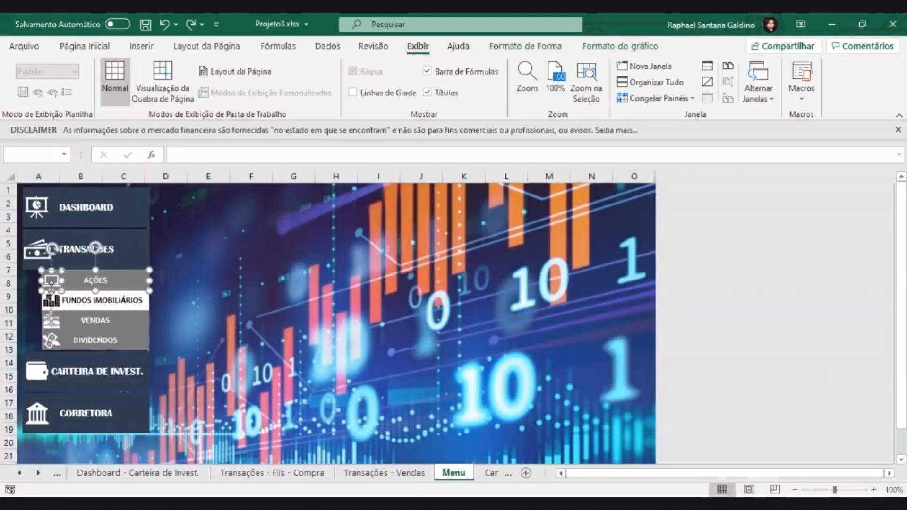
left_click(53, 303, "ctrl")
left_click(107, 300, "ctrl")
left_click(55, 320, "ctrl")
left_click(51, 340, "ctrl")
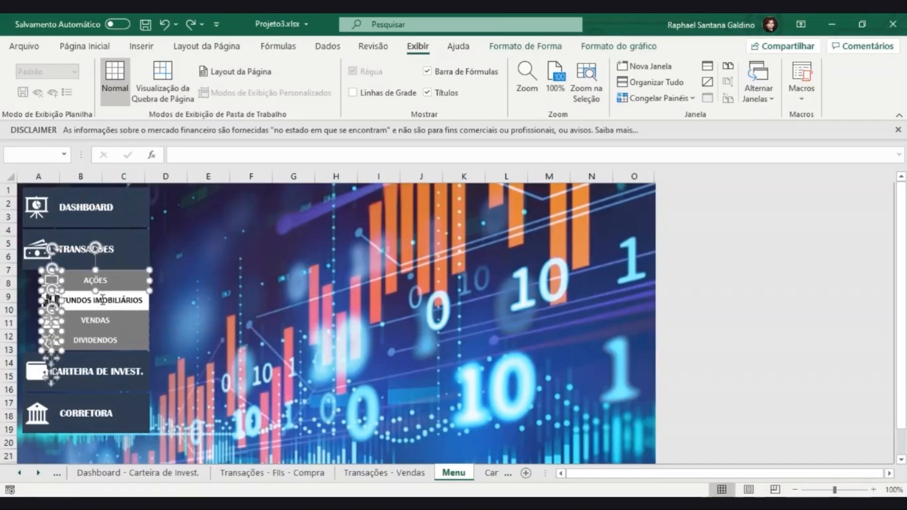
left_click(114, 322, "ctrl")
left_click(118, 340, "ctrl")
right_click(121, 340)
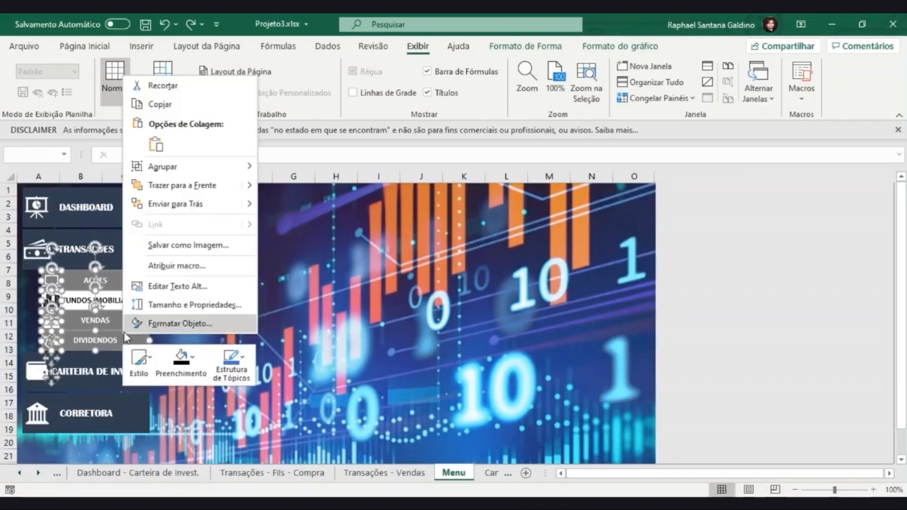
left_click(162, 324)
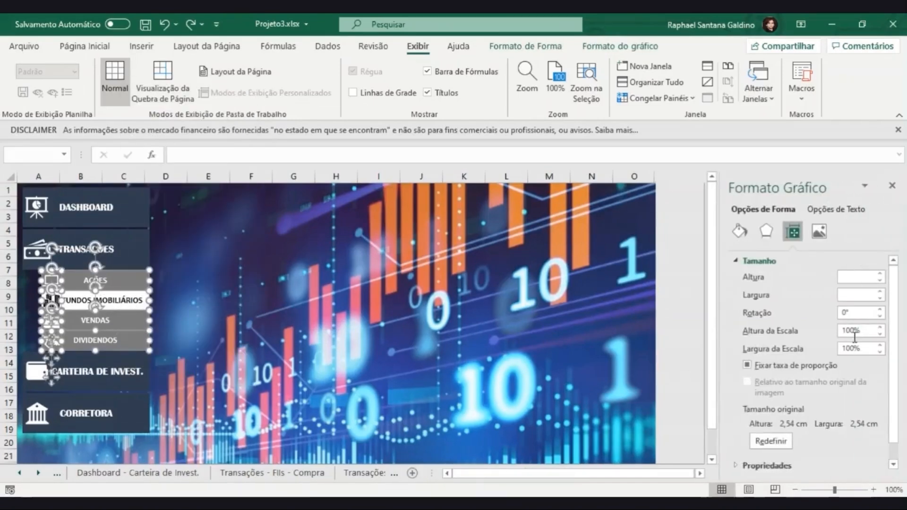
scroll(824, 390, "down", 1)
left_click(767, 447)
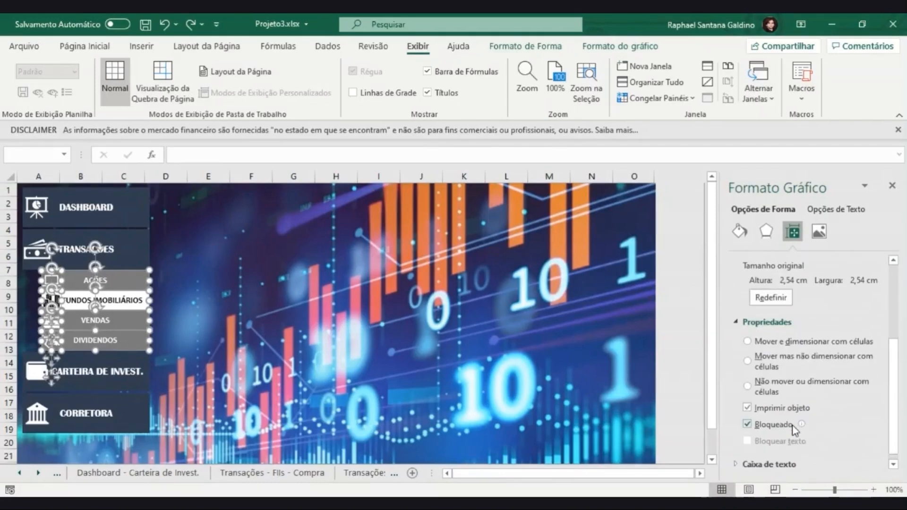
left_click(759, 387)
left_click(378, 319)
left_click(199, 296)
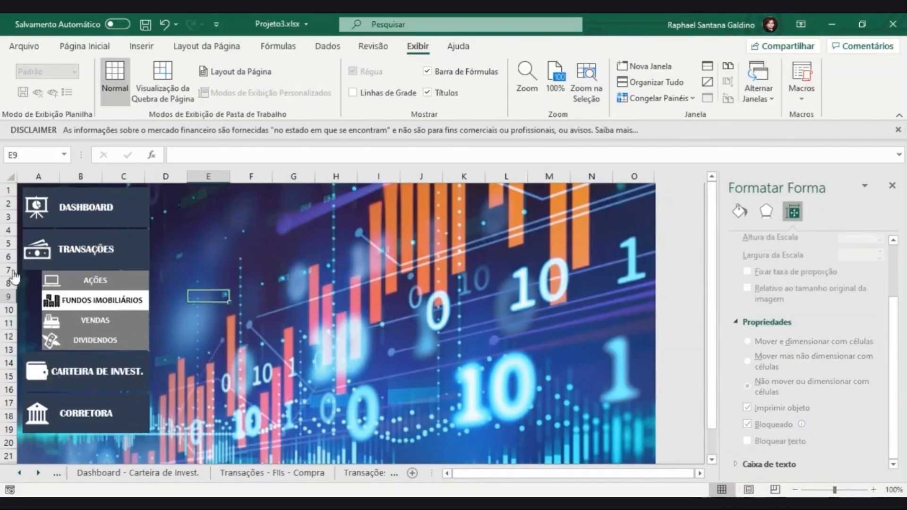
- Increase the height of rows 1 to 12 on the Menu sheet
left_click_drag(6, 194, 9, 336)
right_click(8, 337)
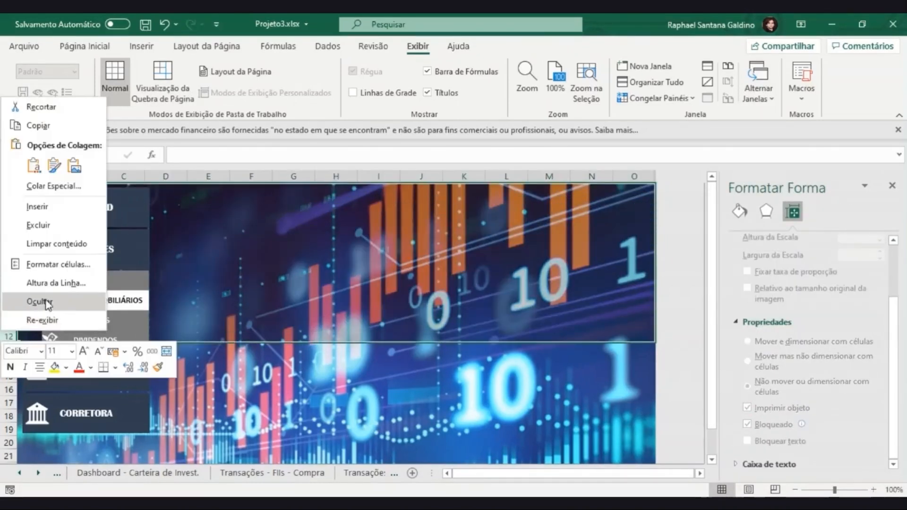
left_click(54, 282)
left_click(54, 282)
left_click(173, 316)
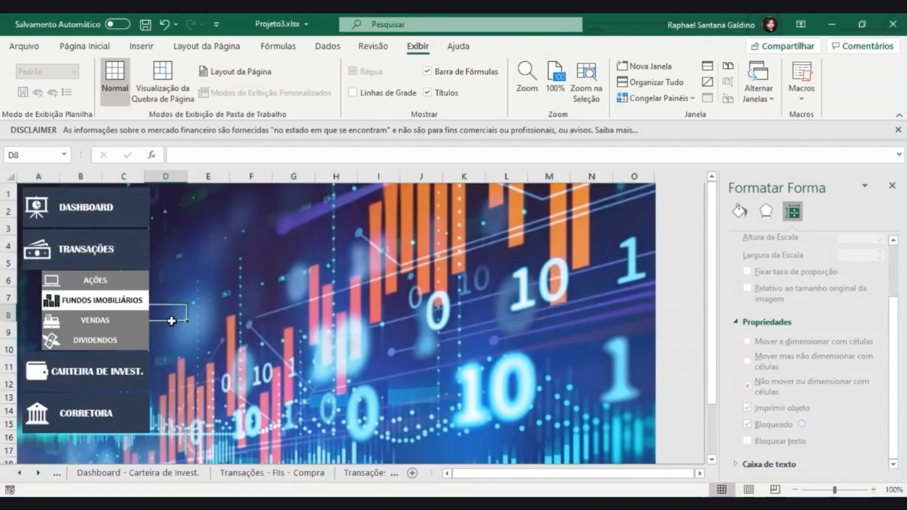
- Move Transações with its submenu, Carteira de Invest. and Corretora, including all icons, down to leave room for a submenu below Dashboard
scroll(146, 355, "down", 1)
left_click(107, 362, "ctrl")
left_click(99, 329, "ctrl")
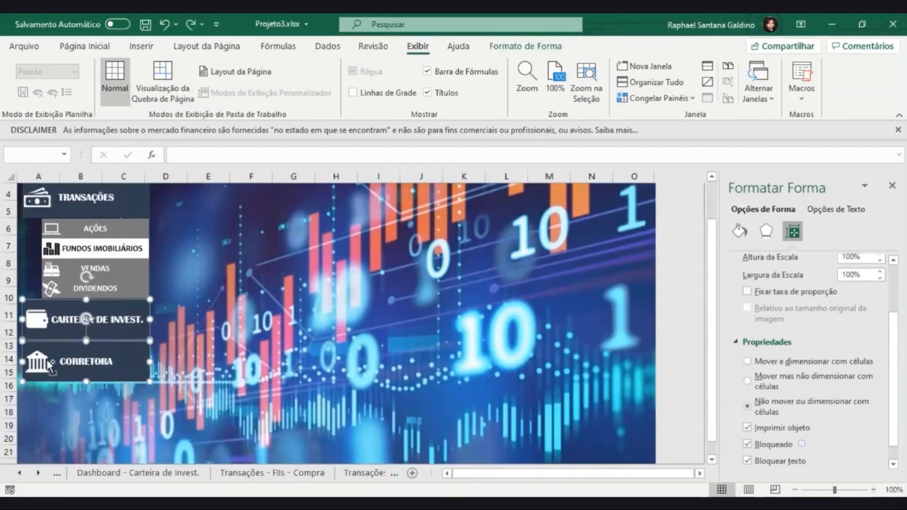
left_click(42, 362, "ctrl")
left_click(38, 321, "ctrl")
left_click(56, 284, "ctrl")
left_click(56, 274, "ctrl")
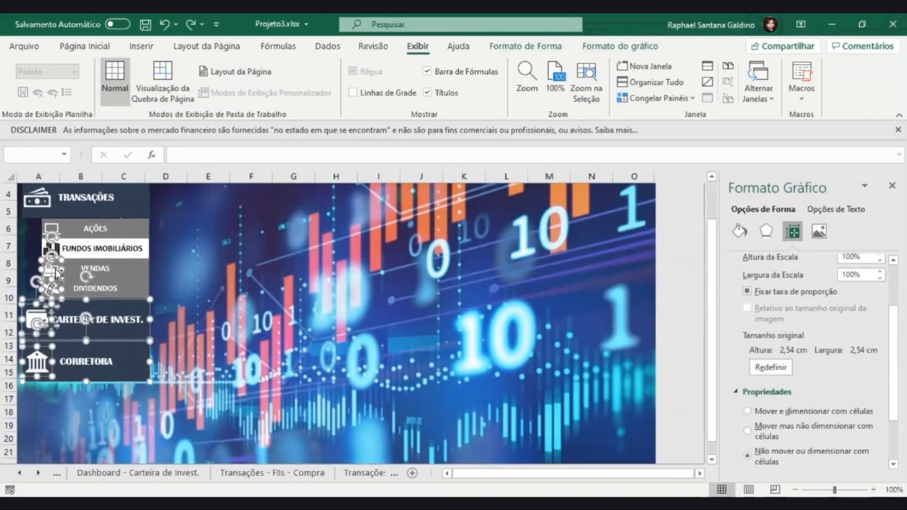
left_click(52, 250, "ctrl")
left_click(51, 230, "ctrl")
left_click(81, 230, "ctrl")
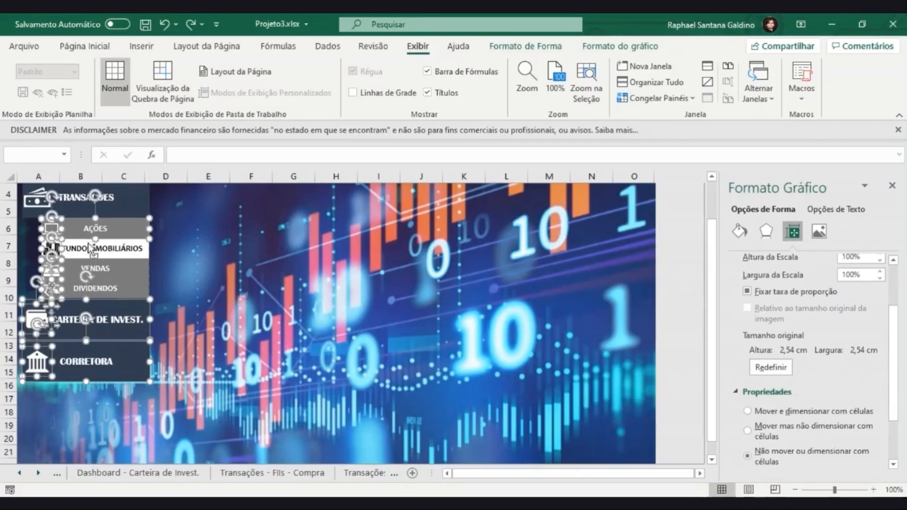
left_click(90, 249, "ctrl")
left_click(105, 270, "ctrl")
left_click(117, 288, "ctrl")
scroll(115, 274, "up", 1)
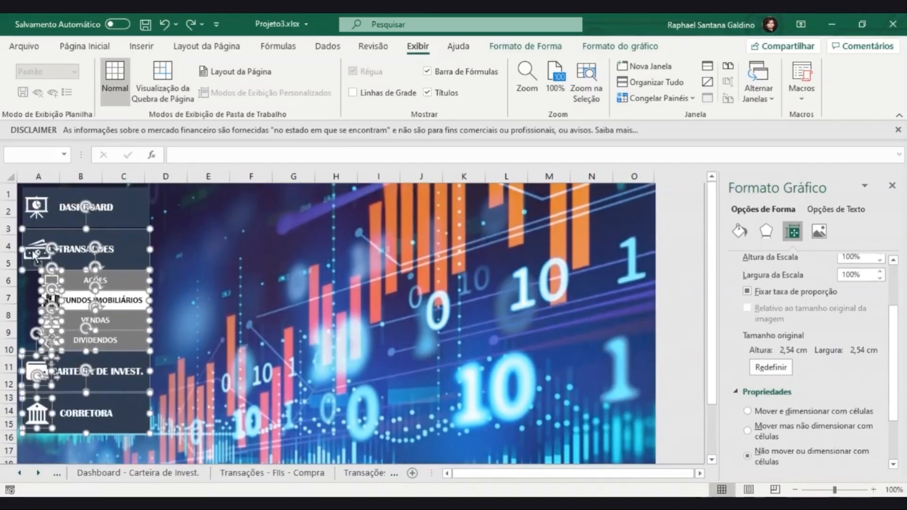
left_click_drag(56, 250, 55, 293)
key("Down")
key("Down")
key("Down")
key("Down")
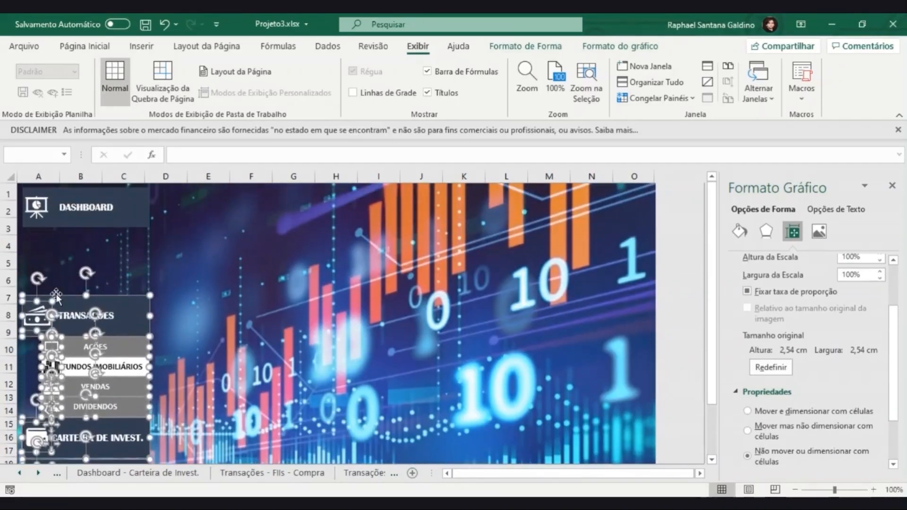
key("ctrl+Up")
key("ctrl+Up")
key("ctrl+Up")
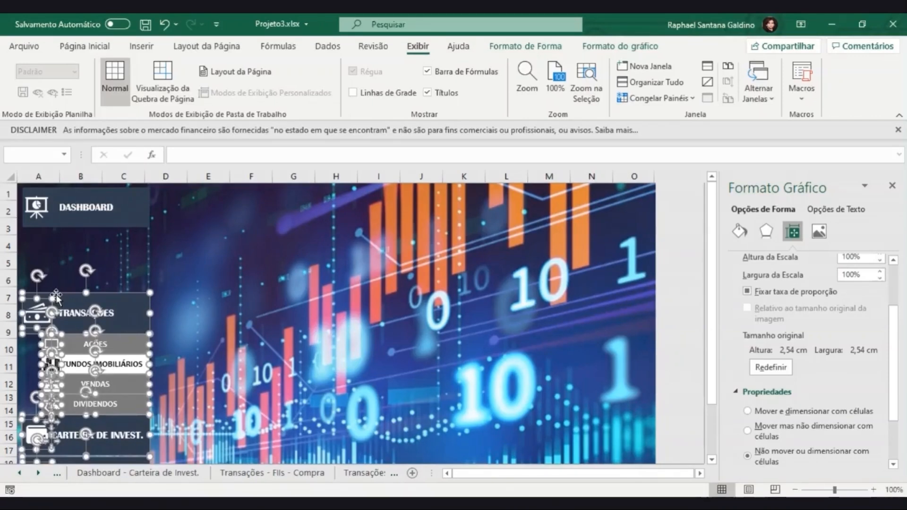
- Copy the Carteira de Invest., Ações and Fundos Imobiliários submenu buttons with their icons from the Dashboard - Carteira de Invest. sheet
left_click(172, 475)
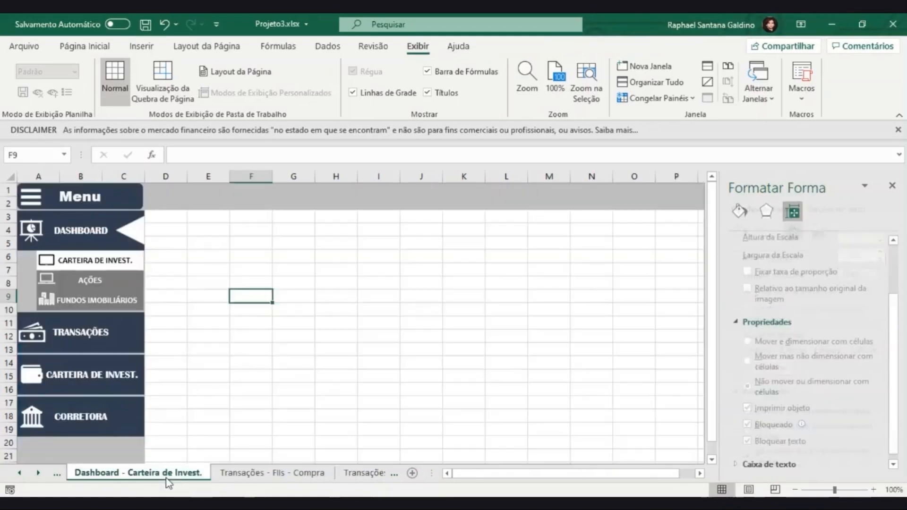
left_click(90, 266, "ctrl")
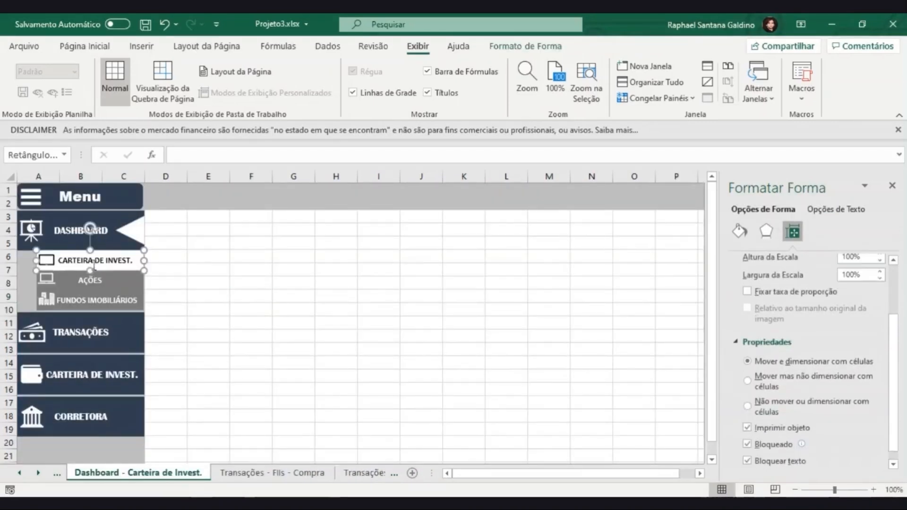
left_click(51, 262, "ctrl")
left_click(46, 281, "ctrl")
left_click(72, 283, "ctrl")
left_click(88, 297, "ctrl")
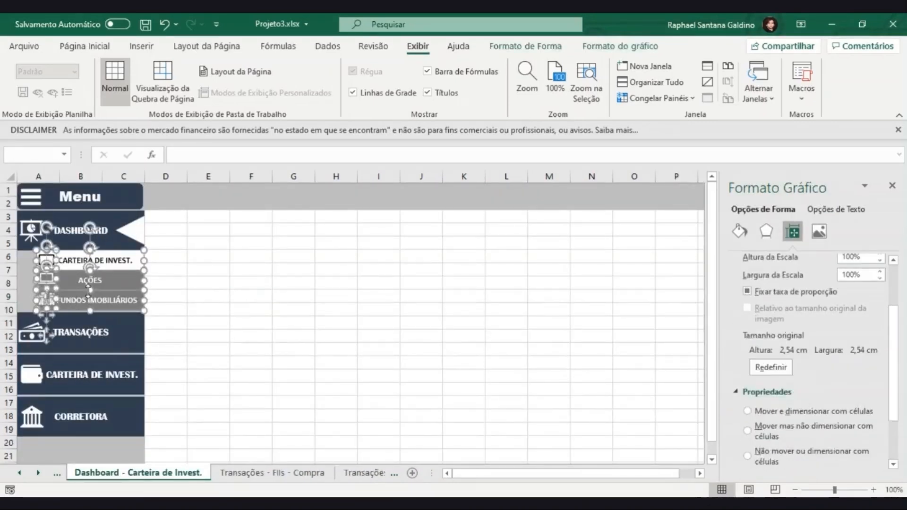
- Paste the copied Dashboard submenu onto the Menu sheet and place it in the gap between Dashboard and Transações
left_click(64, 476)
left_click(64, 477)
left_click(65, 476)
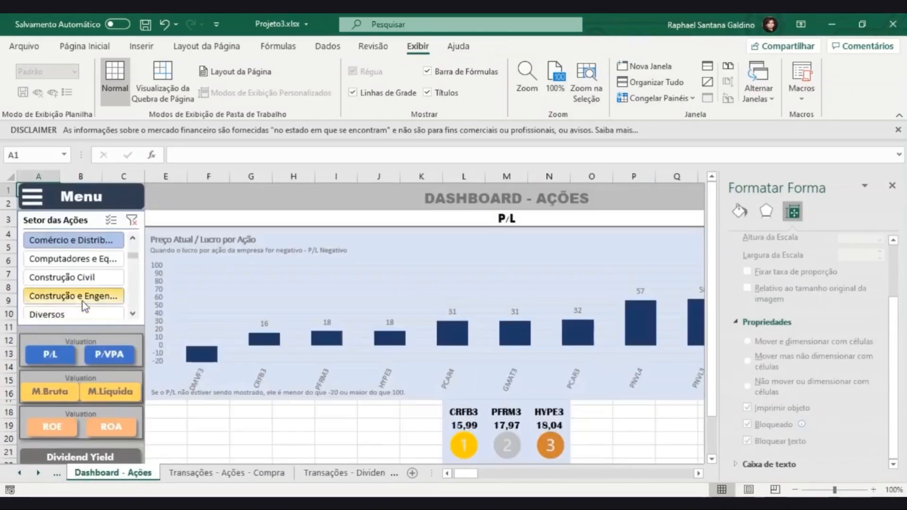
left_click(93, 202)
key("ctrl+v")
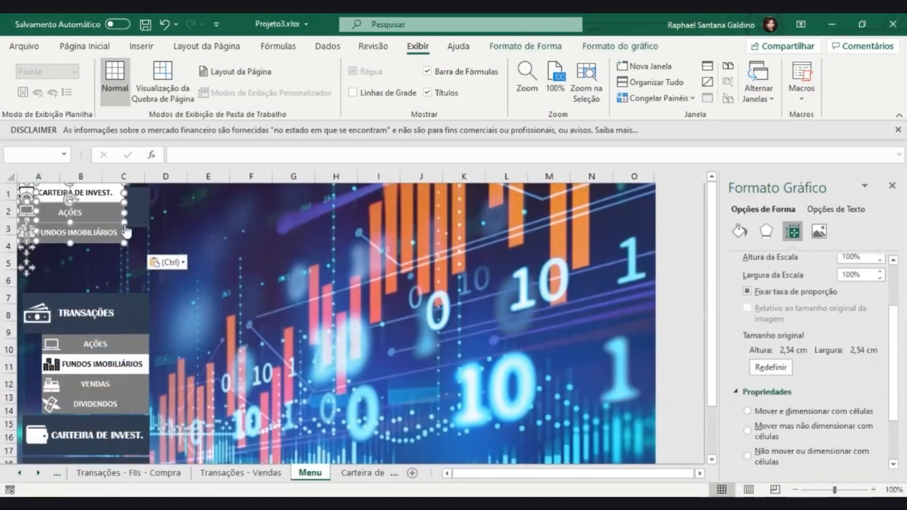
left_click_drag(101, 234, 127, 279)
- Try to align the pasted Dashboard submenu with the Ações button of the Transações submenu
left_click(621, 46)
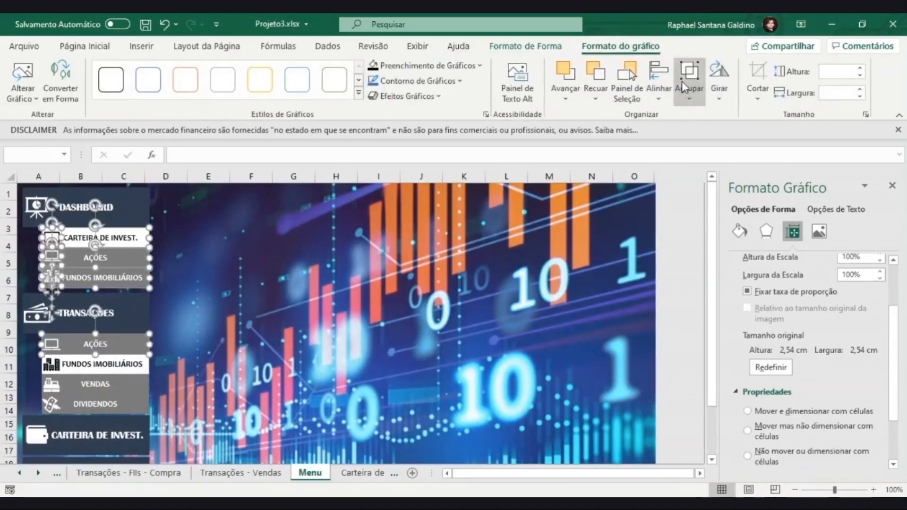
left_click(660, 77)
left_click(694, 232)
key("Escape")
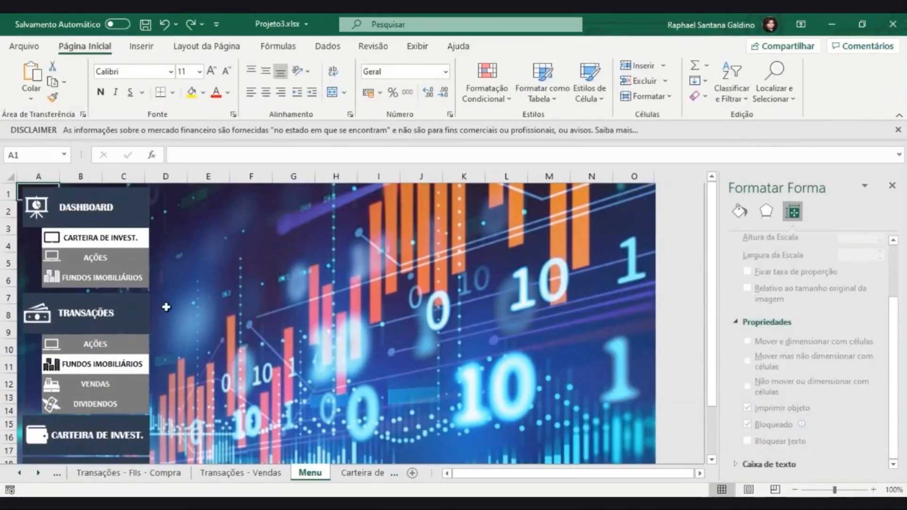
- Check the arranged menu over the whole Menu sheet and close the shape formatting pane
scroll(166, 307, "down", 3)
scroll(166, 307, "up", 3)
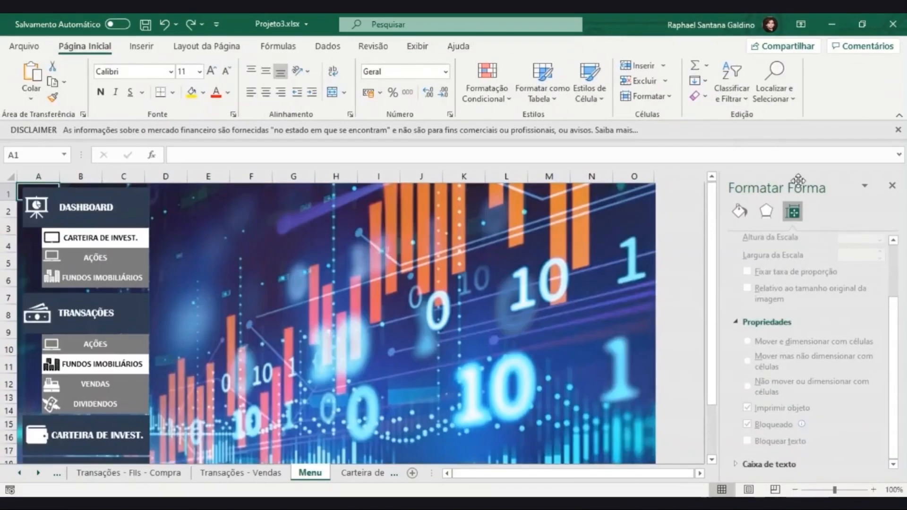
left_click(892, 185)
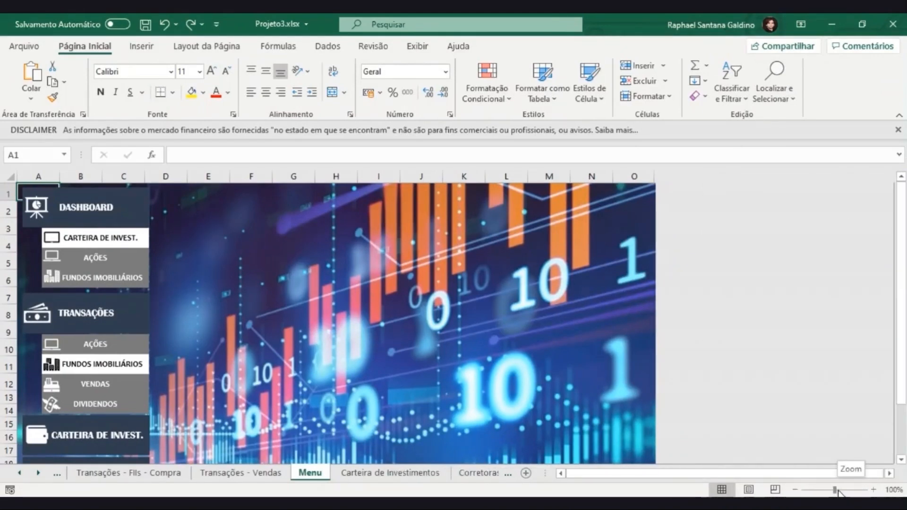
- Try zoom levels of 95% and 85% on the Menu sheet
left_click(894, 490)
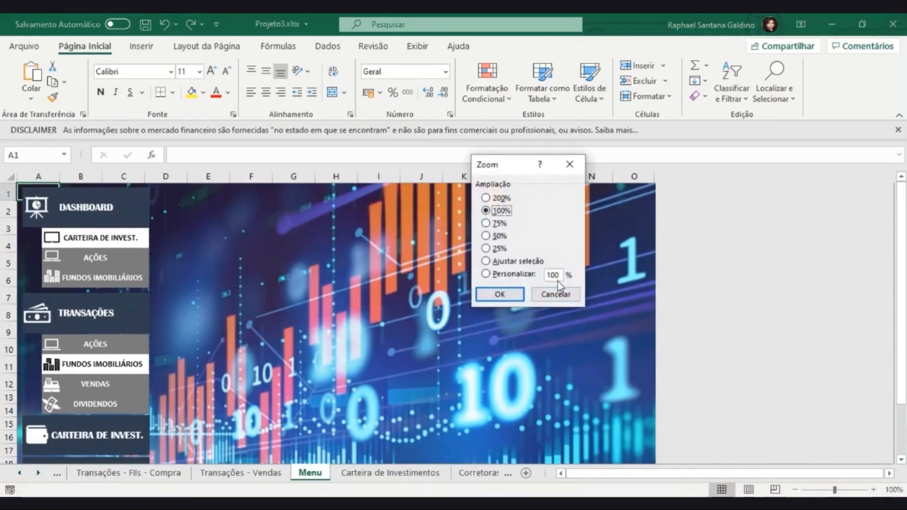
left_click_drag(563, 275, 522, 277)
type("90")
key("Return")
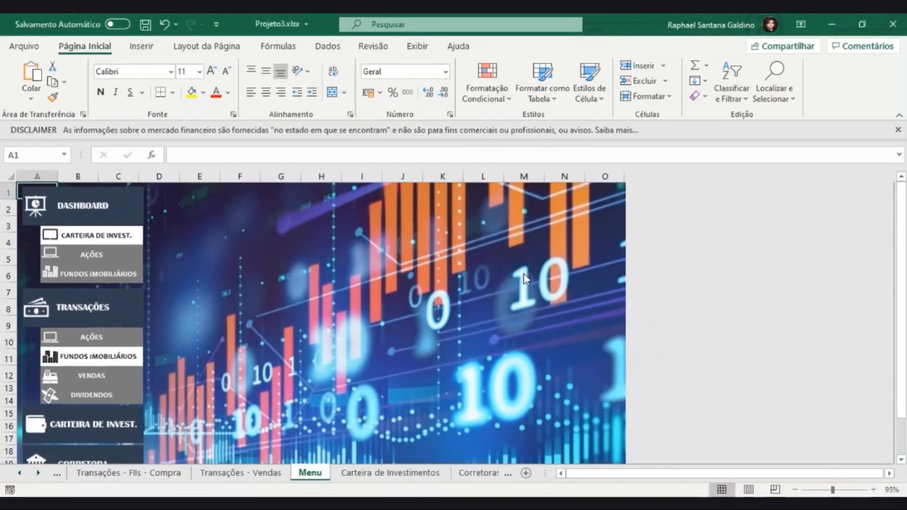
left_click(891, 490)
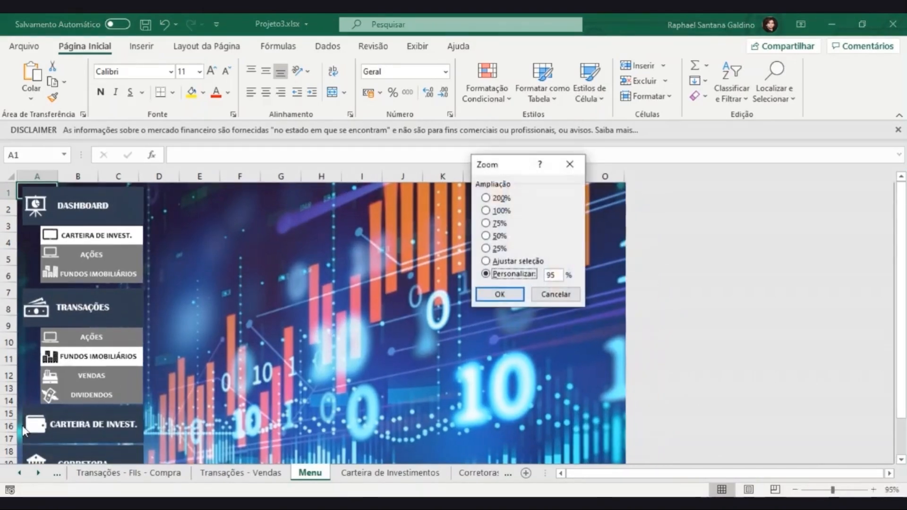
left_click(554, 275)
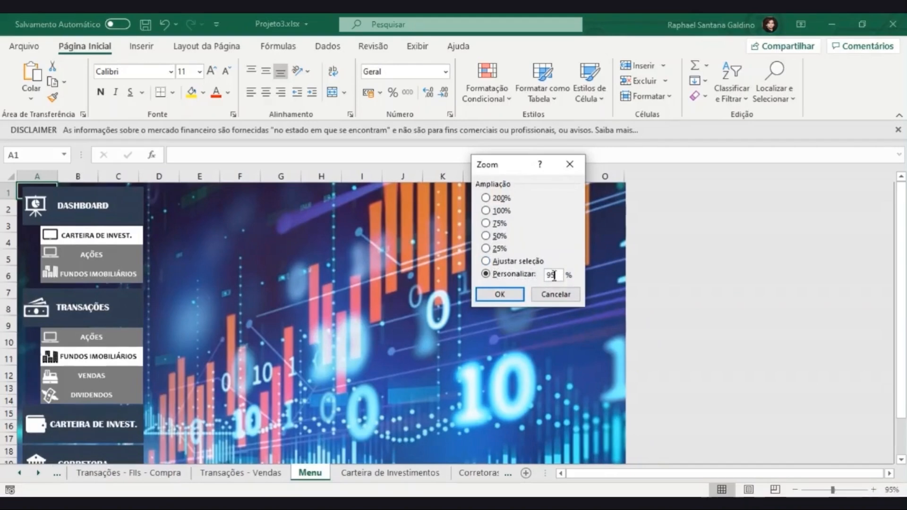
type("85")
key("Return")
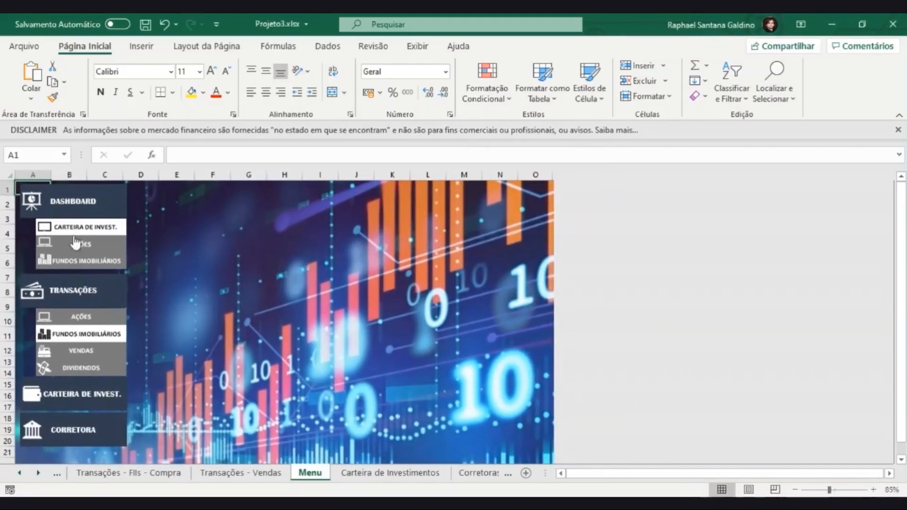
- Set the Menu sheet's zoom to 90%
left_click(887, 491)
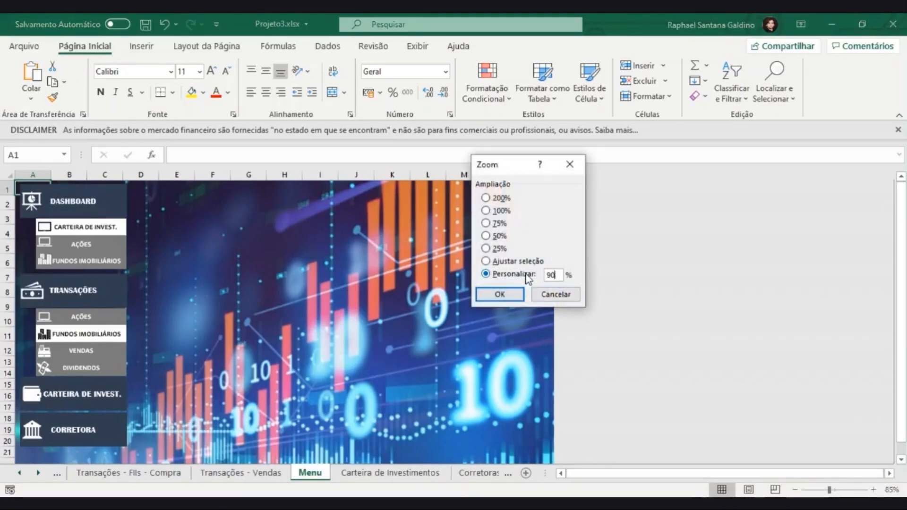
key("Return")
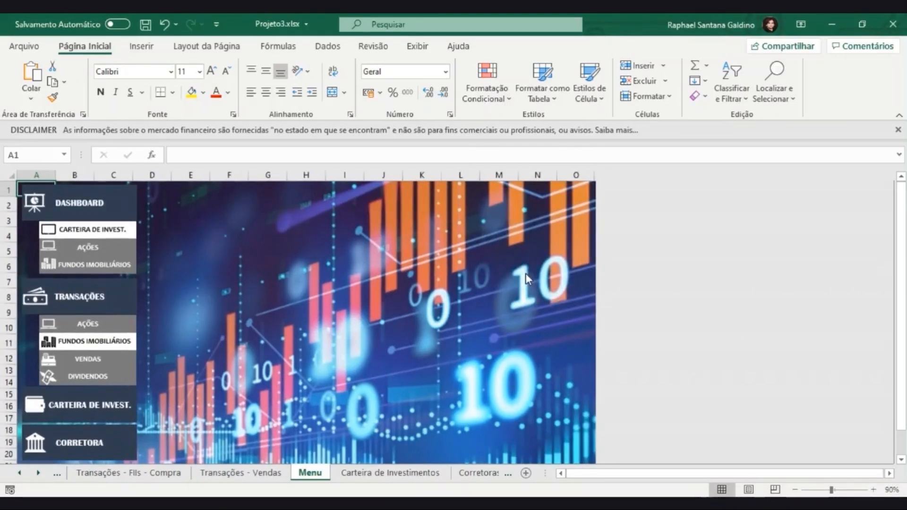